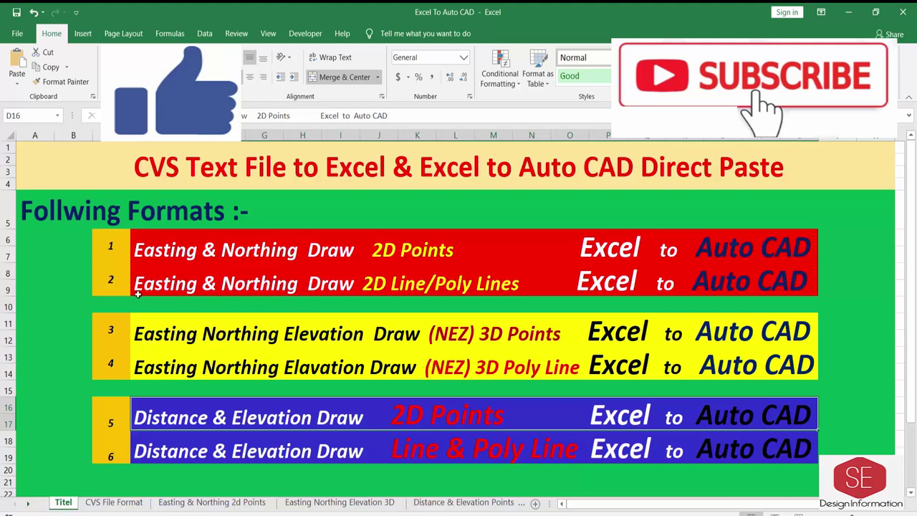
Step: Review the format entries (2D lines, NEZ 3D points and polylines, distance/elevation) on the Titel sheet
click(436, 285)
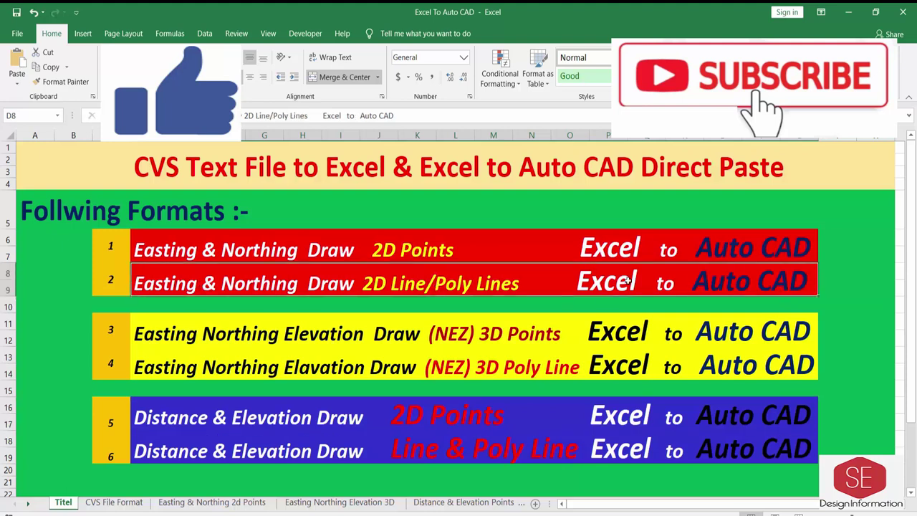
click(616, 340)
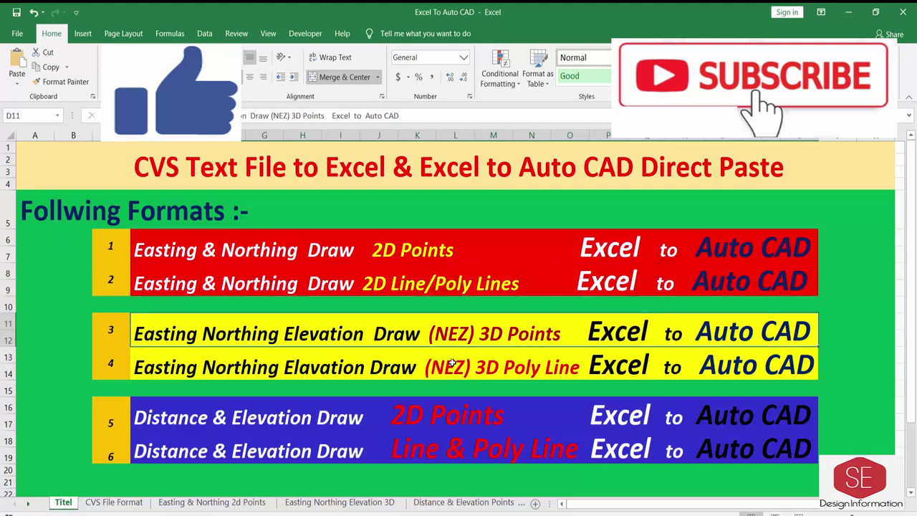
click(452, 364)
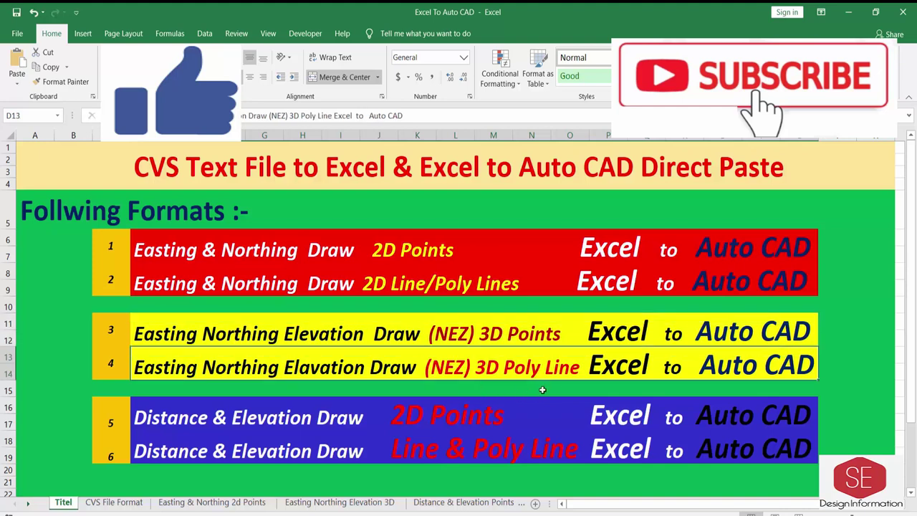
click(472, 412)
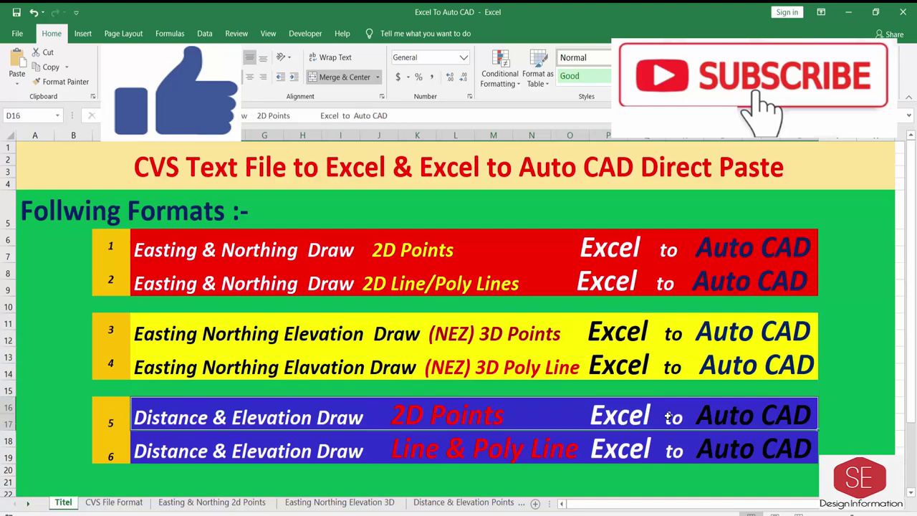
click(426, 449)
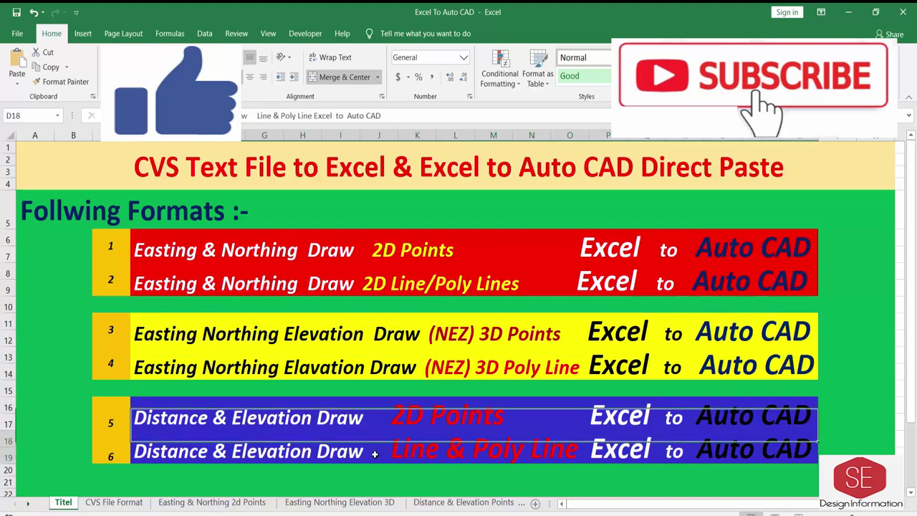
click(165, 169)
Step: Switch via the CVS File Format sheet to the Text File Import to Excel sheet
click(129, 502)
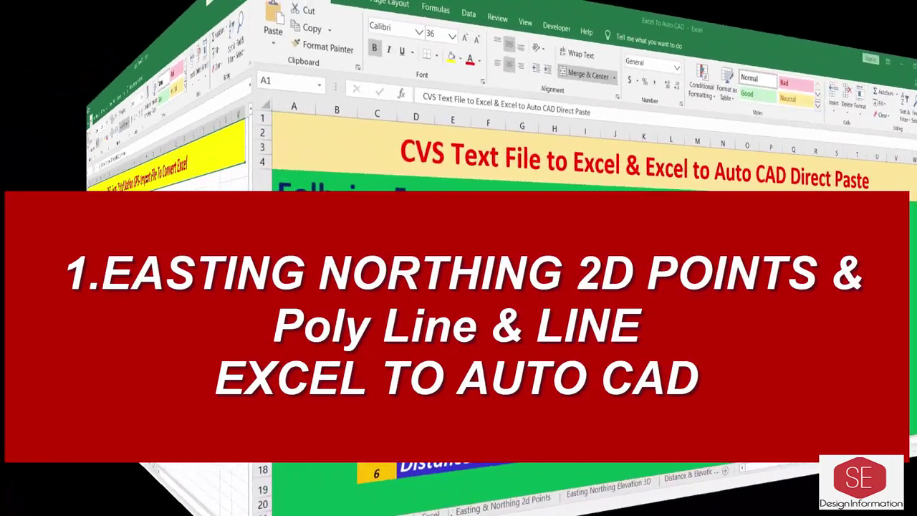
click(152, 494)
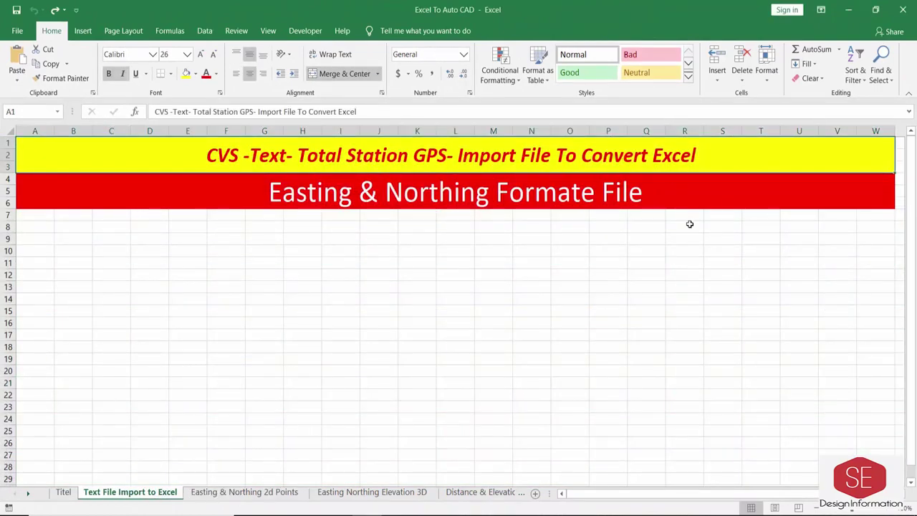
click(399, 206)
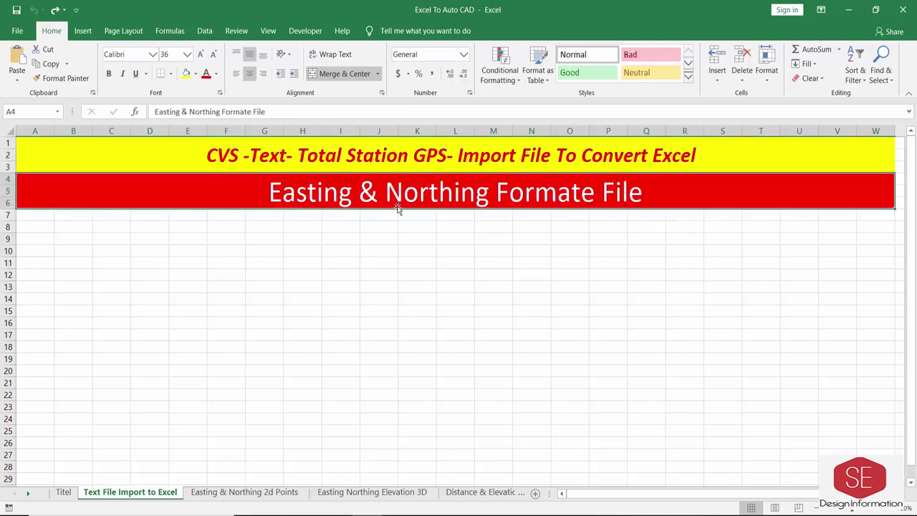
Step: Open the Easting Northing text file from the Text File Format folder in Notepad
mouse_move(309, 506)
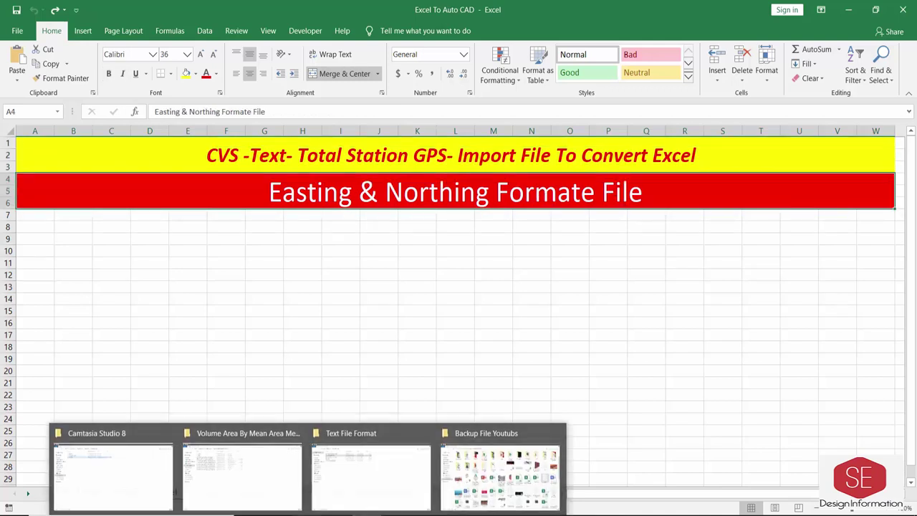
click(374, 471)
click(281, 285)
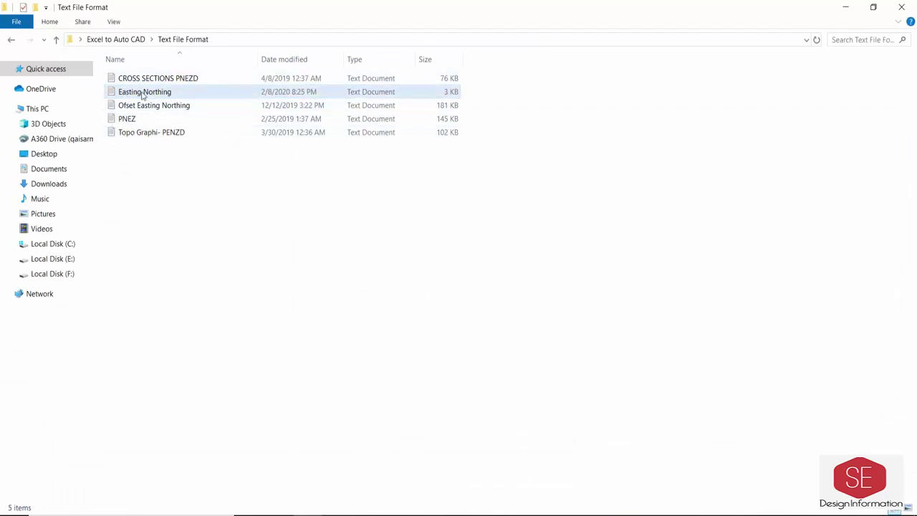
double_click(143, 93)
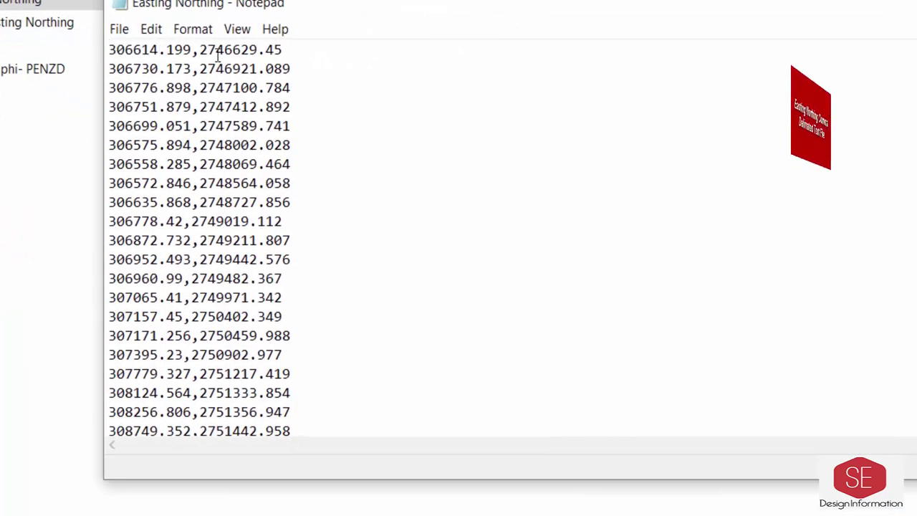
scroll(240, 149, down, 7)
scroll(240, 150, down, 15)
scroll(240, 150, up, 5)
scroll(238, 150, up, 11)
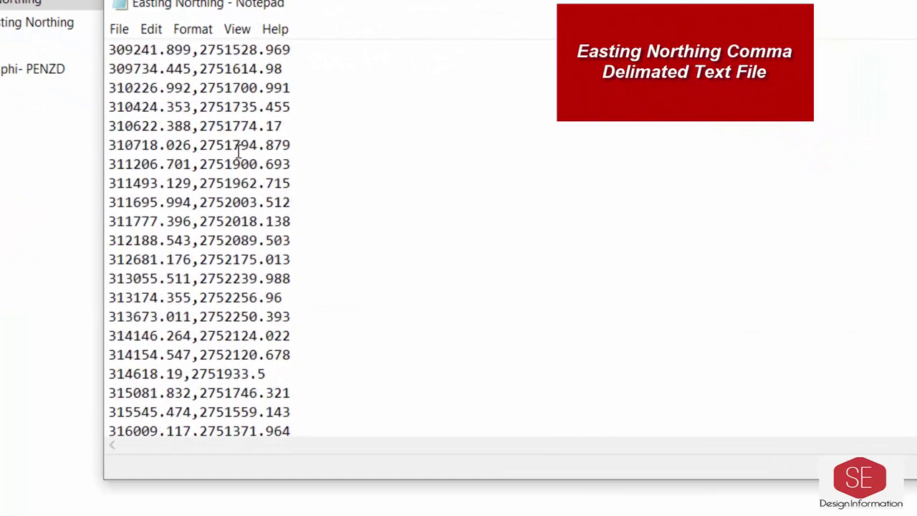
scroll(238, 151, up, 10)
Step: Copy all the comma-separated coordinate lines and return to the Excel sheet
click(109, 49)
shift+click(304, 327)
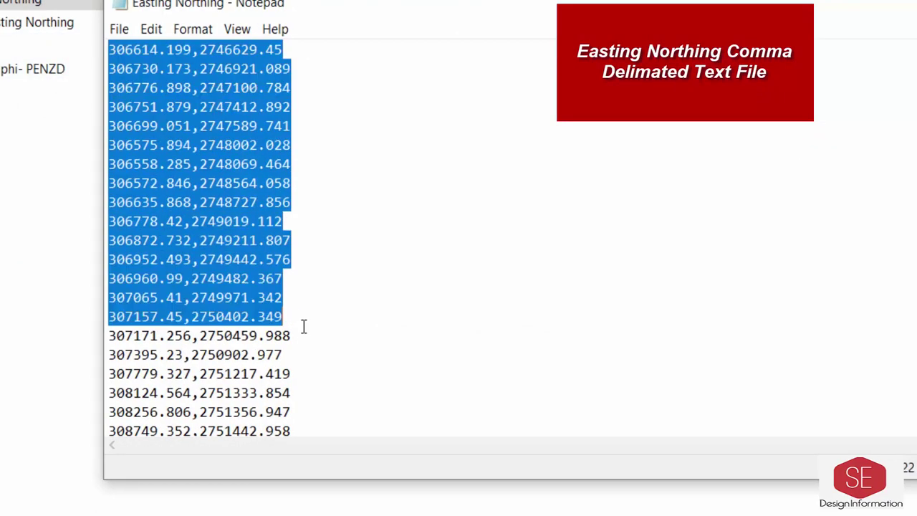
key(ctrl+a)
right_click(212, 167)
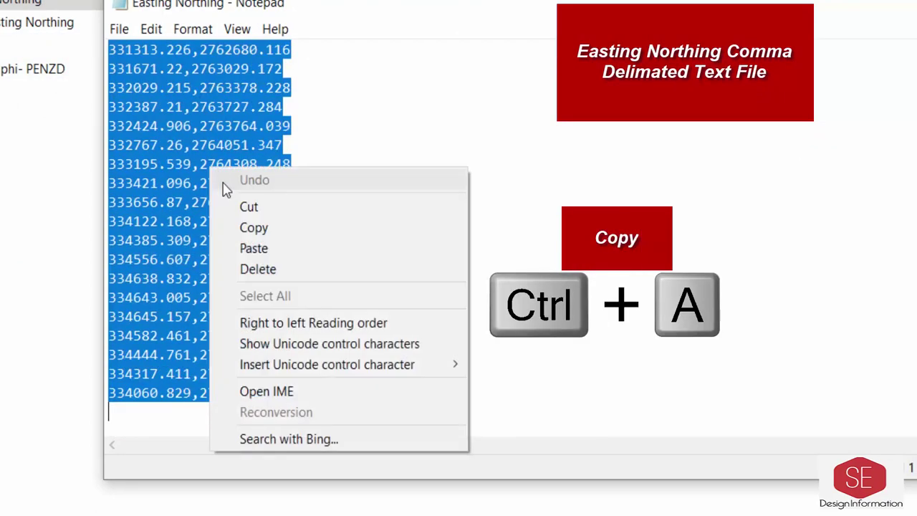
click(275, 228)
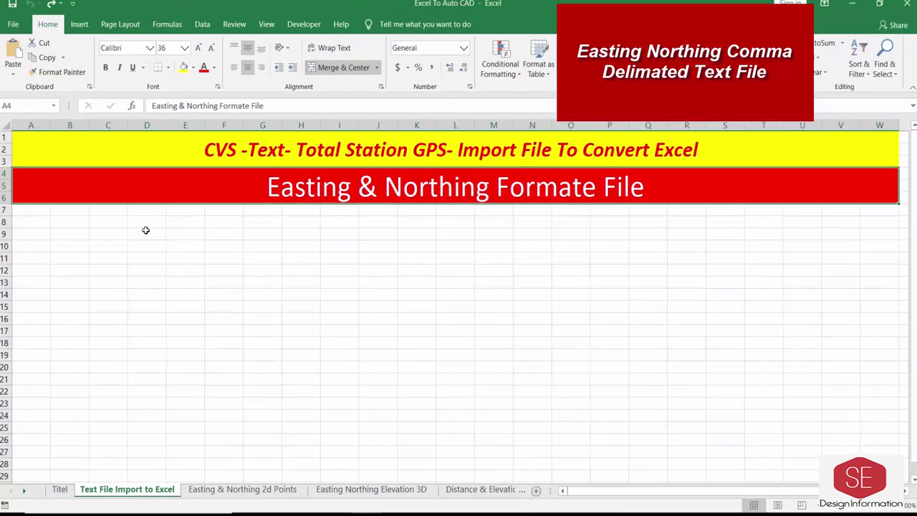
click(140, 236)
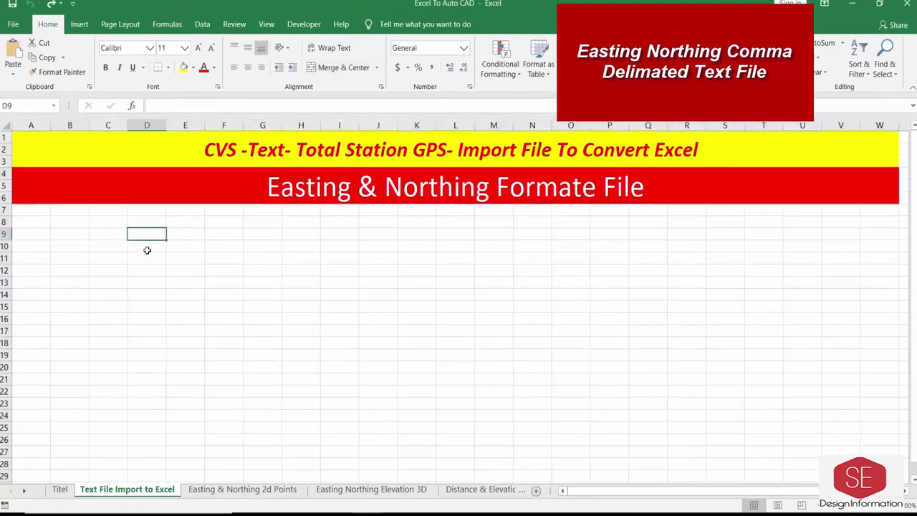
Step: Paste the coordinates at D10 and split them at commas into columns D and E
right_click(147, 244)
click(144, 277)
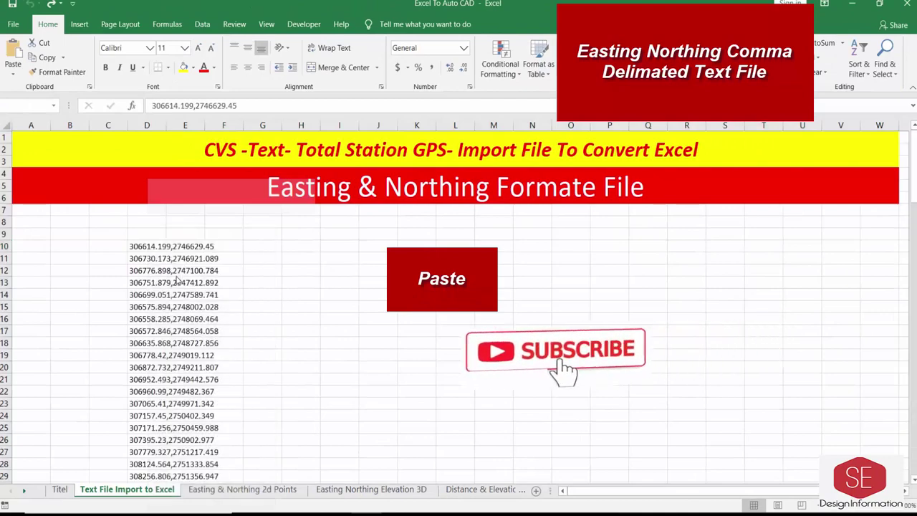
scroll(287, 287, down, 2)
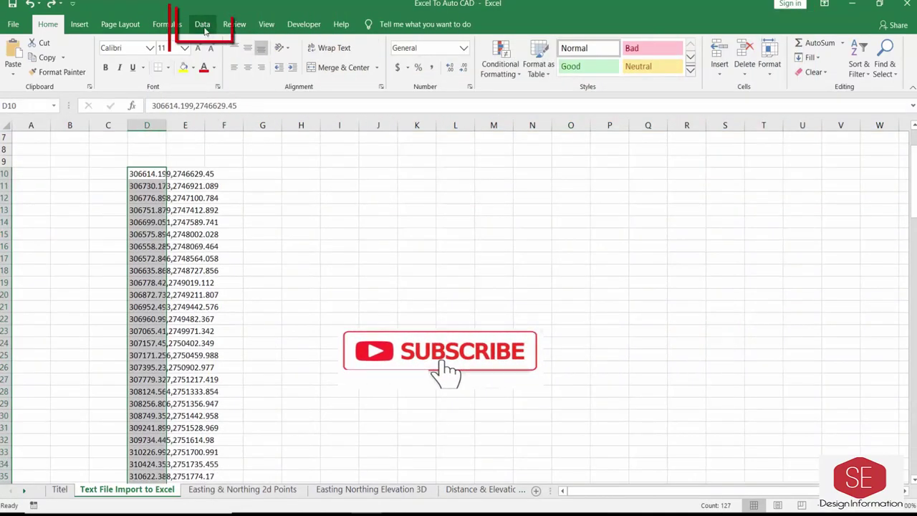
click(204, 25)
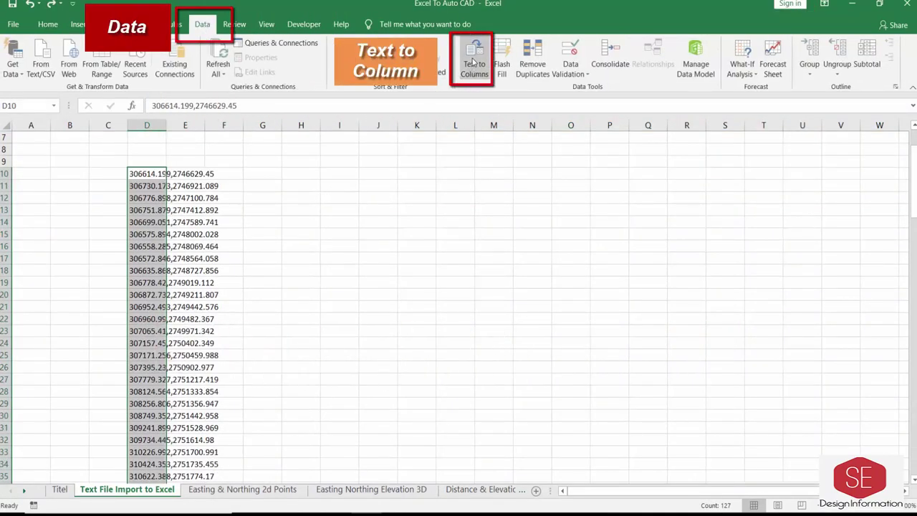
click(473, 63)
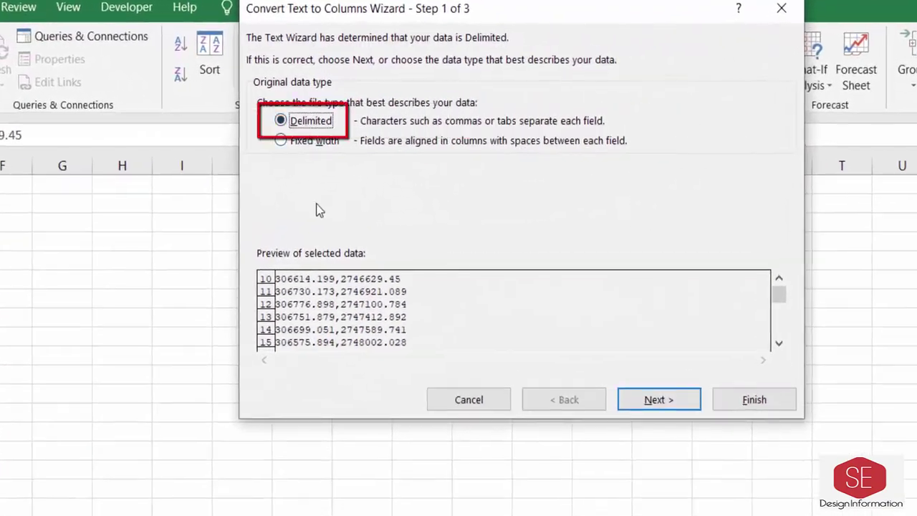
click(669, 403)
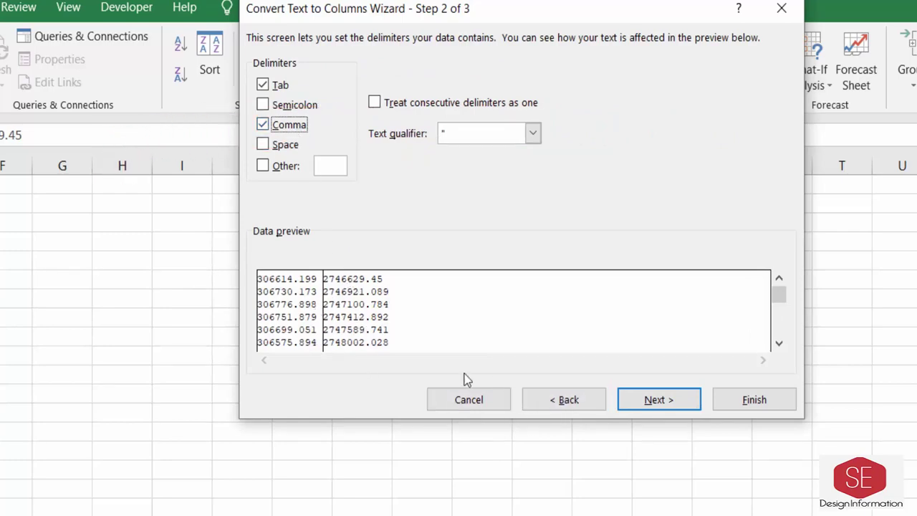
click(674, 403)
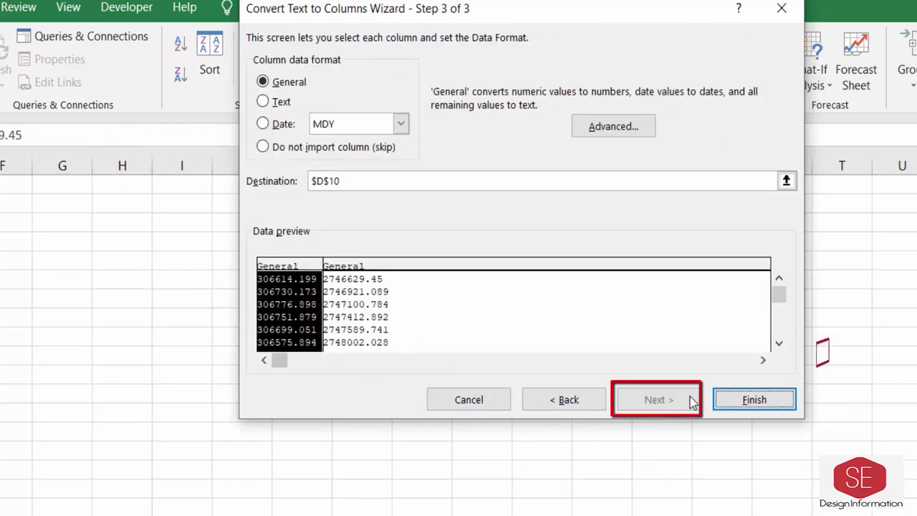
click(756, 405)
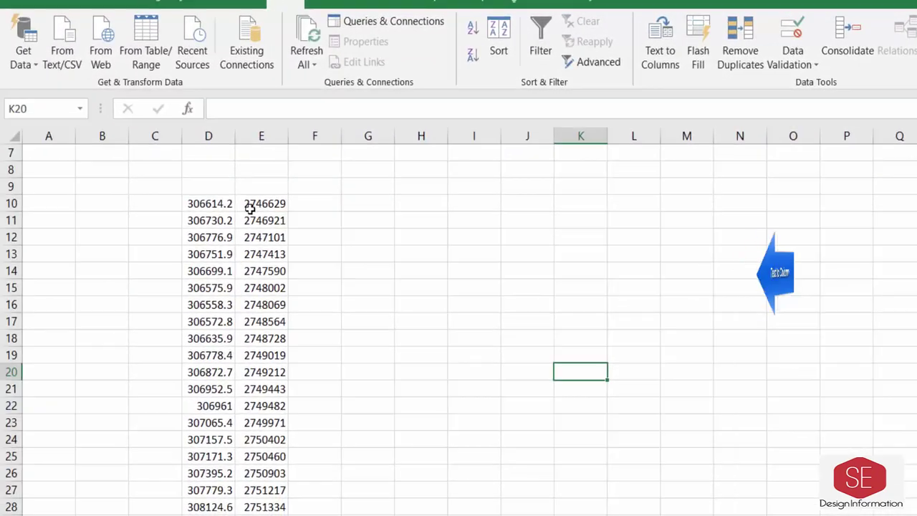
Step: Autofit columns D and E to show full decimals, then select D9 for a heading
click(215, 205)
double_click(236, 136)
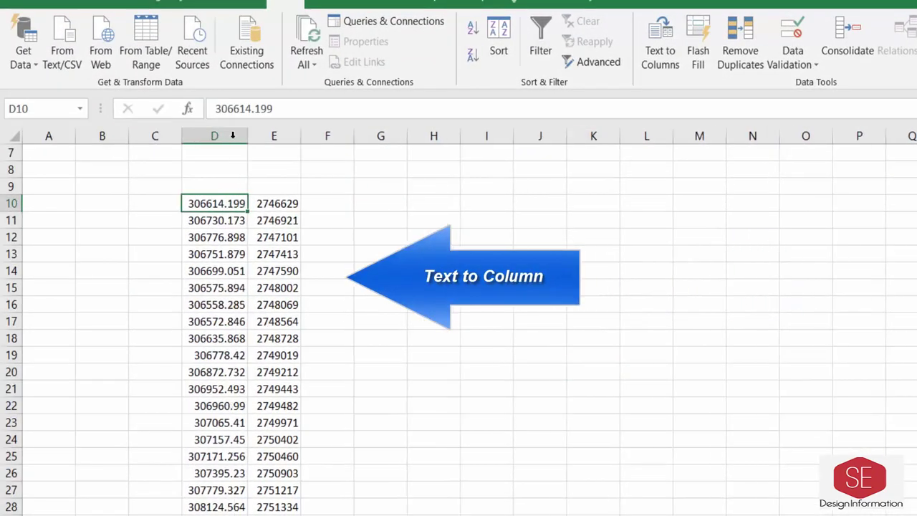
double_click(298, 136)
click(292, 270)
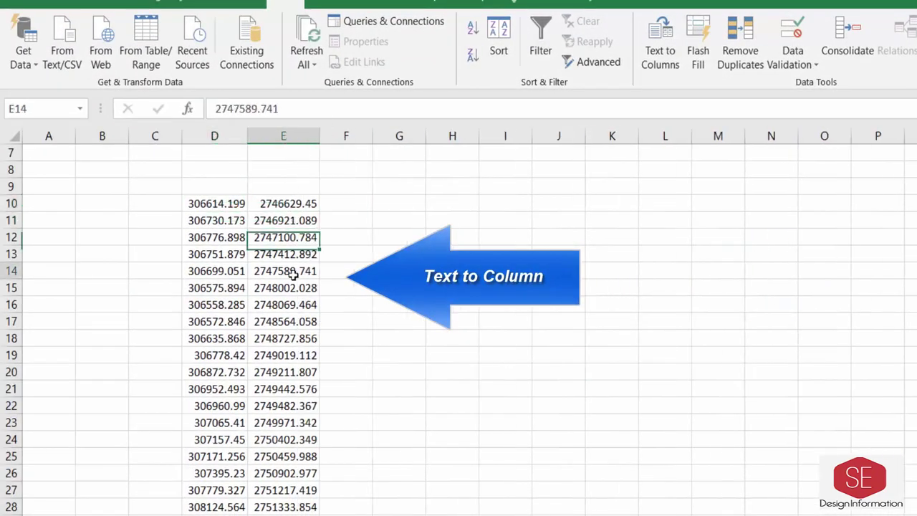
click(292, 321)
click(294, 356)
scroll(294, 356, up, 2)
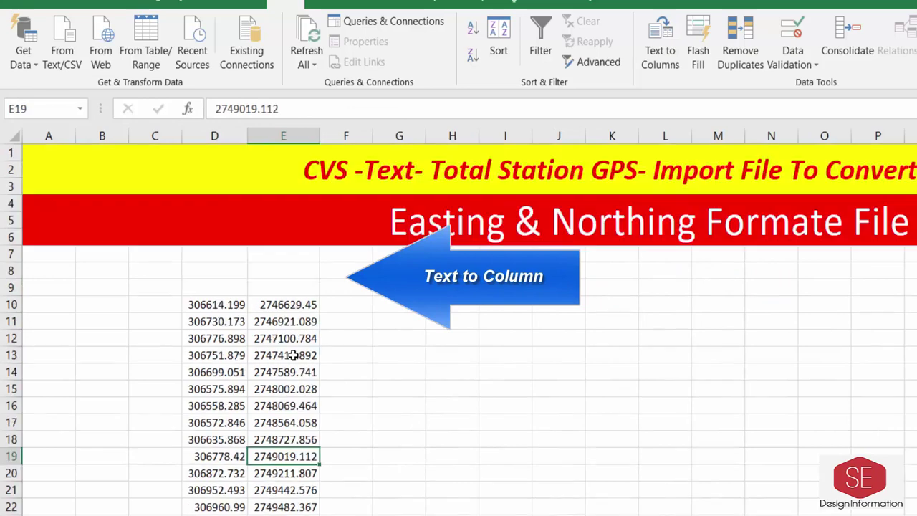
click(237, 290)
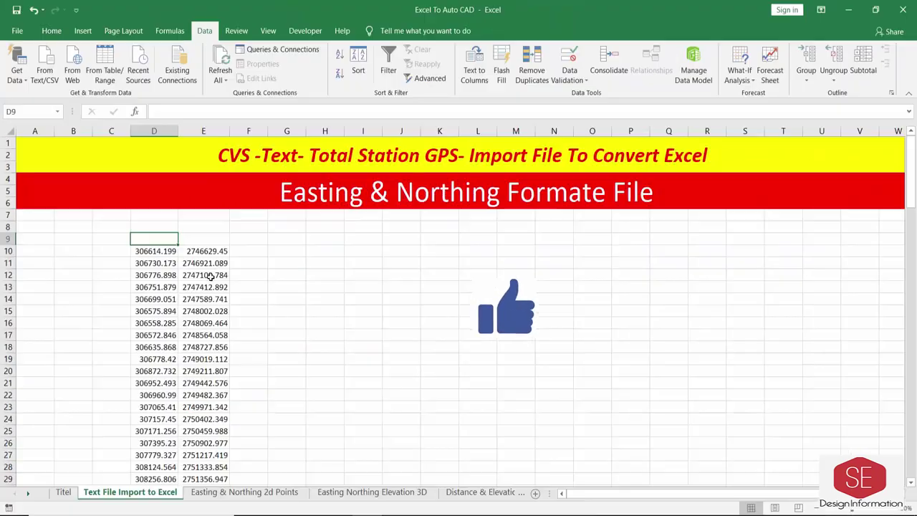
Step: Enter the headings 'Easting' in D9 and 'Northing' in E9
text(Easting)
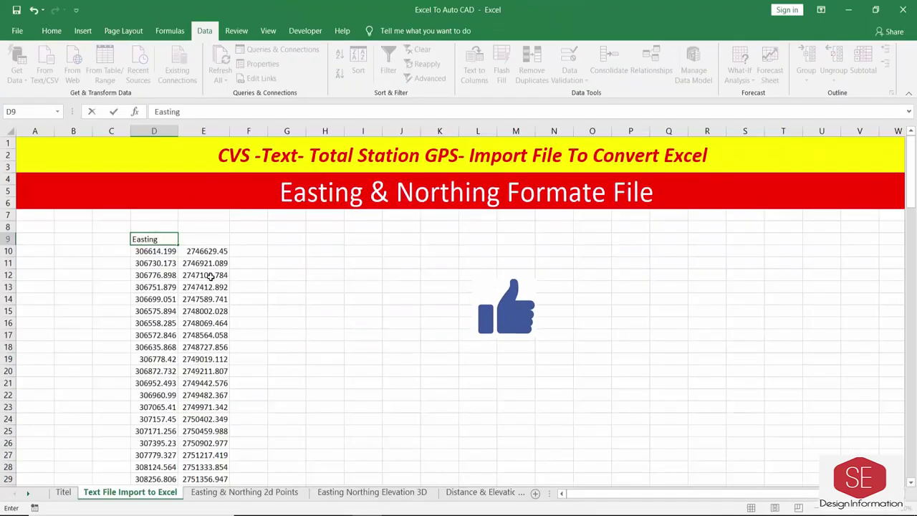
key(Tab)
text(Northi)
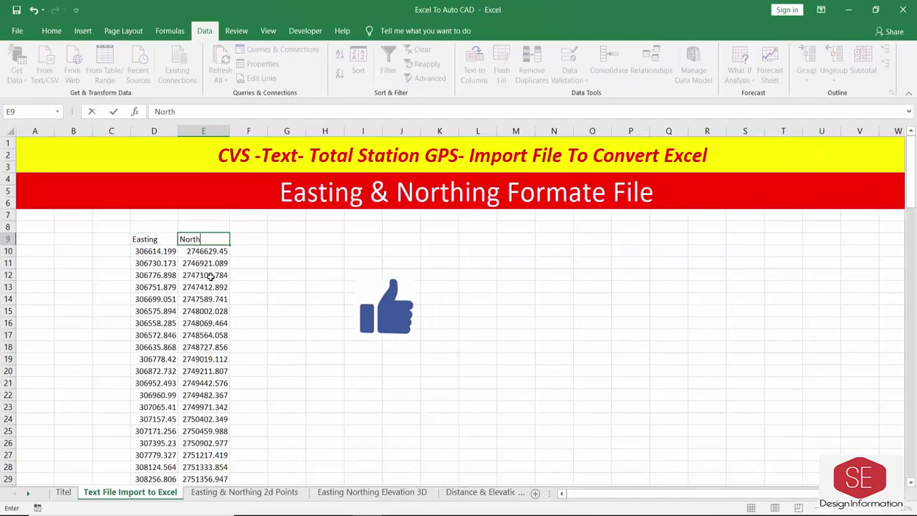
text(ng)
key(Return)
Step: Give the Easting/Northing table an outline border
click(287, 262)
drag(152, 239, 215, 485)
right_click(213, 180)
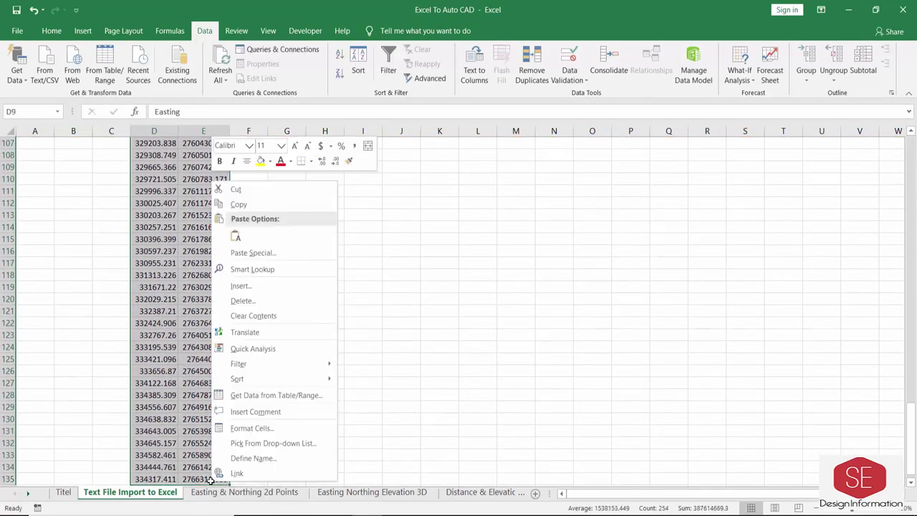
click(270, 428)
click(248, 229)
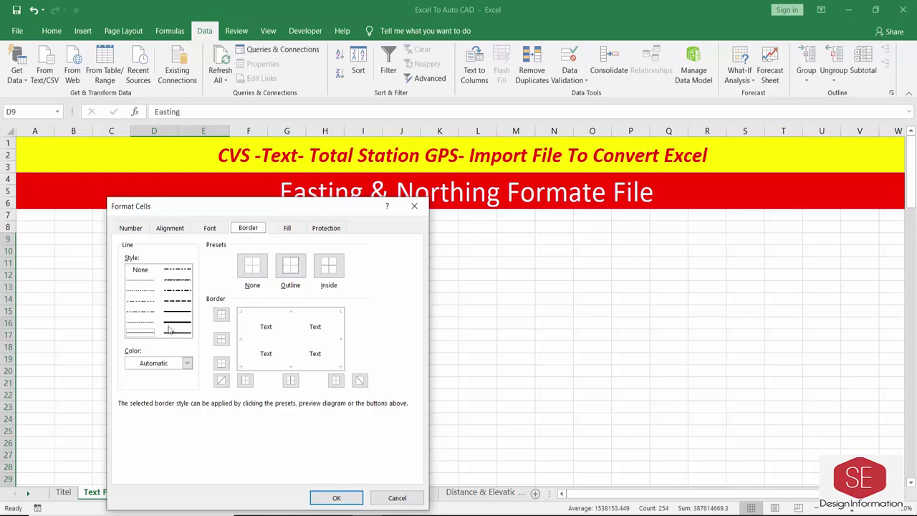
click(294, 266)
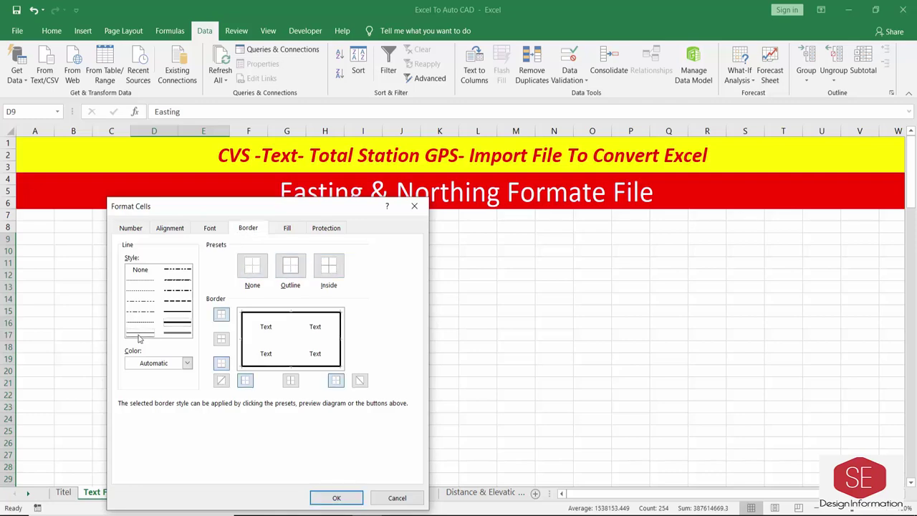
click(334, 499)
Step: Add a 'Sr No' header in C9 and fill serial numbers 1 to 127 down column C
click(107, 172)
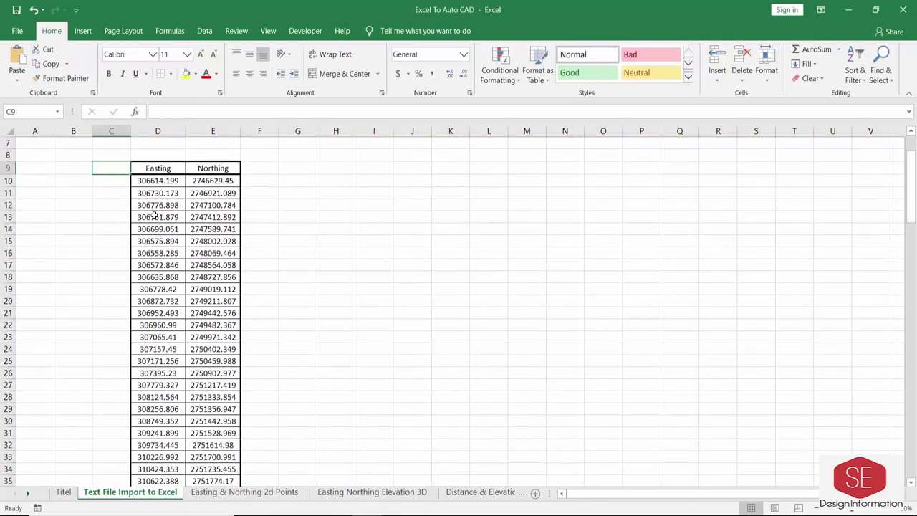
text(Sr No)
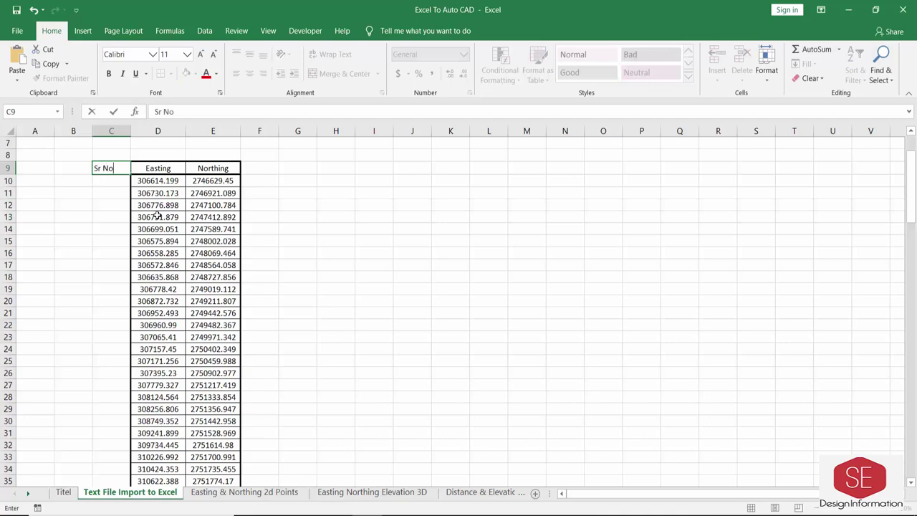
key(Return)
text(1)
key(Return)
text(2)
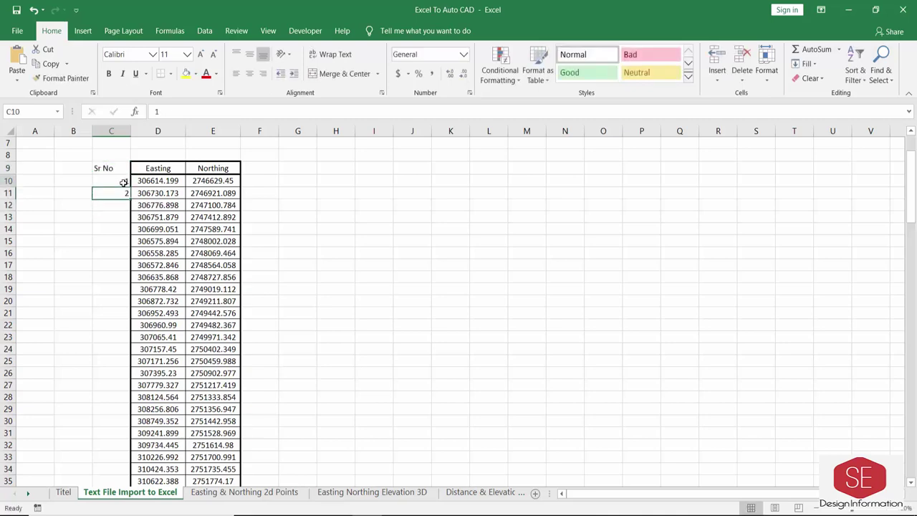
double_click(132, 200)
scroll(358, 371, down, 10)
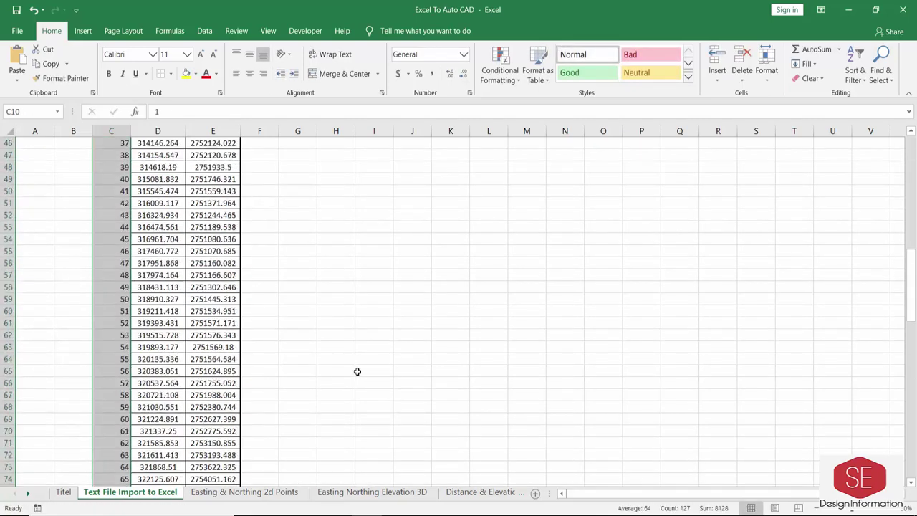
scroll(358, 371, down, 15)
scroll(356, 368, down, 13)
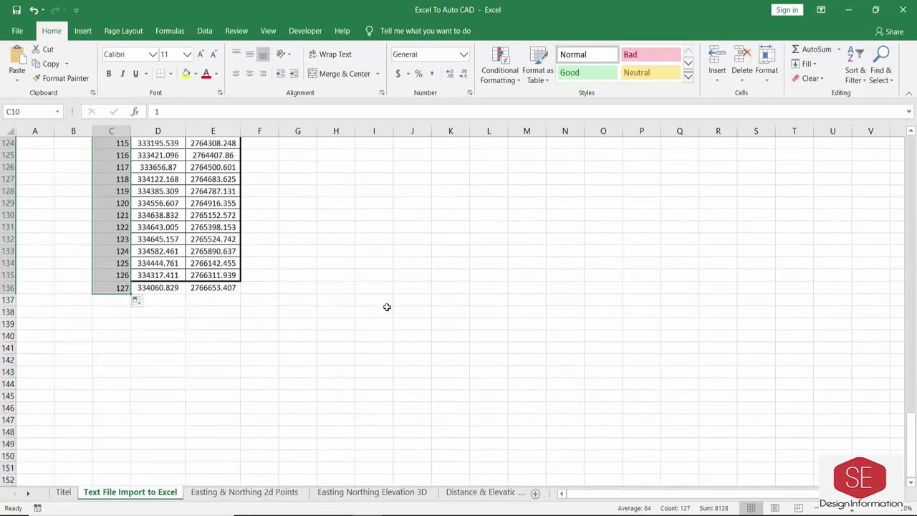
scroll(387, 308, up, 14)
scroll(387, 308, up, 17)
scroll(387, 308, up, 11)
Step: Set column F width to 40 and head it 'Plot To Auto CAD' in F9
click(489, 344)
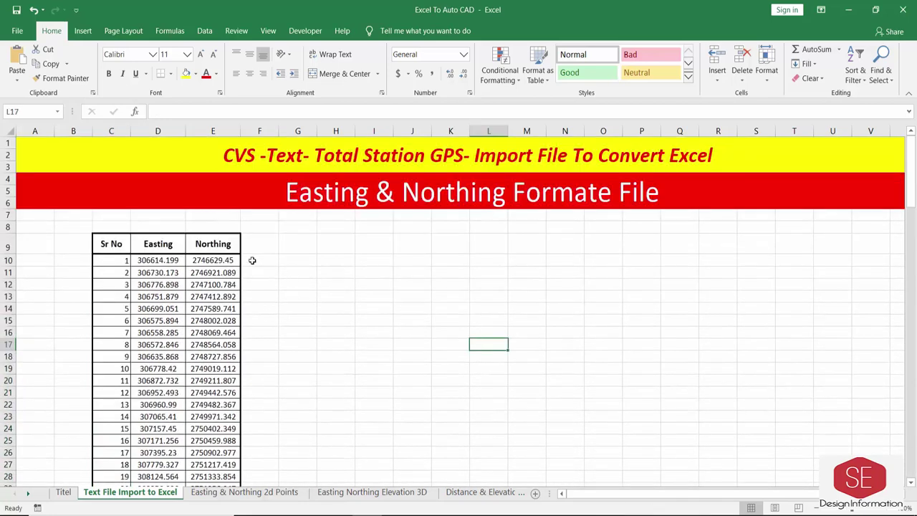
click(261, 243)
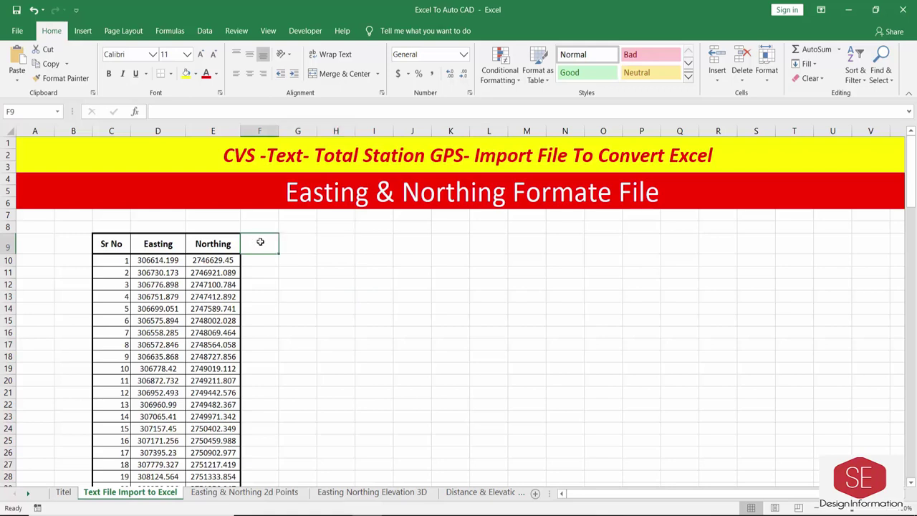
click(259, 131)
right_click(260, 130)
click(286, 282)
text(40)
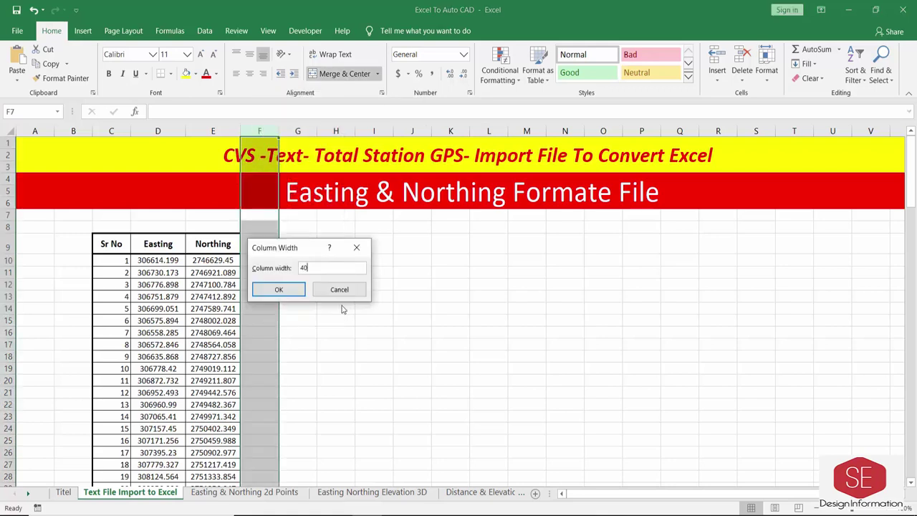
key(Return)
click(316, 243)
text(Plot To Auto CAD)
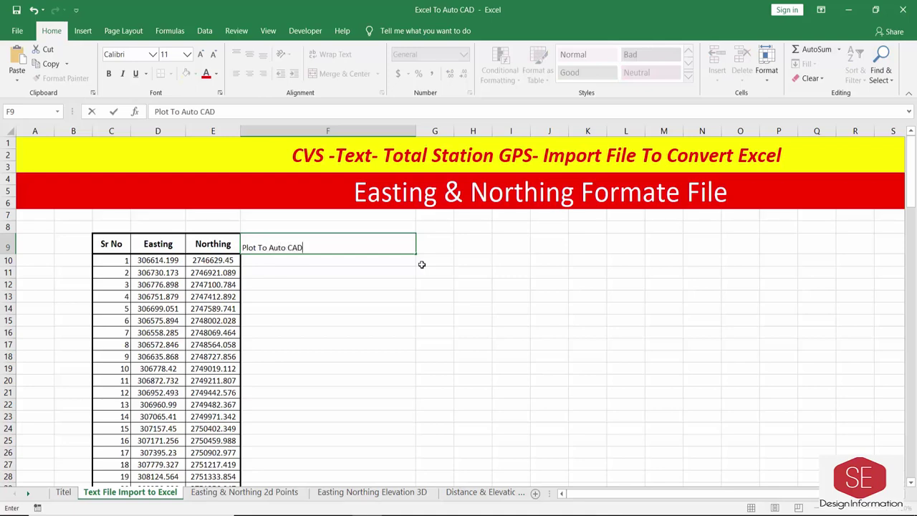
key(Return)
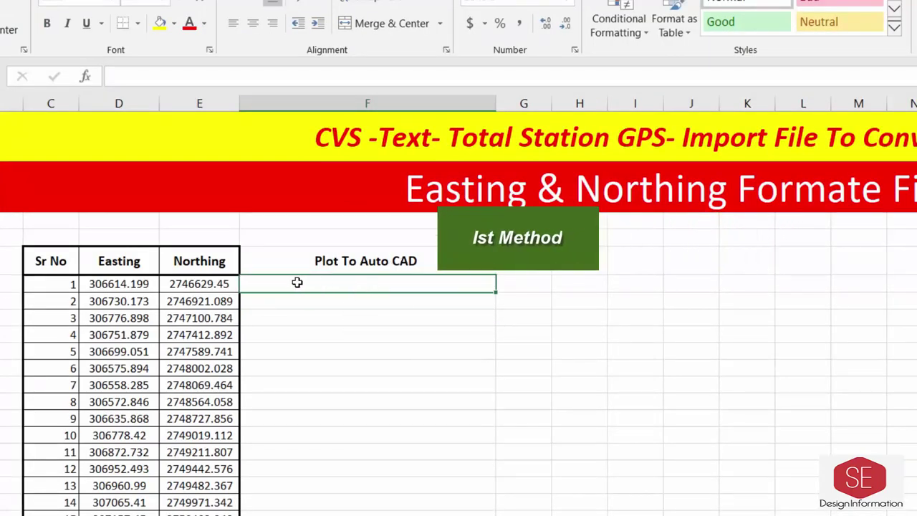
Step: Enter =D10&","&E10 in F10 and fill it down column F
text(=D10)
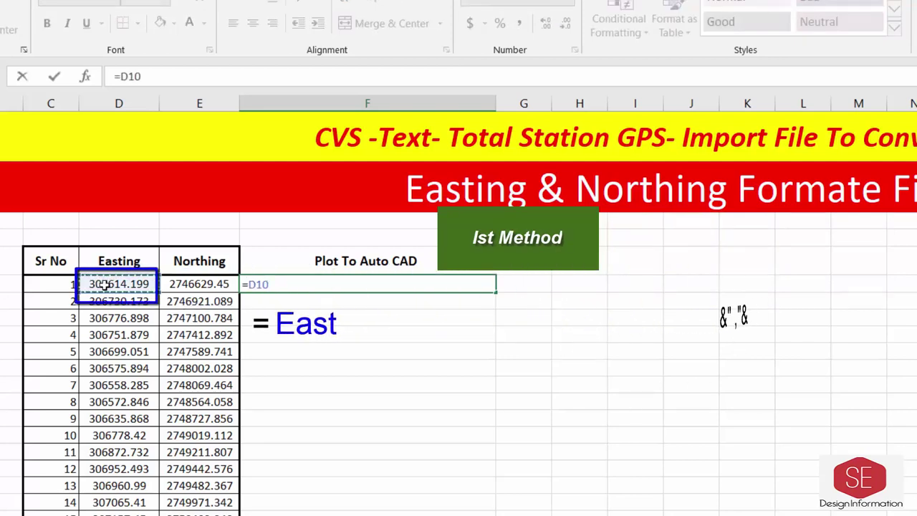
text(&","&)
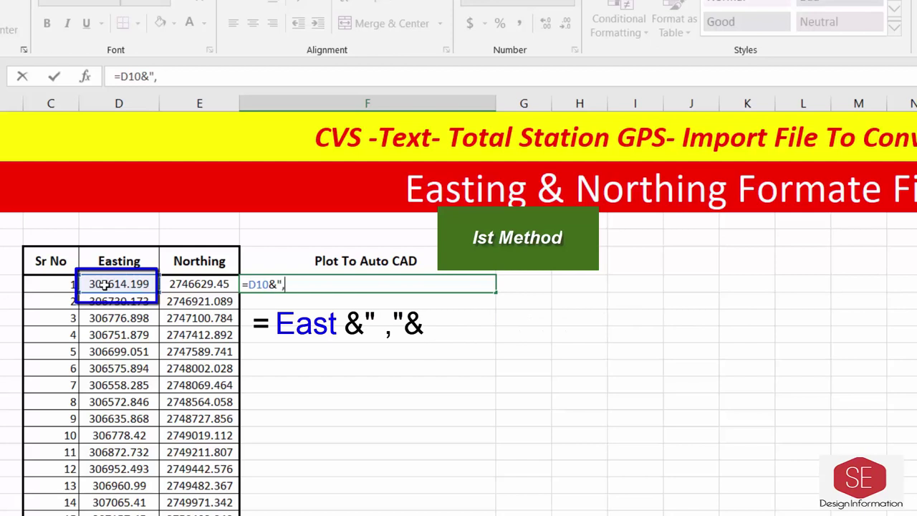
click(195, 286)
key(Return)
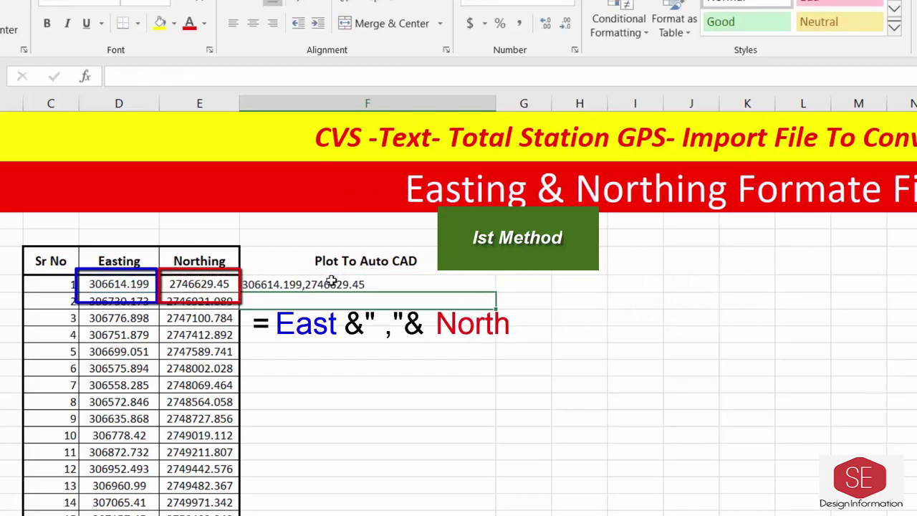
click(332, 281)
double_click(496, 292)
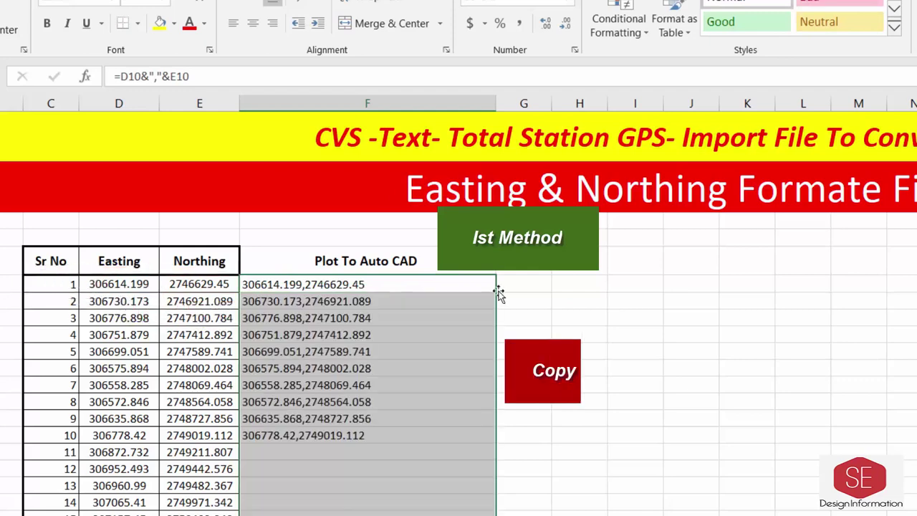
scroll(359, 323, down, 5)
click(313, 405)
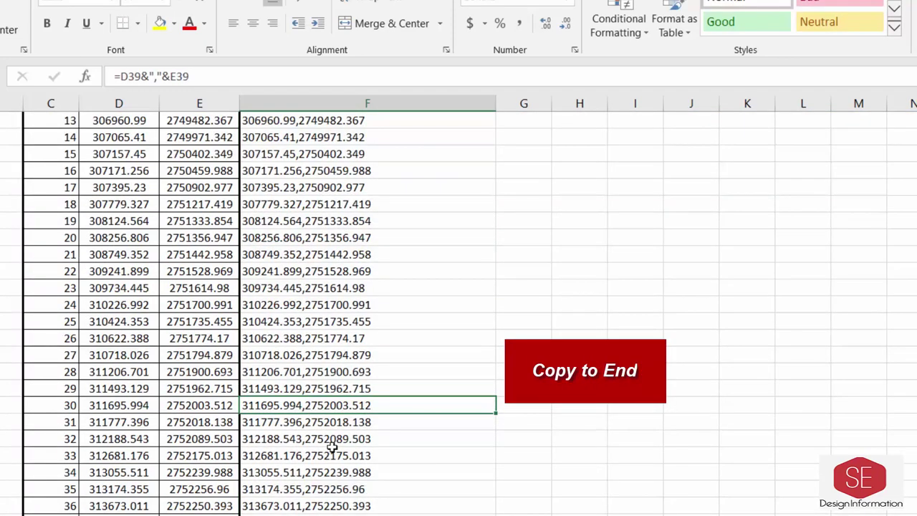
scroll(303, 488, down, 7)
scroll(303, 494, down, 7)
Step: Widen column G and enter the header 'Plot To Auto CAD Format .2' in G9
double_click(300, 472)
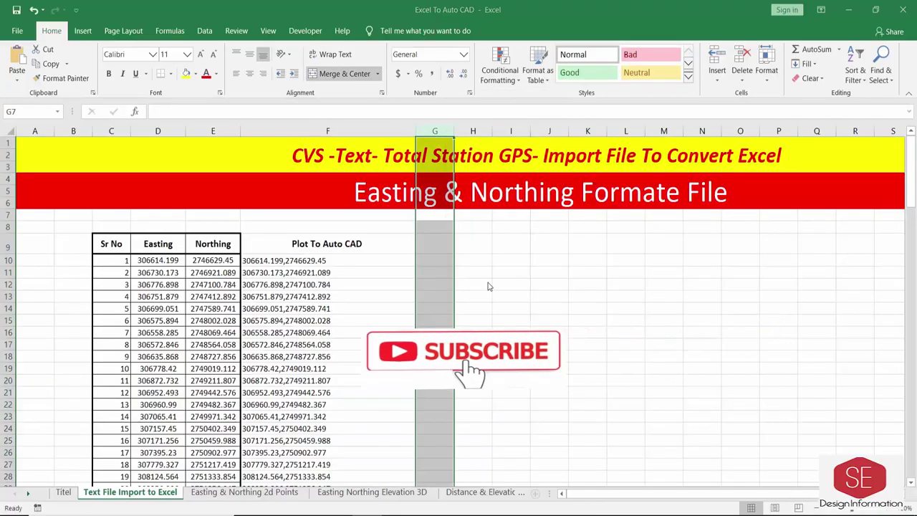
drag(453, 131, 569, 130)
click(450, 247)
text(Plot T)
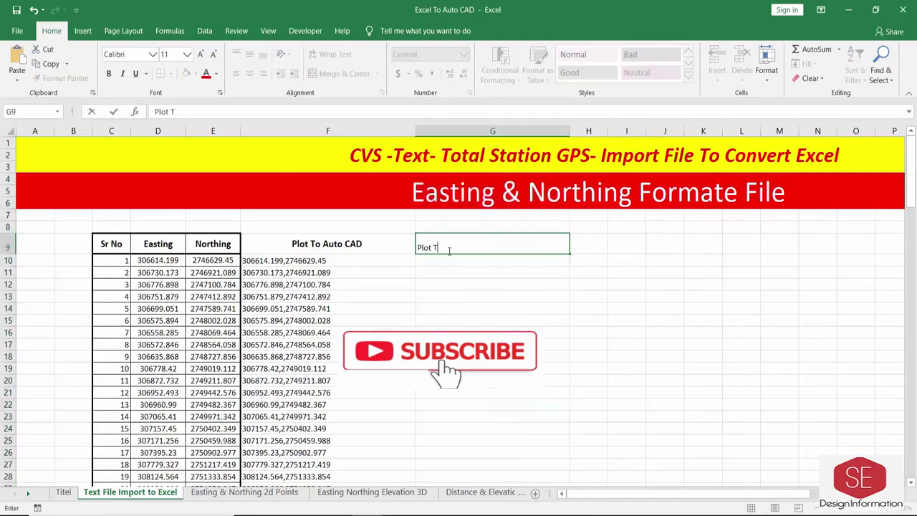
text(o Auto CAD)
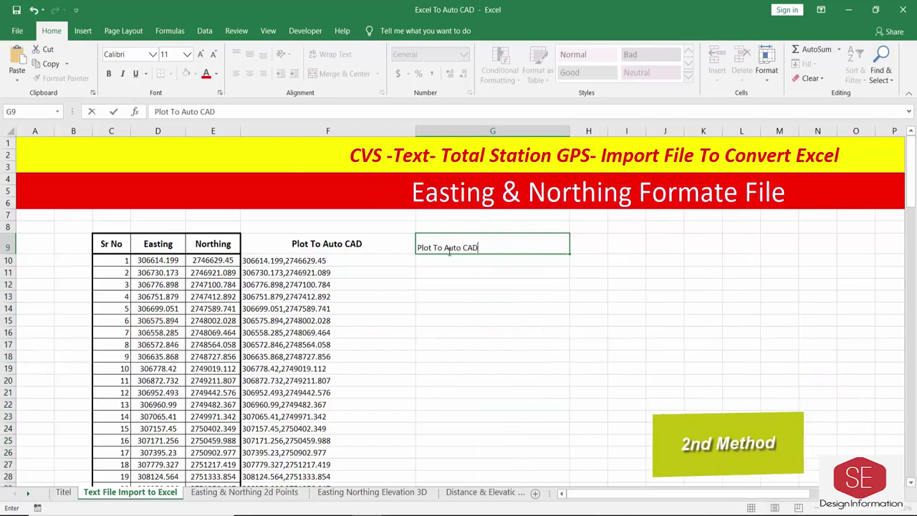
text( Format .2)
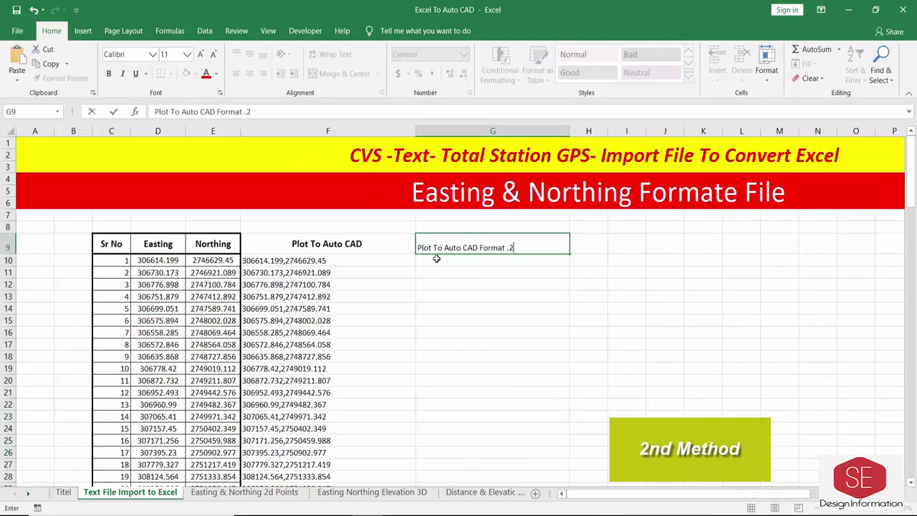
key(Return)
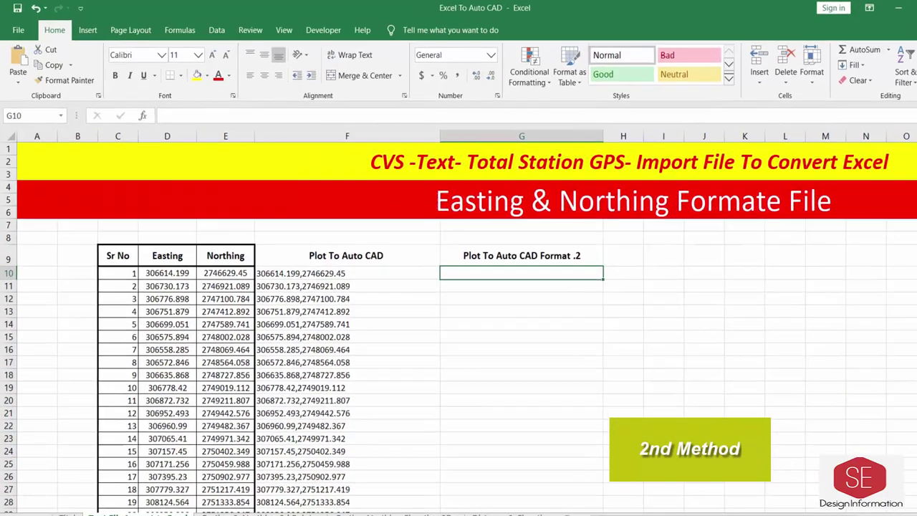
Step: Insert the CONCATENATE function into G10 from the full function library
text(=)
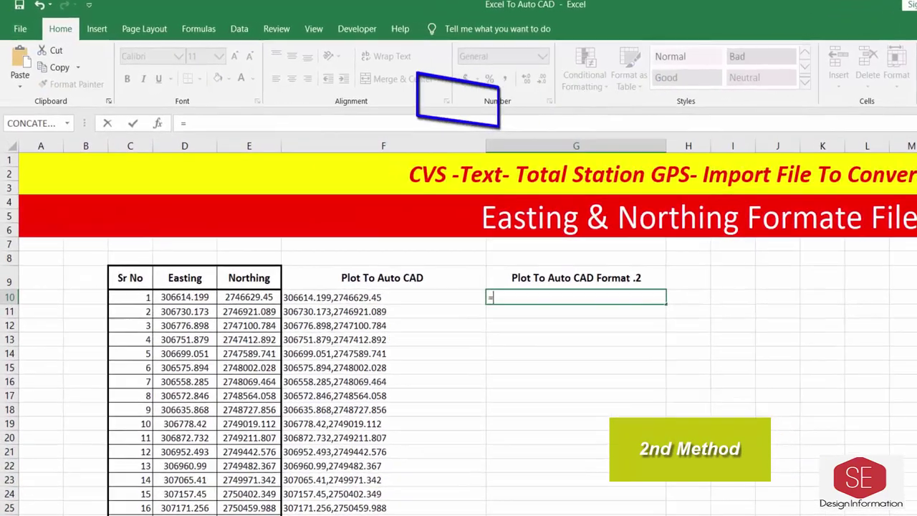
click(75, 131)
click(43, 314)
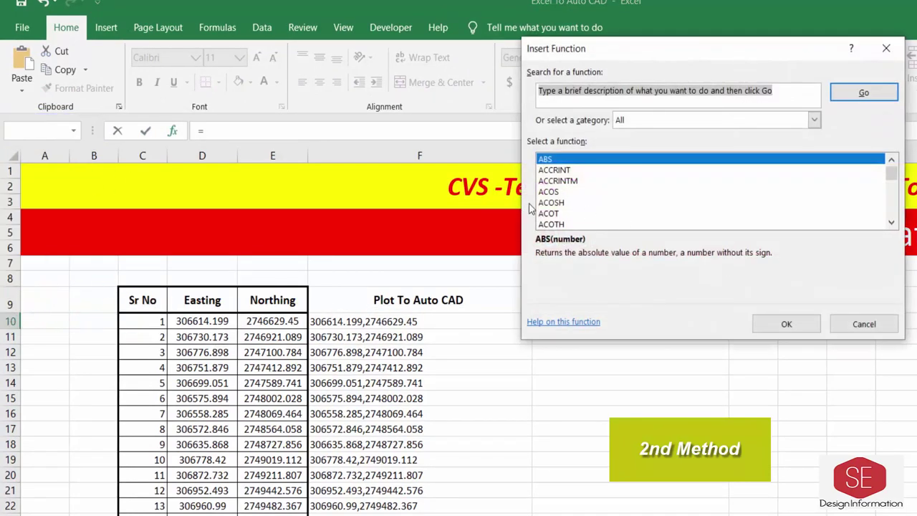
click(544, 202)
key(c)
scroll(667, 220, down, 5)
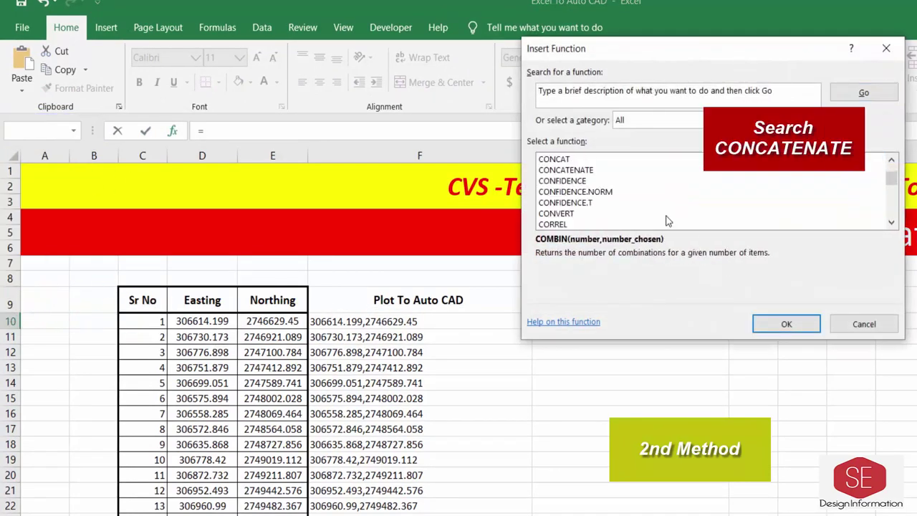
click(565, 170)
click(786, 324)
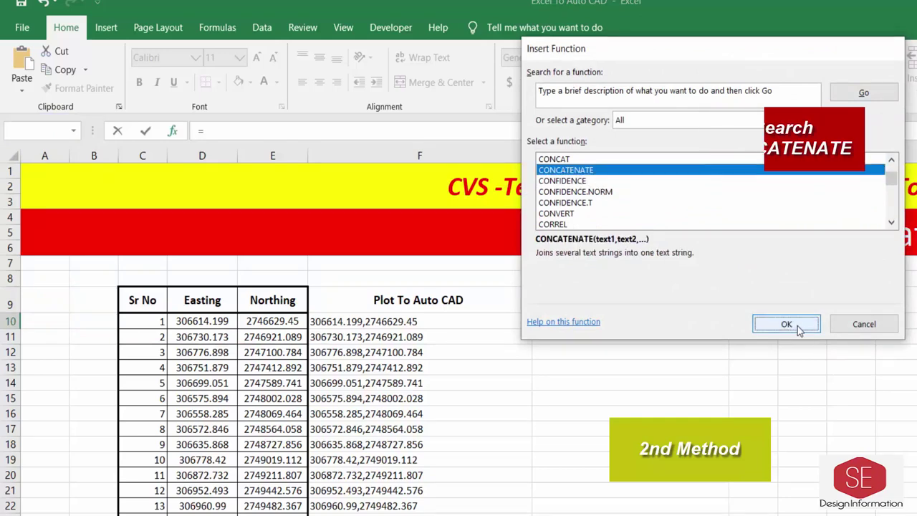
Step: Set CONCATENATE arguments D10, ",", E10 and copy the formula down column G
click(200, 322)
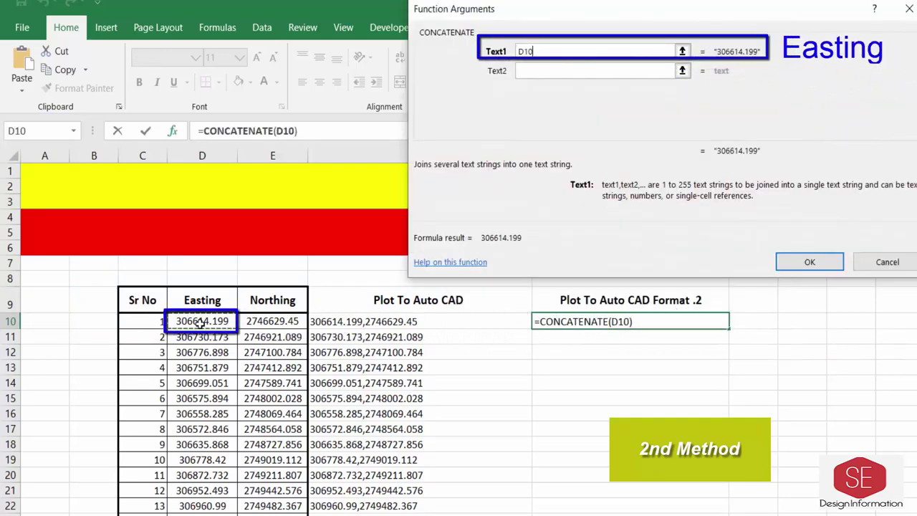
click(526, 71)
text(,)
key(Tab)
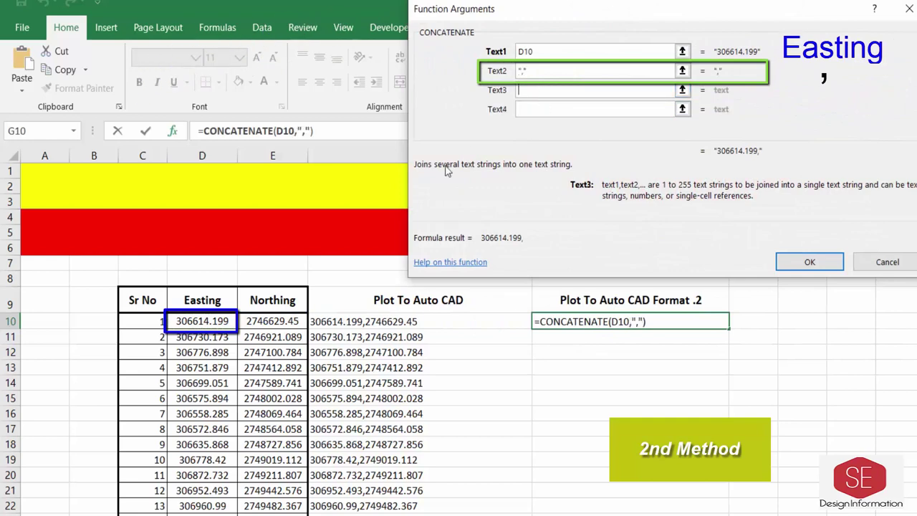
click(280, 323)
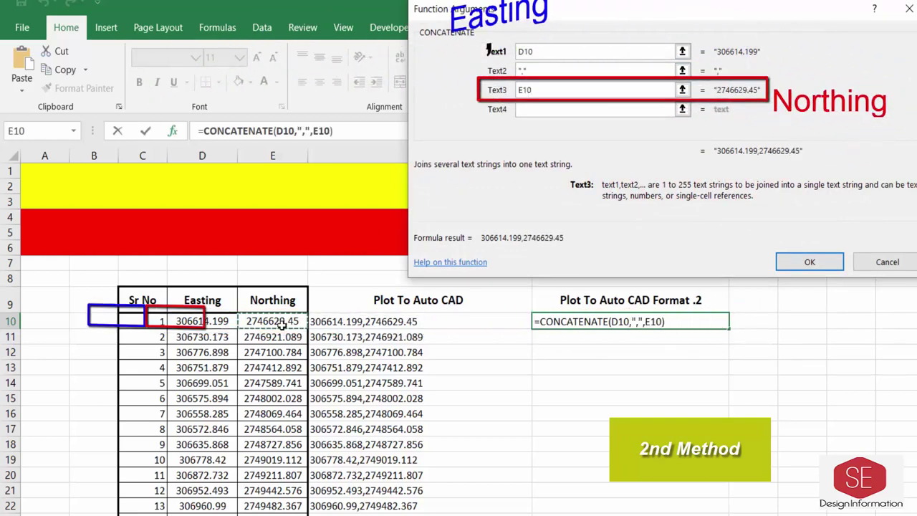
key(Return)
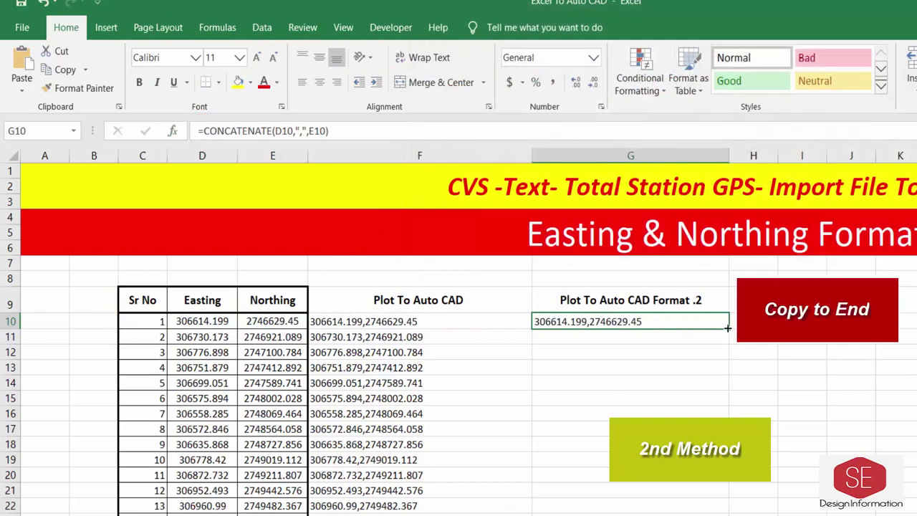
double_click(729, 328)
Step: Recheck the F10 joining formula and fill it down to every data row
scroll(634, 387, down, 1)
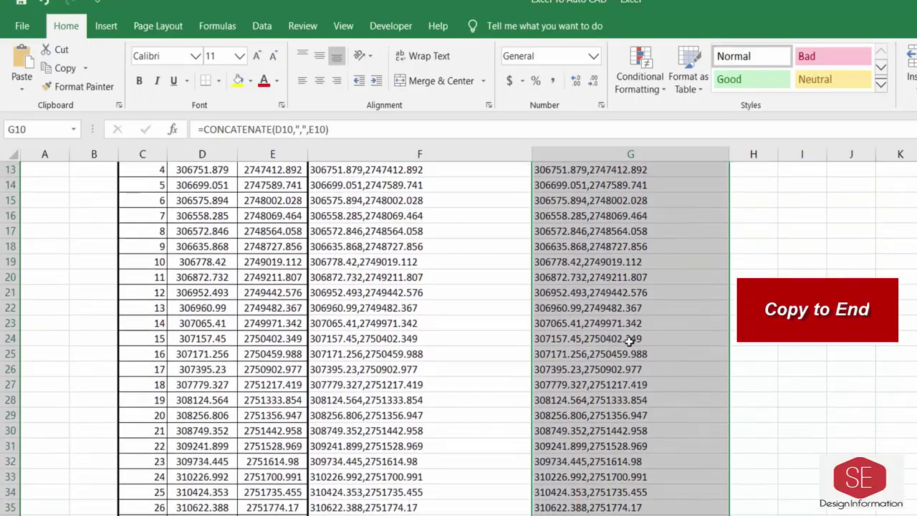
scroll(630, 401, down, 4)
scroll(623, 430, down, 7)
scroll(622, 437, down, 15)
scroll(623, 437, down, 7)
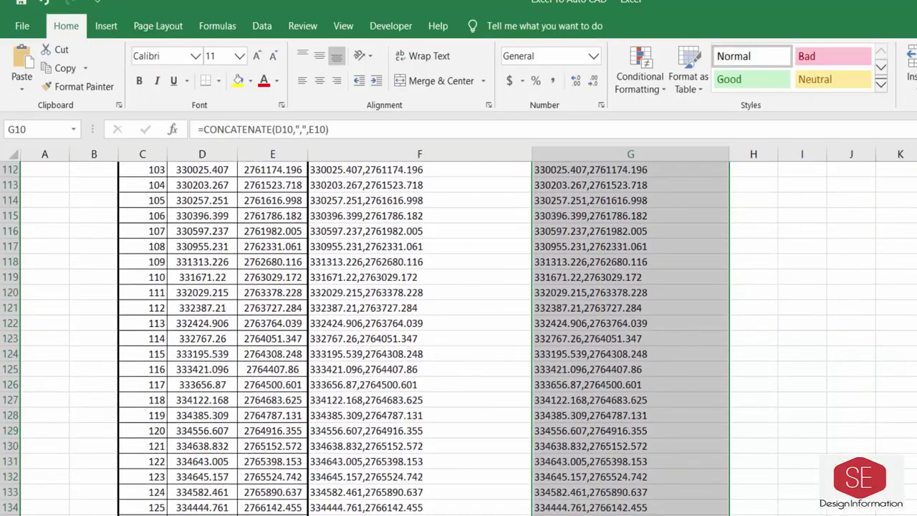
scroll(336, 458, up, 13)
scroll(346, 432, up, 15)
scroll(346, 432, up, 7)
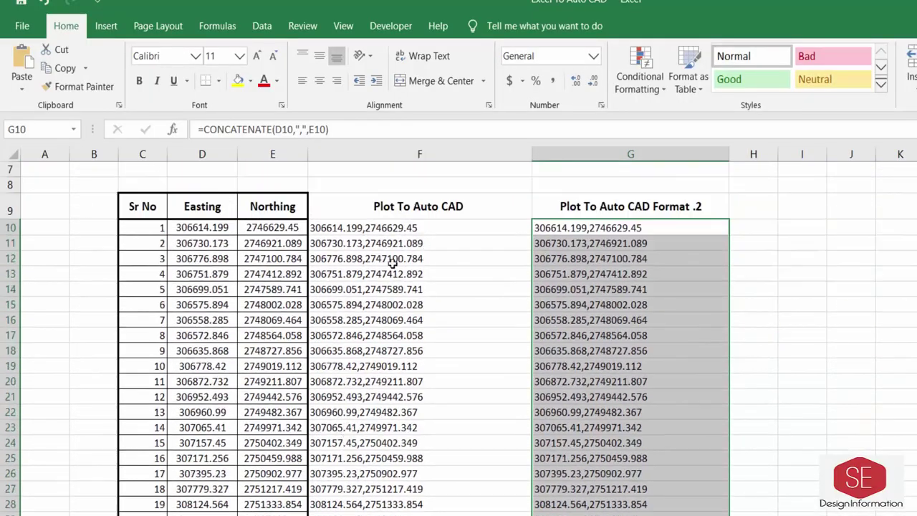
double_click(558, 227)
click(361, 228)
double_click(382, 224)
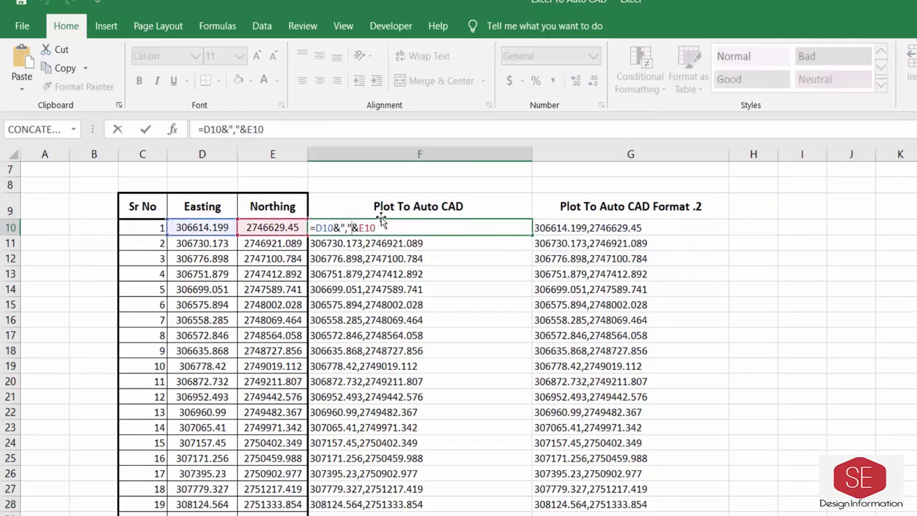
key(Escape)
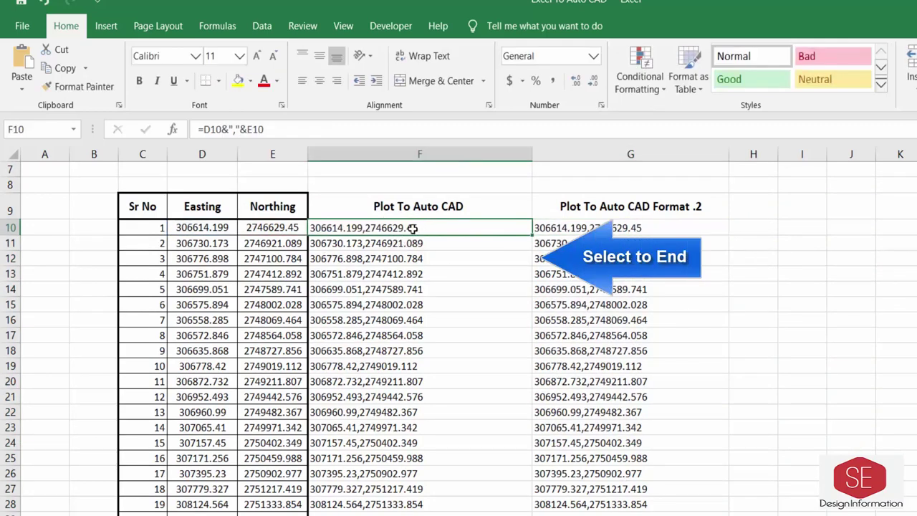
double_click(533, 235)
Step: Copy the joined easting,northing pairs in column F to the clipboard
scroll(426, 321, down, 3)
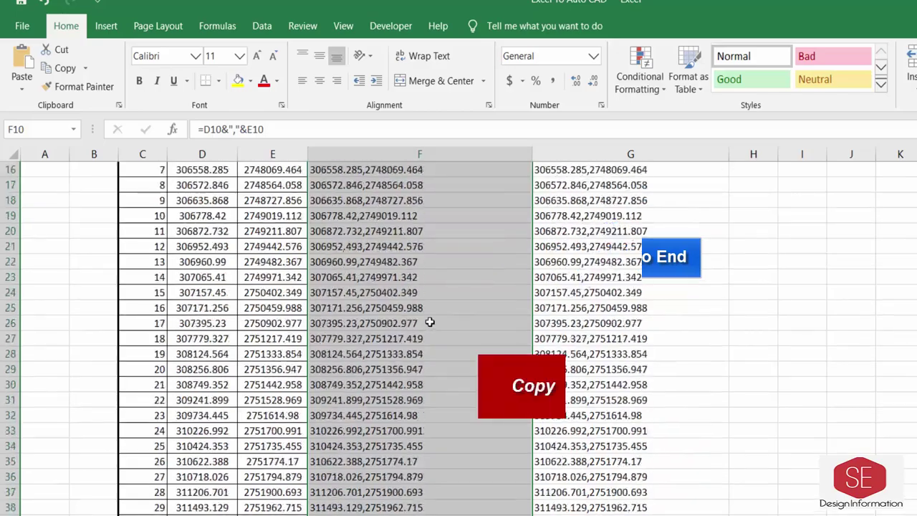
scroll(394, 287, up, 3)
right_click(360, 243)
click(385, 280)
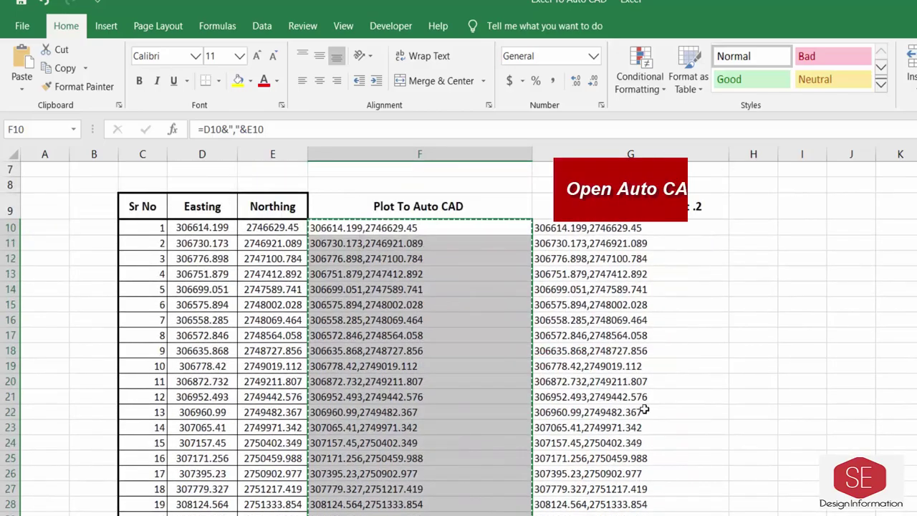
Step: Create a red layer named Pionts with LA and make it current
text(la)
key(Return)
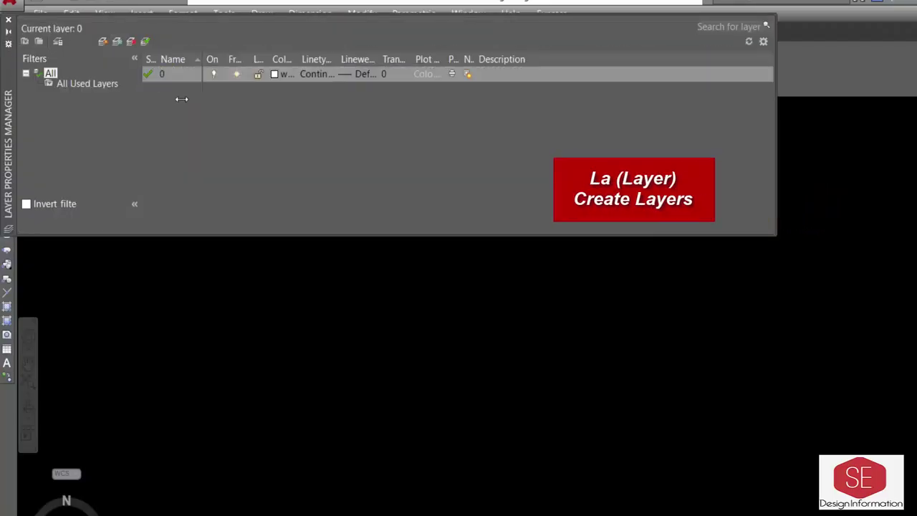
click(102, 41)
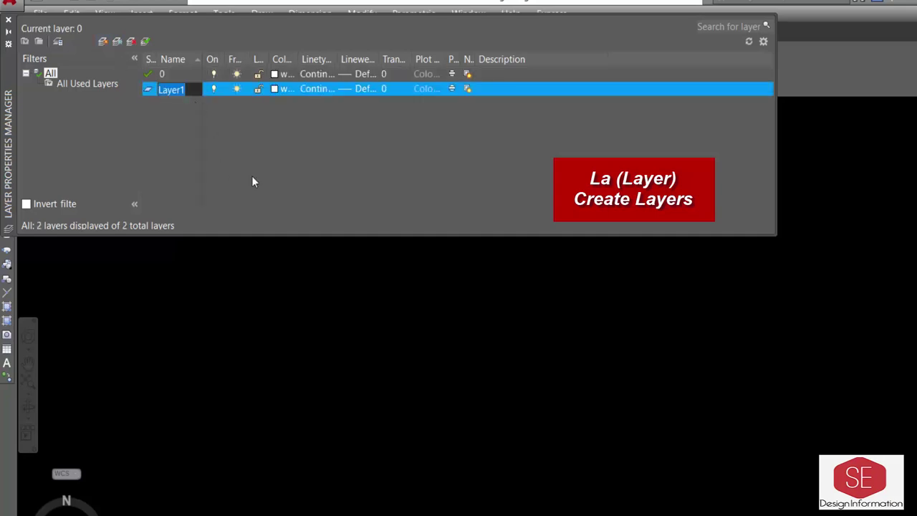
text(Pionts)
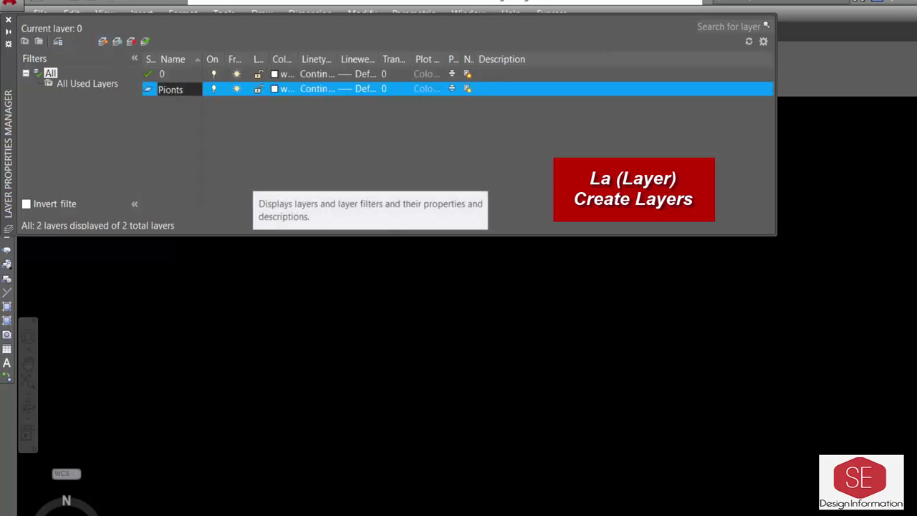
click(273, 92)
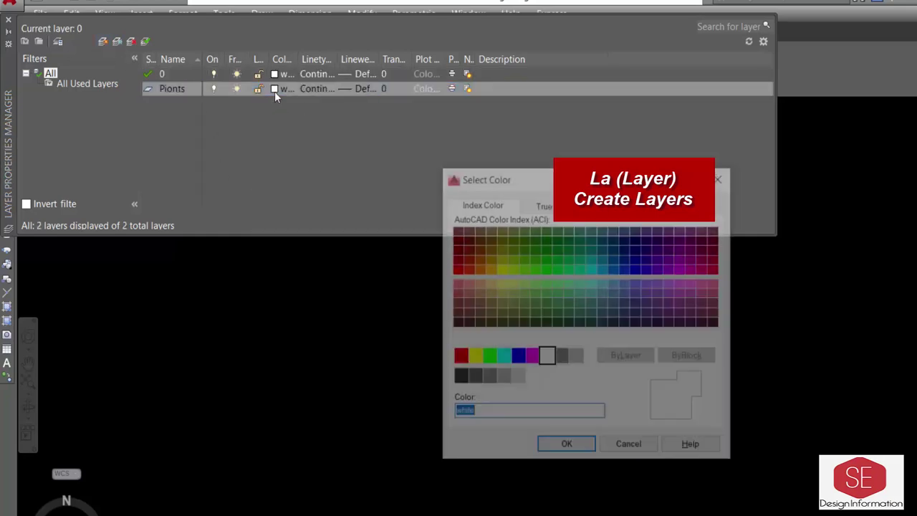
click(459, 357)
click(568, 449)
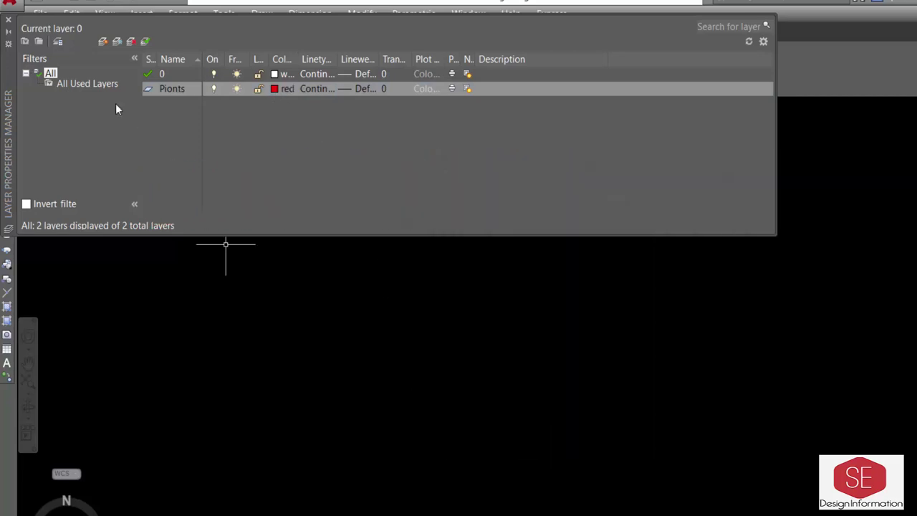
click(8, 22)
click(236, 69)
click(237, 89)
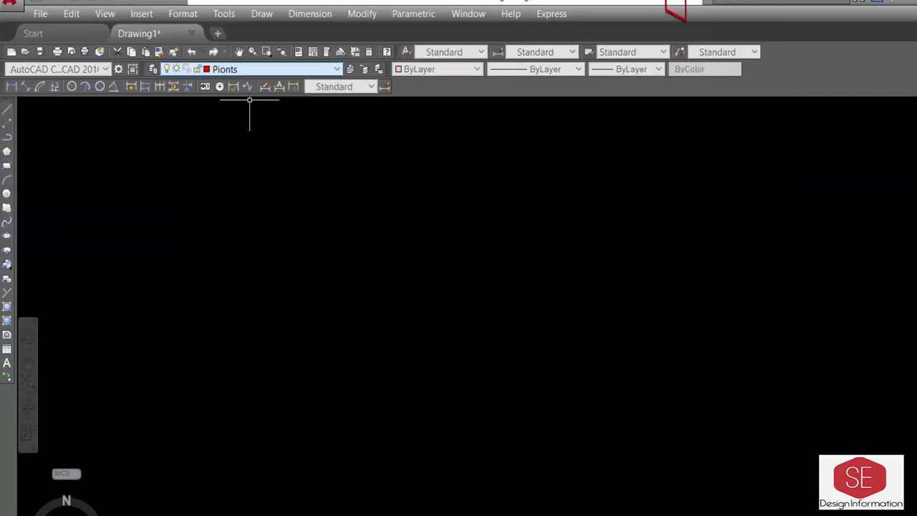
Step: Set the point style to a circled-X marker
click(185, 18)
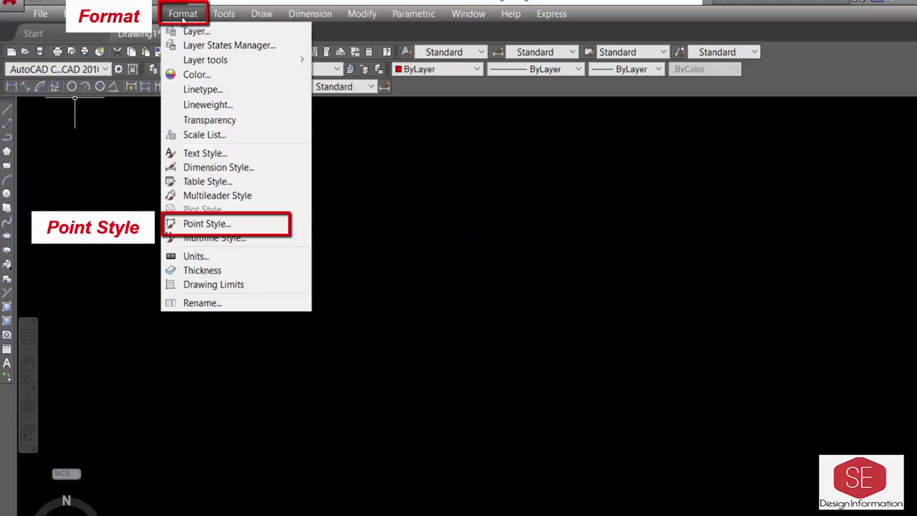
click(228, 224)
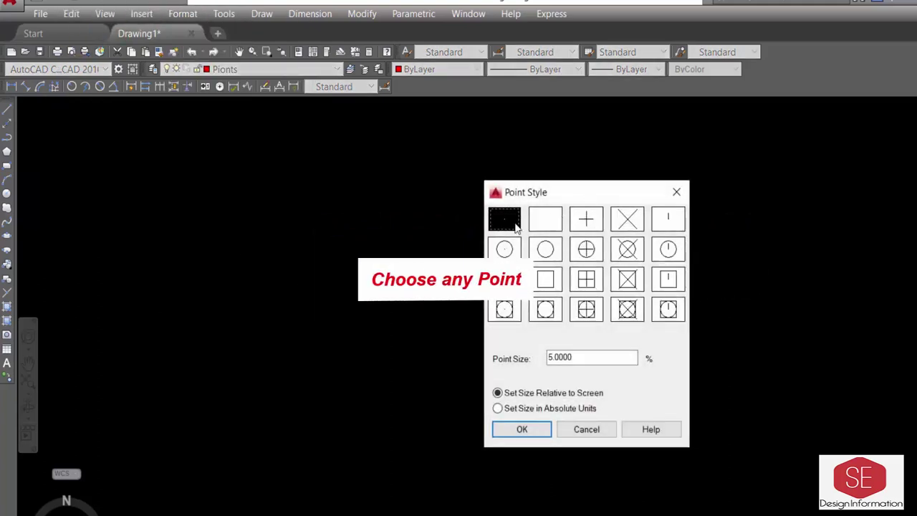
click(585, 220)
click(627, 219)
click(504, 249)
click(582, 248)
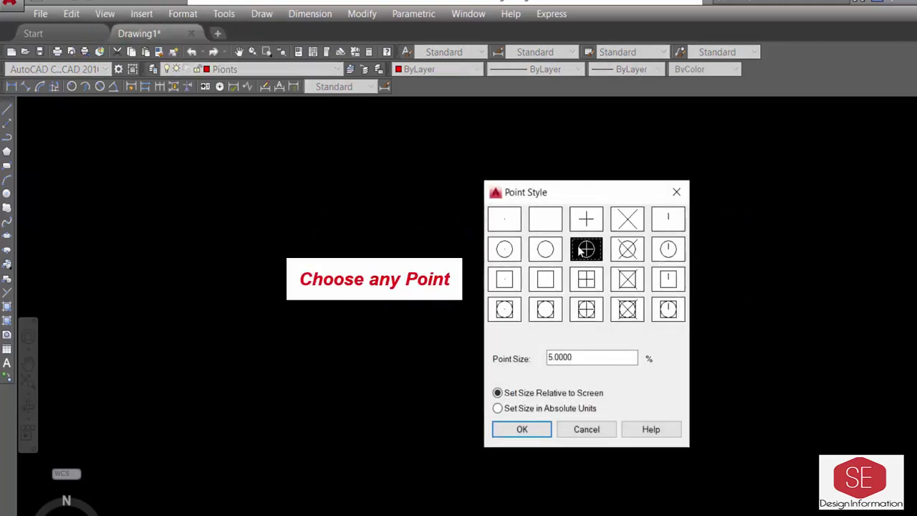
click(523, 430)
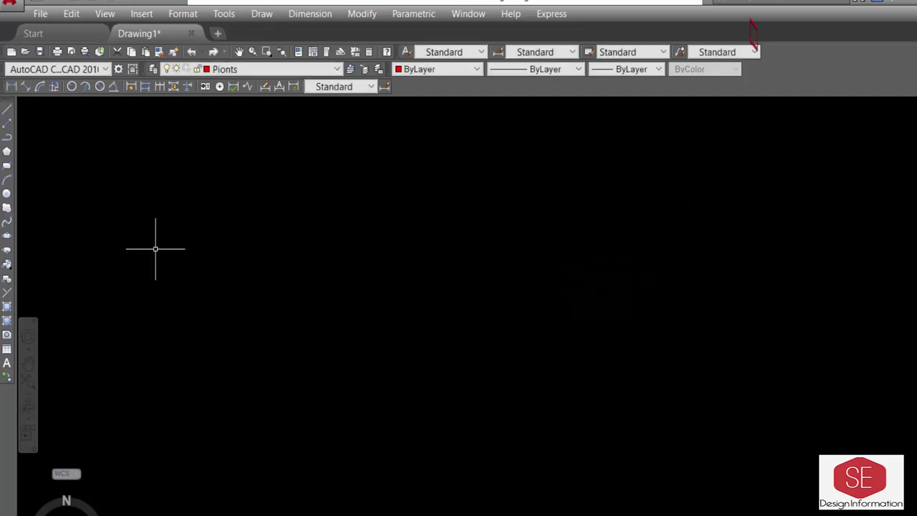
click(268, 20)
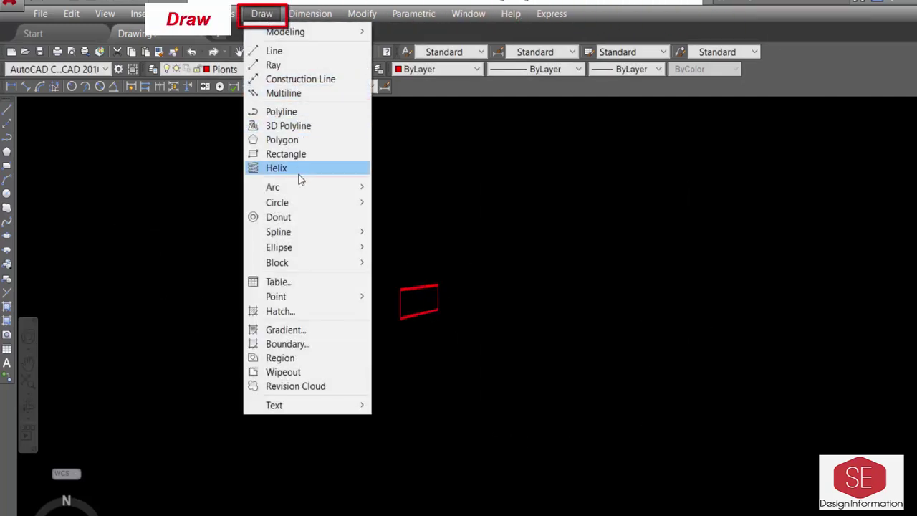
mouse_move(290, 296)
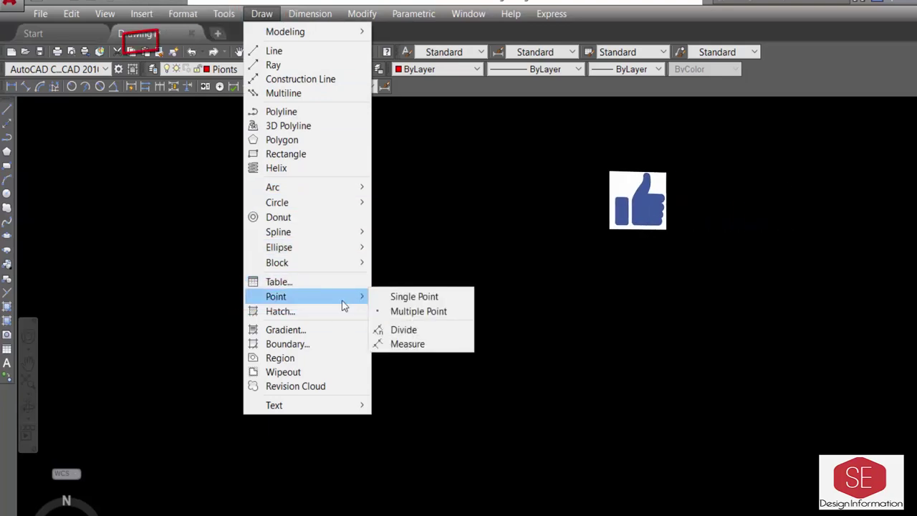
click(413, 311)
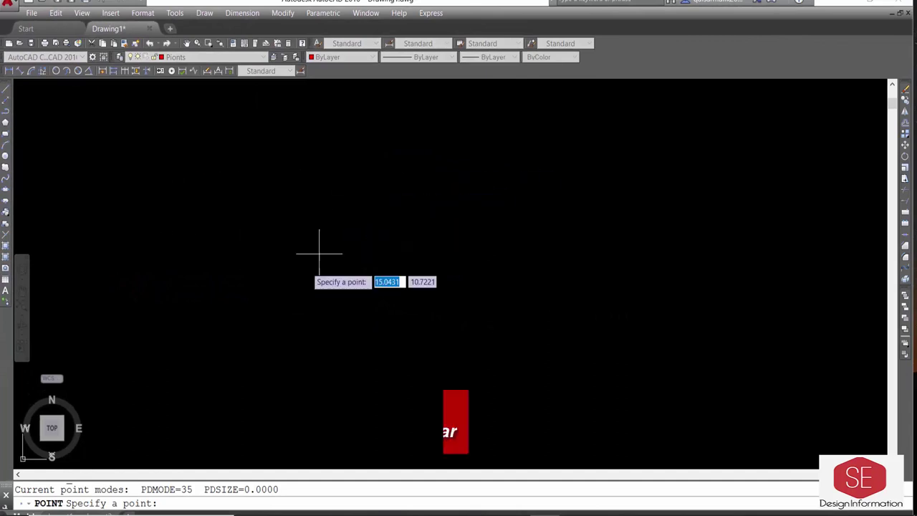
right_click(173, 502)
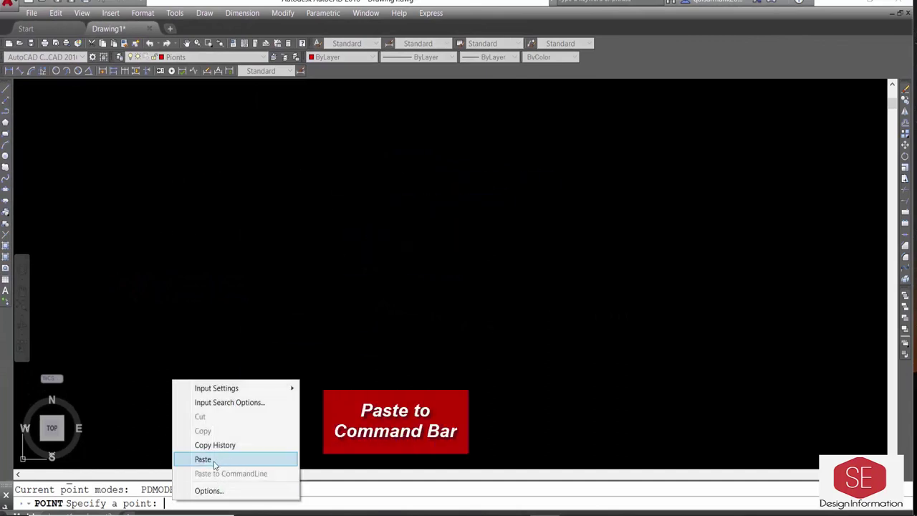
key(Escape)
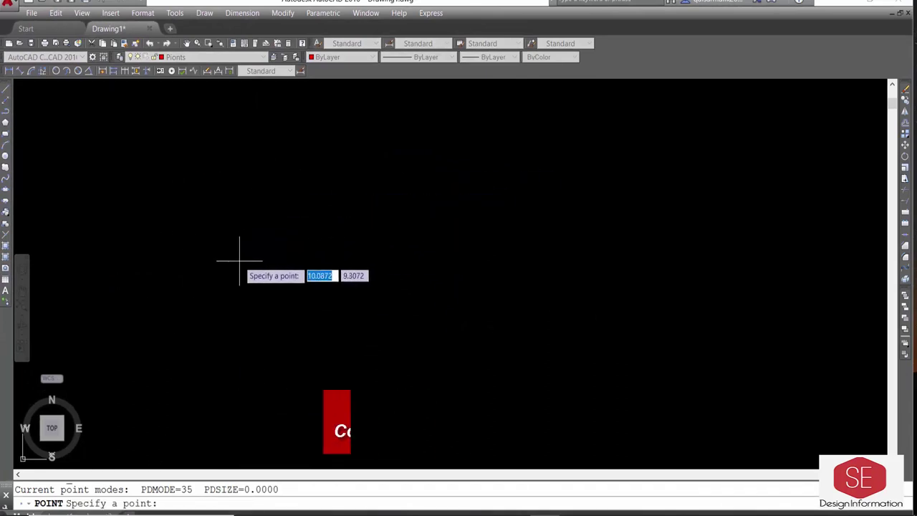
key(Escape)
text(z)
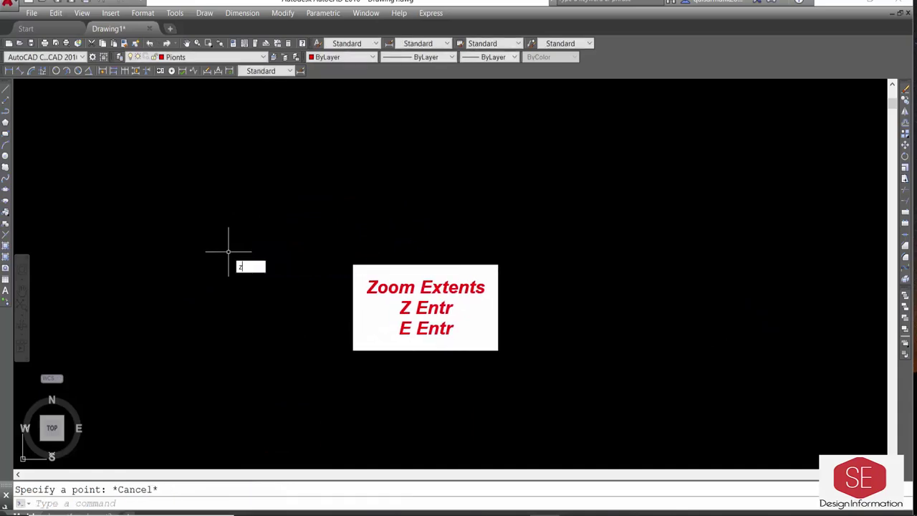
key(Return)
text(e)
key(Return)
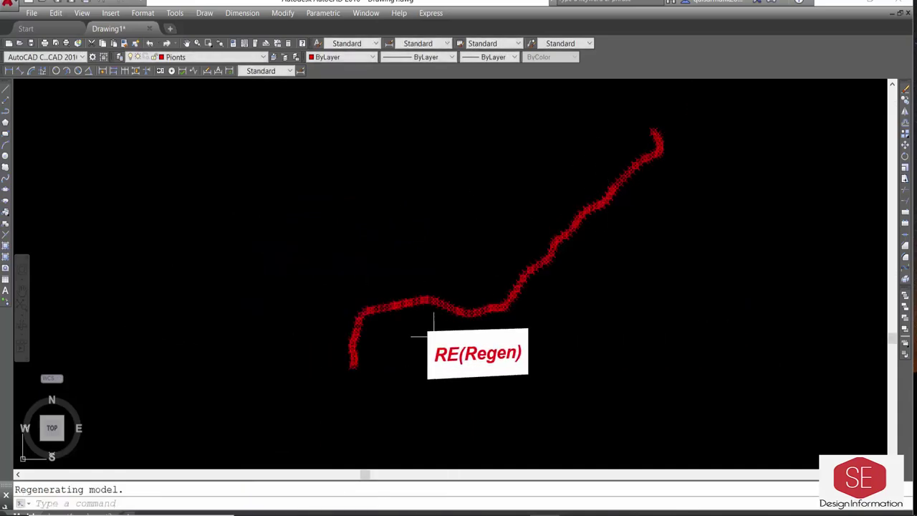
text(re)
key(Return)
scroll(430, 308, up, 5)
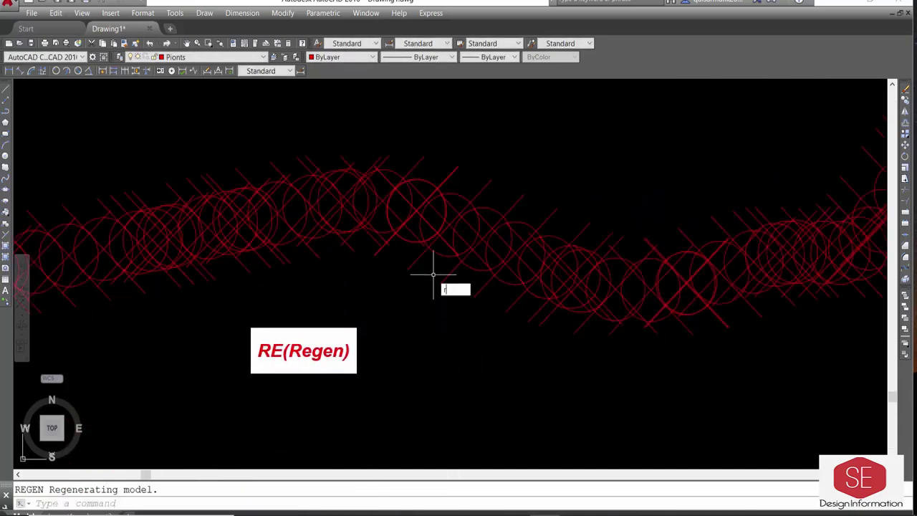
text(e)
key(Return)
scroll(416, 204, up, 3)
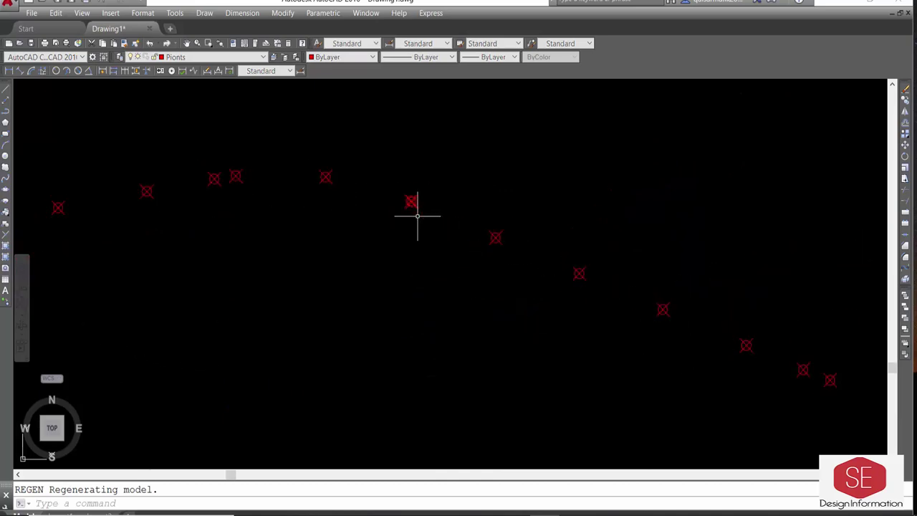
scroll(417, 215, down, 4)
scroll(451, 266, down, 4)
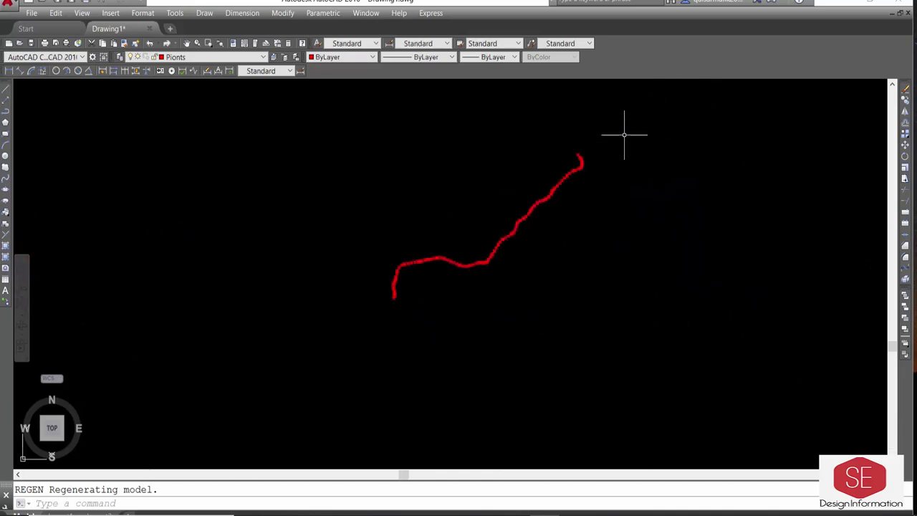
click(621, 135)
click(316, 374)
key(Delete)
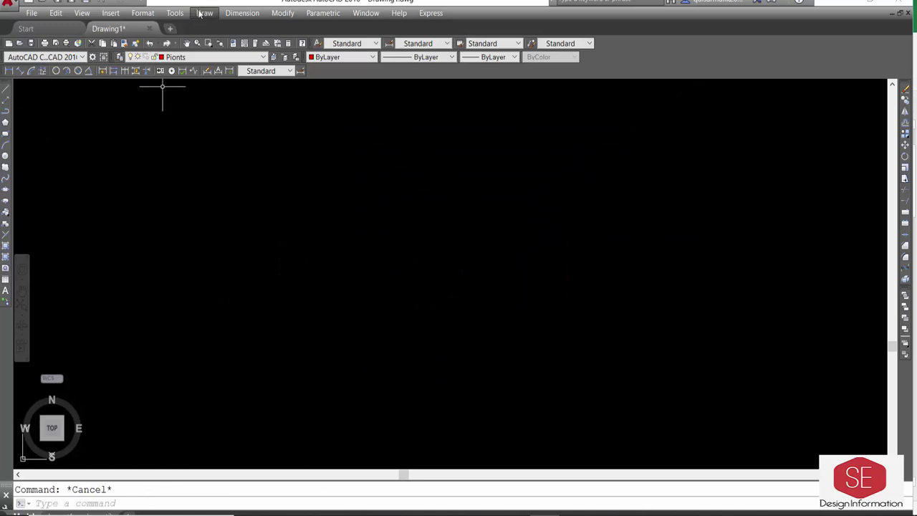
Step: Place multiple points in AutoCAD by pasting the copied coordinates into the command line
click(204, 13)
mouse_move(238, 240)
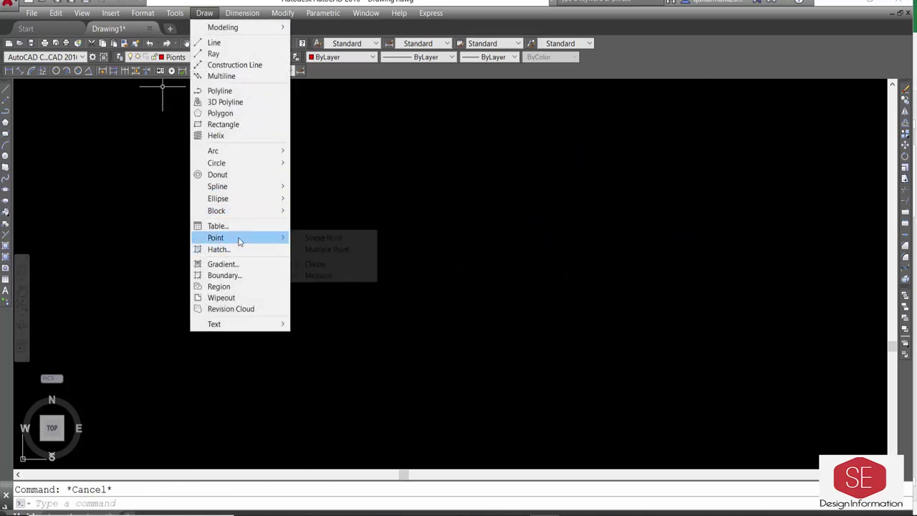
click(336, 249)
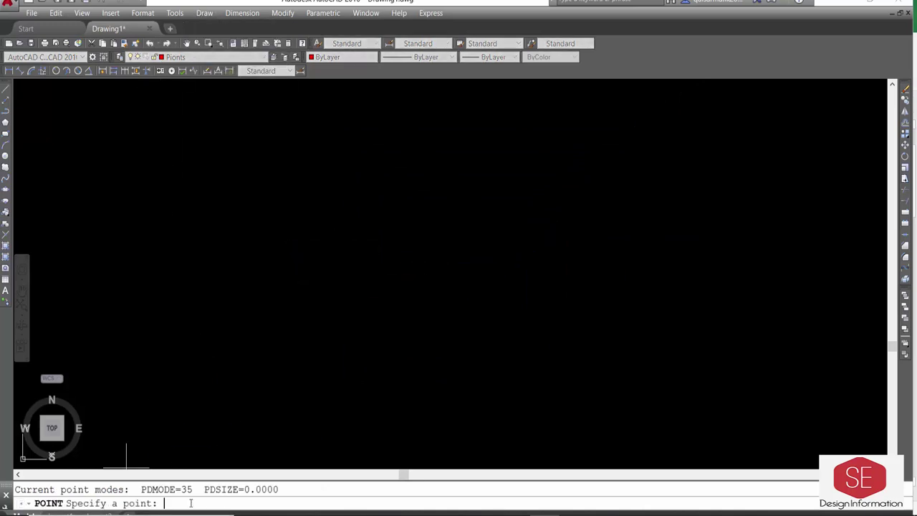
right_click(191, 503)
click(228, 460)
key(Escape)
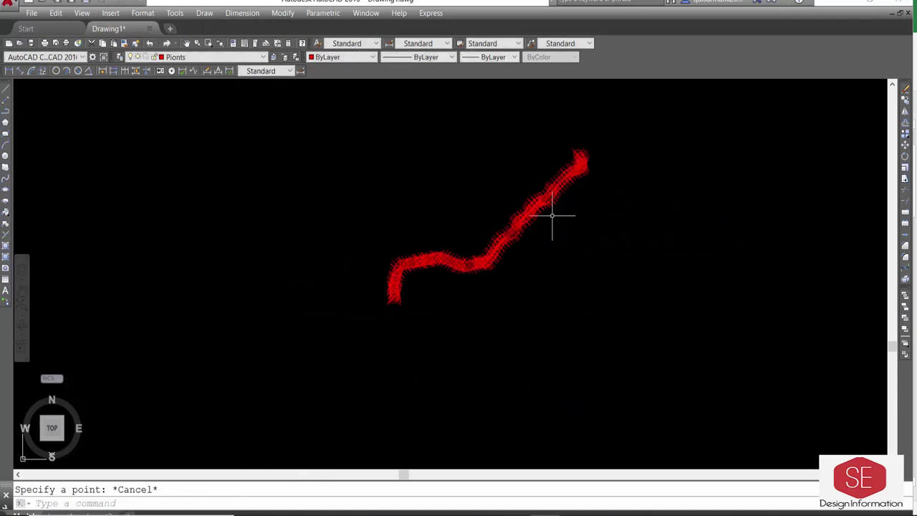
Step: Regenerate the drawing twice so the point markers redraw smaller
scroll(552, 215, up, 2)
text(re)
key(Return)
scroll(451, 261, up, 3)
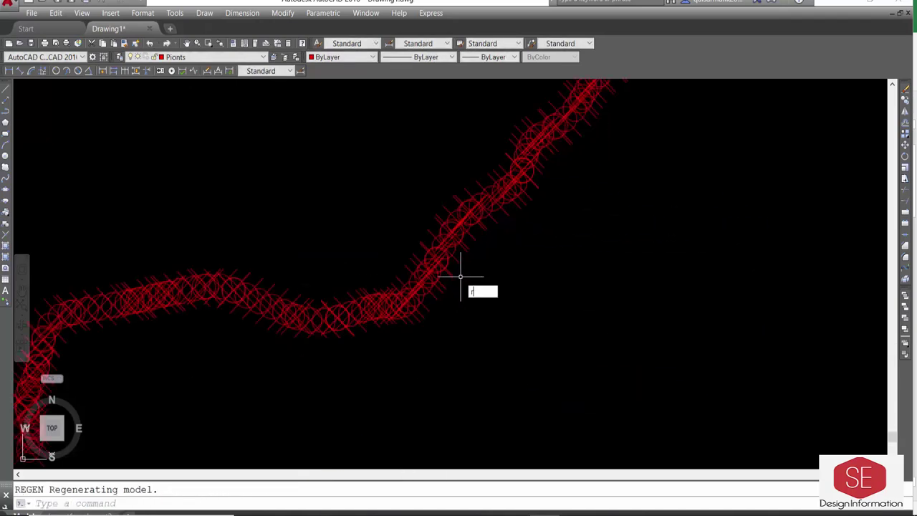
key(Return)
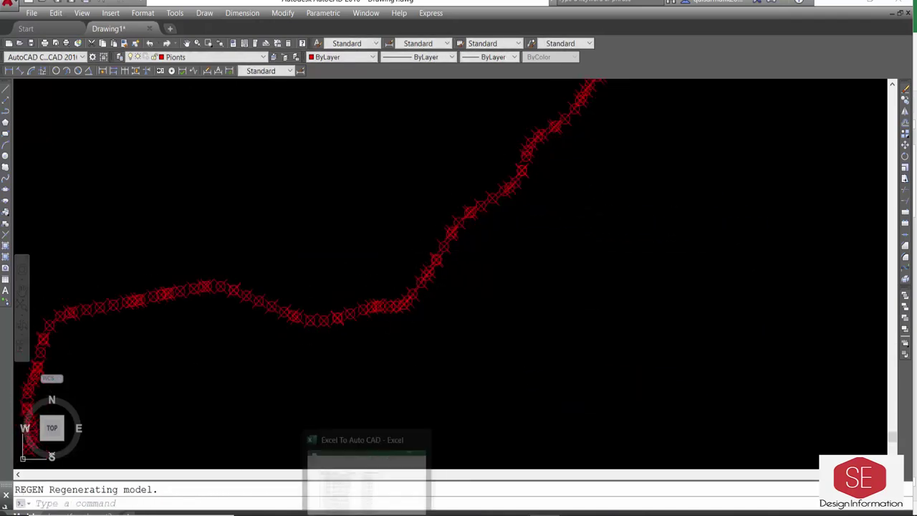
Step: Copy the joined coordinates in G10:G136 from Excel and open AutoCAD's Layer Properties Manager
click(376, 509)
click(453, 171)
drag(439, 183, 449, 469)
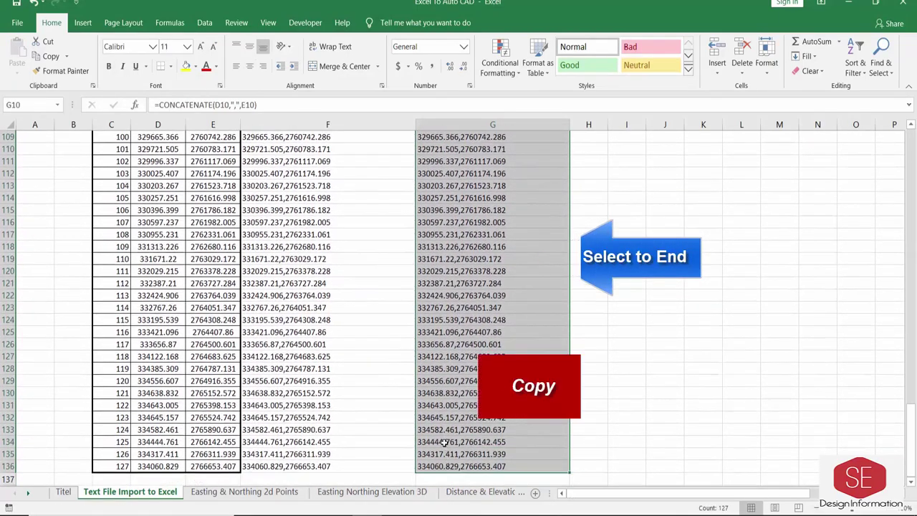
right_click(450, 470)
click(465, 198)
scroll(464, 287, up, 20)
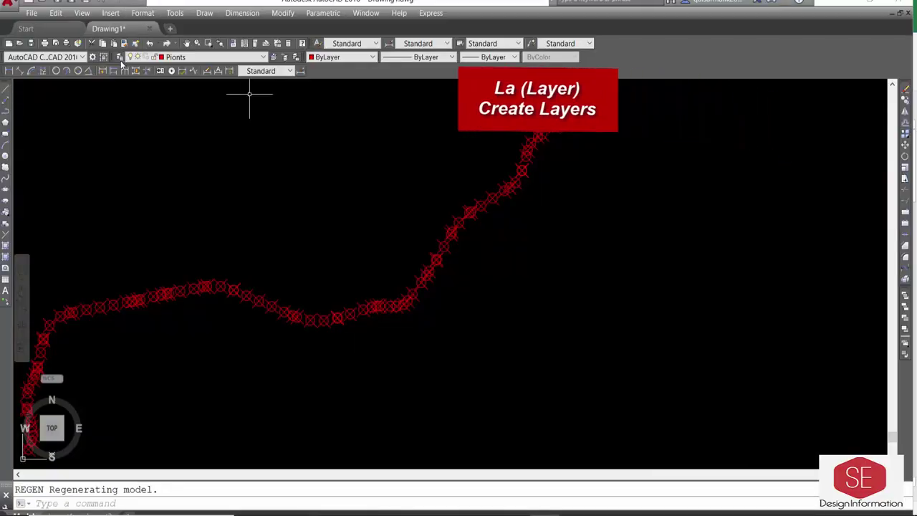
click(120, 60)
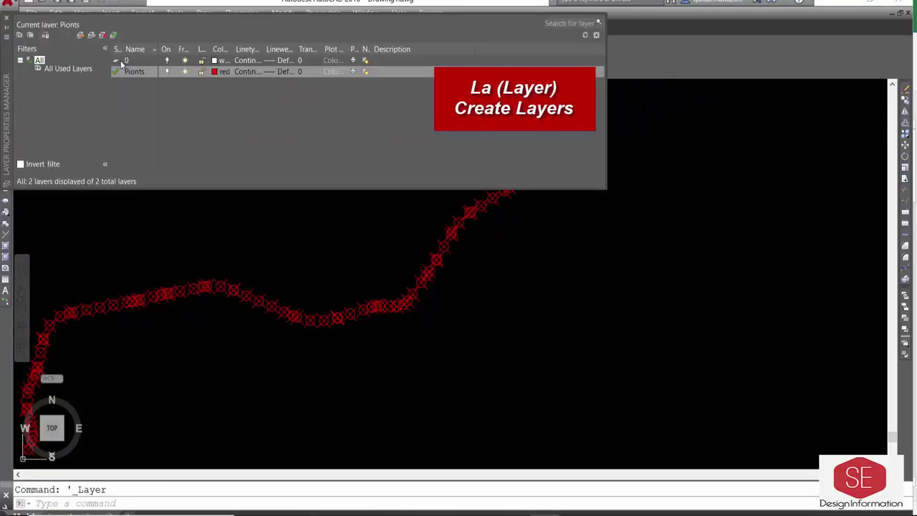
Step: Create a new layer named Coordinate Line and give it the colour yellow
click(81, 35)
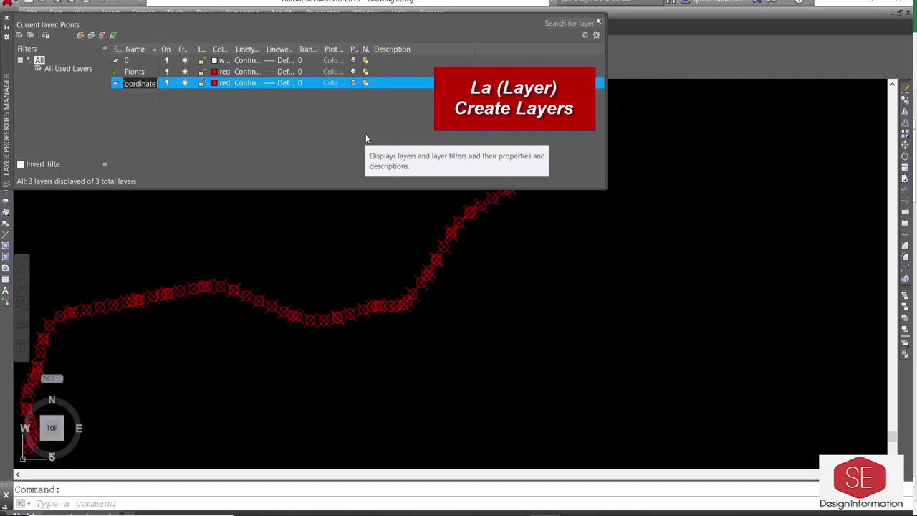
click(213, 83)
click(373, 283)
click(430, 354)
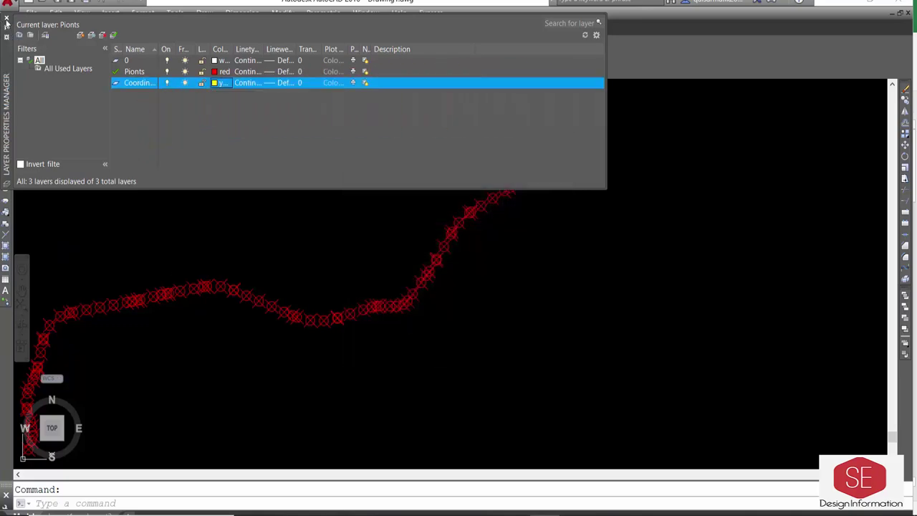
Step: Close the layer manager and make Coordinate Line the current layer
click(6, 22)
click(215, 57)
click(187, 76)
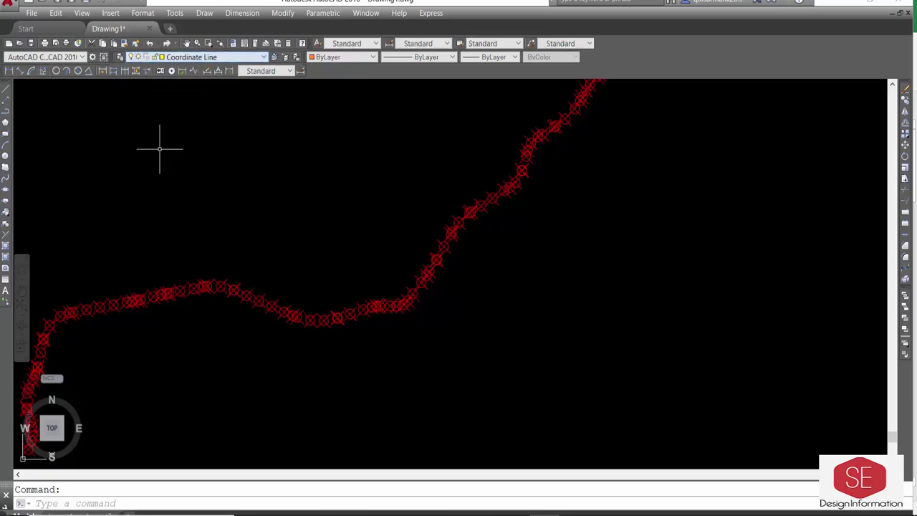
Step: Draw a polyline through the points by pasting the coordinates into PLINE
click(8, 108)
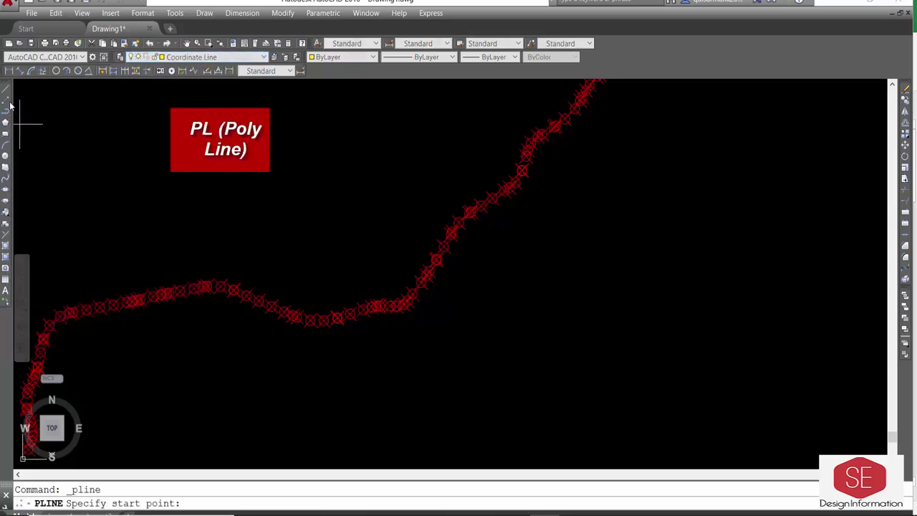
right_click(192, 502)
click(222, 457)
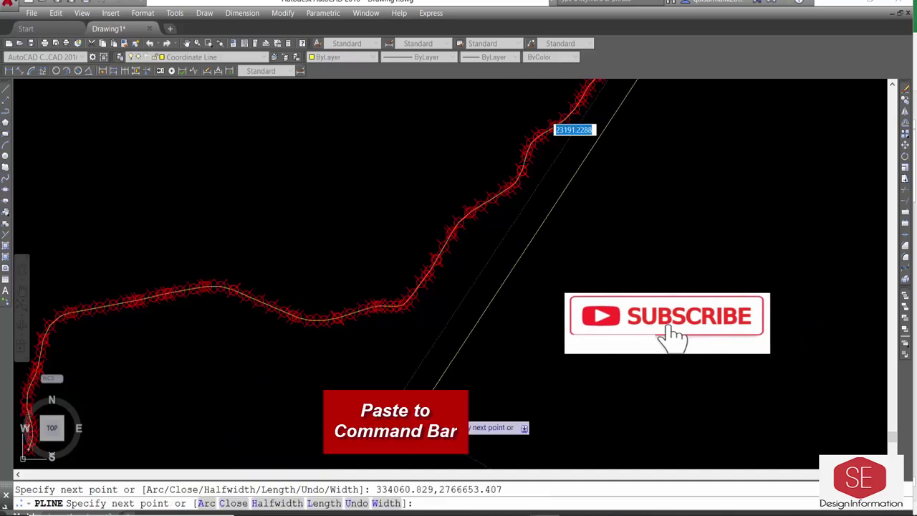
scroll(573, 351, down, 2)
scroll(645, 139, down, 2)
key(Escape)
scroll(645, 139, up, 2)
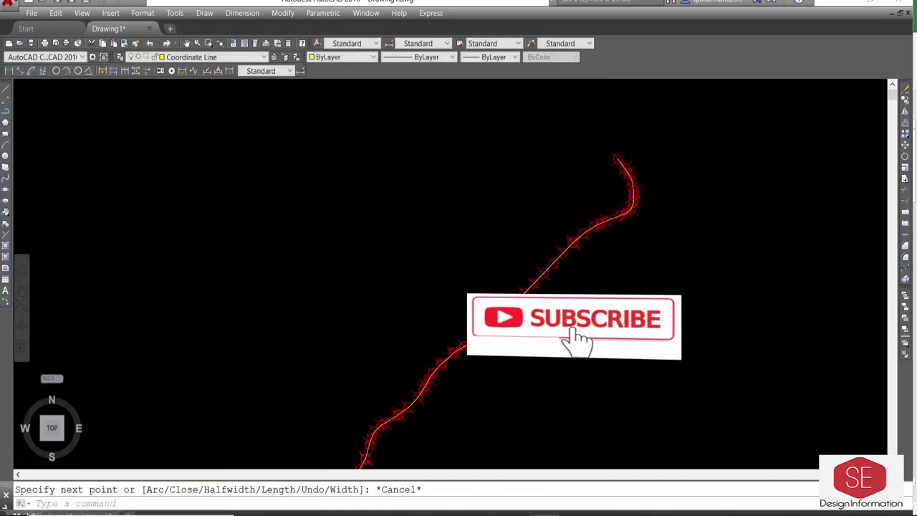
scroll(444, 190, up, 3)
scroll(465, 303, up, 2)
scroll(487, 280, down, 4)
scroll(424, 358, up, 3)
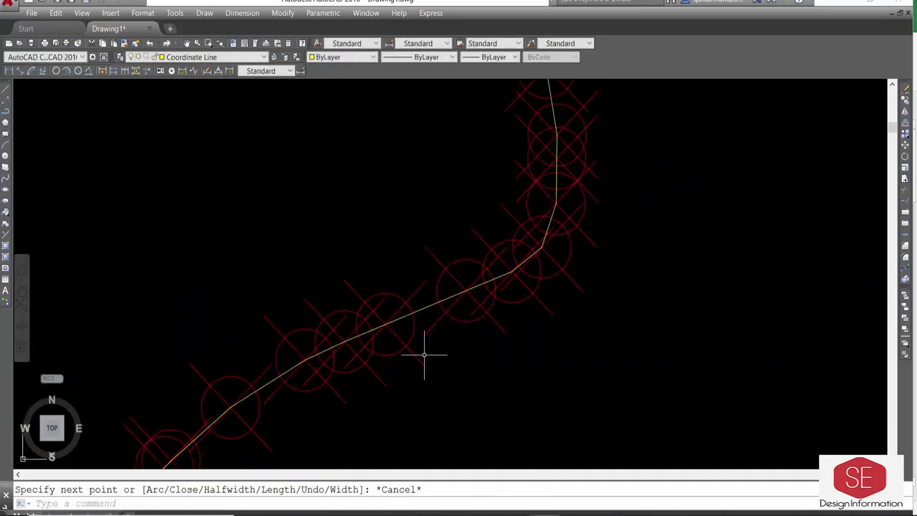
scroll(428, 311, down, 3)
scroll(370, 364, up, 6)
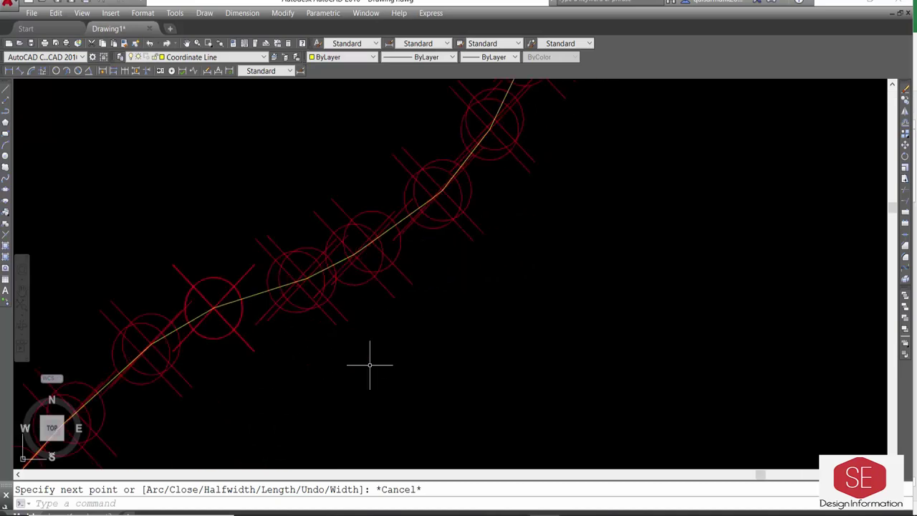
Step: Select the polyline to inspect it, then clear the selection and regenerate
click(327, 263)
scroll(467, 229, down, 4)
scroll(473, 223, up, 3)
scroll(394, 248, up, 3)
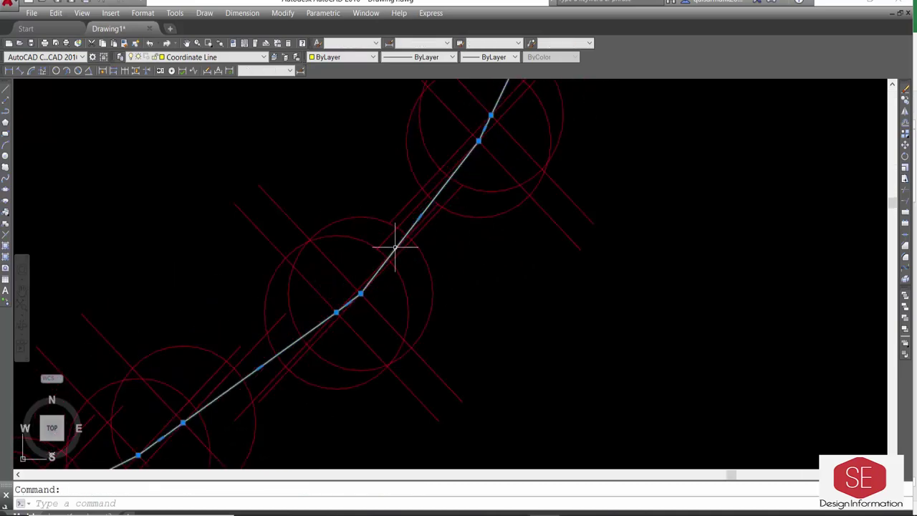
scroll(585, 179, down, 3)
key(Escape)
text(re)
key(Return)
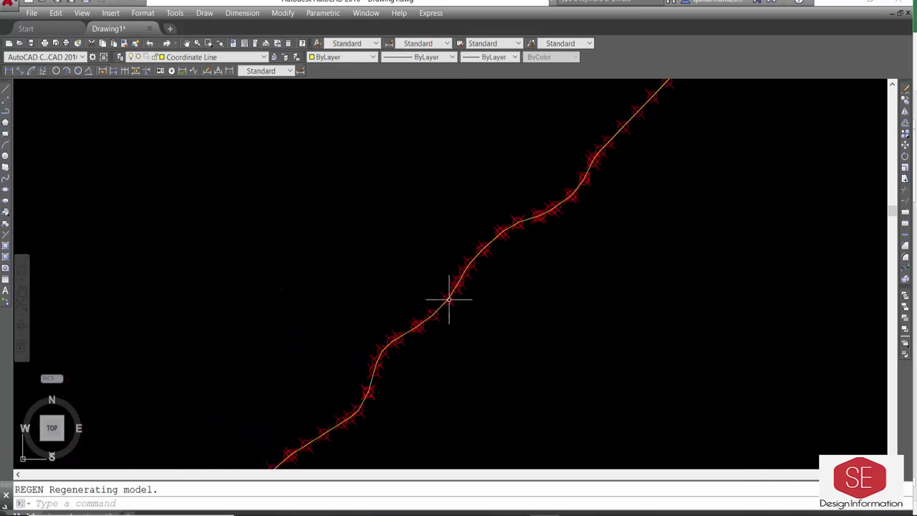
Step: Reselect the polyline and delete it, leaving only the red points
scroll(442, 307, up, 3)
scroll(445, 307, down, 3)
scroll(614, 204, down, 2)
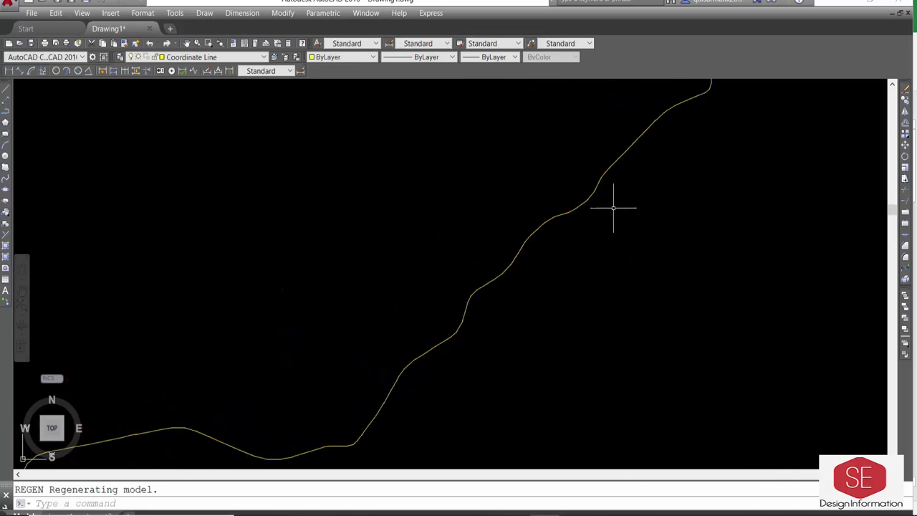
scroll(641, 215, down, 2)
scroll(467, 286, up, 2)
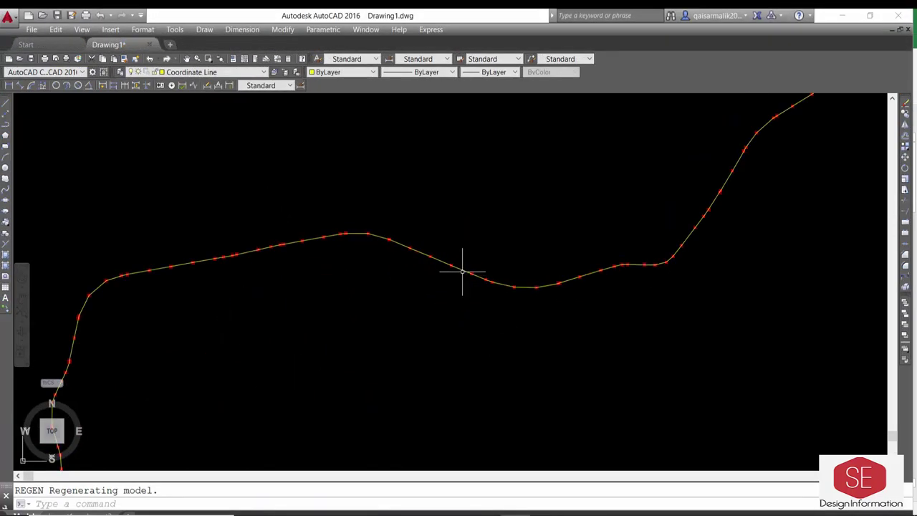
click(461, 270)
scroll(409, 311, down, 2)
key(Delete)
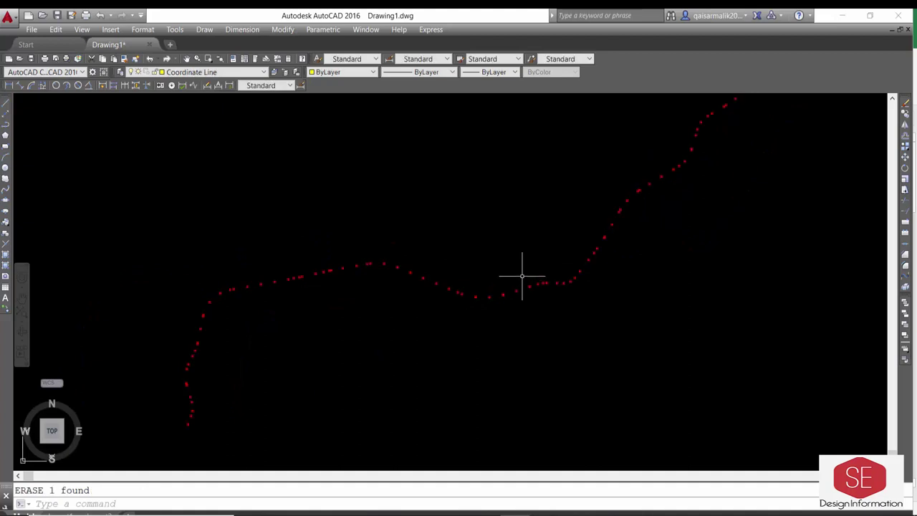
Step: Set the colour to Green and draw lines through the pasted coordinates
click(340, 74)
click(326, 114)
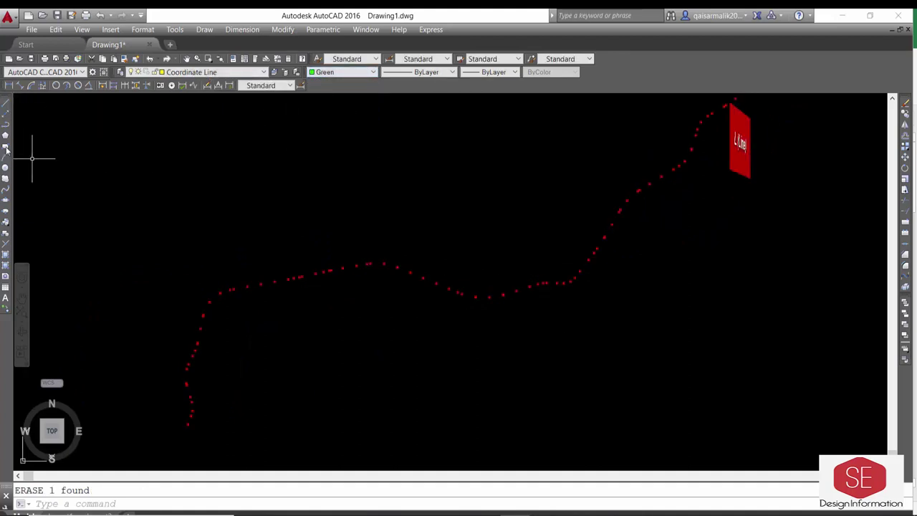
click(8, 108)
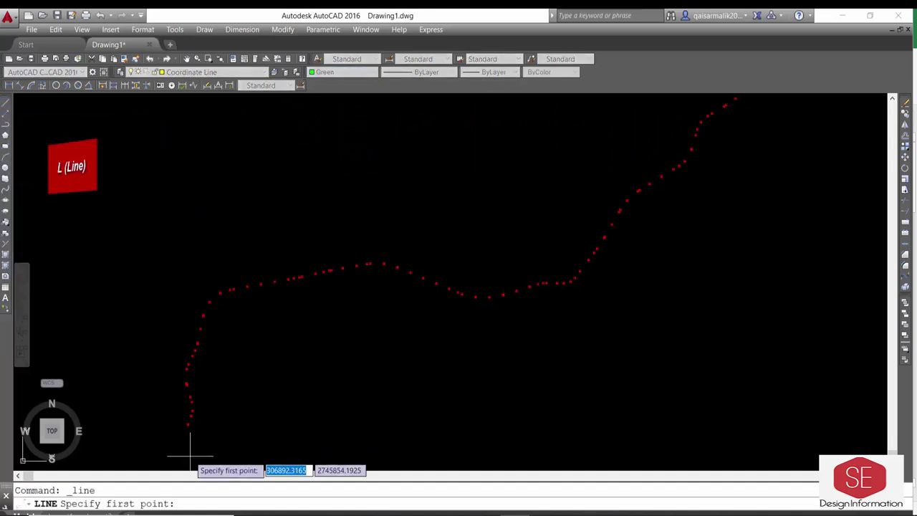
right_click(193, 501)
click(227, 459)
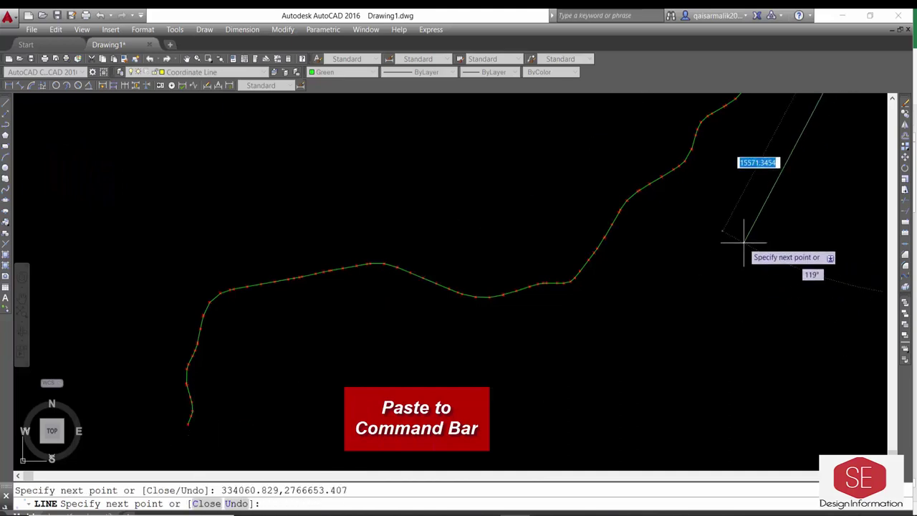
key(Escape)
Step: Select individual green line segments to inspect them
scroll(590, 307, up, 3)
scroll(539, 262, up, 2)
click(536, 320)
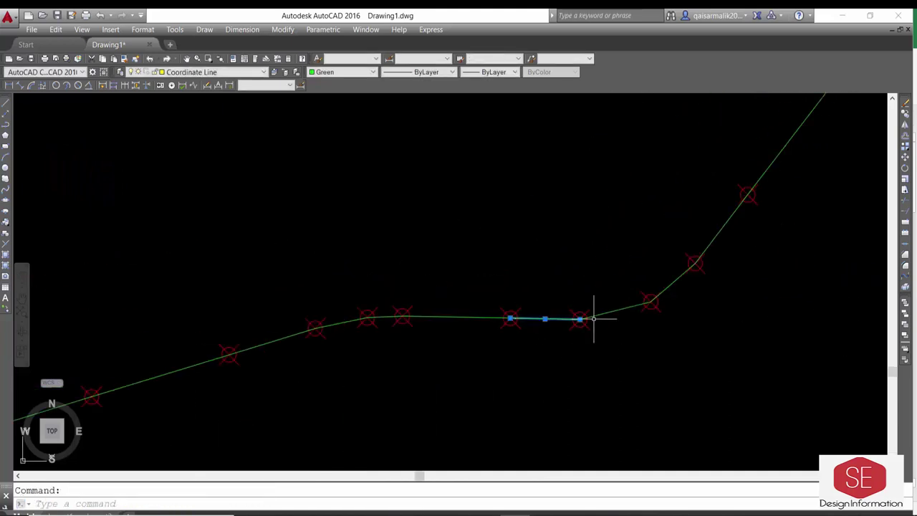
key(Escape)
click(673, 281)
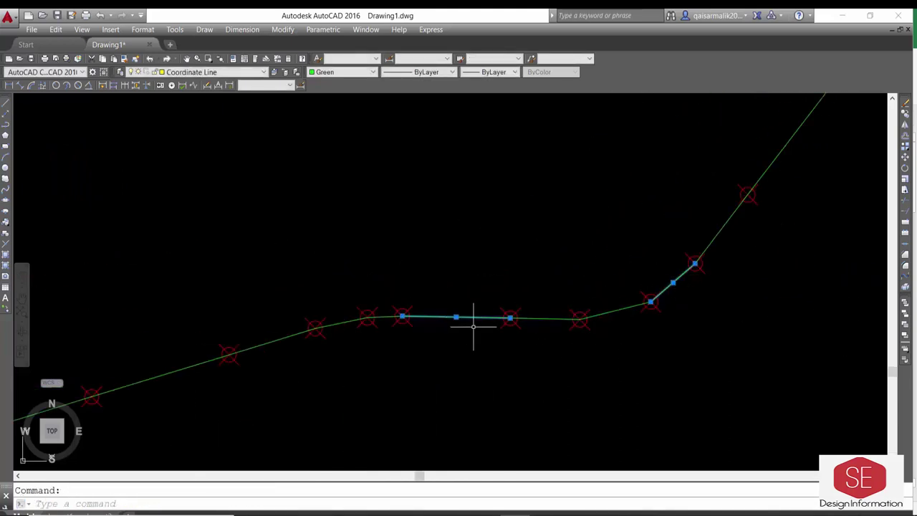
scroll(473, 326, down, 5)
scroll(575, 235, down, 4)
scroll(617, 243, up, 7)
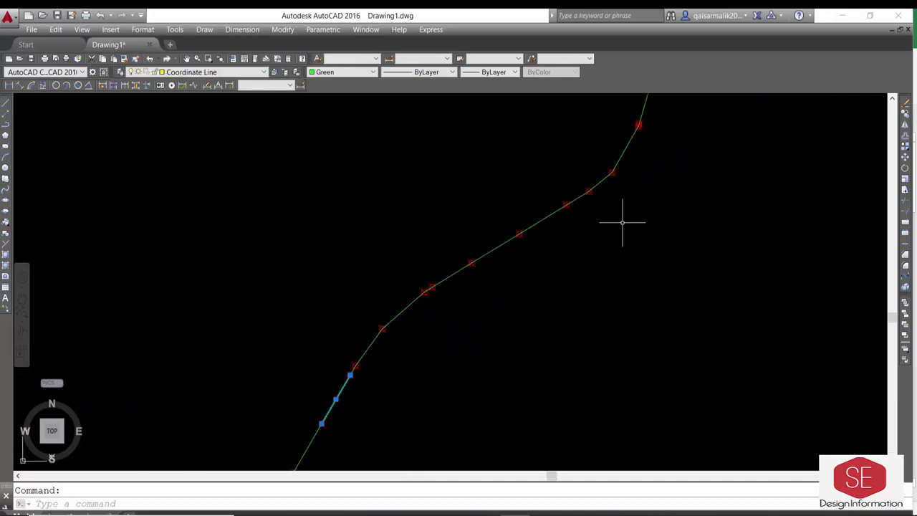
scroll(561, 252, down, 3)
scroll(552, 194, down, 3)
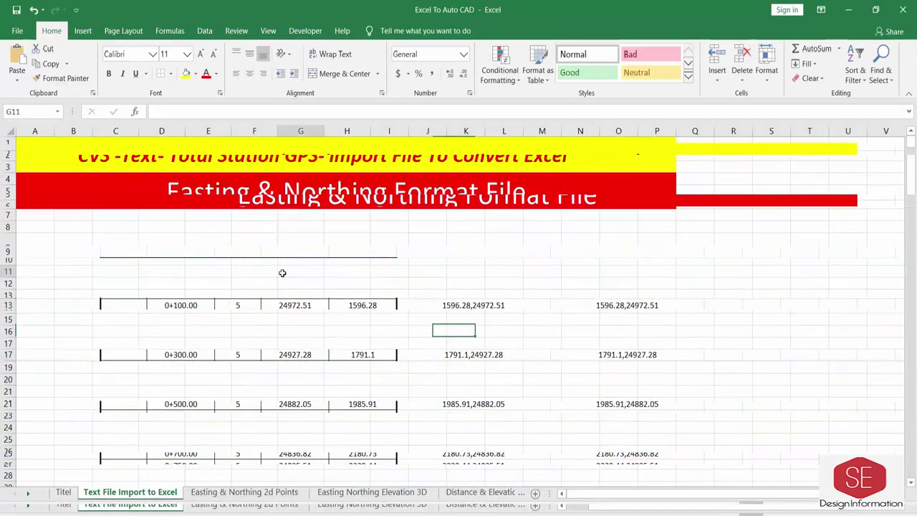
Step: Open Ofset Easting Northing.txt in Notepad from the Text File Format folder
click(418, 475)
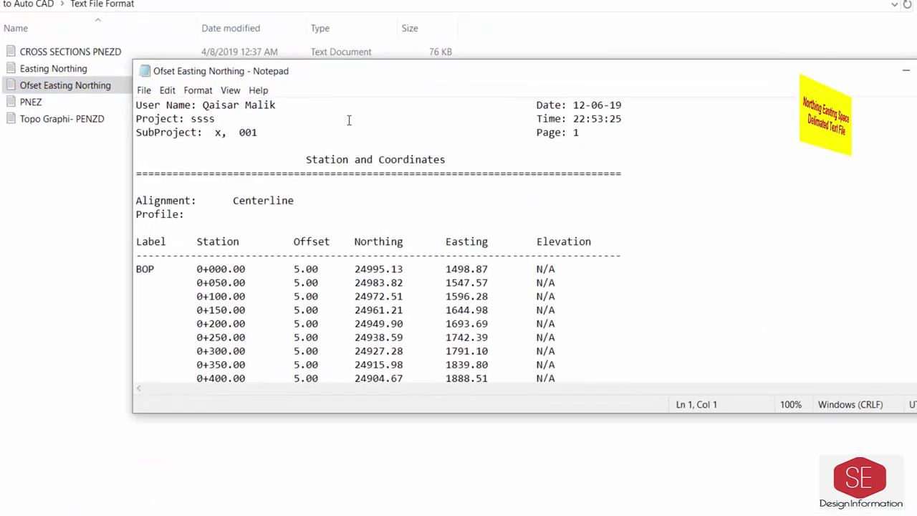
scroll(357, 221, down, 5)
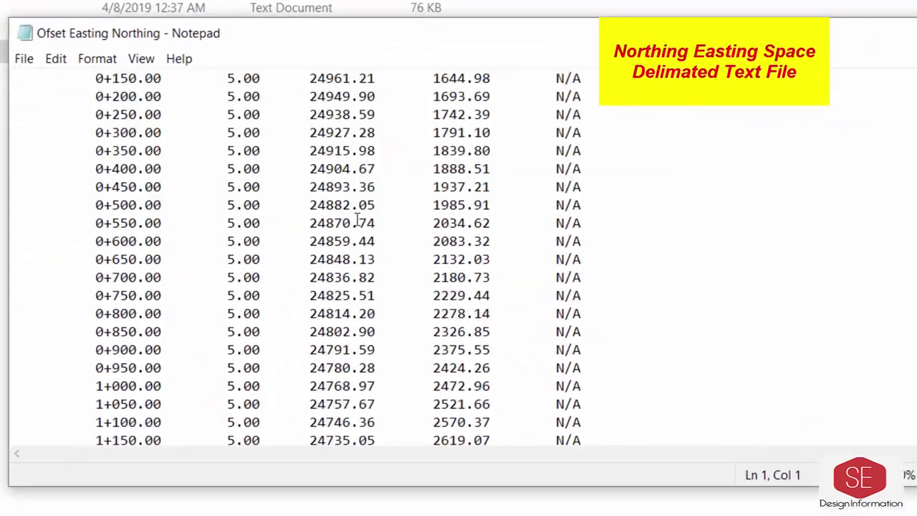
scroll(545, 198, up, 5)
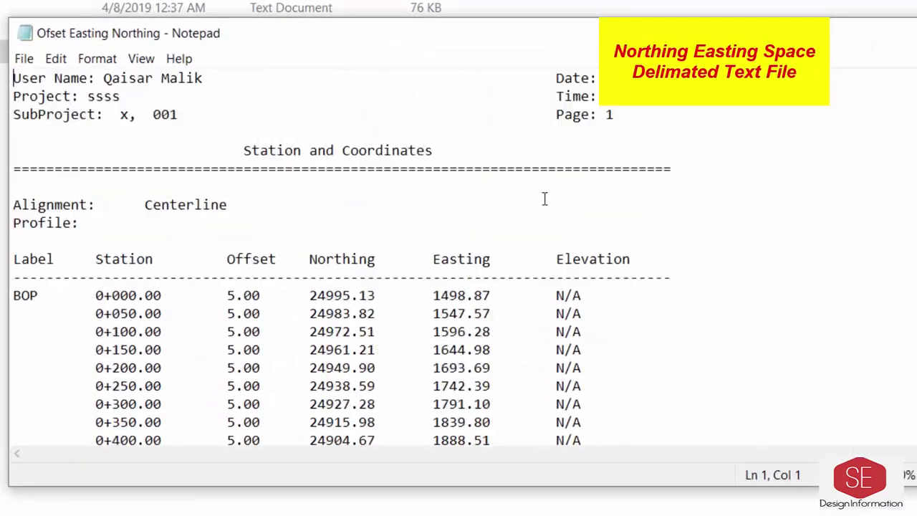
scroll(655, 292, down, 7)
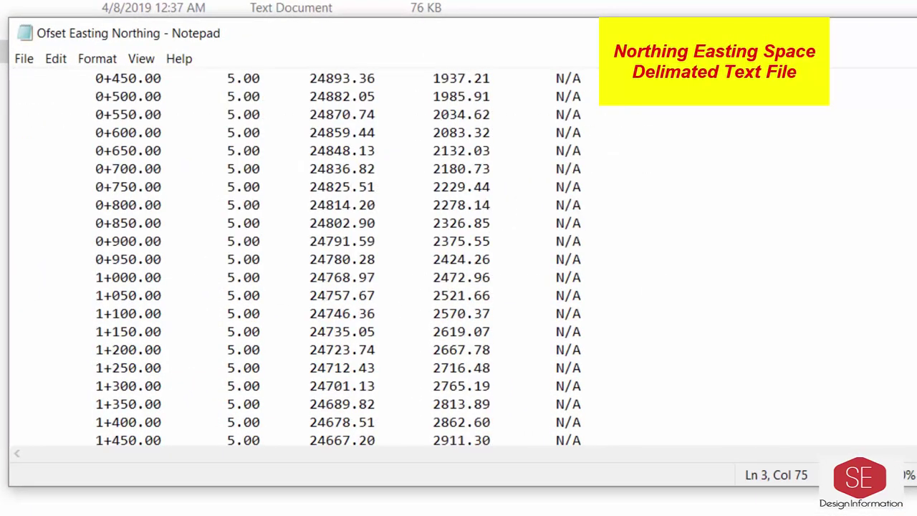
scroll(739, 272, down, 20)
scroll(738, 272, down, 20)
scroll(739, 272, up, 6)
scroll(679, 163, up, 7)
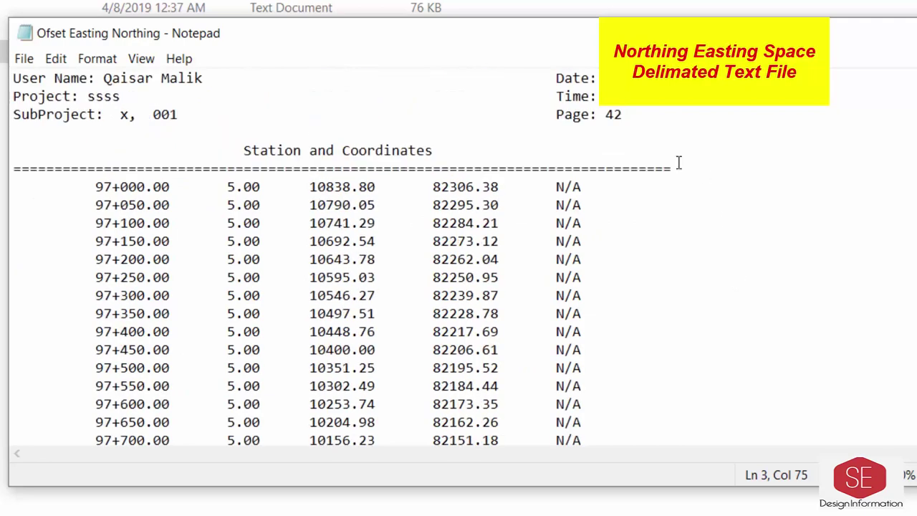
drag(562, 115, 601, 131)
scroll(102, 260, down, 1)
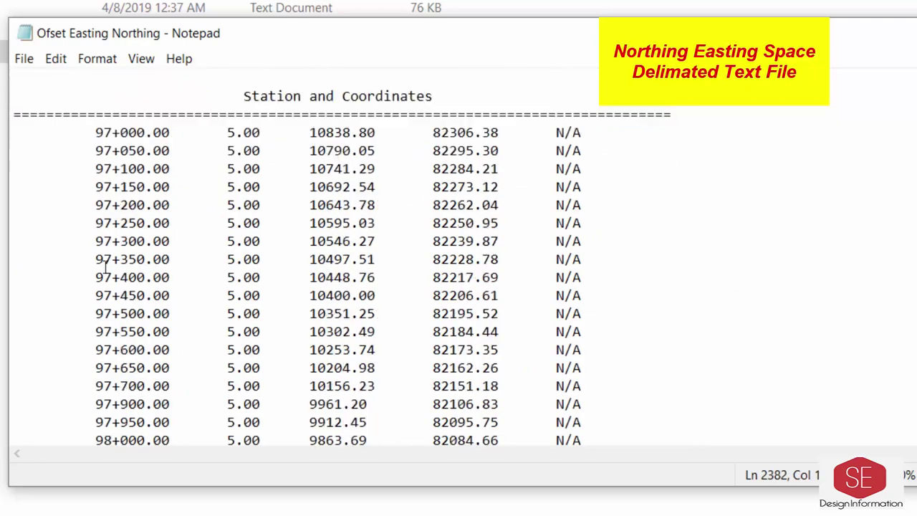
scroll(211, 265, down, 5)
scroll(430, 276, down, 7)
scroll(497, 272, up, 8)
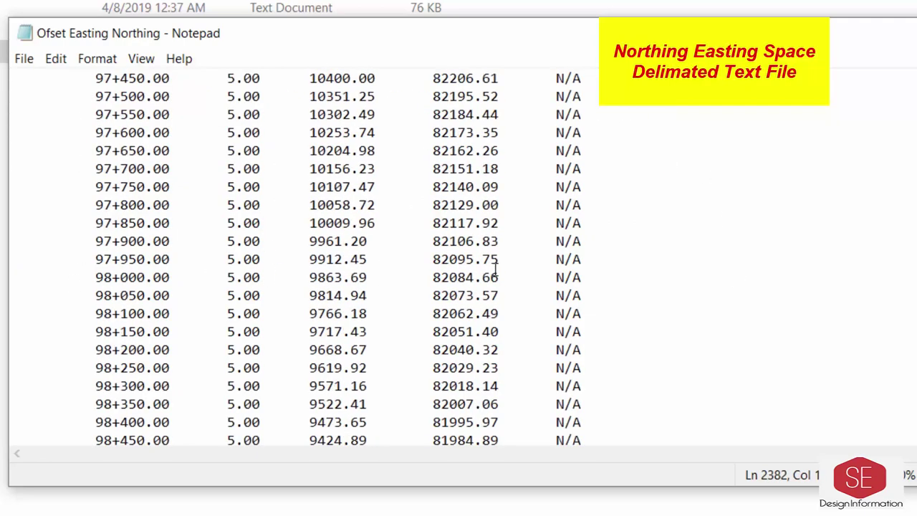
scroll(496, 273, up, 10)
scroll(496, 272, up, 2)
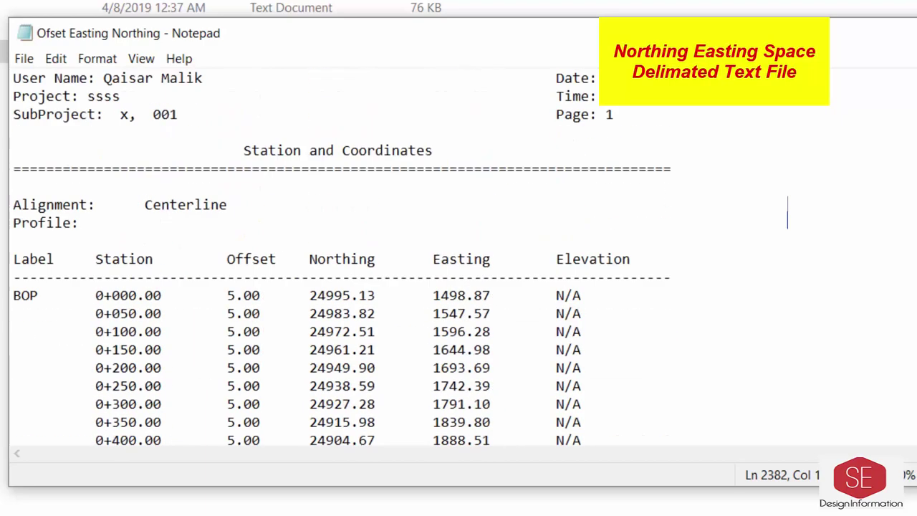
Step: Select all of the file's text with Ctrl+A and bring up its context menu
click(110, 129)
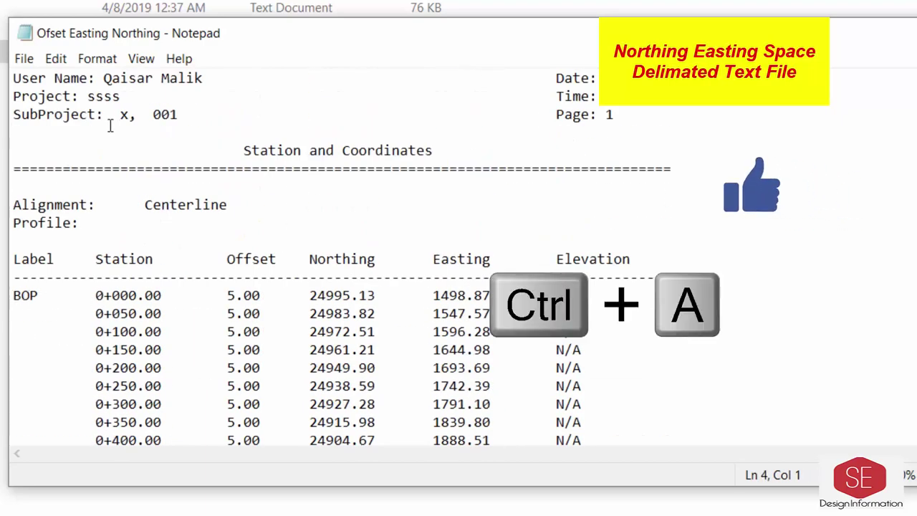
key(ctrl+a)
right_click(275, 168)
Step: Copy the file text and paste it into D10 using Keep Text Only
click(352, 231)
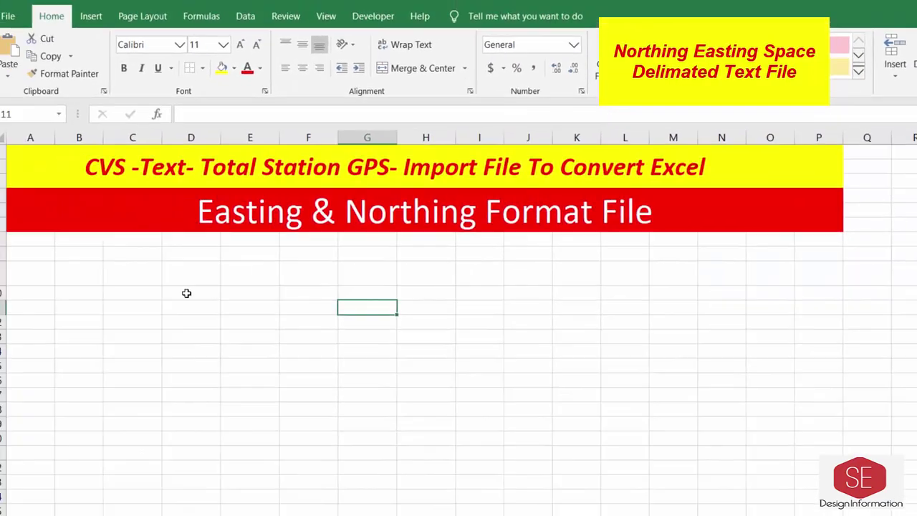
click(200, 292)
right_click(202, 290)
click(231, 322)
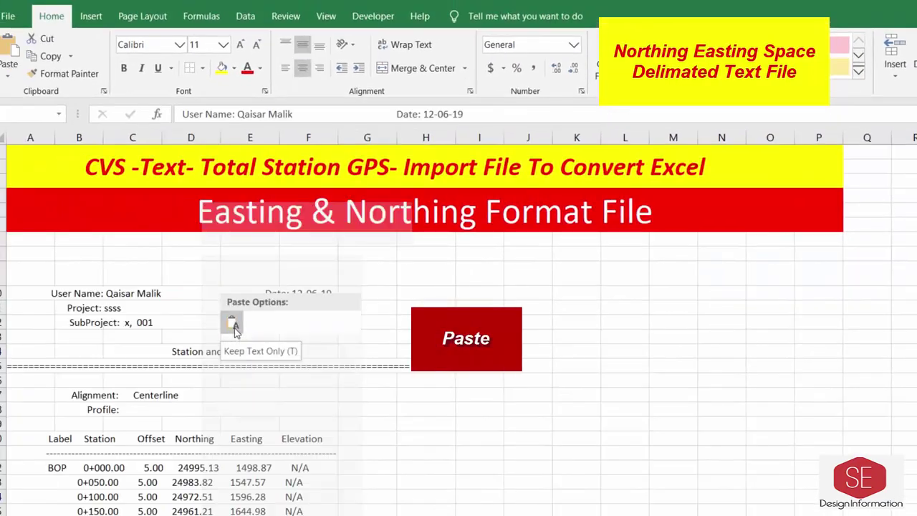
Step: Check the pasted rows, including the PC row in D52 and the 1+750 row
click(212, 222)
scroll(215, 394, down, 7)
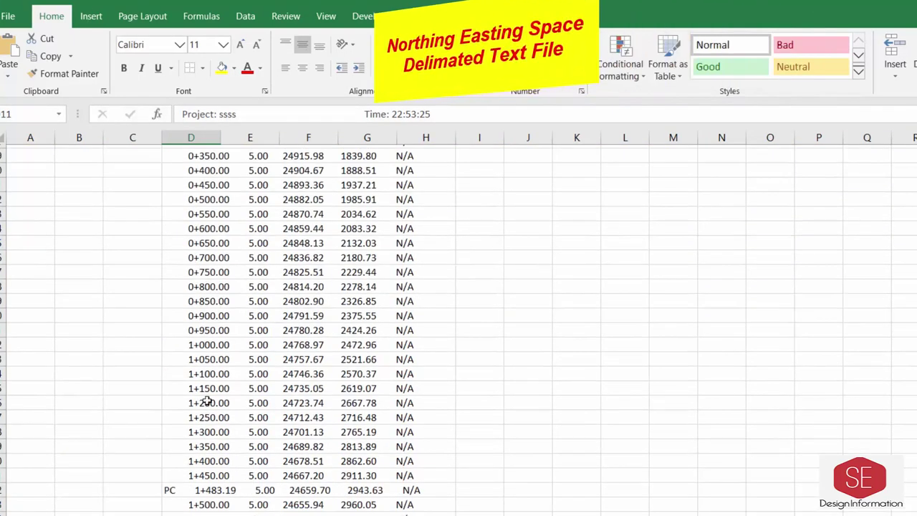
scroll(247, 182, down, 6)
click(206, 239)
click(215, 327)
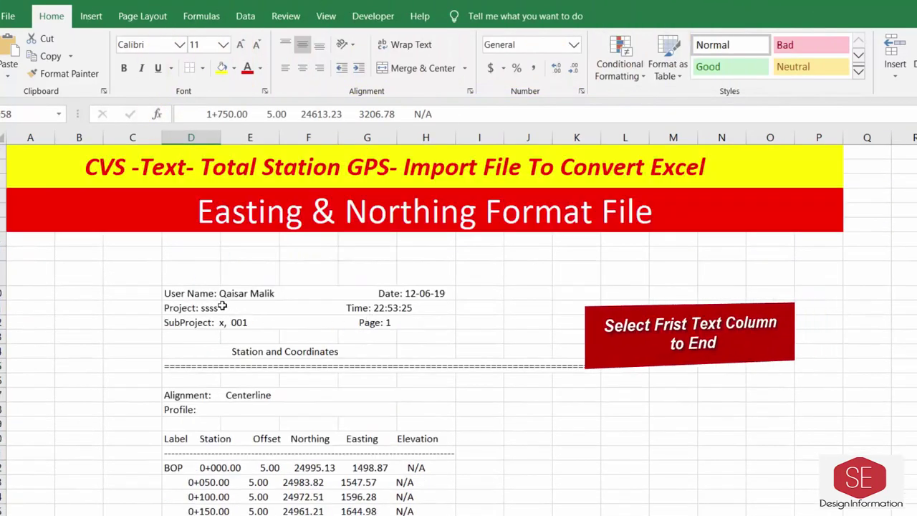
Step: Select the pasted text in column D from the User Name line in D10 to the last line
click(203, 295)
drag(195, 293, 251, 515)
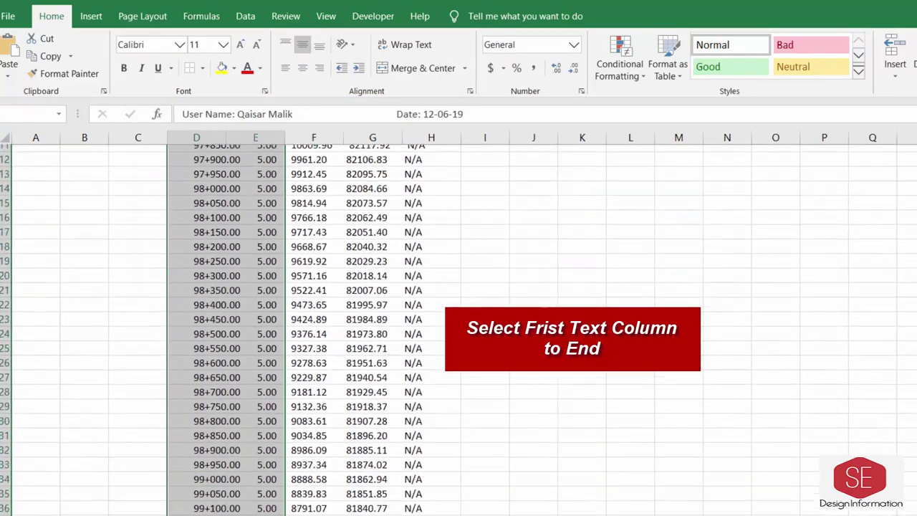
drag(251, 515, 219, 490)
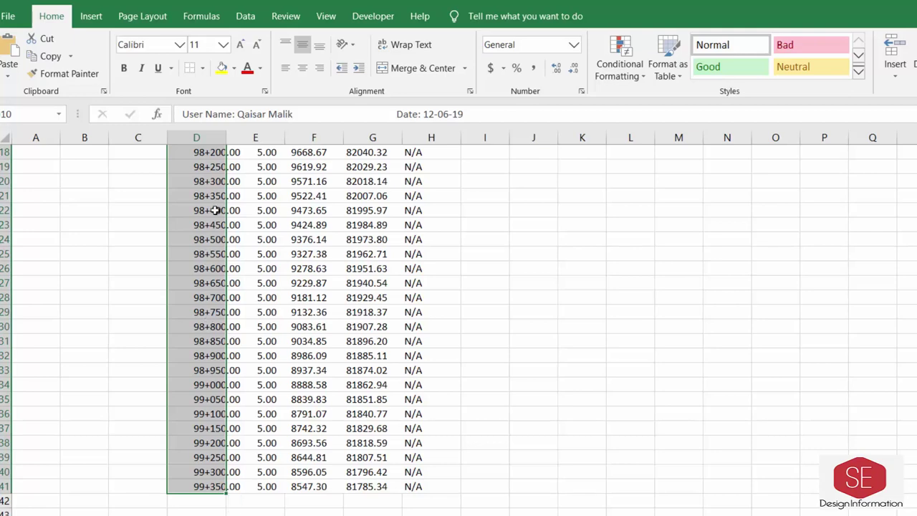
click(242, 16)
Step: Start Text to Columns with Fixed width and adjust the column break lines
click(589, 61)
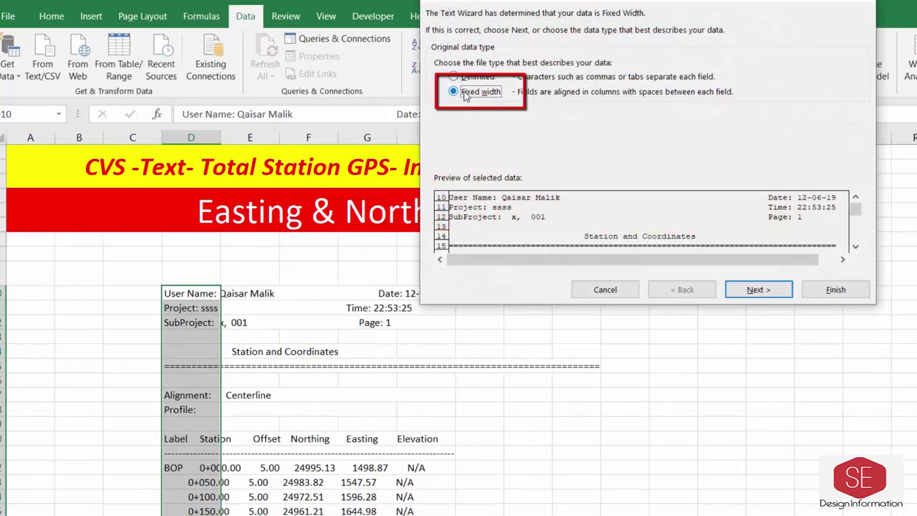
click(758, 289)
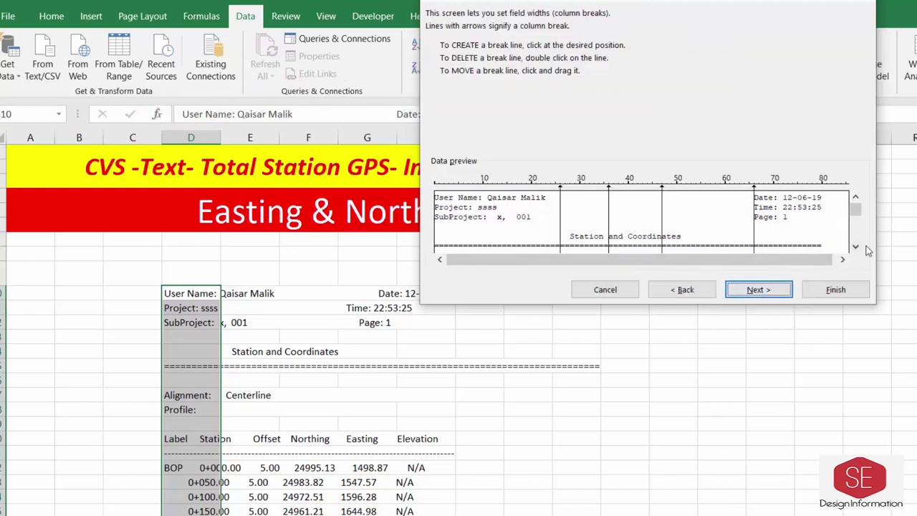
scroll(856, 247, down, 1)
scroll(857, 247, down, 1)
scroll(857, 248, down, 1)
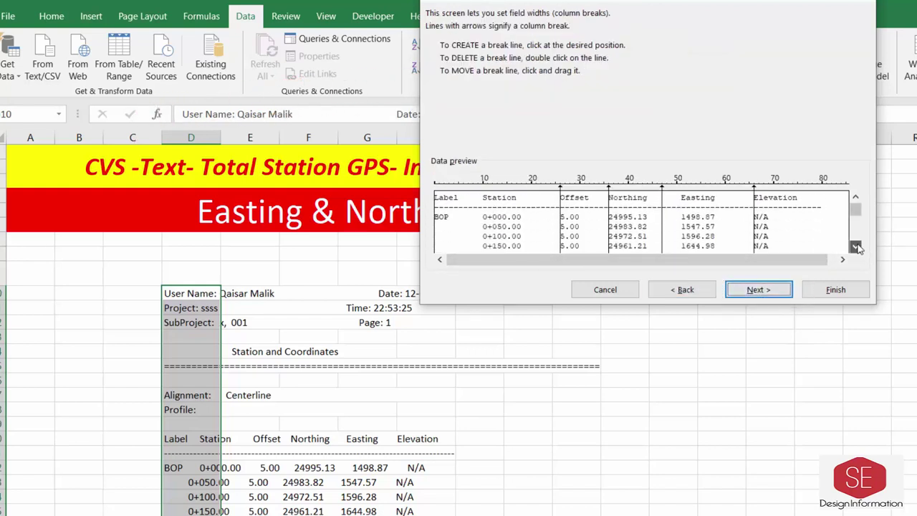
click(856, 246)
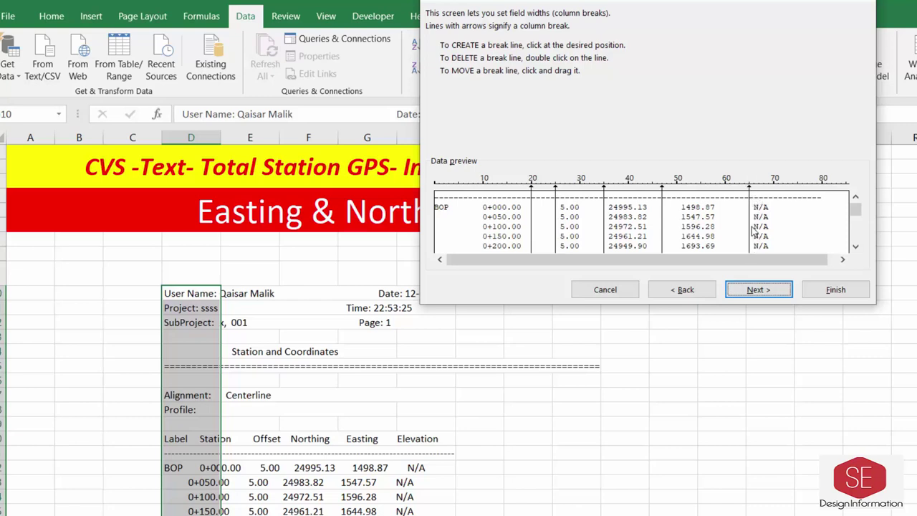
drag(856, 229, 856, 234)
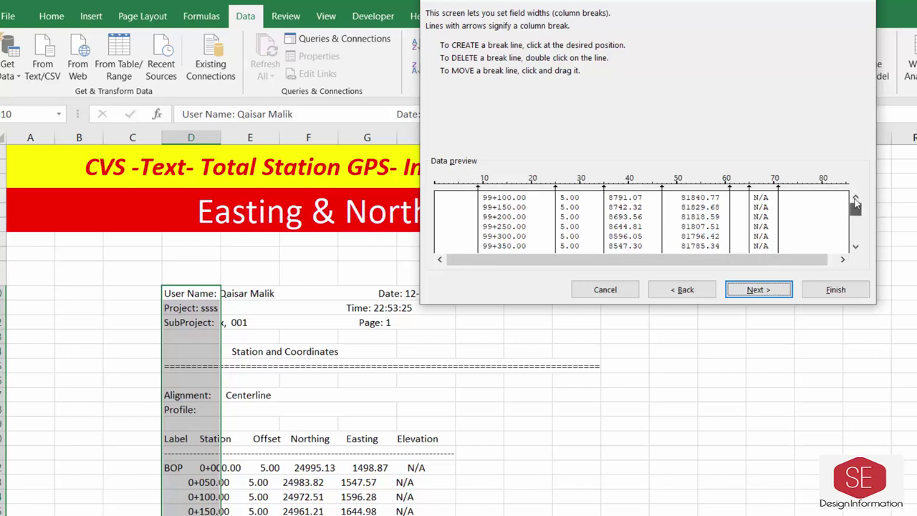
drag(855, 205, 855, 198)
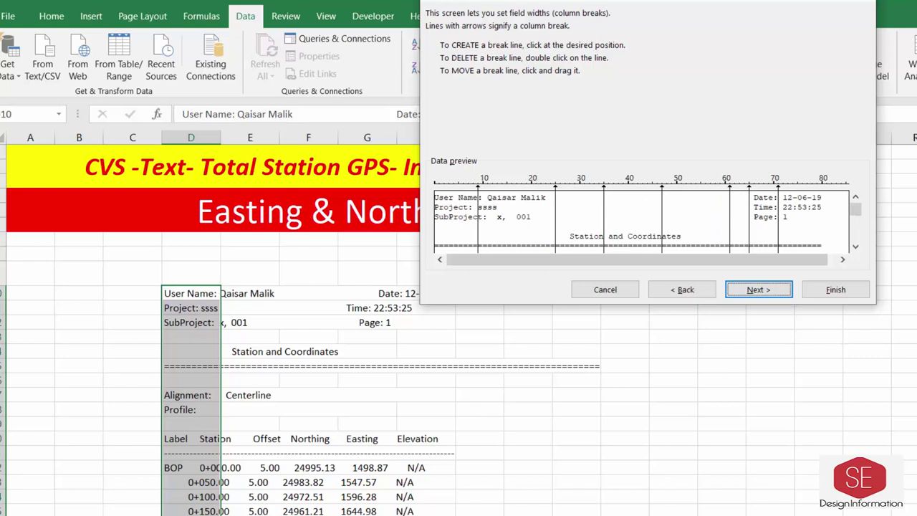
Step: Accept the breaks, give the first column a date format, and finish the split
click(741, 291)
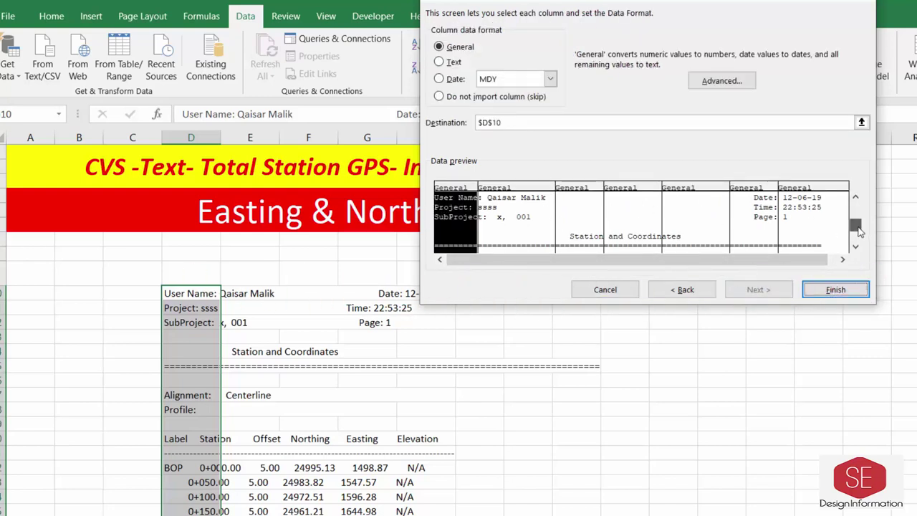
drag(859, 231, 859, 231)
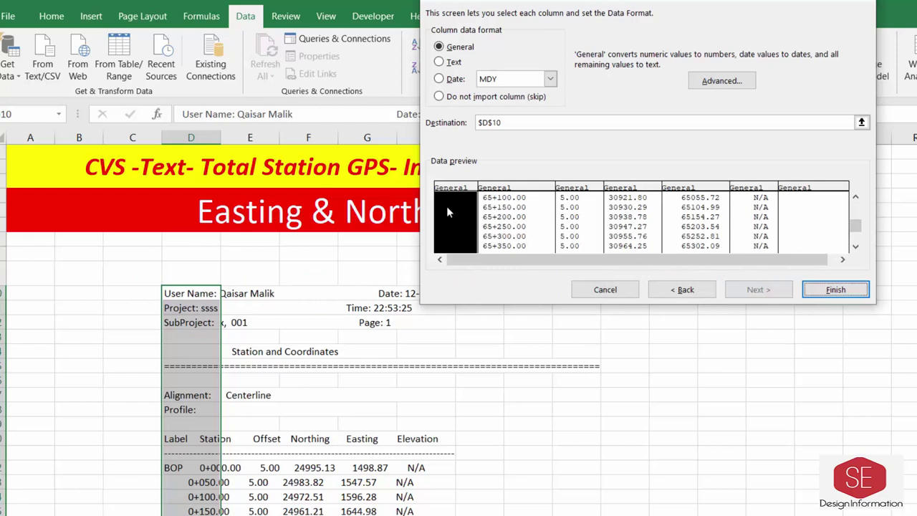
click(450, 78)
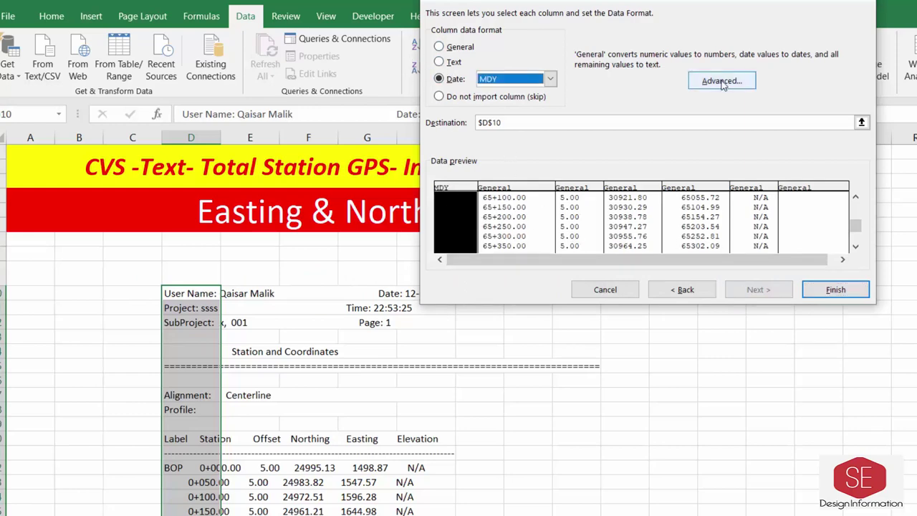
click(831, 290)
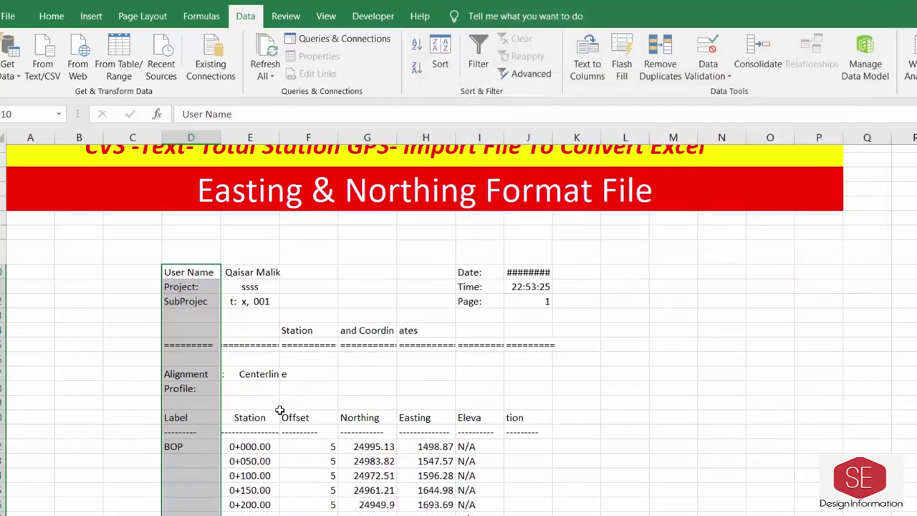
Step: Check the split Label, Station, Offset, Northing and Easting (1498.87) values
scroll(280, 409, down, 5)
click(187, 240)
click(247, 244)
click(315, 239)
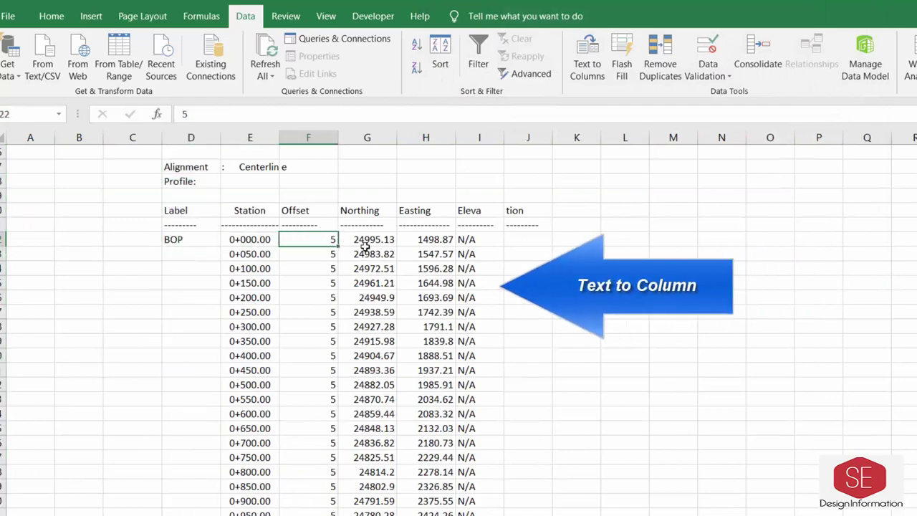
click(372, 239)
click(444, 238)
scroll(426, 213, up, 5)
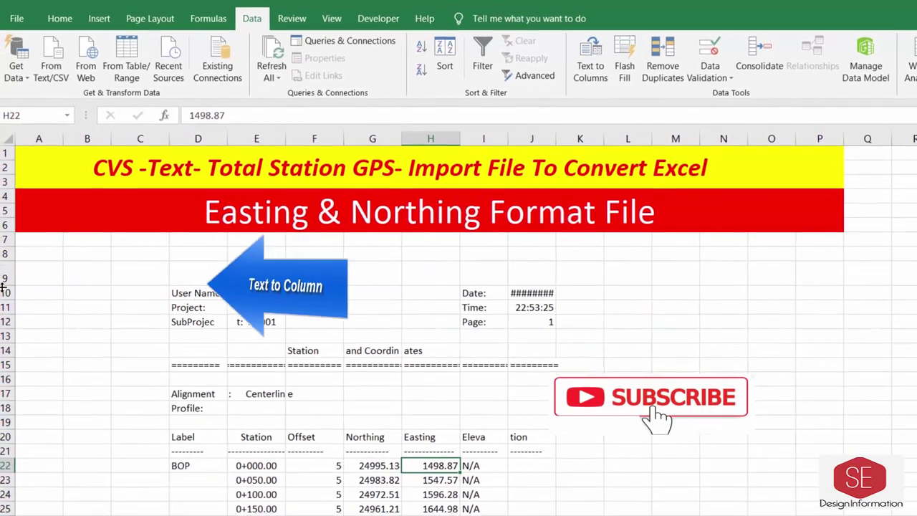
mouse_move(10, 292)
mouse_down()
mouse_move(26, 443)
mouse_move(30, 420)
mouse_up()
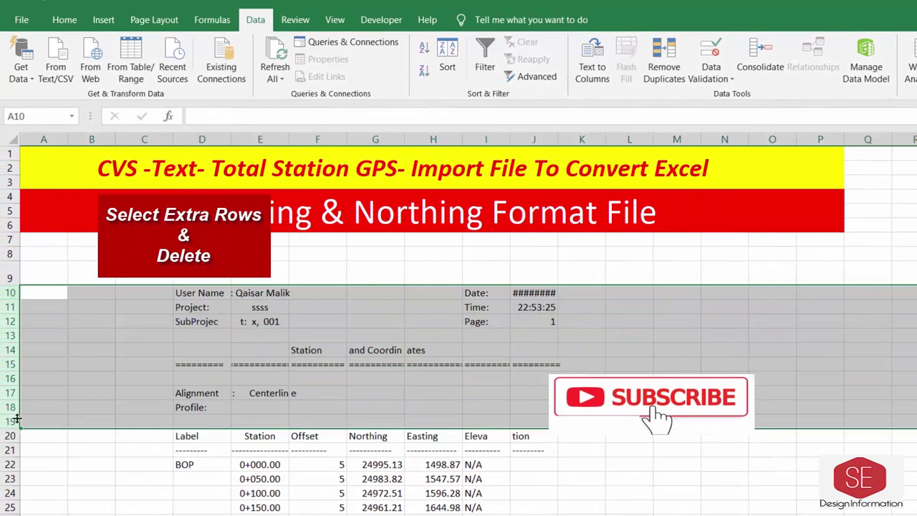
Step: Delete the report header rows above Label and the page-2 header rows 54–63
right_click(8, 423)
click(51, 322)
click(360, 320)
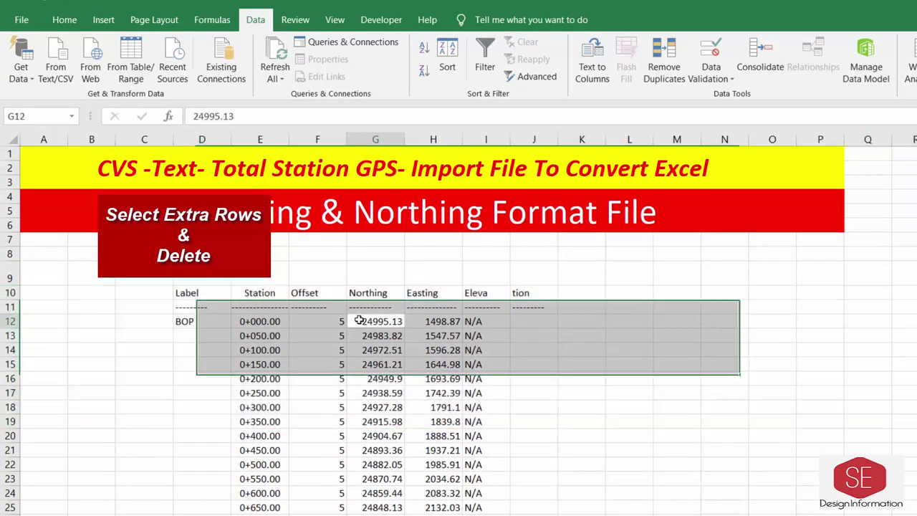
scroll(389, 358, down, 7)
scroll(389, 358, down, 7)
drag(20, 311, 30, 438)
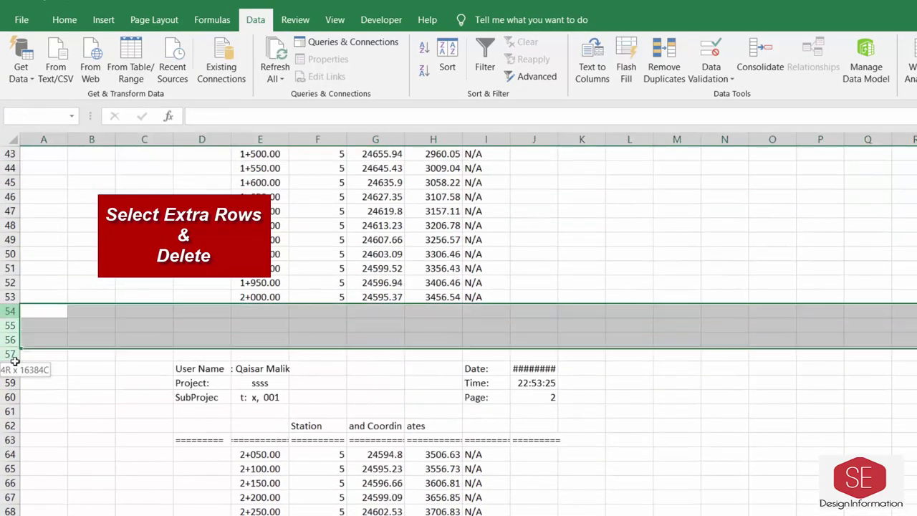
right_click(10, 440)
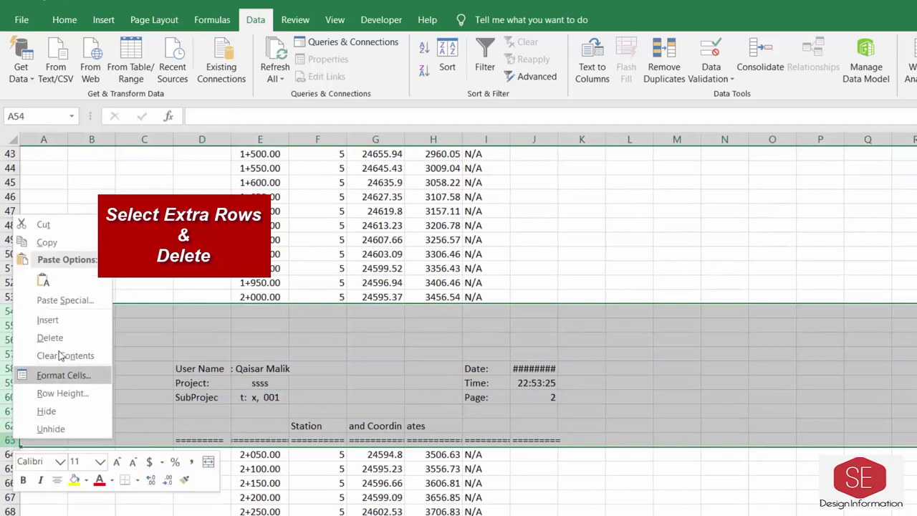
click(57, 338)
Step: Delete the page-3 header rows 102–111 and the footer rows after the last station
scroll(299, 341, down, 6)
scroll(299, 341, down, 10)
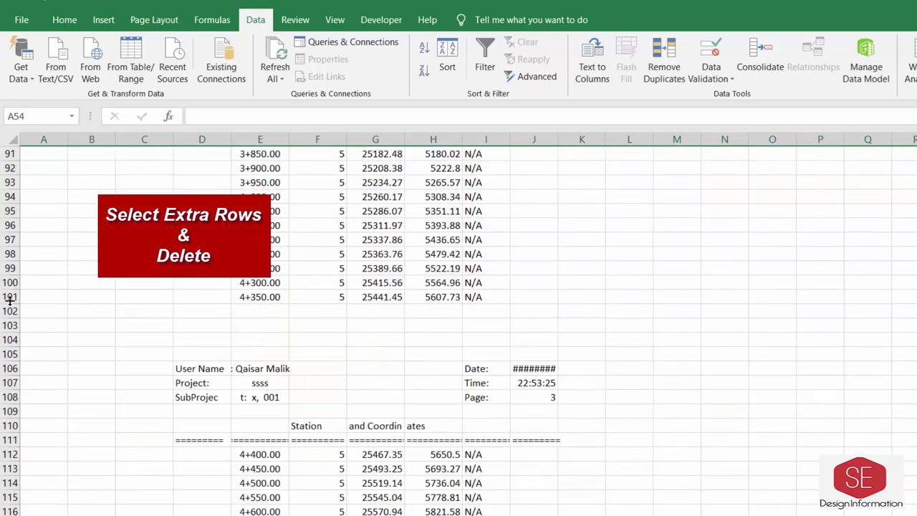
drag(10, 311, 10, 439)
right_click(10, 439)
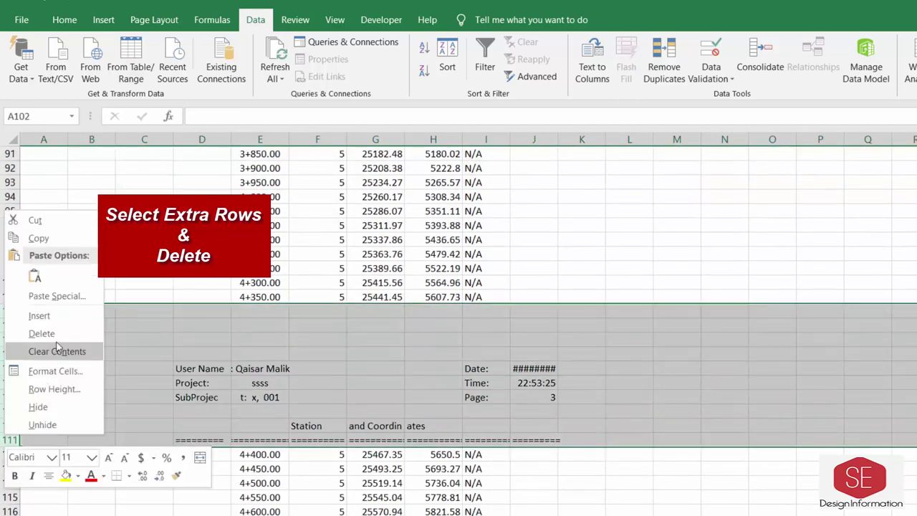
click(29, 333)
scroll(243, 382, down, 14)
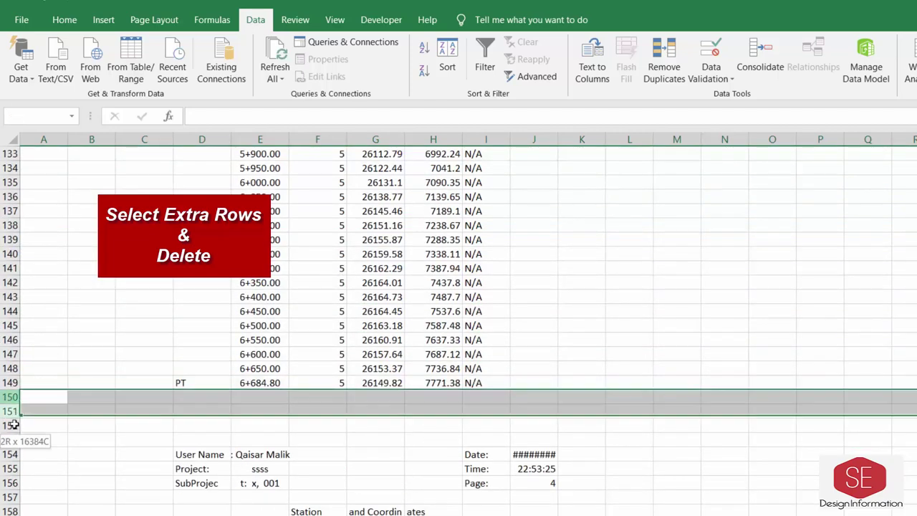
drag(10, 397, 10, 502)
right_click(10, 501)
click(43, 425)
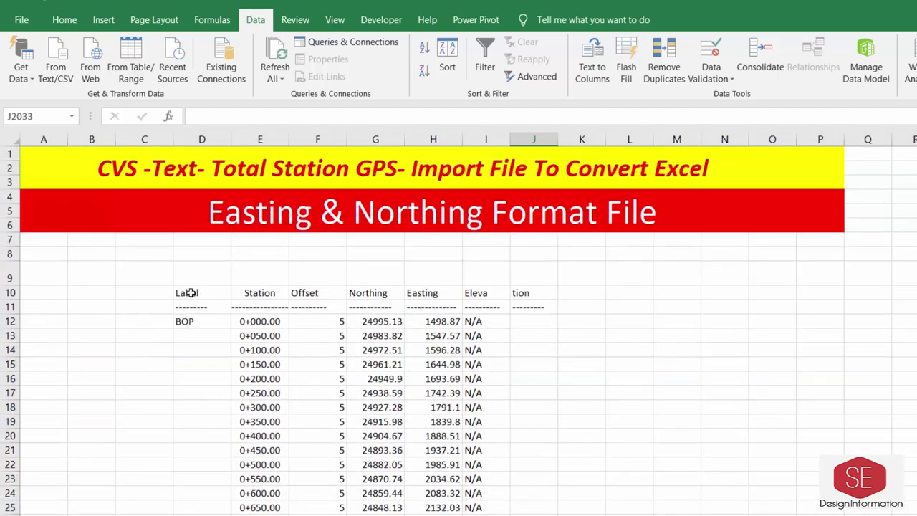
Step: Delete the dashed separator row beneath the Label, Offset, Northing and Elevation headings
click(188, 292)
click(343, 290)
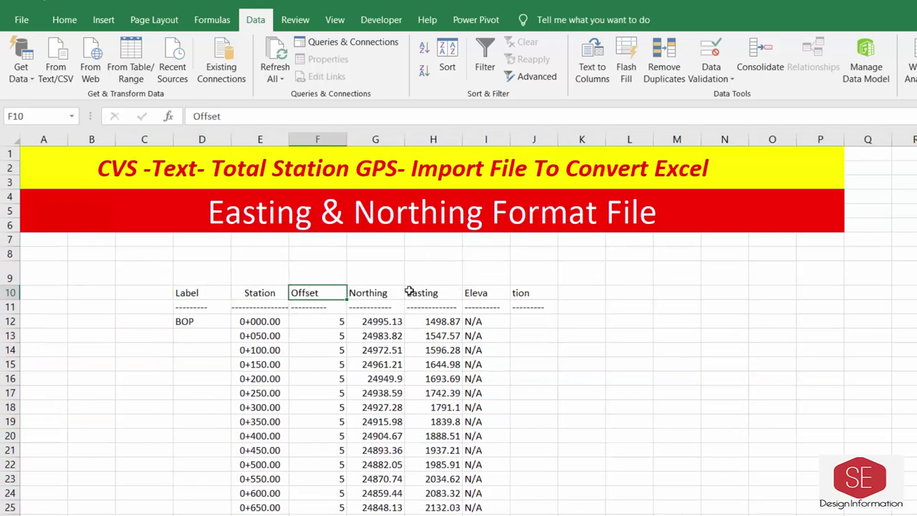
click(380, 292)
click(10, 306)
right_click(10, 307)
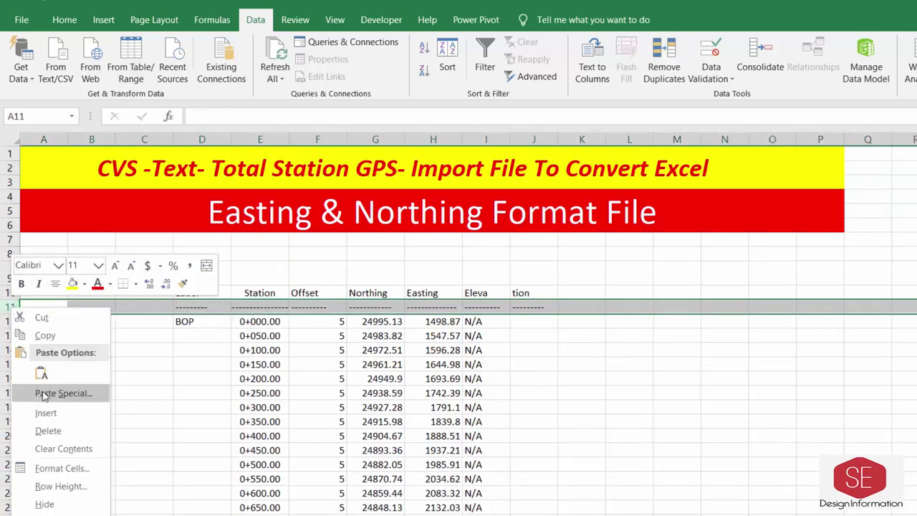
click(43, 430)
click(485, 292)
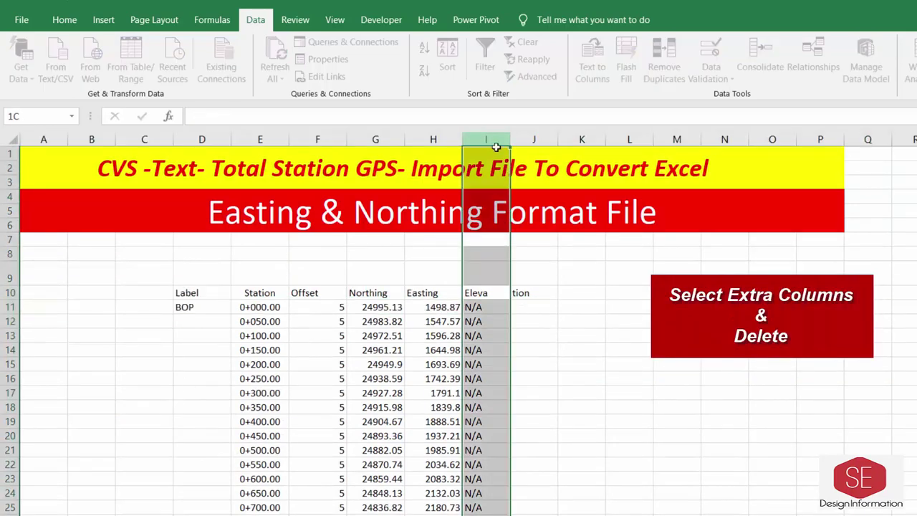
Step: Delete the leftover Elevation columns I and J
drag(485, 139, 531, 140)
right_click(530, 142)
click(560, 267)
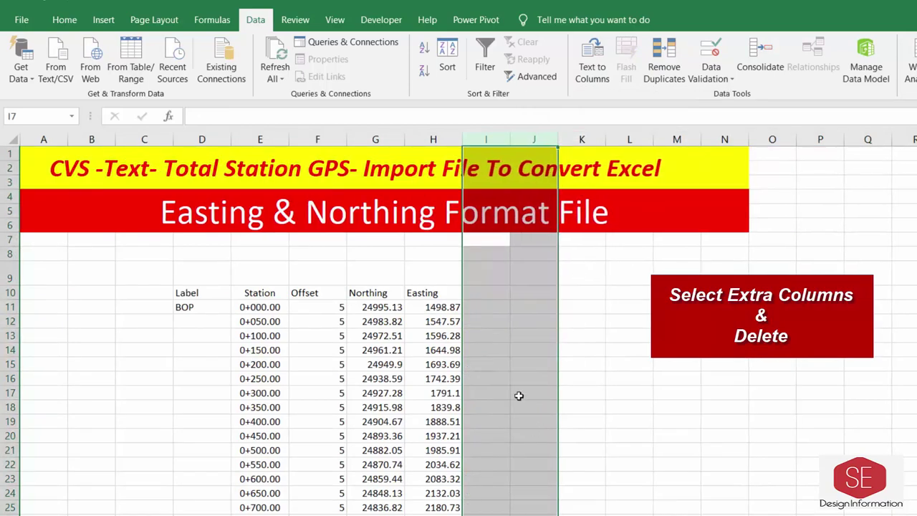
click(533, 392)
Step: Apply full cell borders to the coordinate table from the headings down
click(431, 292)
click(261, 295)
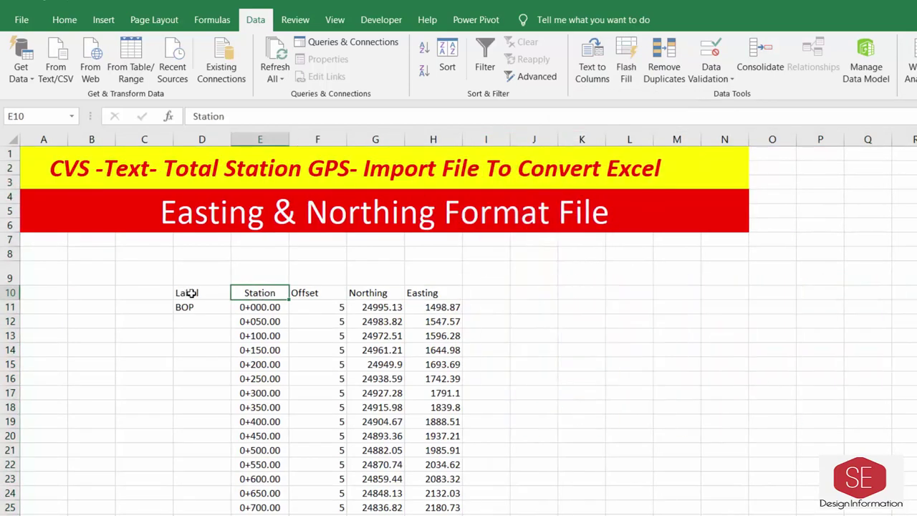
mouse_move(188, 293)
mouse_down()
mouse_move(459, 315)
mouse_move(399, 506)
mouse_move(414, 299)
mouse_up()
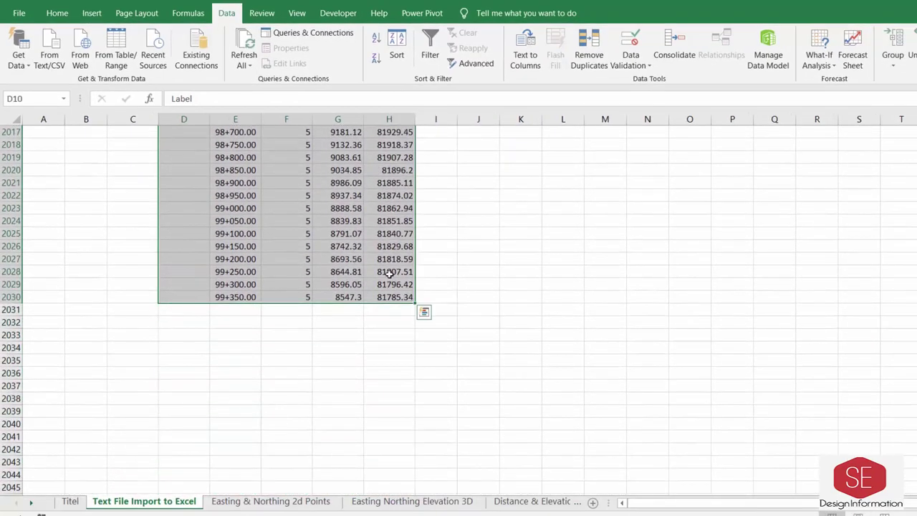
right_click(389, 273)
click(413, 222)
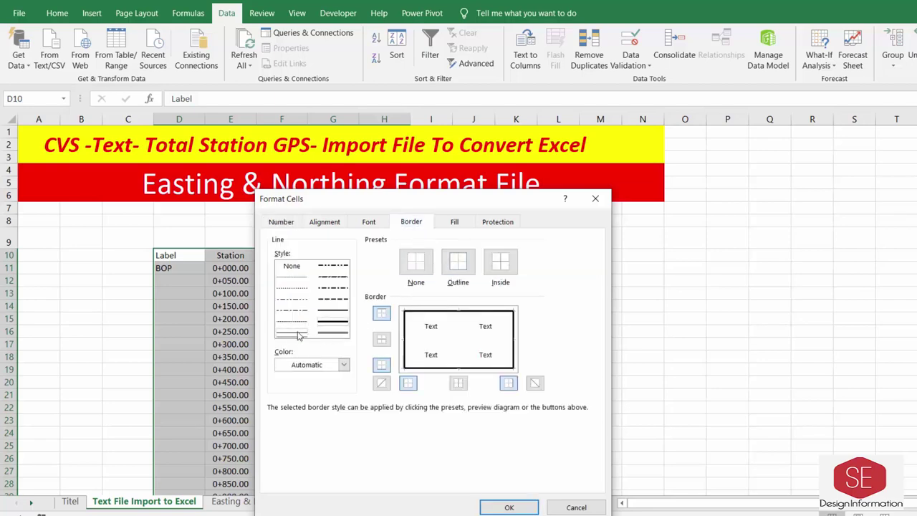
click(510, 509)
click(477, 291)
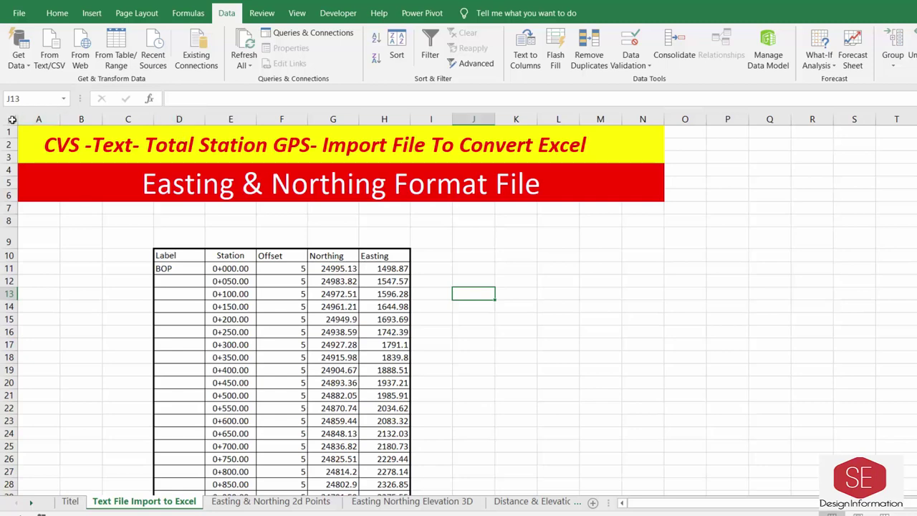
Step: Centre cell contents horizontally and vertically across the whole sheet
click(12, 120)
click(50, 13)
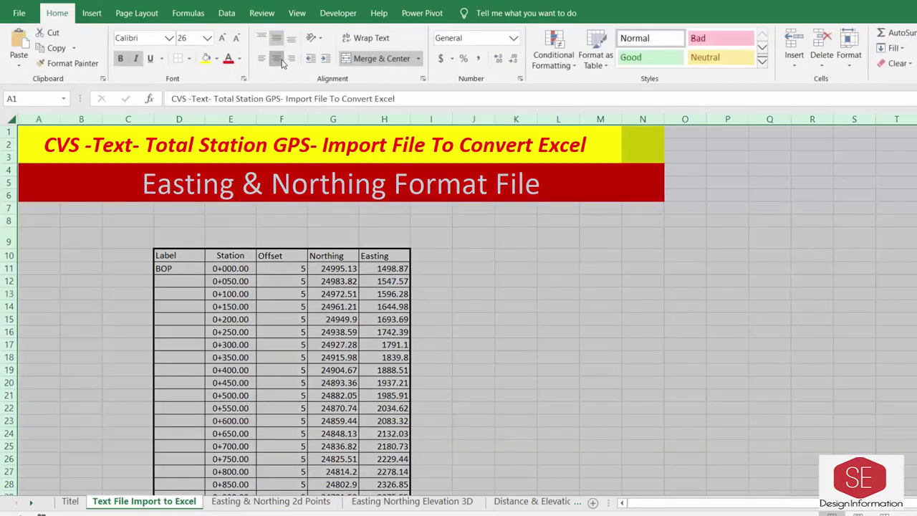
click(282, 63)
click(278, 40)
click(276, 58)
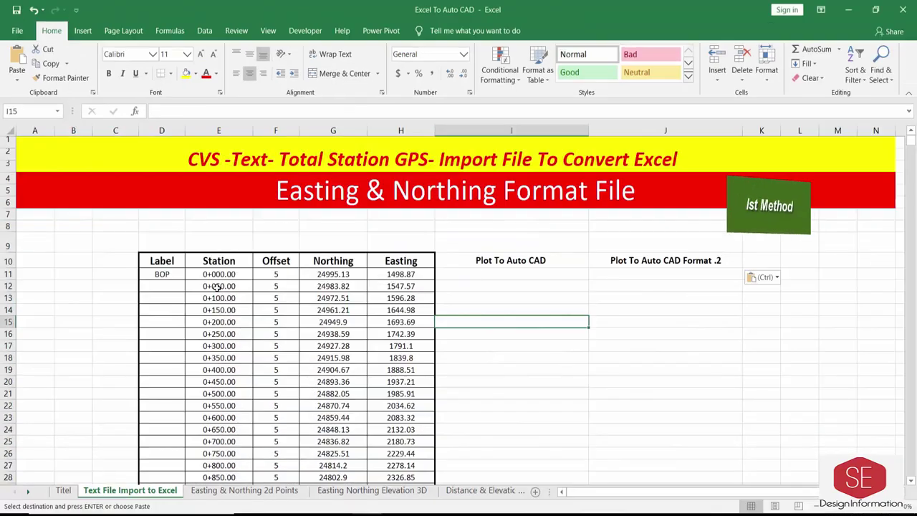
Step: Enter =H11&","&G11 in I11 and fill it down column I
text(=)
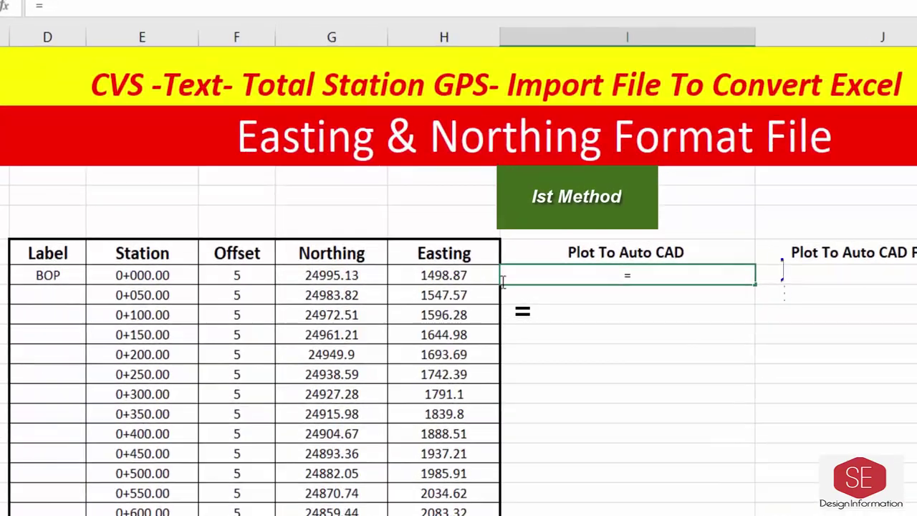
click(410, 274)
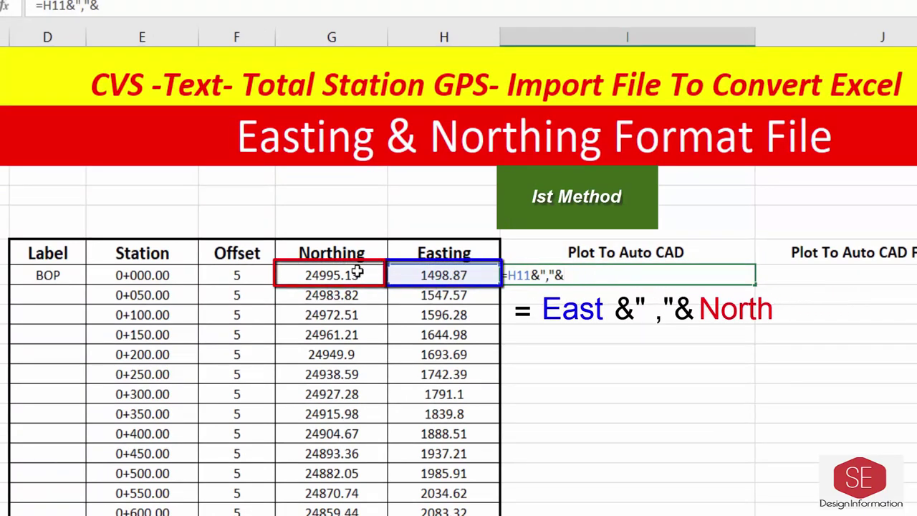
key(Return)
click(676, 274)
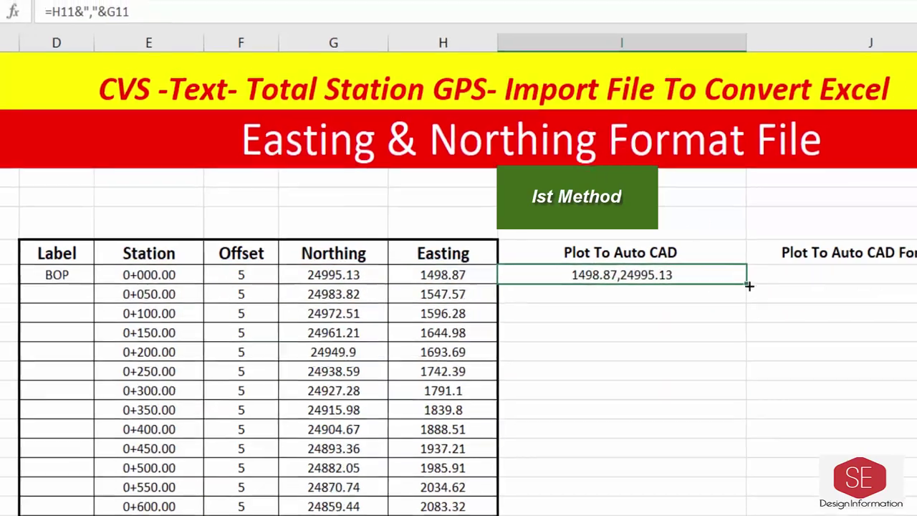
double_click(752, 284)
scroll(606, 383, down, 10)
scroll(606, 383, down, 10)
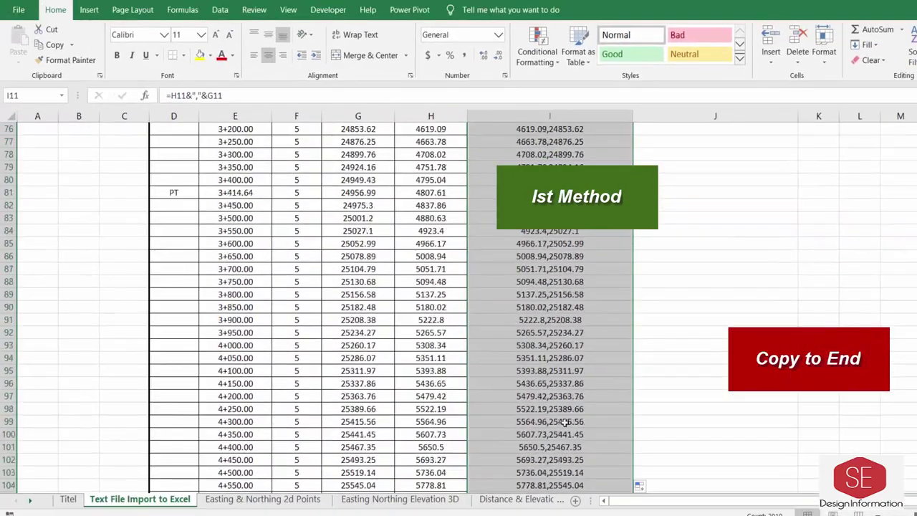
scroll(606, 383, down, 10)
scroll(459, 301, down, 15)
scroll(459, 301, up, 20)
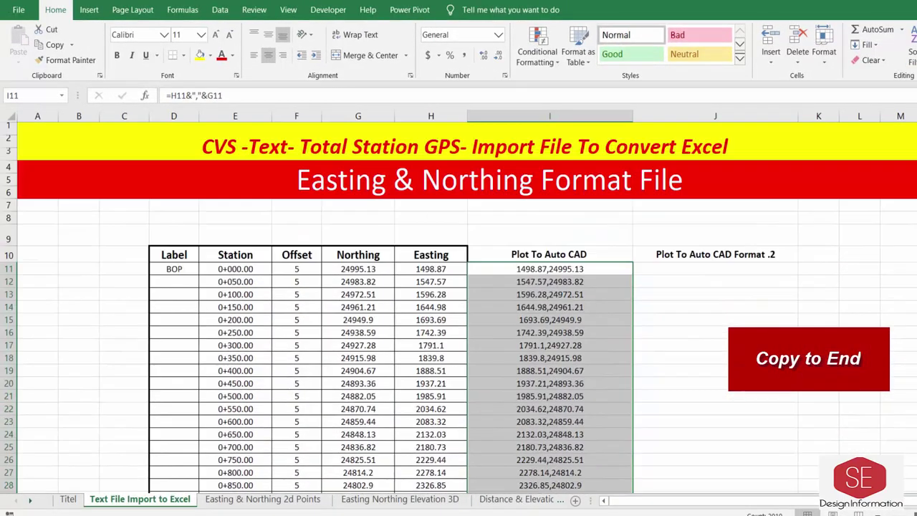
click(682, 271)
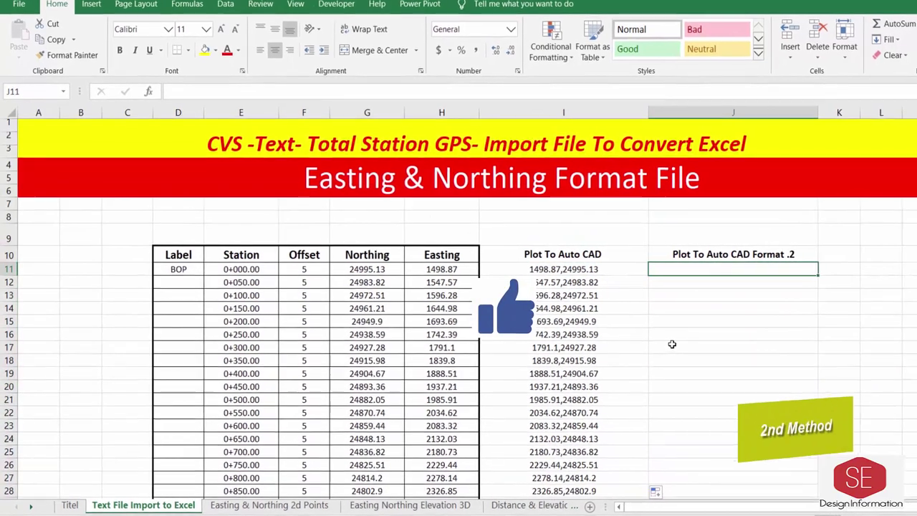
Step: Start a formula in J11 and pick CONCATENATE from the function list
text(=)
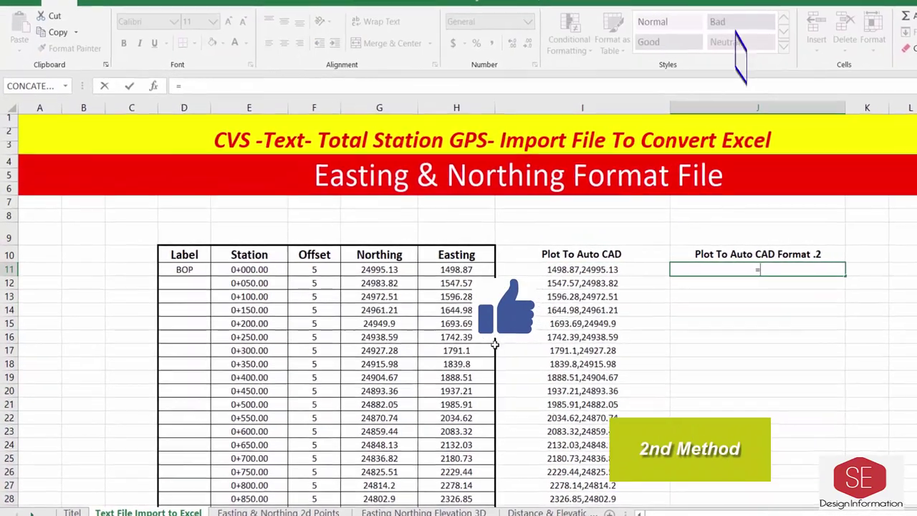
click(62, 95)
click(37, 247)
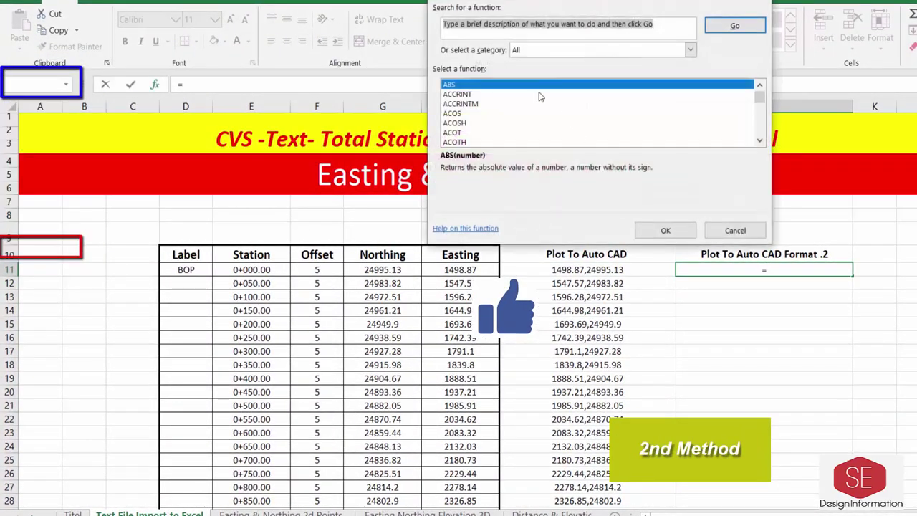
key(Down)
key(Down)
key(Down)
key(Down)
key(Down)
key(Down)
key(Down)
key(Down)
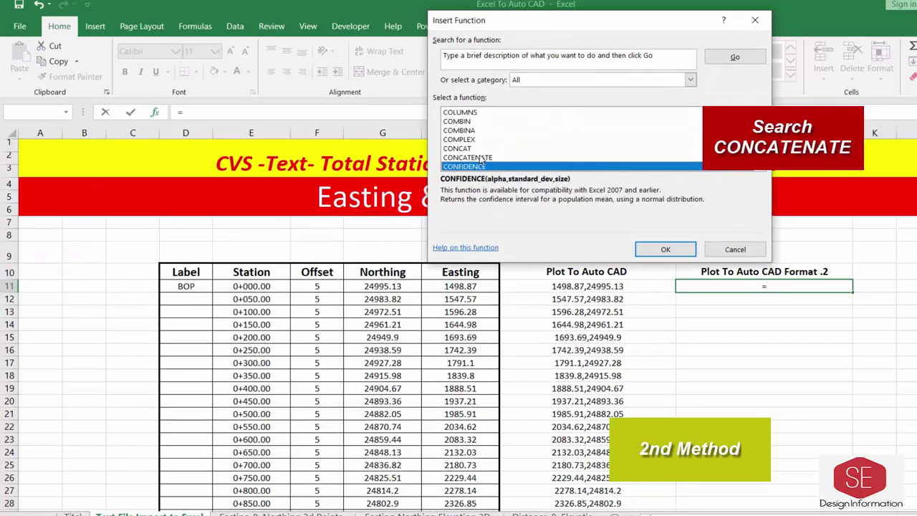
scroll(562, 152, down, 2)
scroll(562, 152, up, 1)
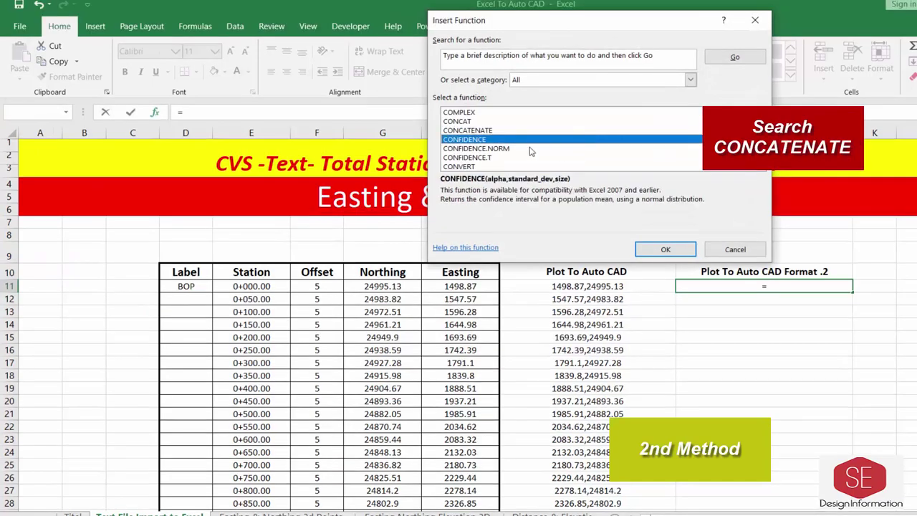
click(475, 133)
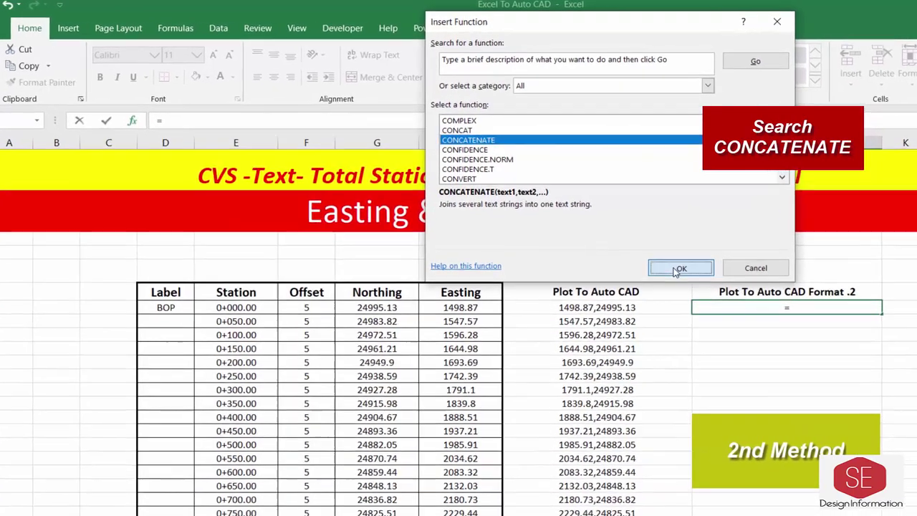
Step: Give CONCATENATE the arguments H11, ",", G11 and fill it down column J
click(665, 250)
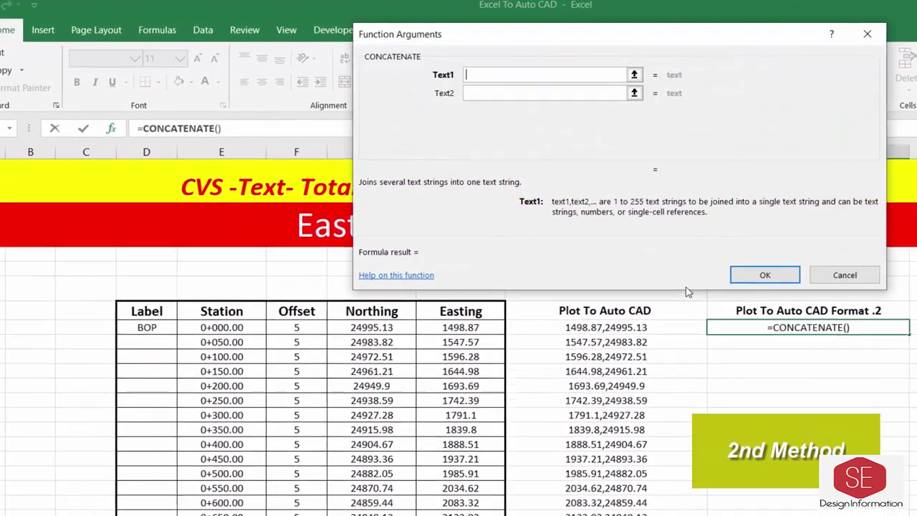
click(458, 335)
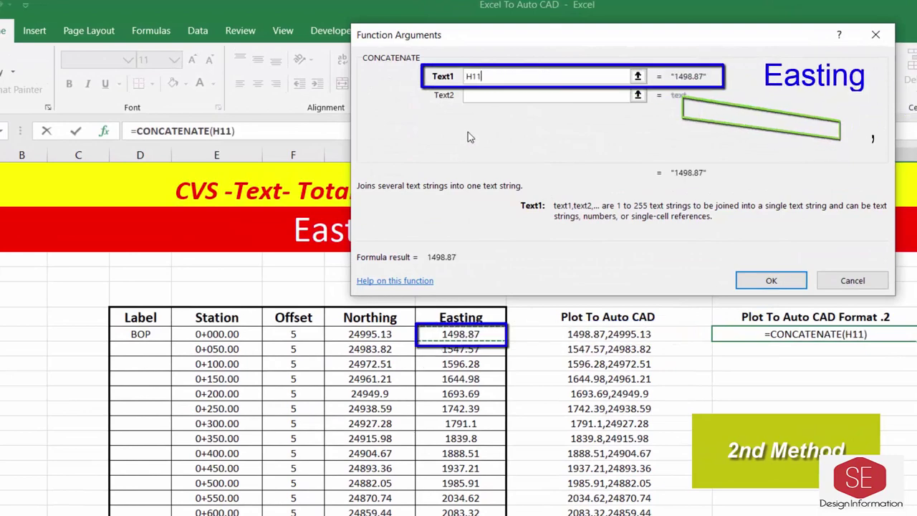
click(510, 94)
text(,)
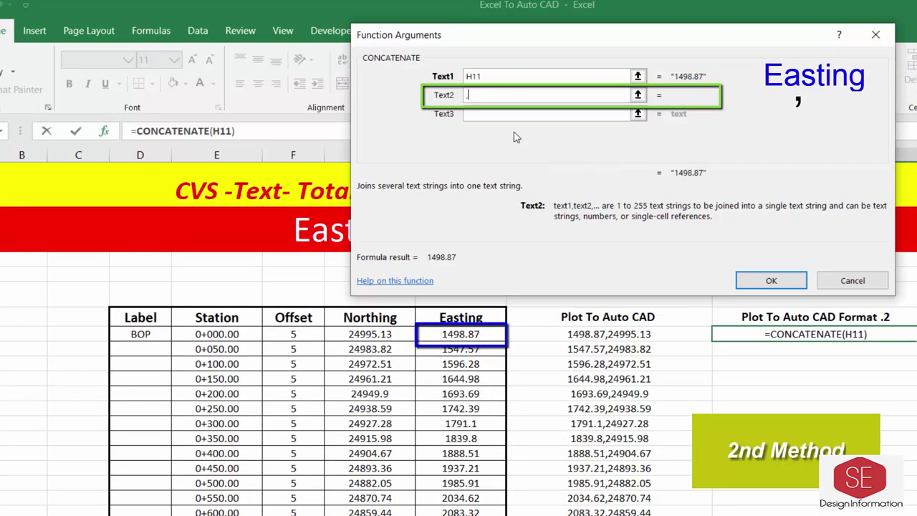
key(Tab)
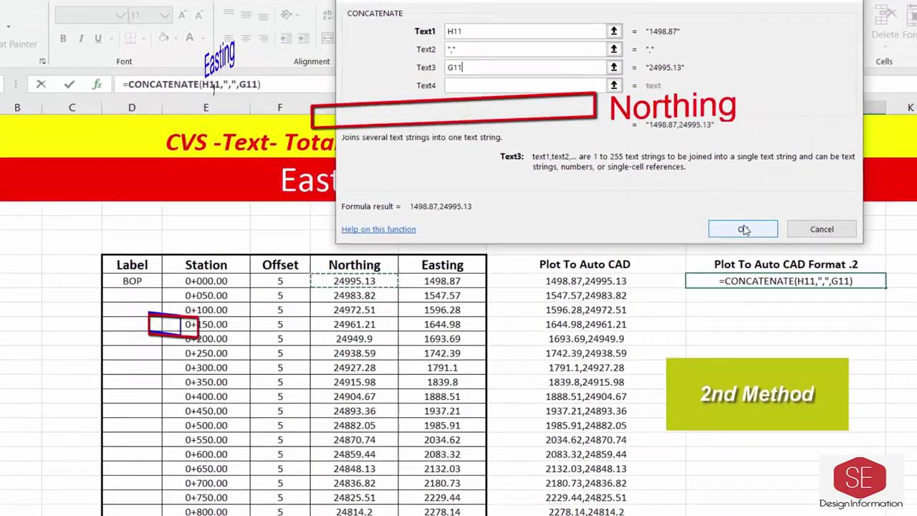
key(Return)
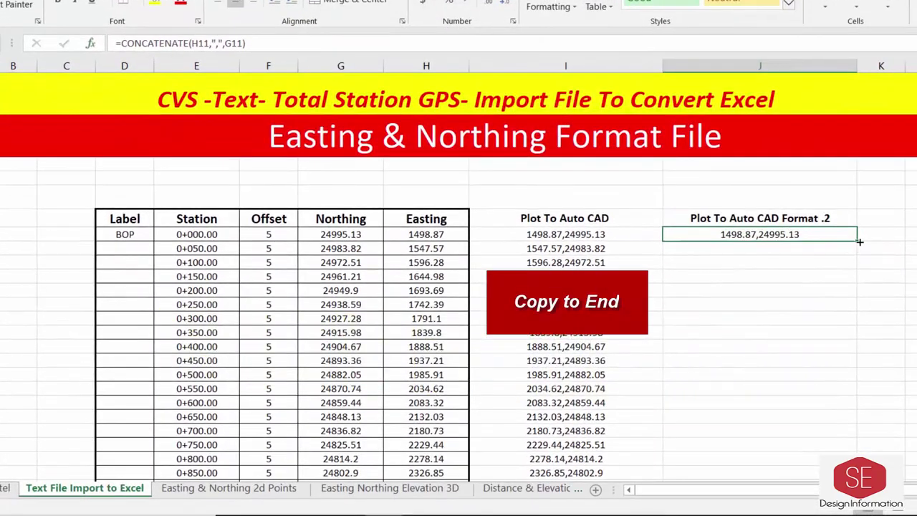
double_click(857, 241)
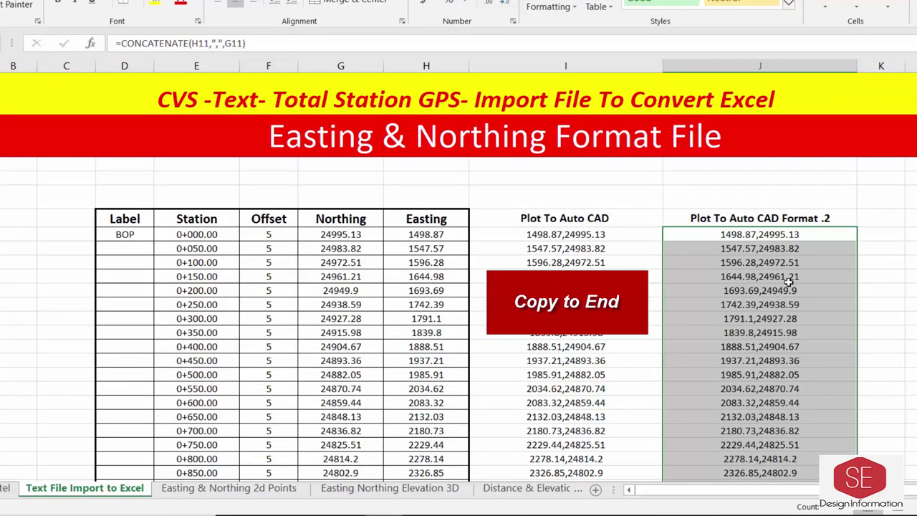
click(592, 234)
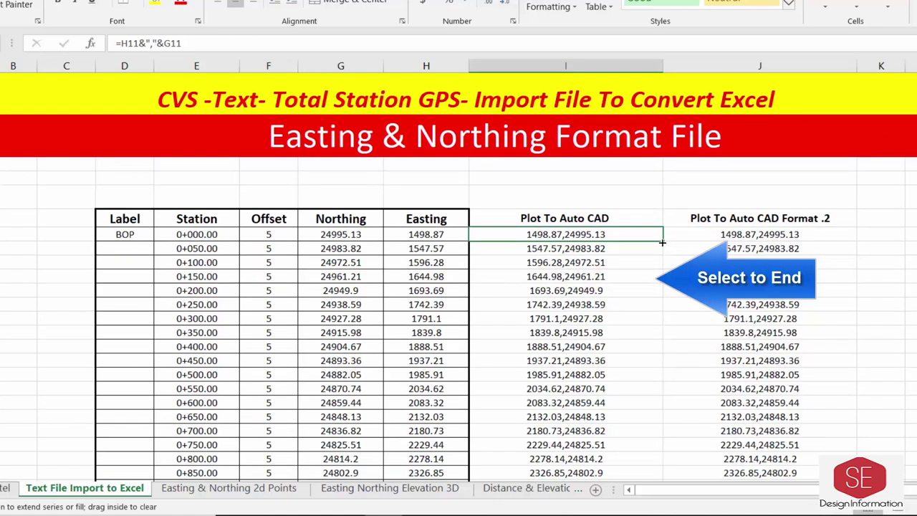
Step: Select the column I pairs from I11 to the last row and copy them
double_click(662, 243)
scroll(574, 286, down, 5)
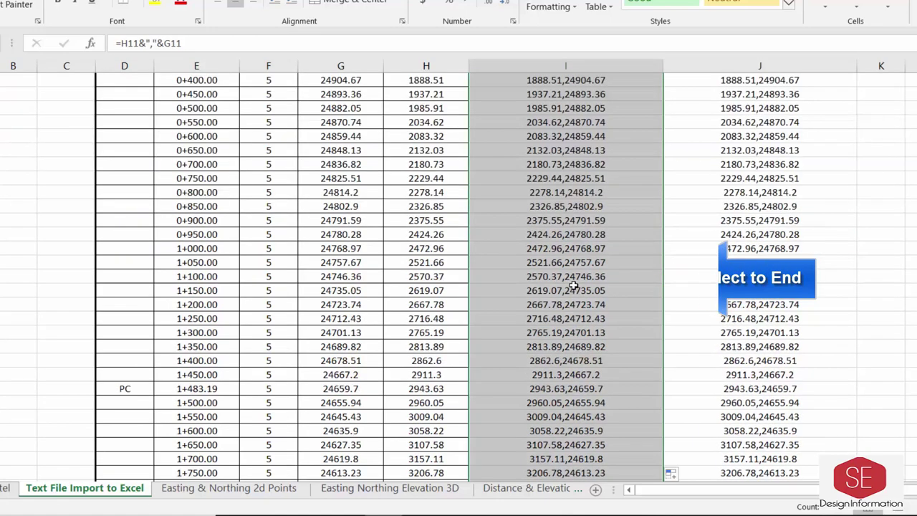
scroll(532, 239, down, 6)
scroll(531, 235, up, 5)
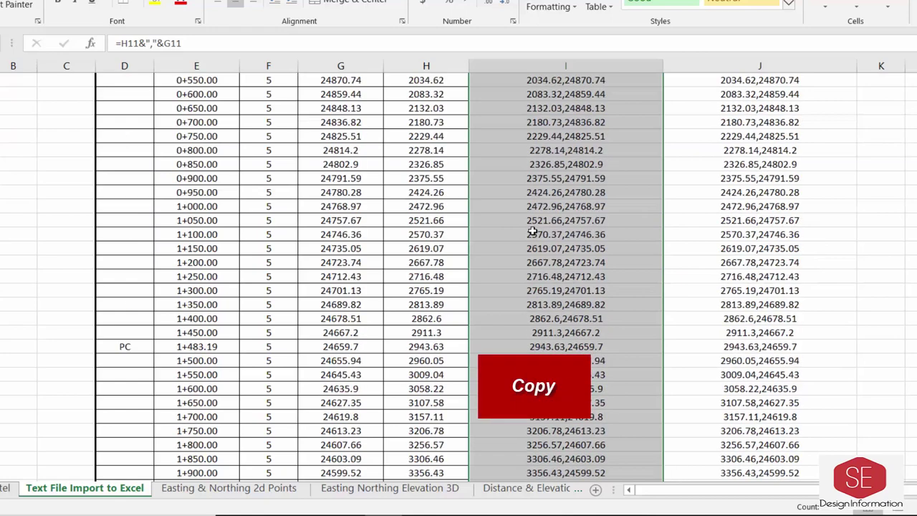
scroll(532, 234, up, 5)
right_click(547, 233)
click(578, 208)
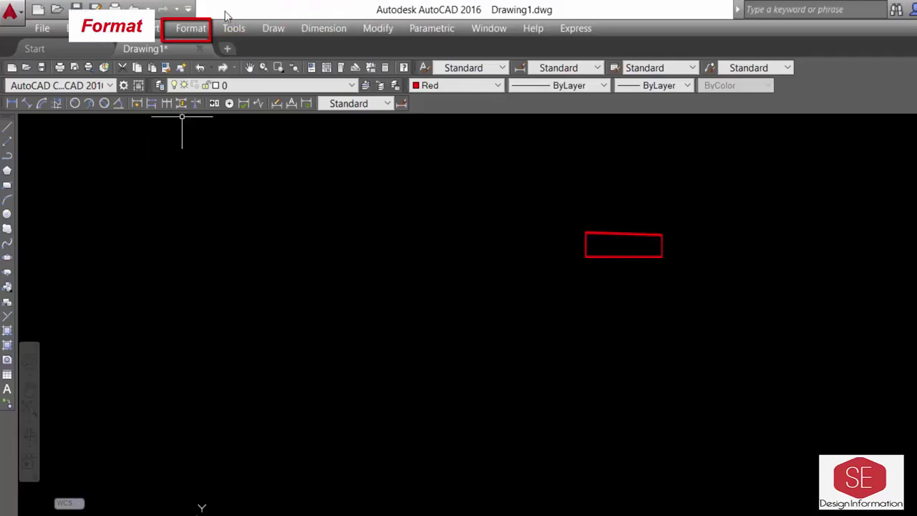
Step: Set the point style to the circled X marker (PDMODE 35)
click(191, 28)
click(232, 356)
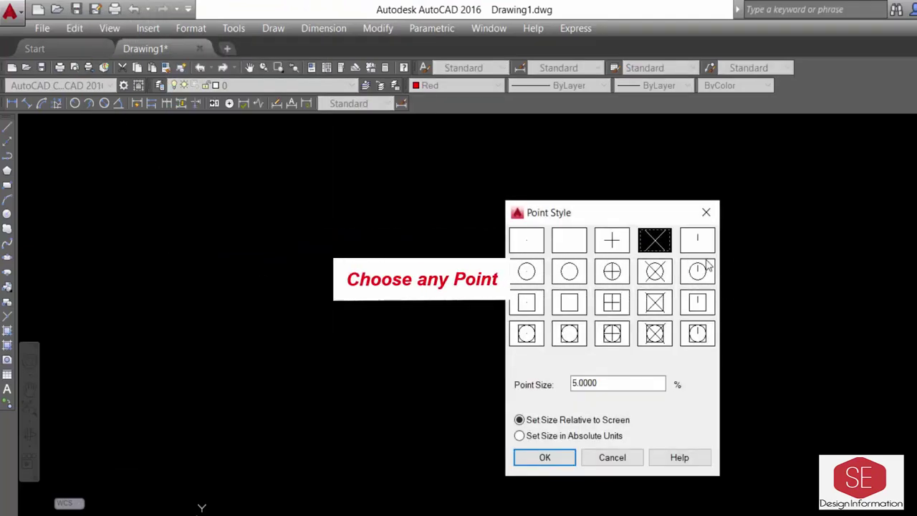
click(654, 271)
click(544, 457)
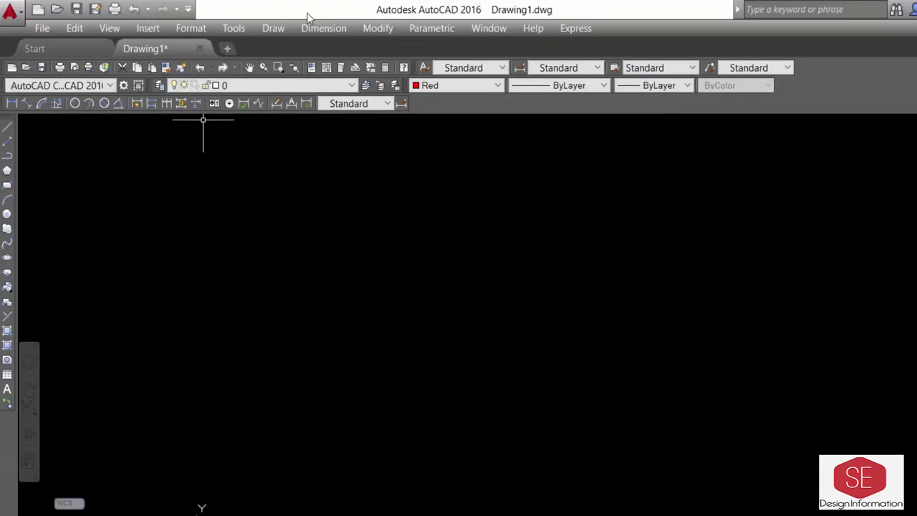
Step: Start the Multiple Point command from the Draw menu
click(275, 28)
mouse_move(323, 320)
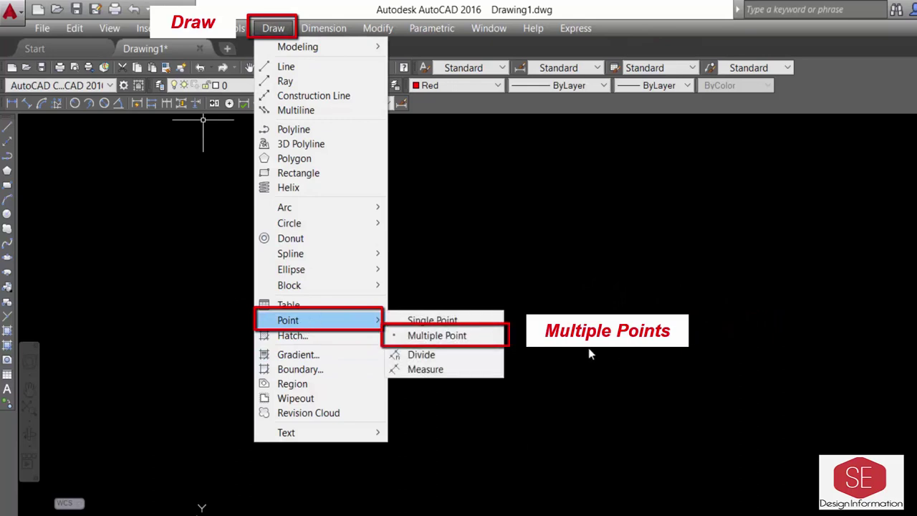
click(395, 332)
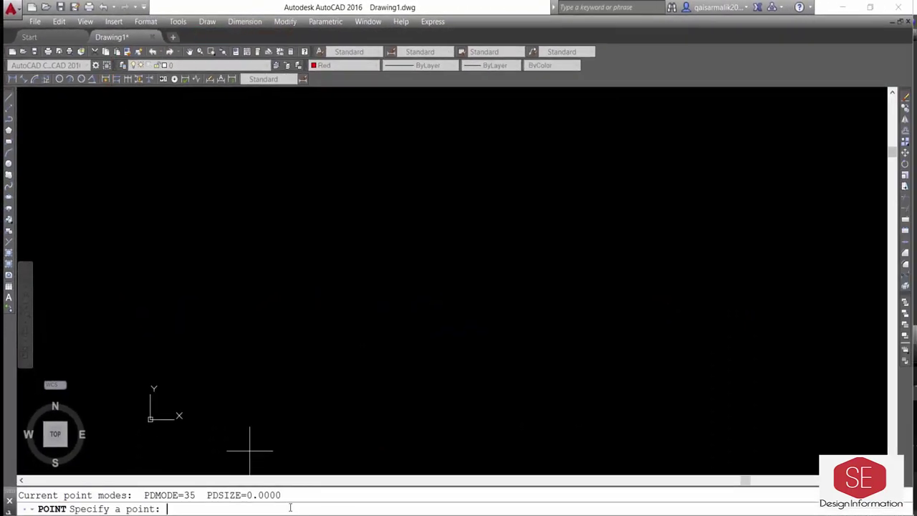
Step: Paste the coordinate pairs as points and regenerate with RE to show the markers
right_click(290, 503)
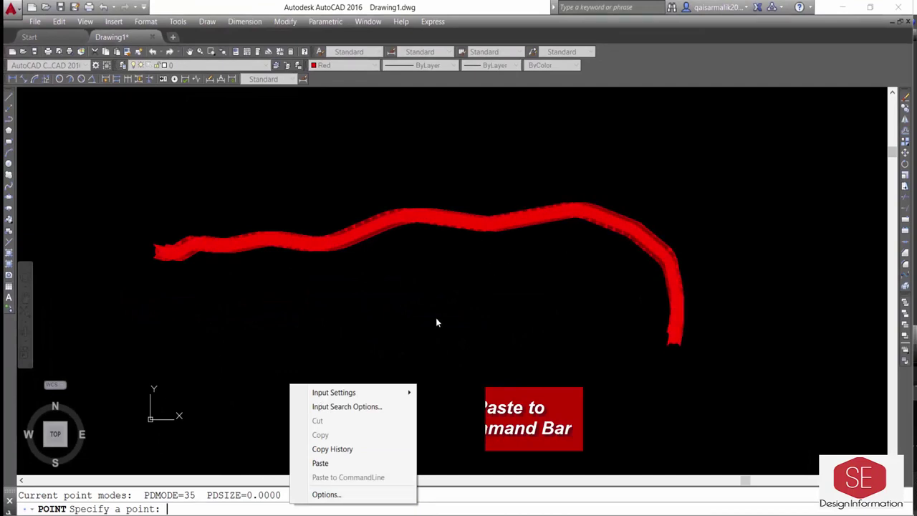
key(Escape)
key(Escape)
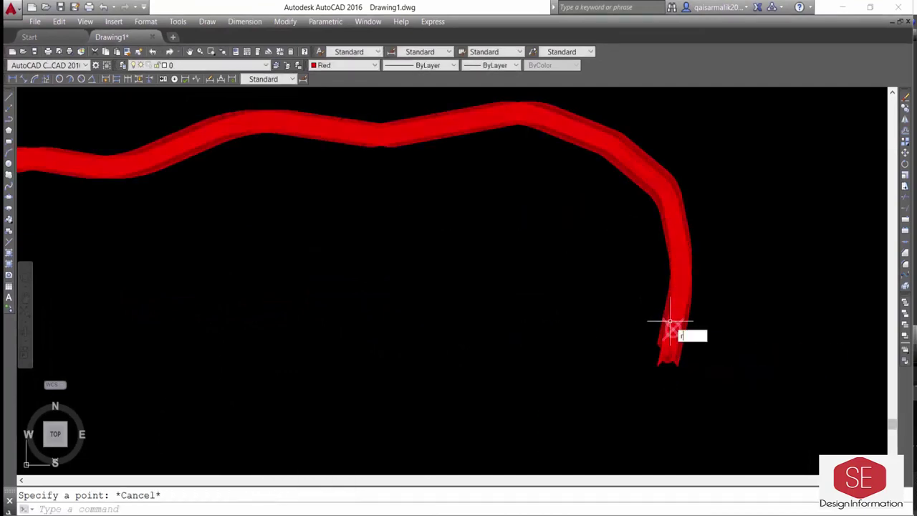
text(e)
key(Return)
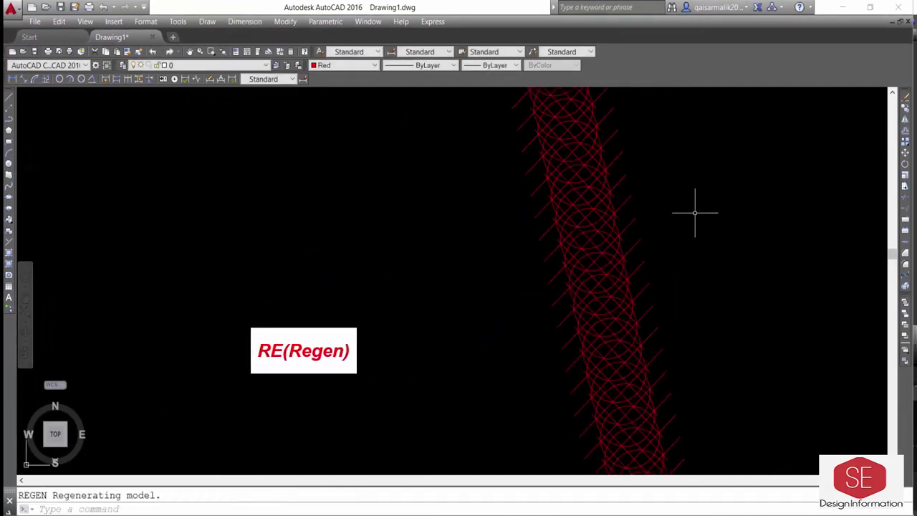
key(Escape)
text(re)
key(Return)
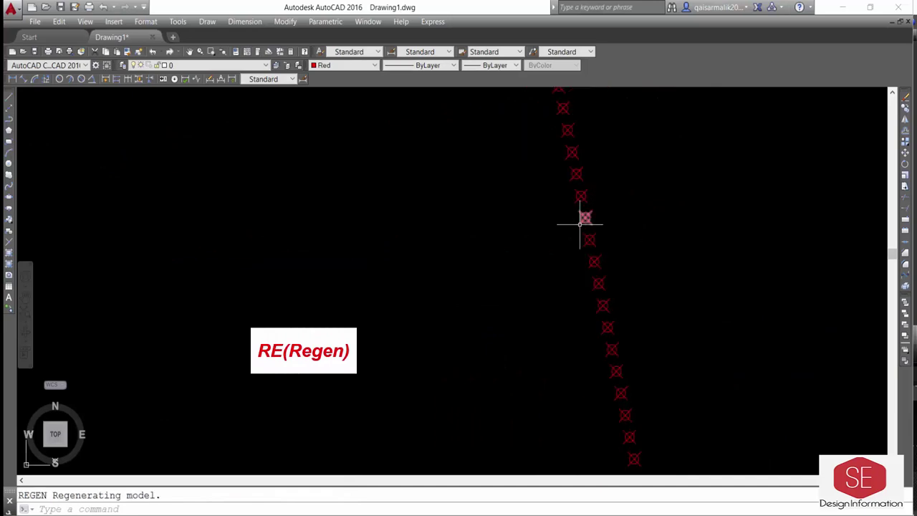
scroll(580, 224, up, 2)
scroll(512, 299, down, 5)
scroll(194, 280, down, 3)
scroll(243, 272, up, 3)
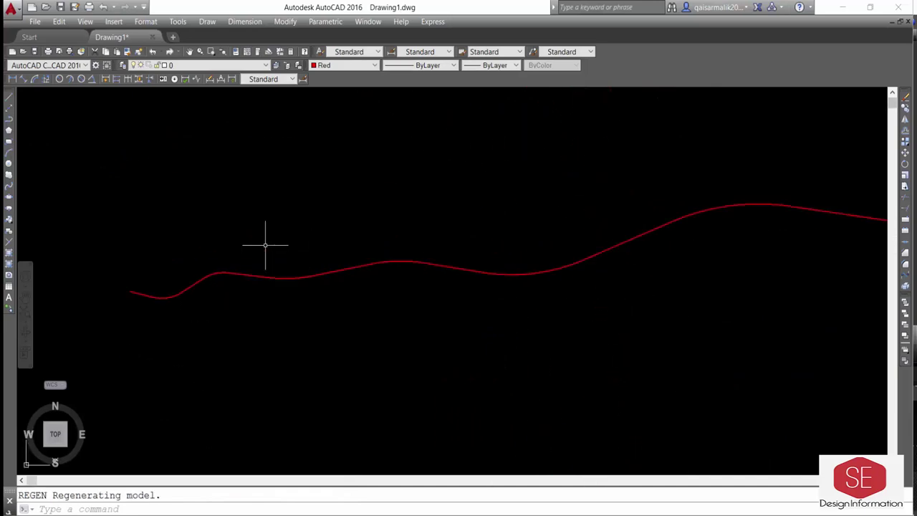
scroll(238, 265, down, 2)
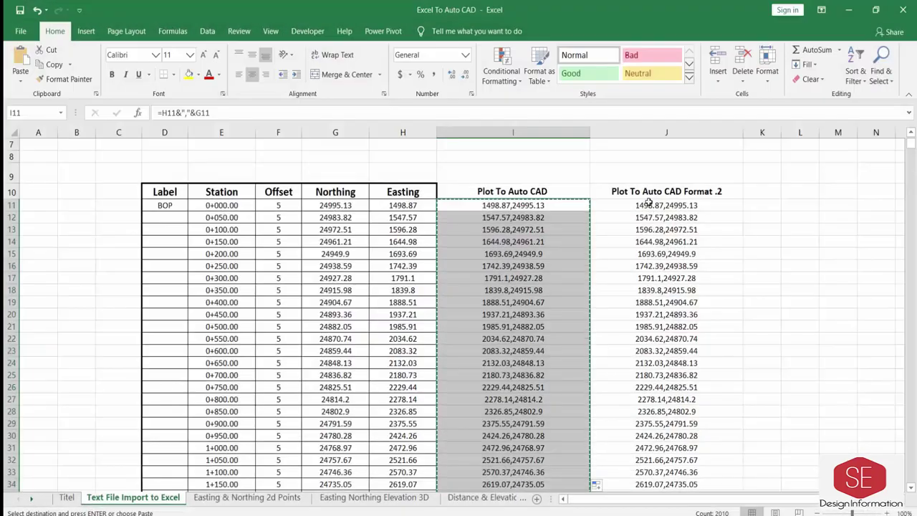
Step: In Excel, copy the column J coordinates from J11 to the last row
click(649, 202)
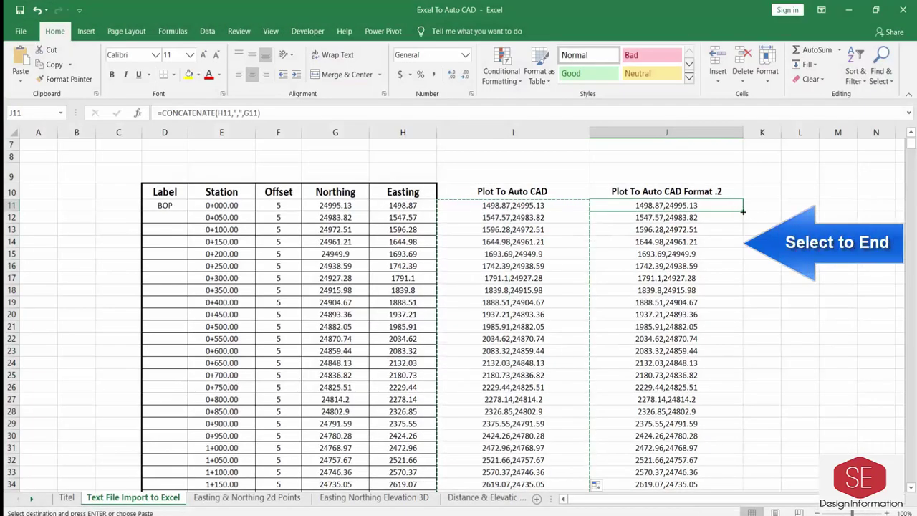
key(Escape)
key(ctrl+shift+Down)
right_click(666, 234)
click(684, 252)
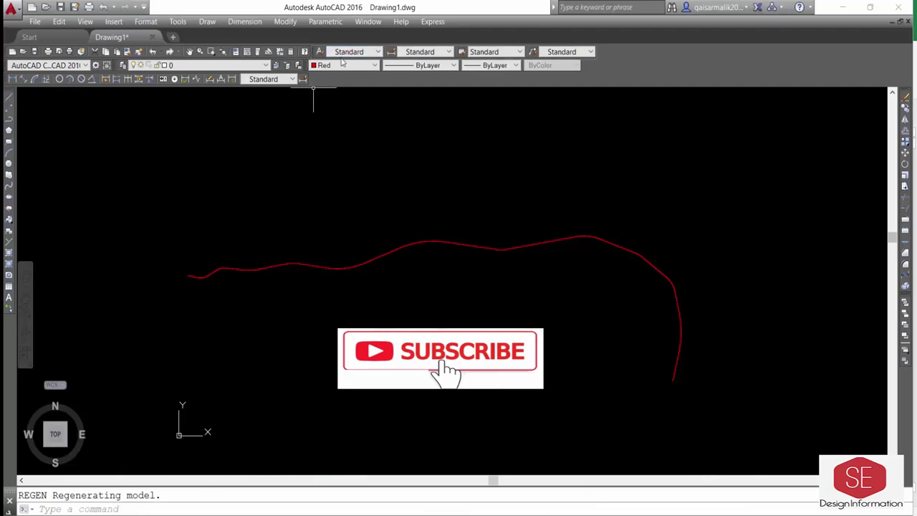
Step: Set the colour to Yellow and draw a polyline through the pasted coordinates
click(343, 64)
click(328, 98)
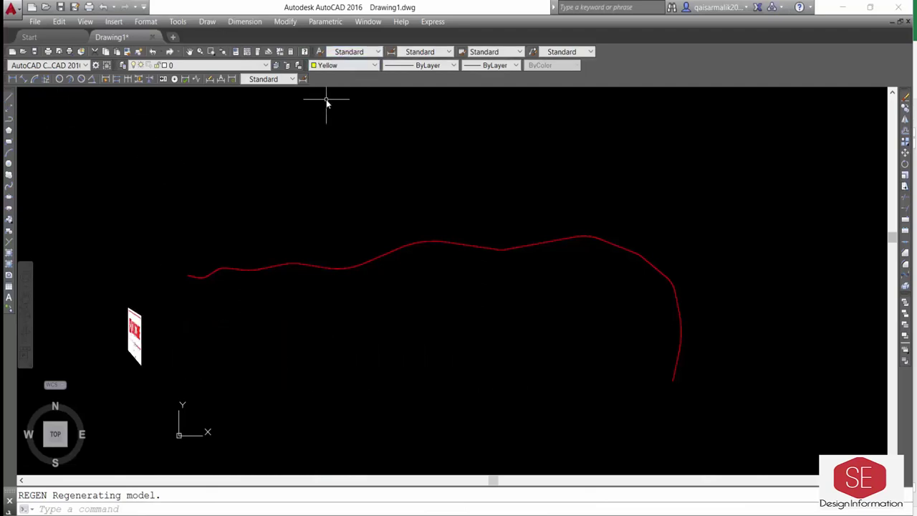
click(9, 123)
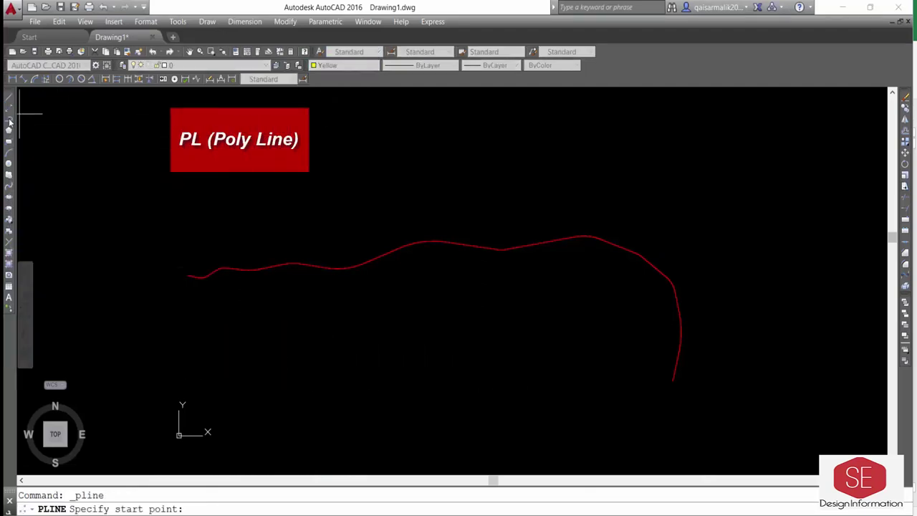
right_click(250, 492)
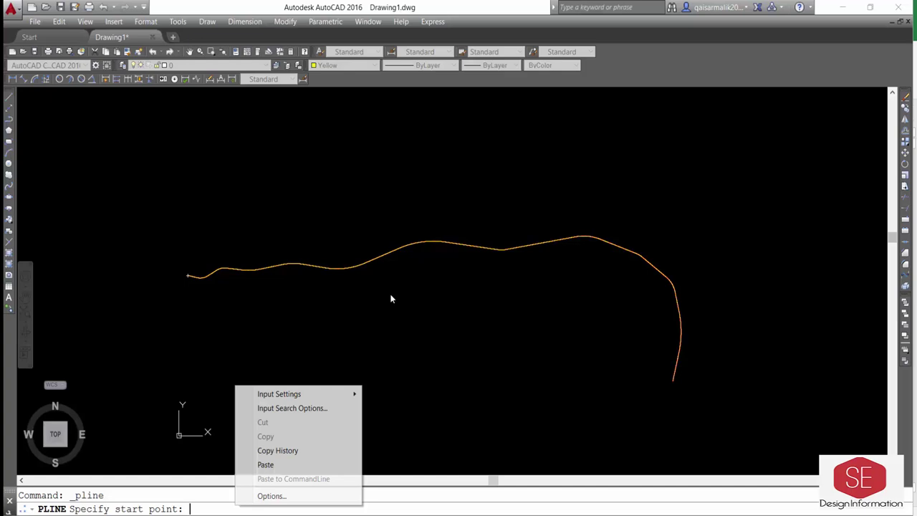
key(Escape)
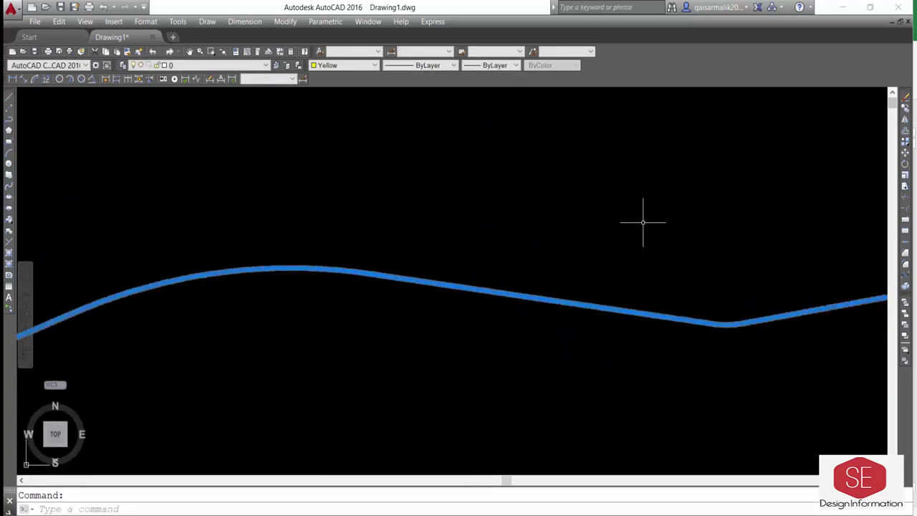
text(li)
key(Return)
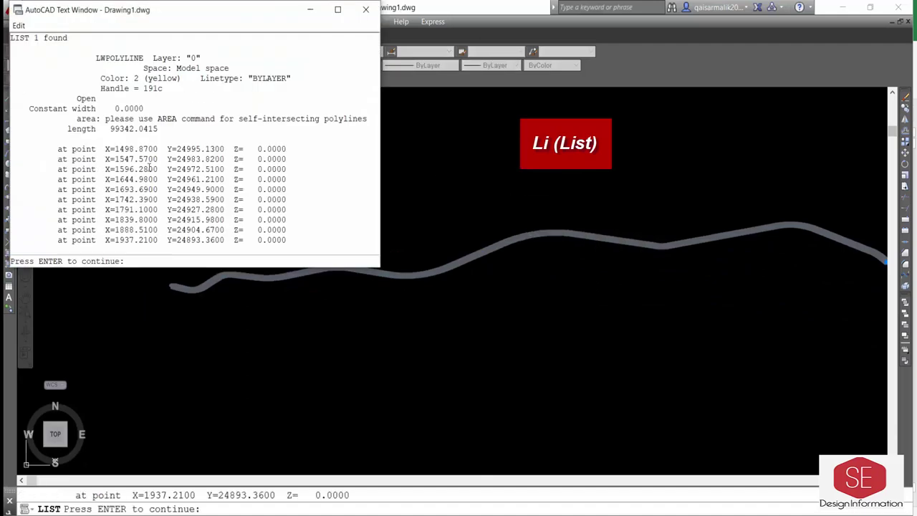
key(Return)
key(Return)
key(Return)
key(Return)
key(Return)
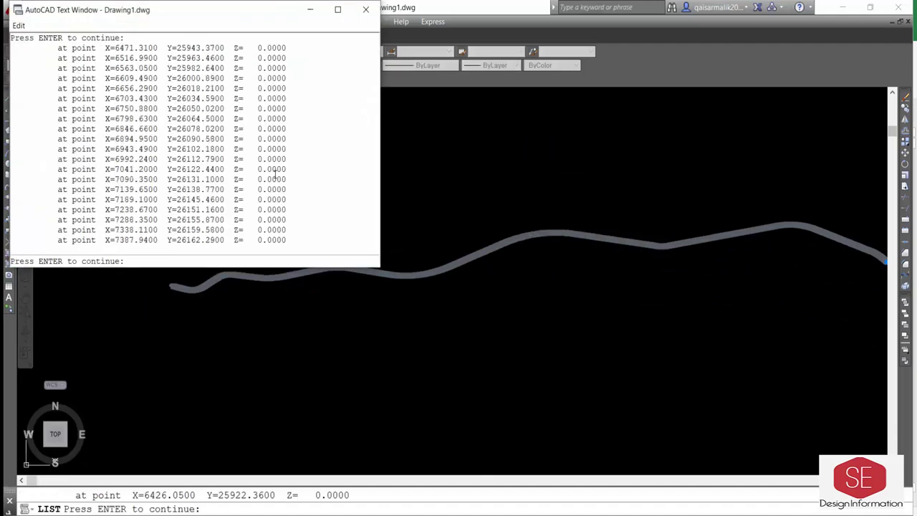
key(Return)
key(Return)
key(Return)
key(Return)
key(Return)
key(Return)
key(Return)
key(Return)
key(Return)
key(Return)
key(Return)
key(Return)
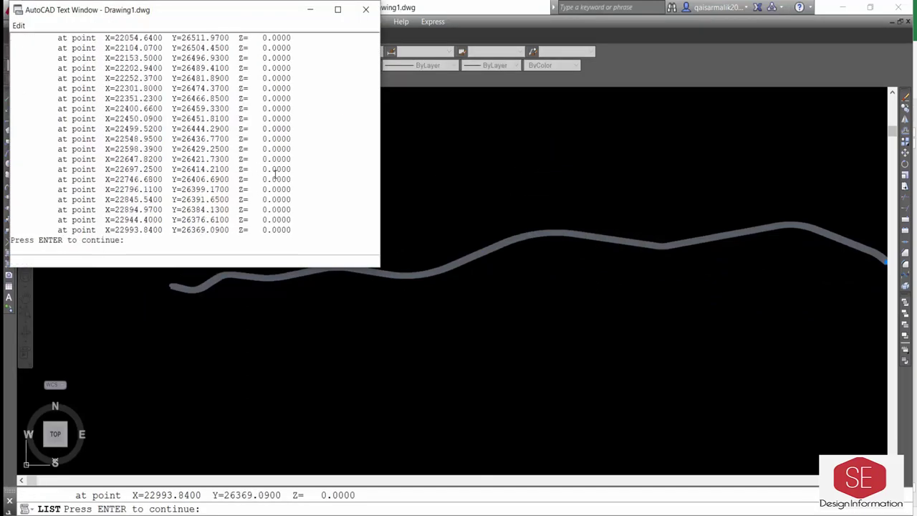
key(Return)
key(Return)
key(Return)
scroll(275, 175, up, 3)
scroll(275, 176, up, 3)
scroll(186, 115, down, 2)
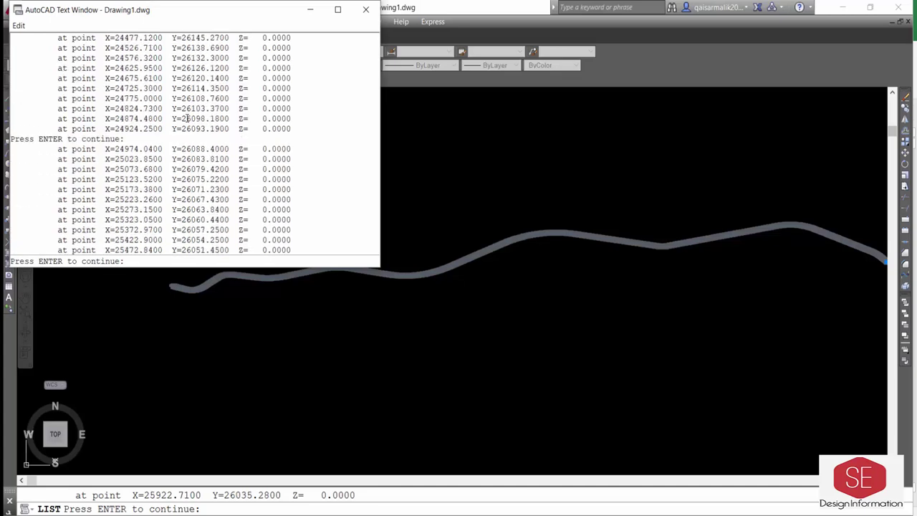
scroll(199, 97, down, 1)
click(367, 9)
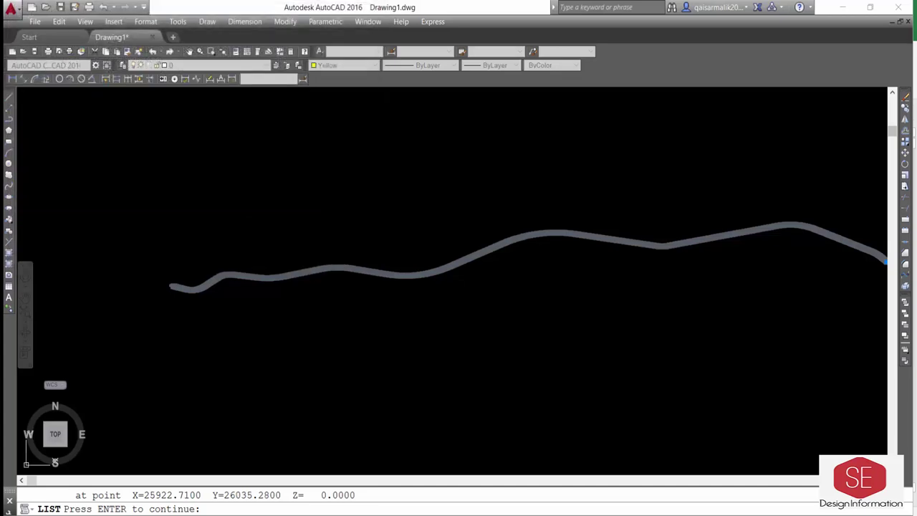
scroll(396, 272, up, 3)
scroll(397, 221, up, 3)
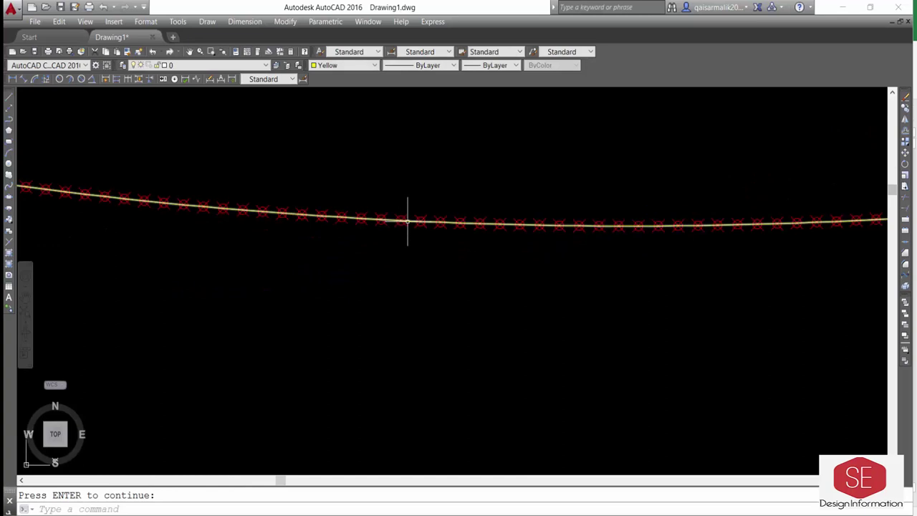
Step: Erase the yellow polyline with E
key(Return)
click(407, 220)
text(e)
key(Return)
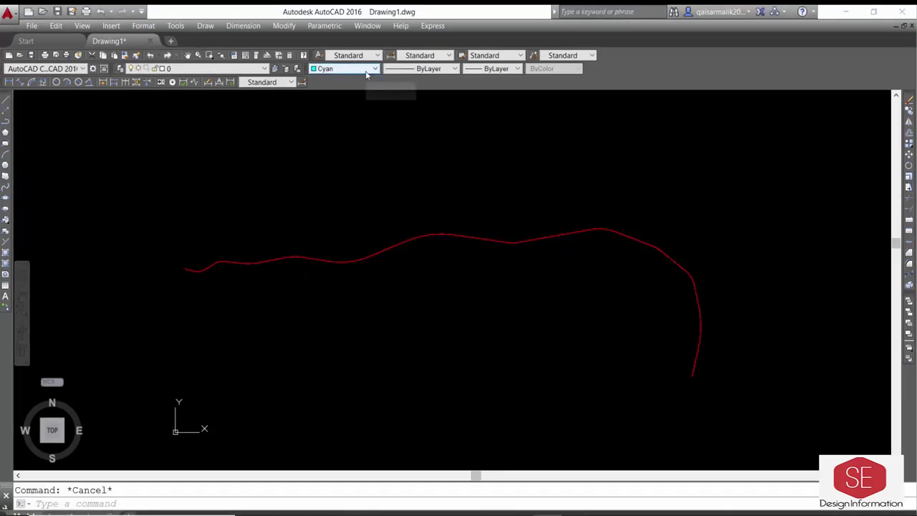
Step: Set the colour to Cyan and draw lines through the pasted coordinates
click(367, 69)
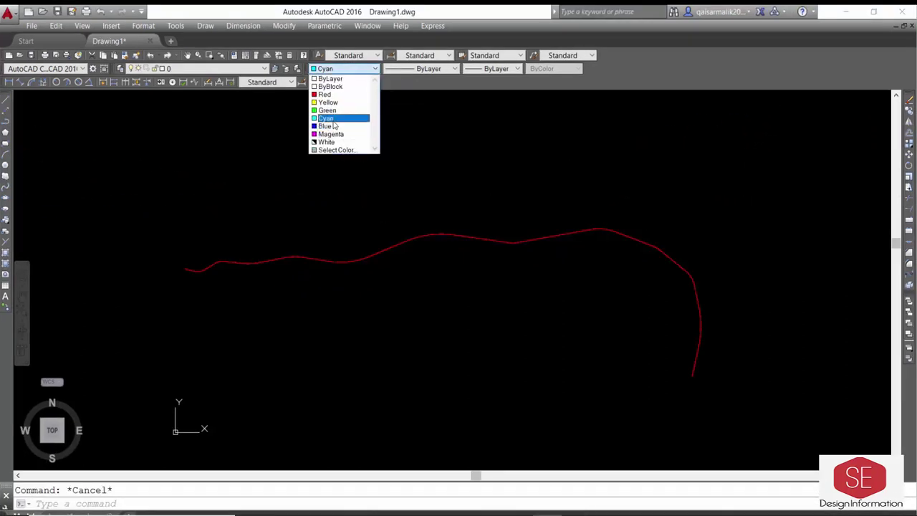
click(333, 119)
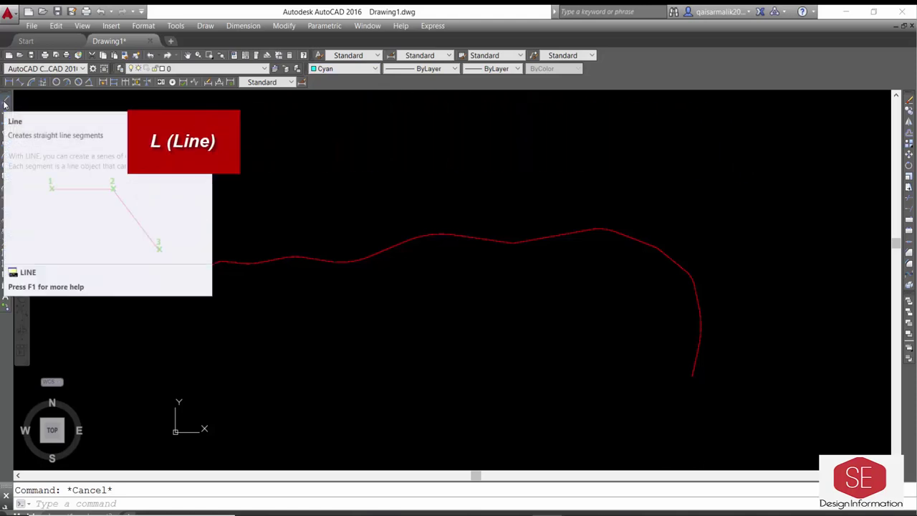
click(5, 104)
right_click(185, 501)
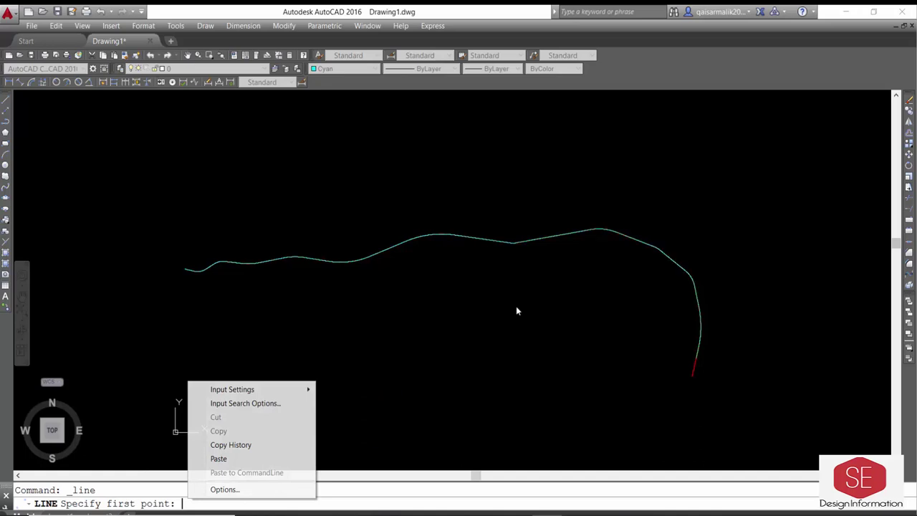
click(219, 459)
key(Escape)
Step: Select one line segment to show the segments are separate, then clear the selection
scroll(251, 248, up, 8)
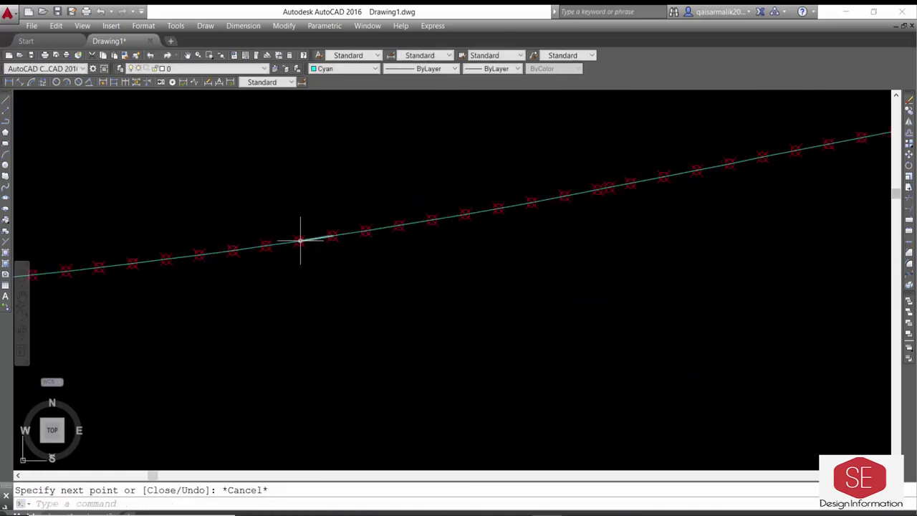
scroll(301, 240, up, 5)
click(262, 251)
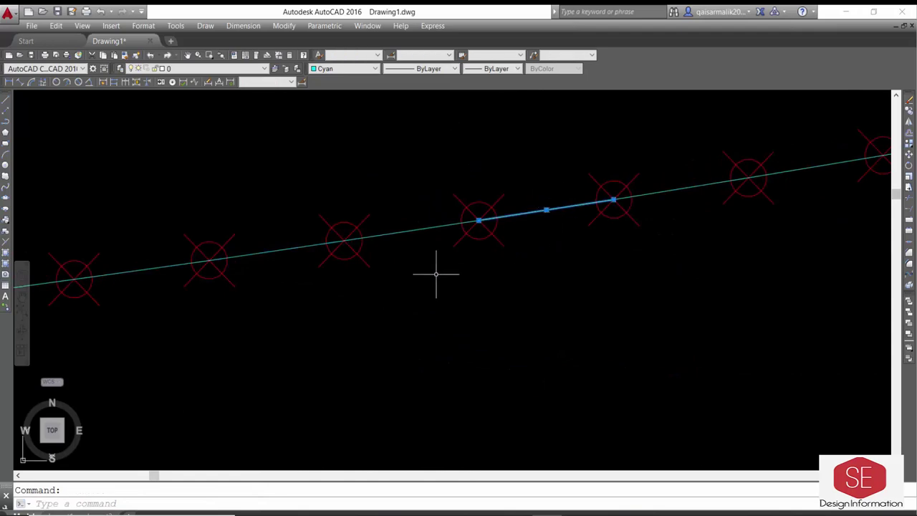
scroll(436, 273, down, 5)
key(Escape)
click(585, 240)
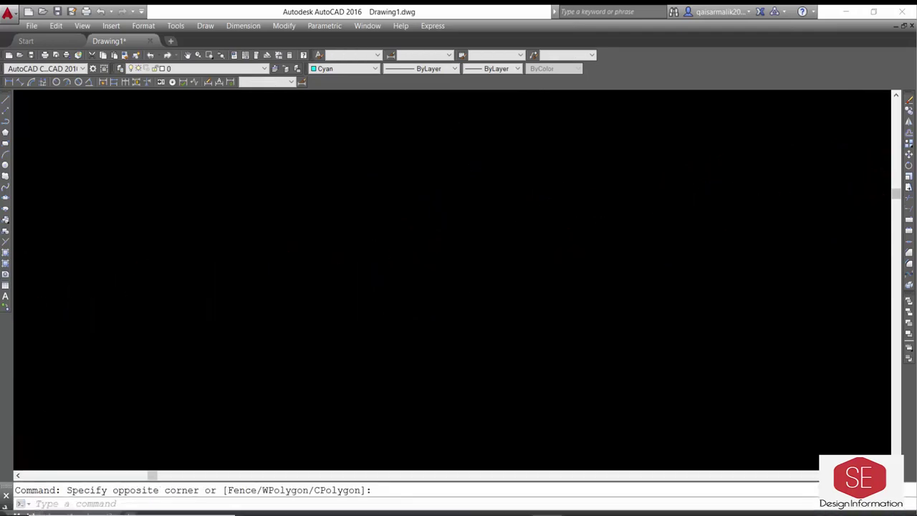
key(Escape)
scroll(522, 236, down, 3)
Step: Open PNEZ in Notepad, select all its comma-delimited lines and copy them
scroll(423, 264, up, 2)
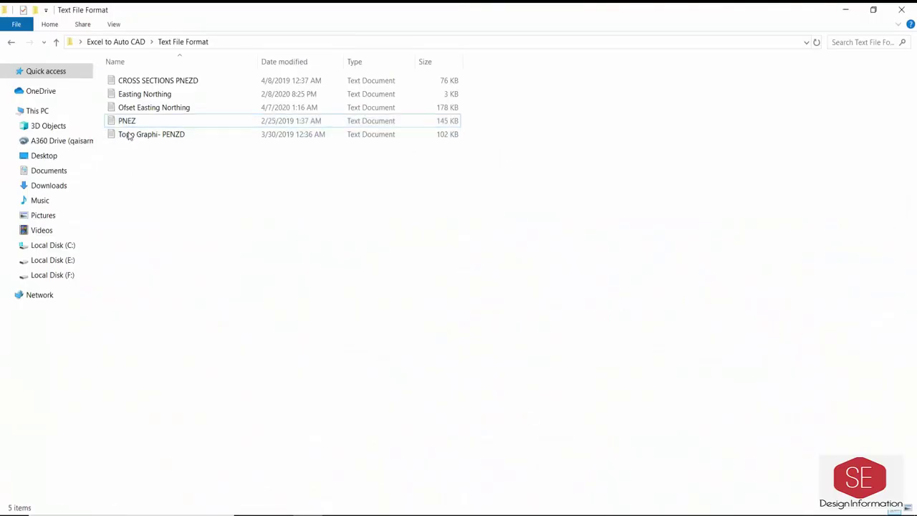
double_click(128, 122)
scroll(537, 215, down, 13)
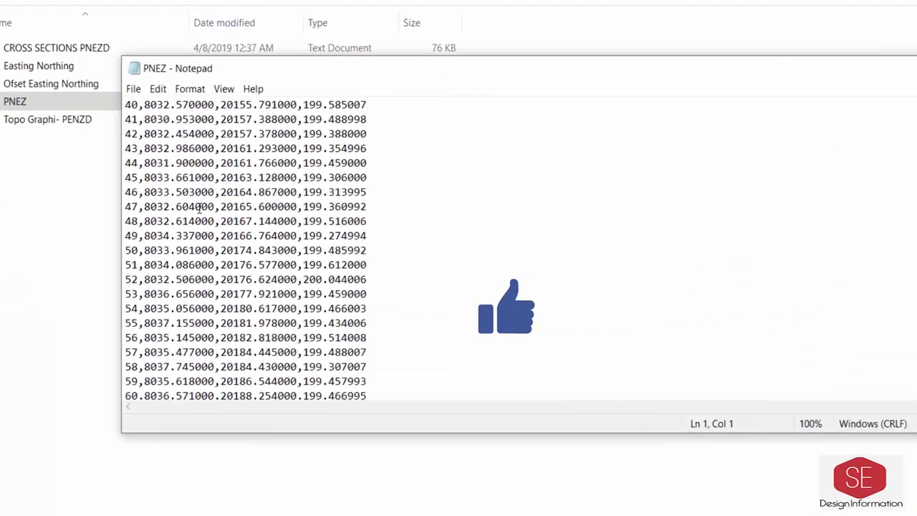
scroll(538, 215, down, 6)
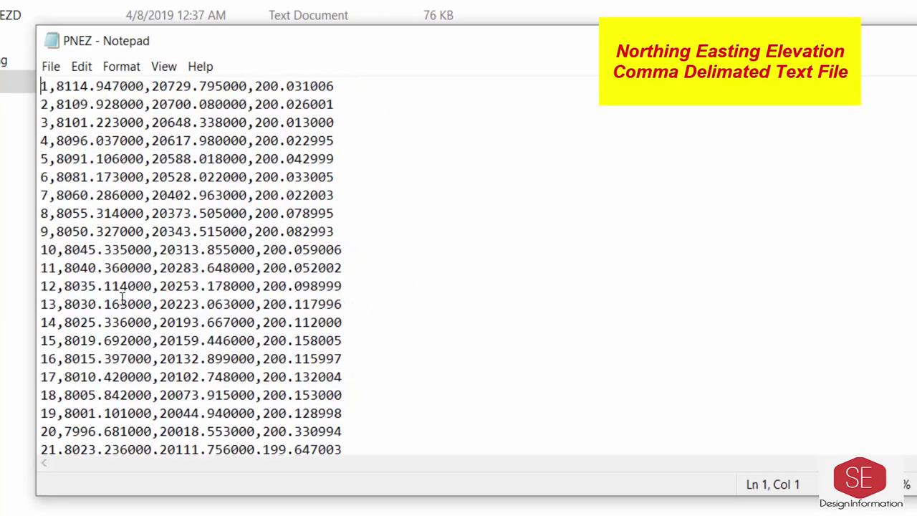
click(153, 140)
key(ctrl+a)
right_click(101, 127)
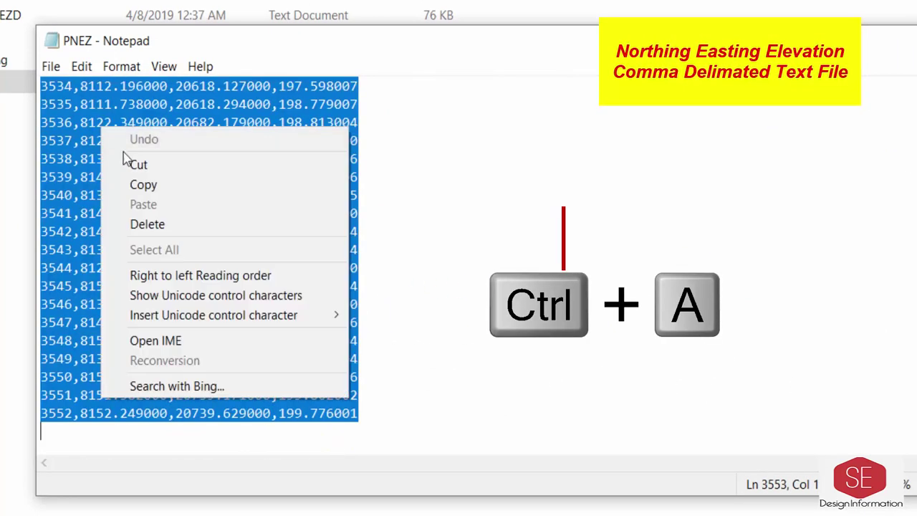
click(153, 188)
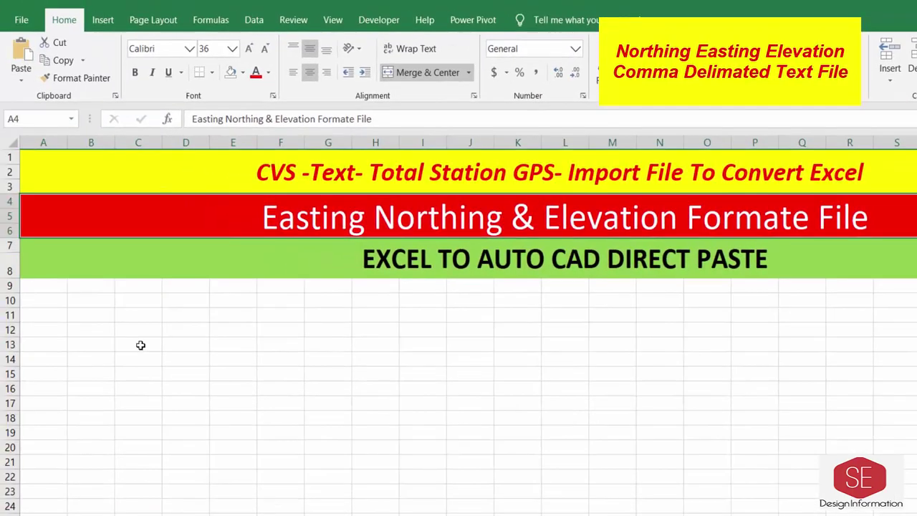
click(139, 344)
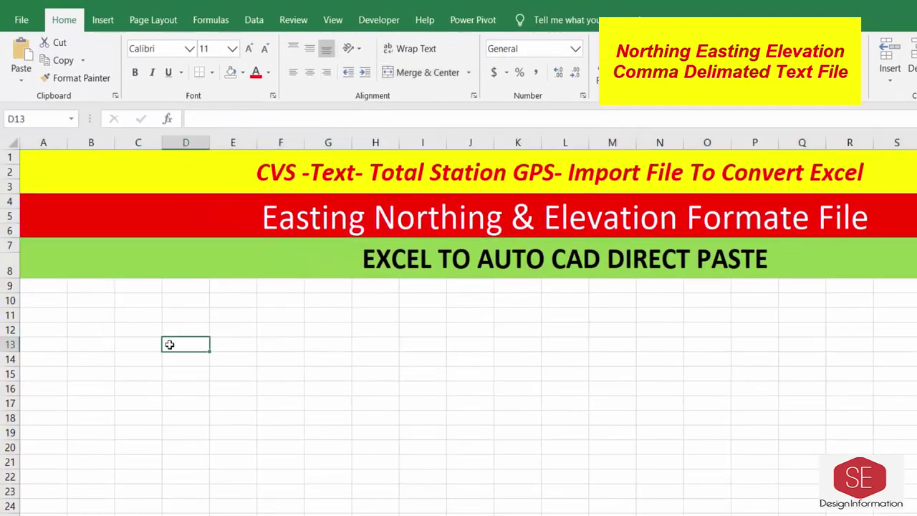
Step: Paste the PNEZ coordinate lines as plain text at C13 and select the pasted column
right_click(149, 341)
click(173, 68)
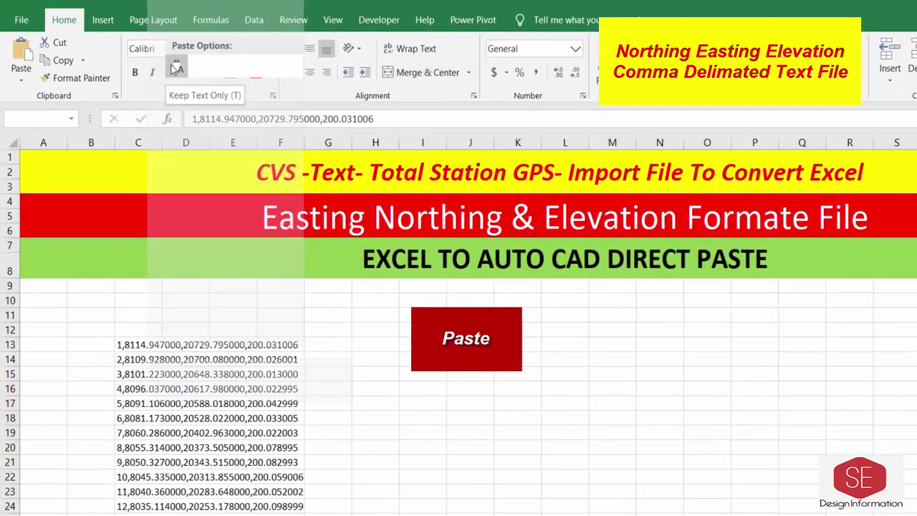
click(144, 344)
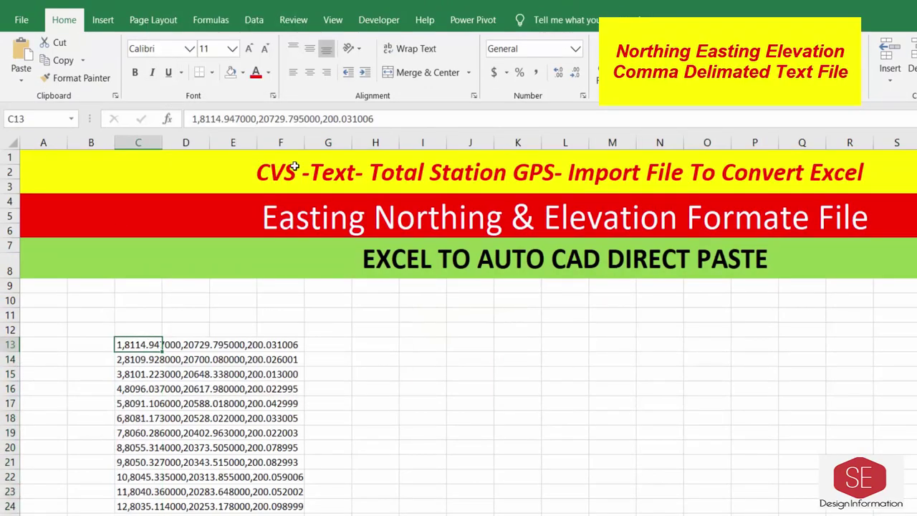
click(136, 359)
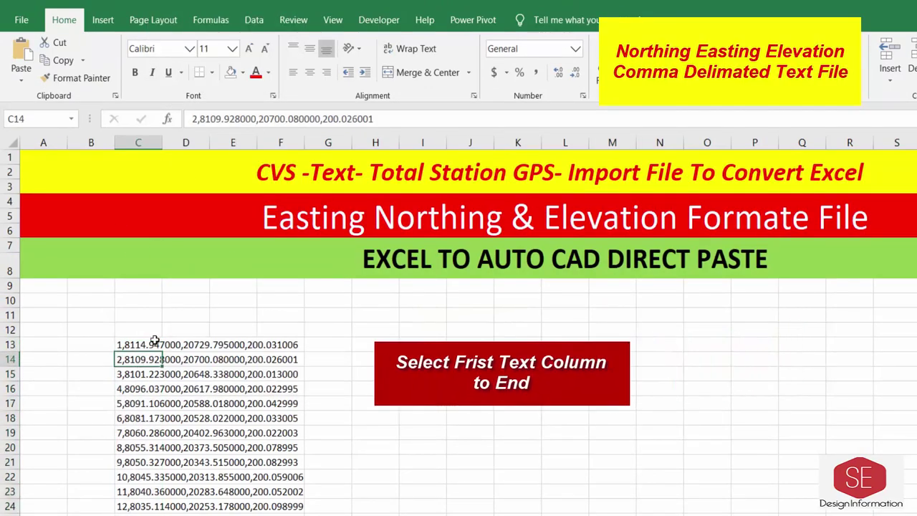
drag(138, 344, 138, 512)
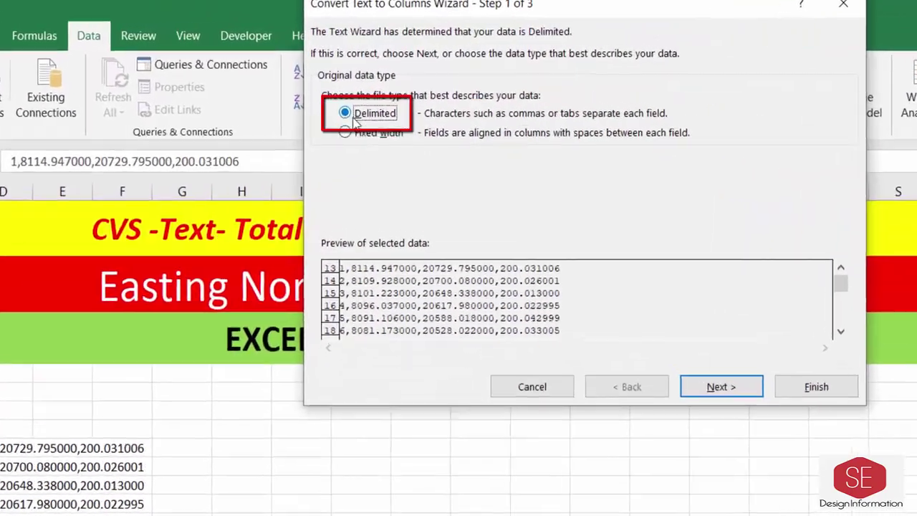
Step: Split the selected lines at commas into point number, easting, northing and elevation columns
click(741, 399)
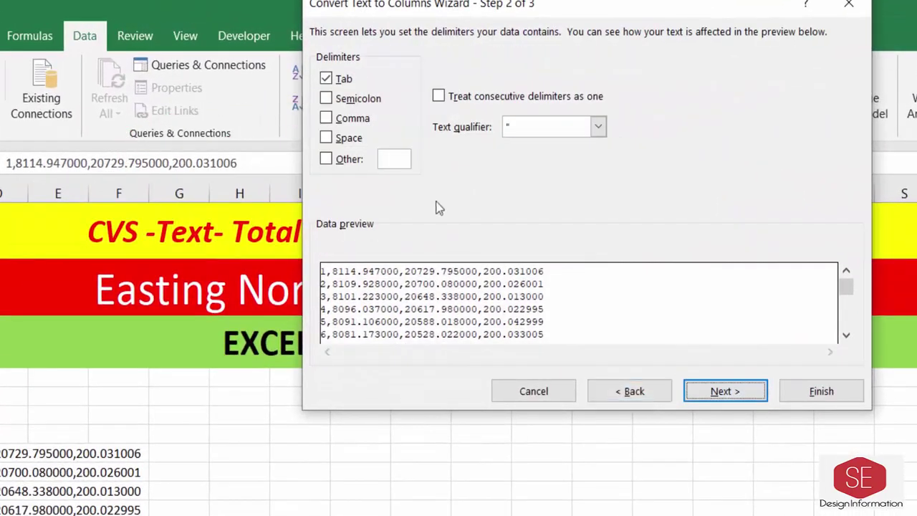
click(325, 118)
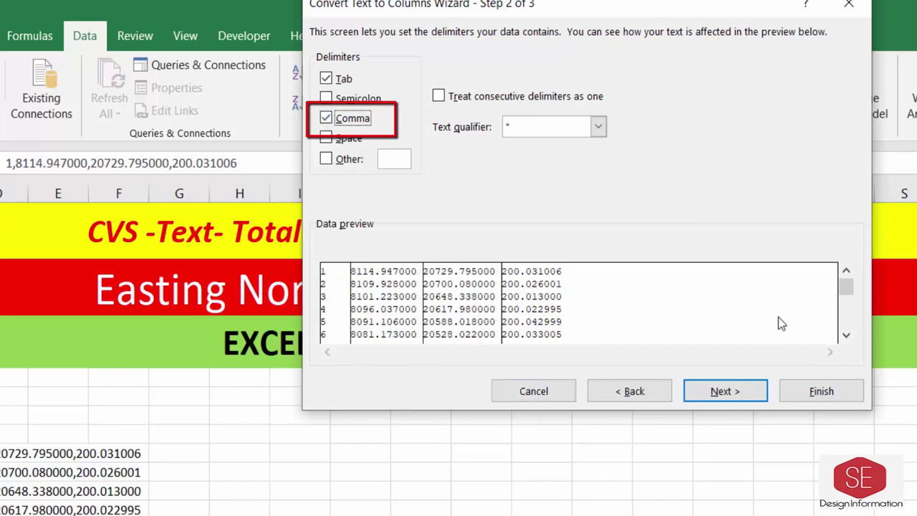
drag(844, 337, 846, 333)
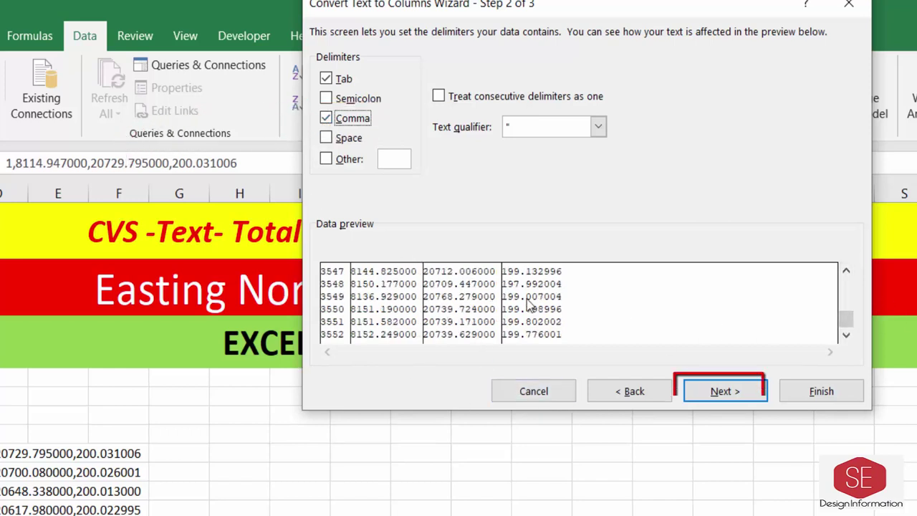
click(721, 395)
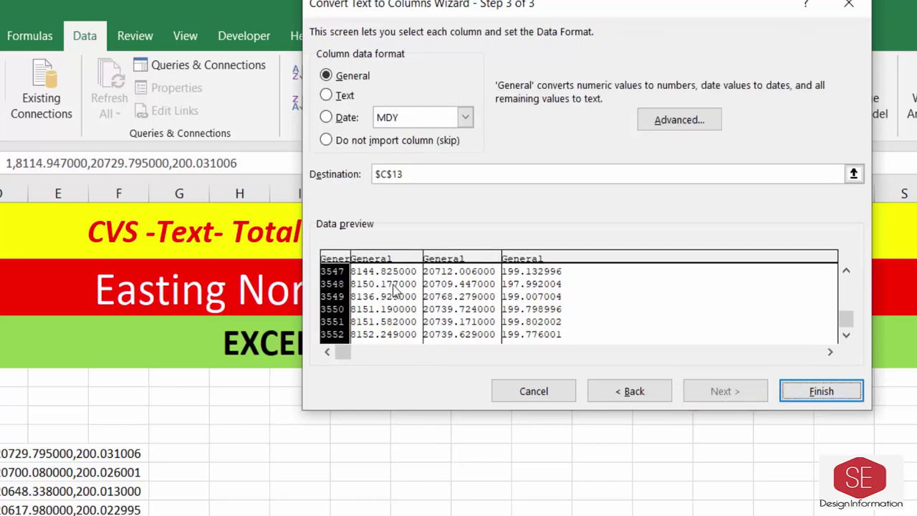
drag(847, 313, 850, 268)
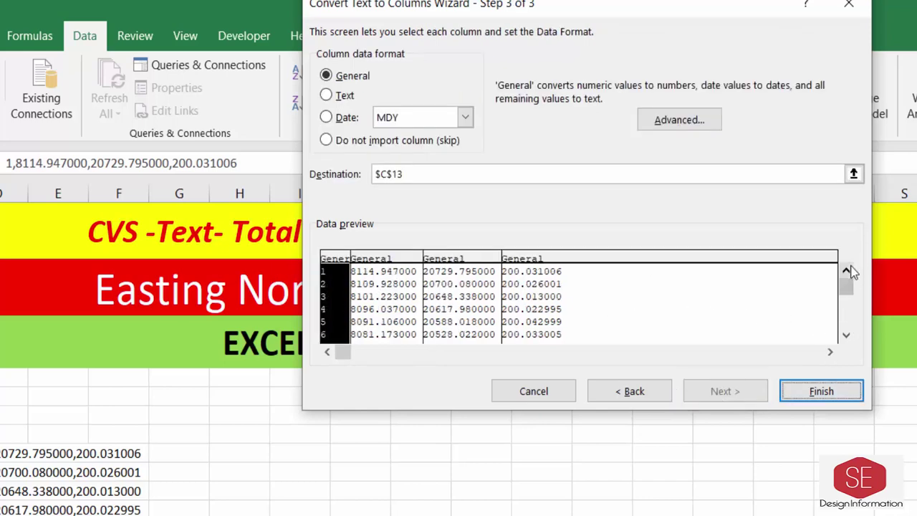
click(817, 390)
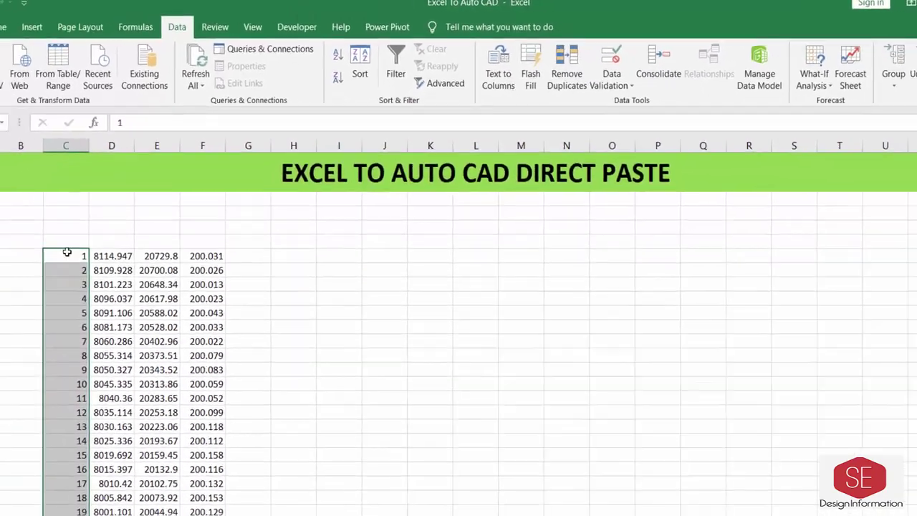
Step: Apply inside borders to the split coordinate table through Format Cells
key(Right)
key(Right)
key(Right)
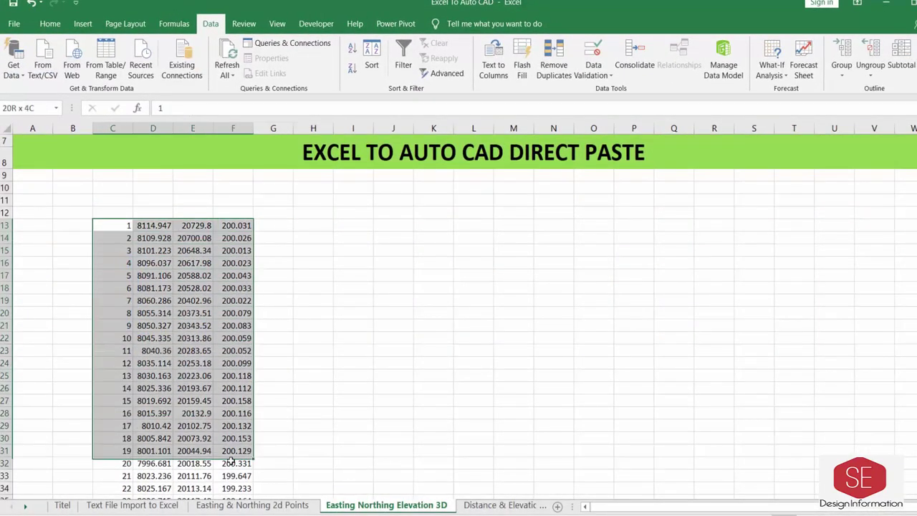
drag(132, 224, 215, 465)
scroll(215, 359, up, 6)
right_click(183, 357)
click(220, 301)
click(200, 172)
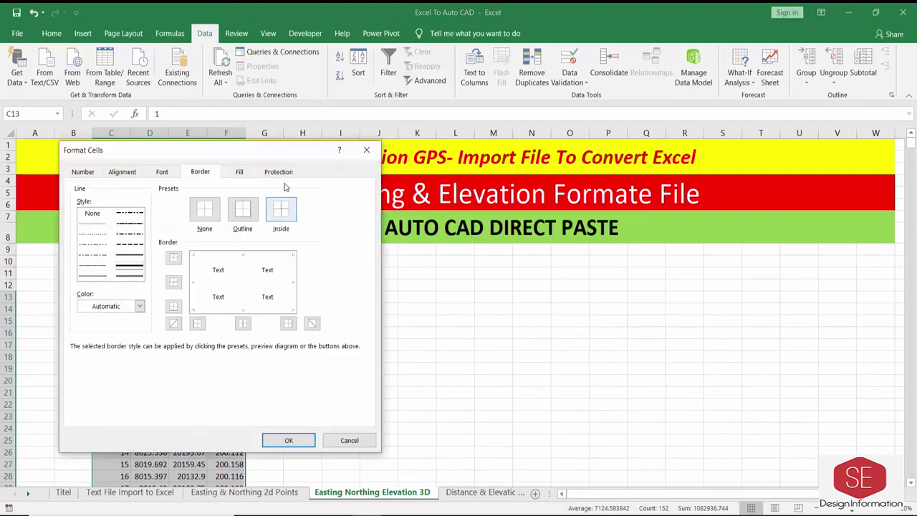
click(280, 210)
click(288, 440)
Step: Head columns C12:F12 as Point No, Northing, Easting and Elevation
click(106, 286)
text(pOI)
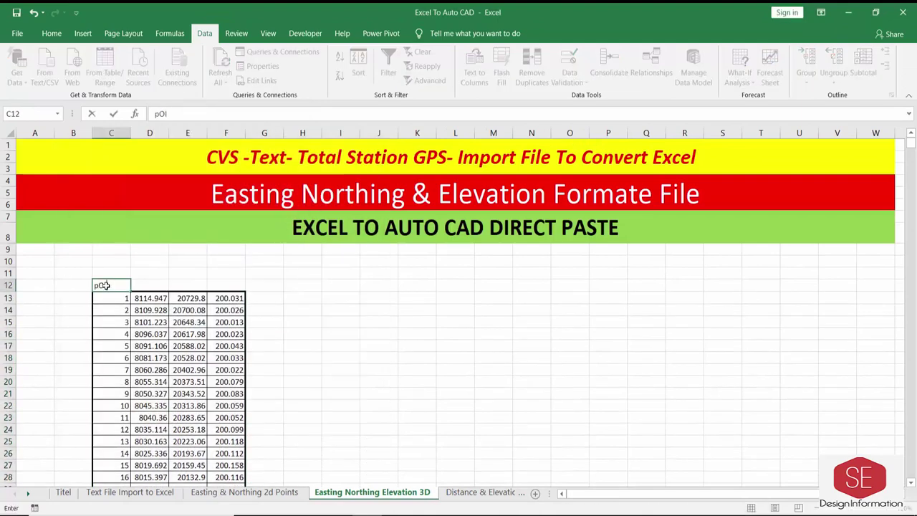
key(Tab)
text(Nort)
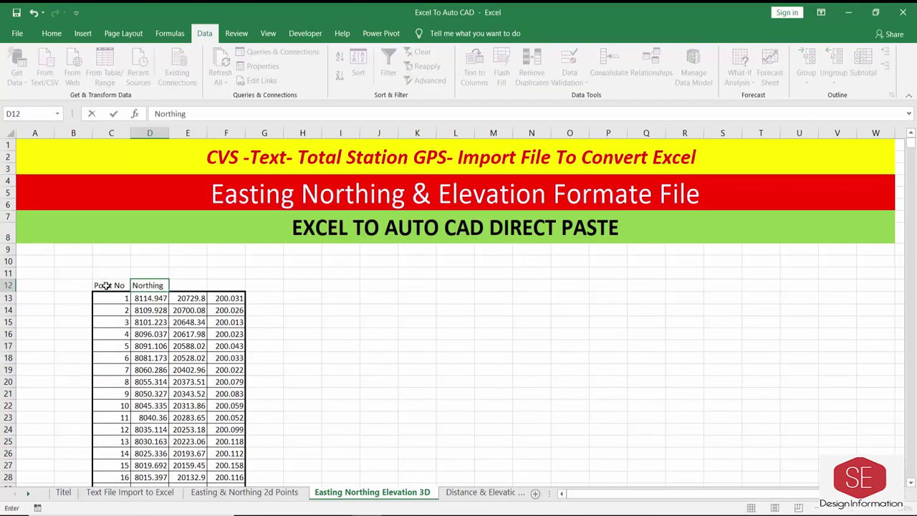
key(Tab)
text(Easting)
key(Tab)
text(Elev)
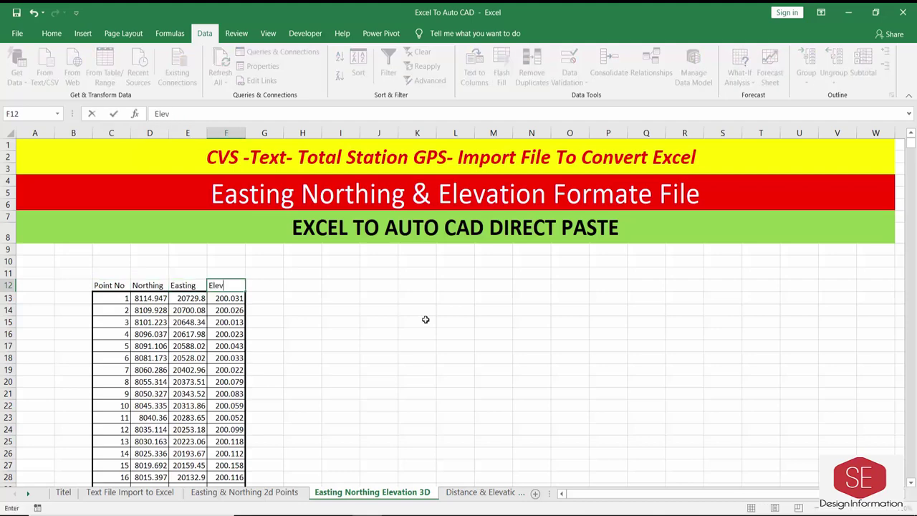
click(188, 298)
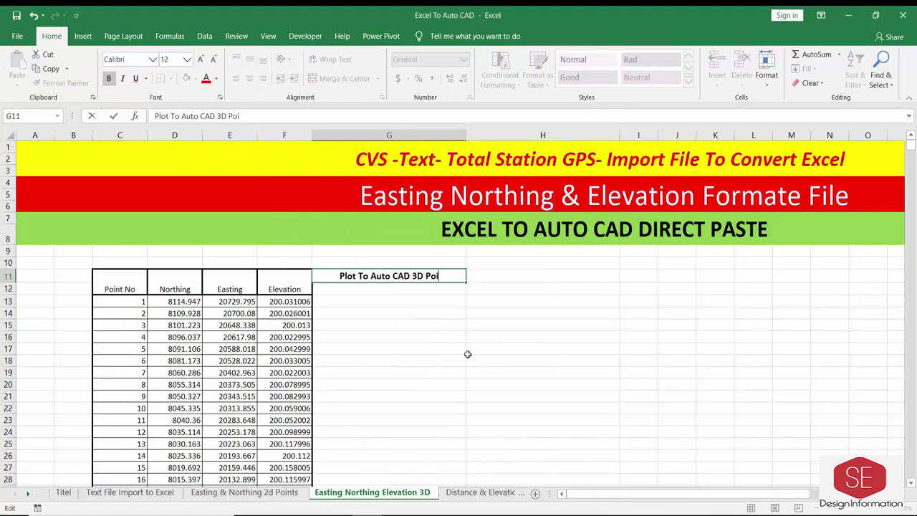
Step: Copy the G11 3D Point heading into H11 and edit it to 3D Poly Line
key(Return)
right_click(426, 276)
click(467, 255)
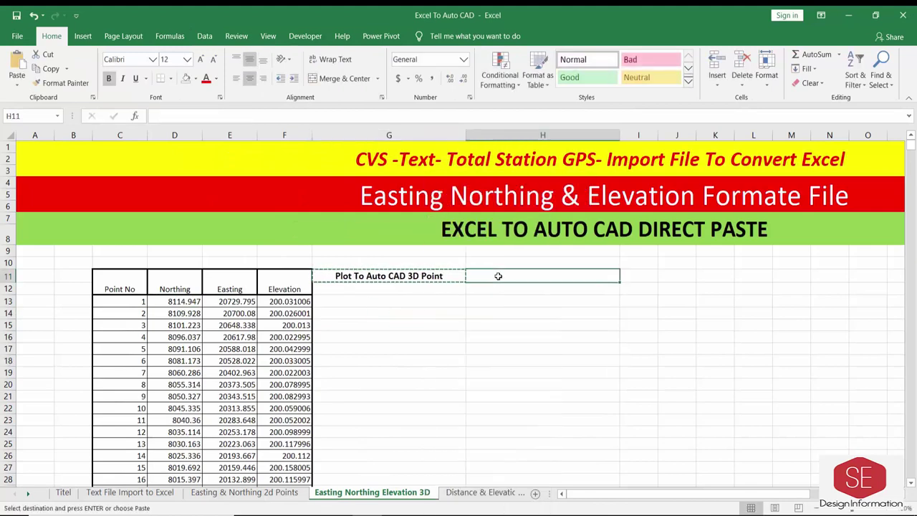
right_click(498, 276)
click(523, 287)
double_click(601, 275)
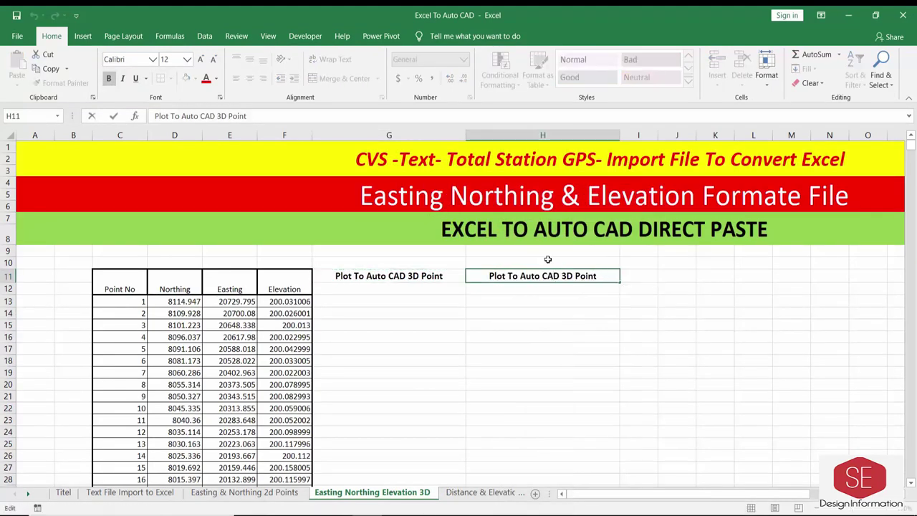
text(e)
key(Return)
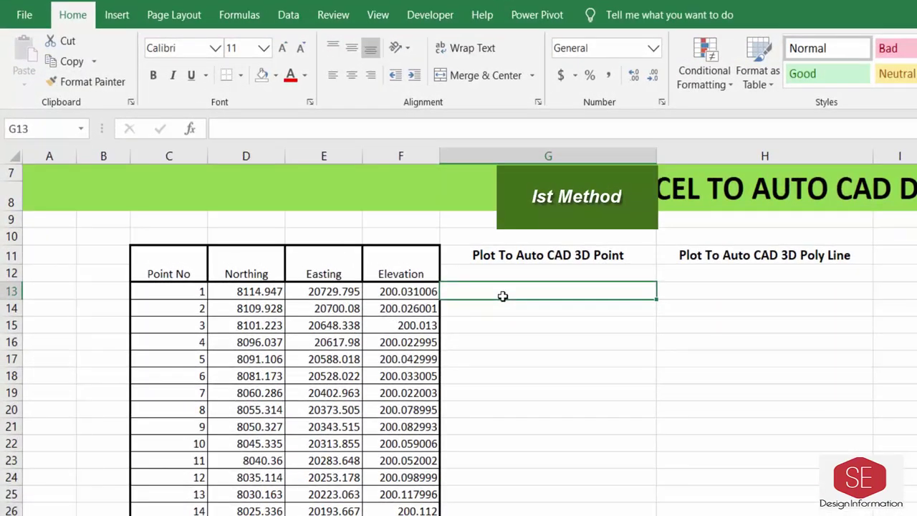
Step: Enter =E13&","&D13&","&F13 in G13 and fill it down column G
text(=E13&)
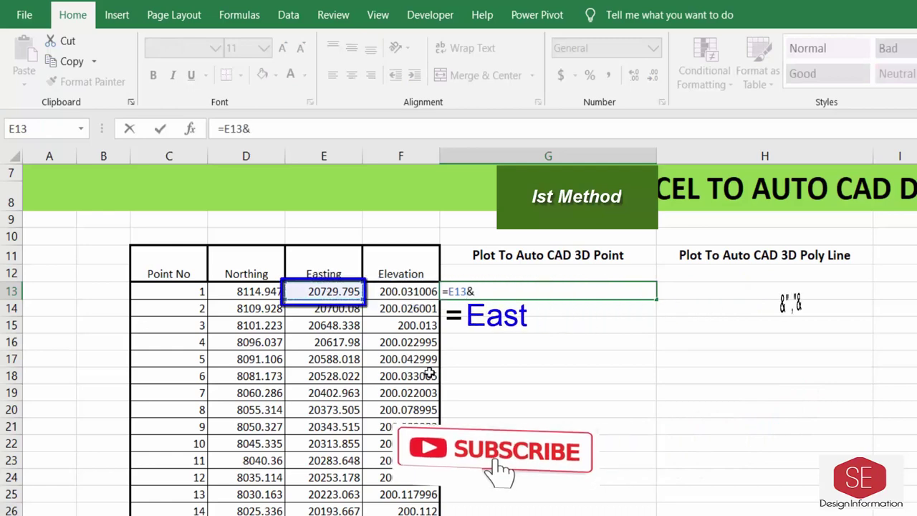
text(","&)
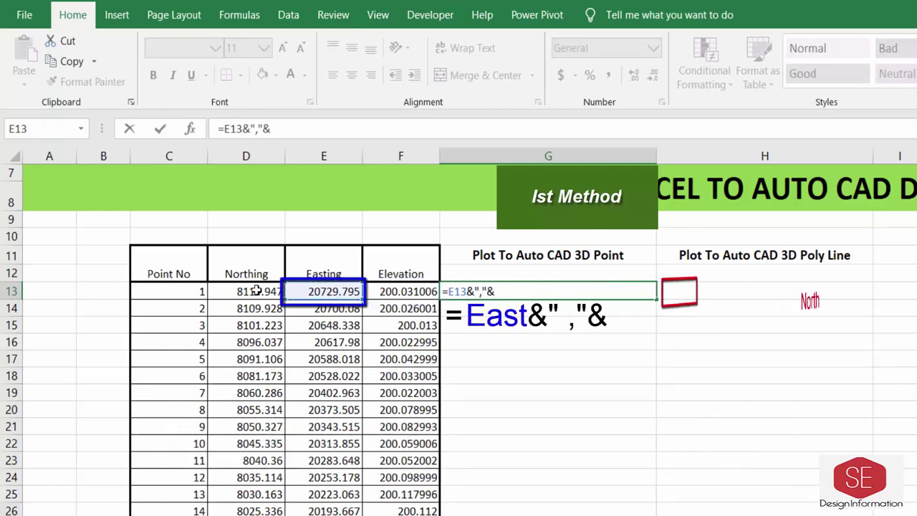
click(256, 290)
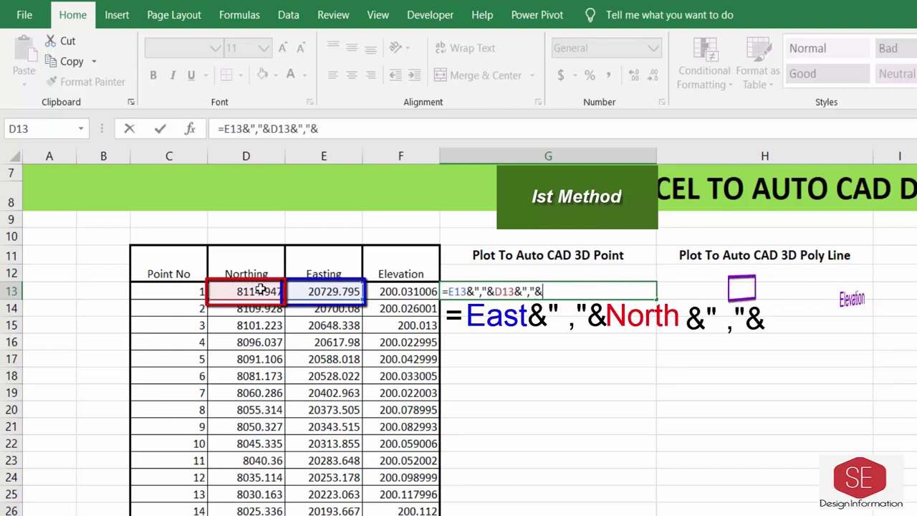
click(412, 289)
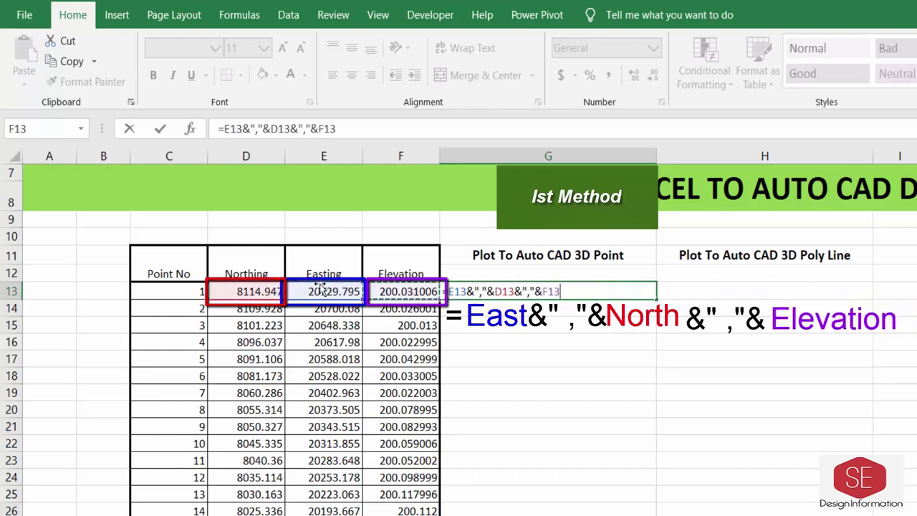
key(Return)
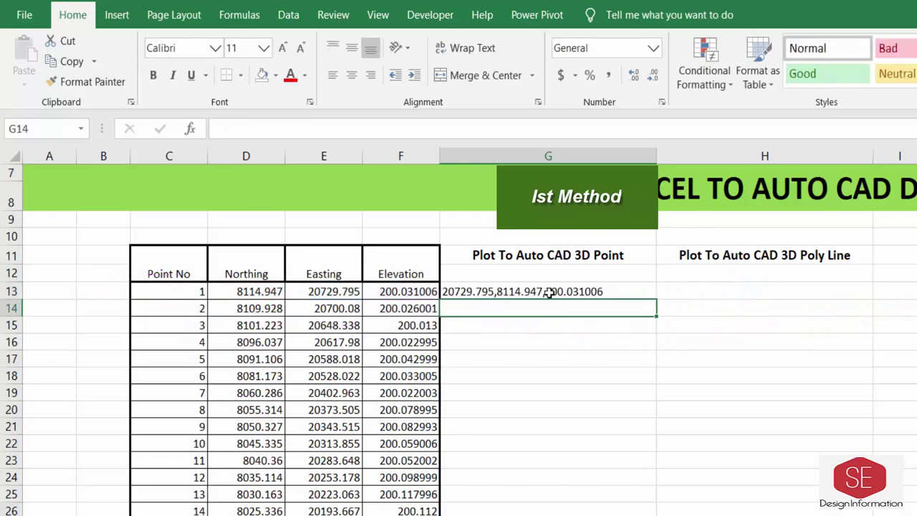
double_click(558, 291)
key(Escape)
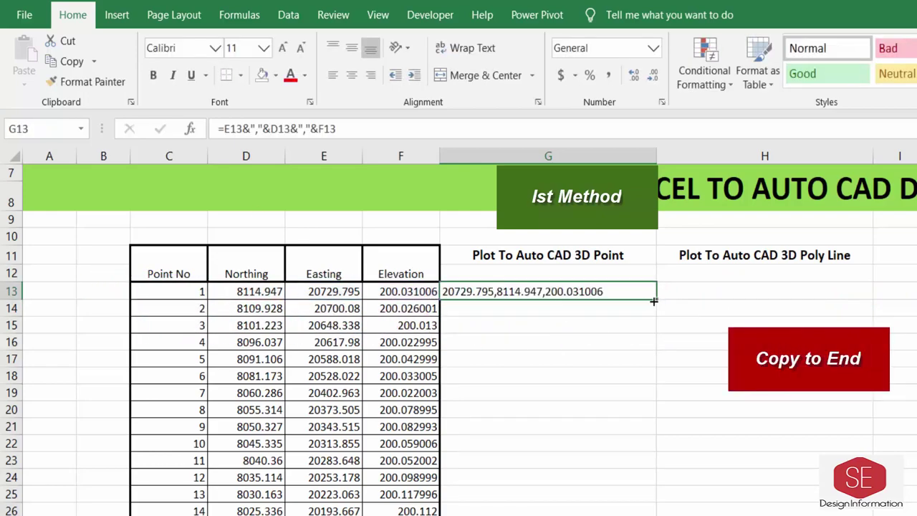
double_click(656, 300)
scroll(590, 374, down, 6)
scroll(594, 360, down, 13)
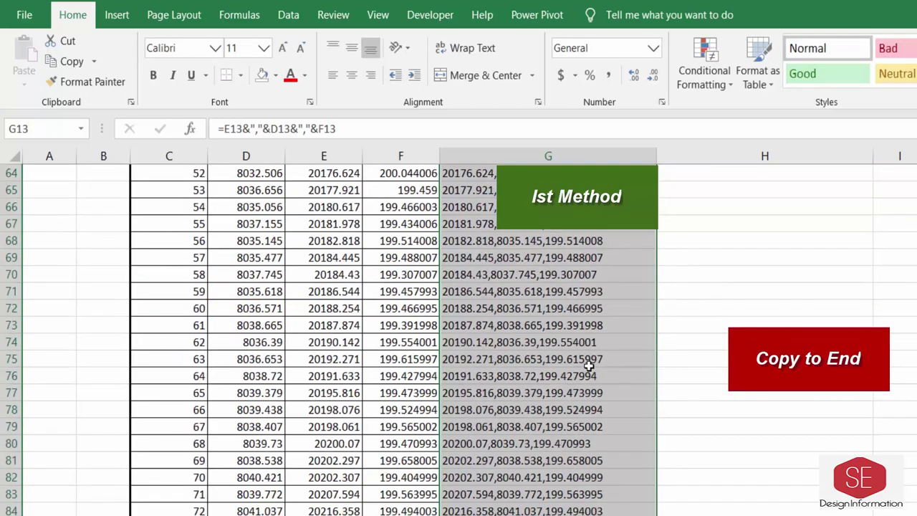
scroll(587, 362, up, 20)
click(724, 392)
Step: Enter =CONCATENATE(E13,",",D13,",",F13) in H13 via the Function Arguments dialog
text(=)
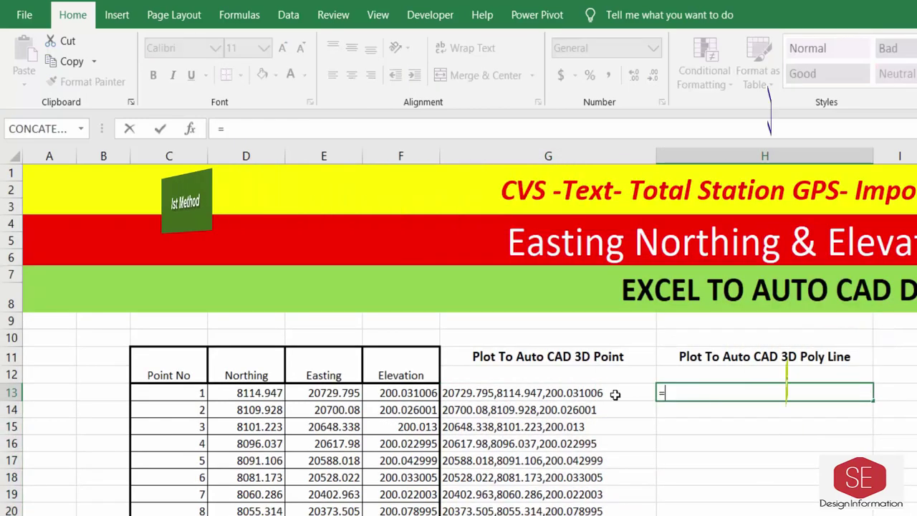
click(83, 132)
click(46, 321)
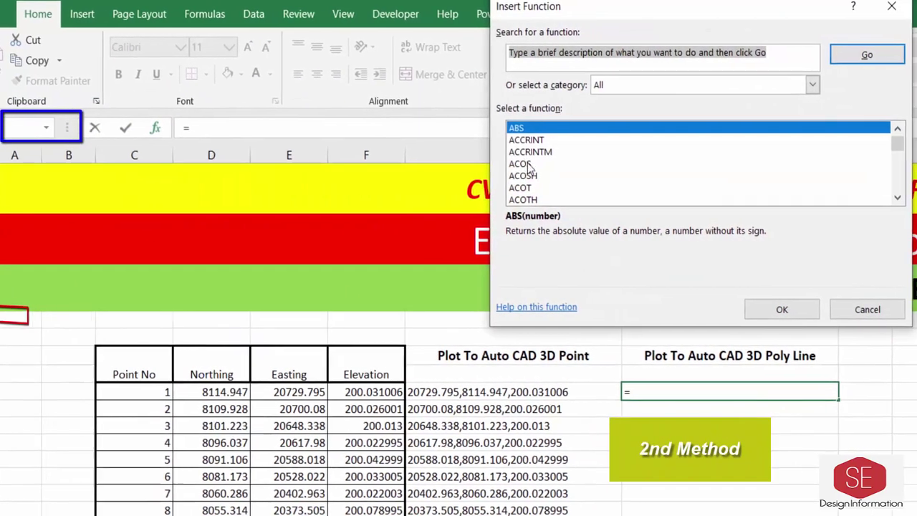
click(522, 197)
scroll(521, 185, down, 1)
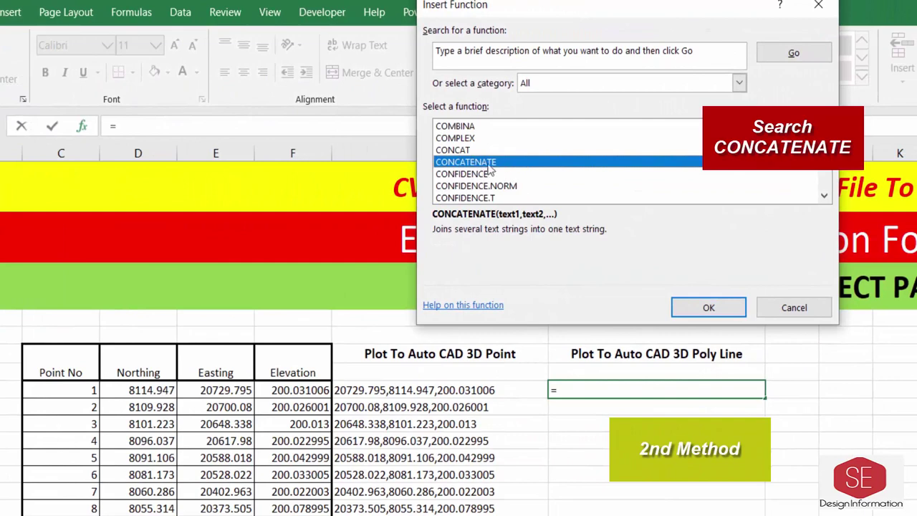
click(709, 307)
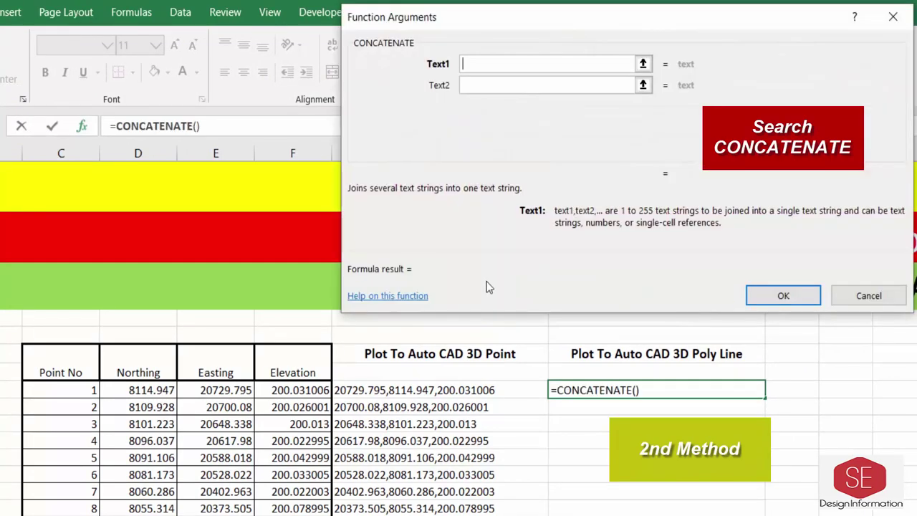
click(229, 390)
key(Tab)
text(,)
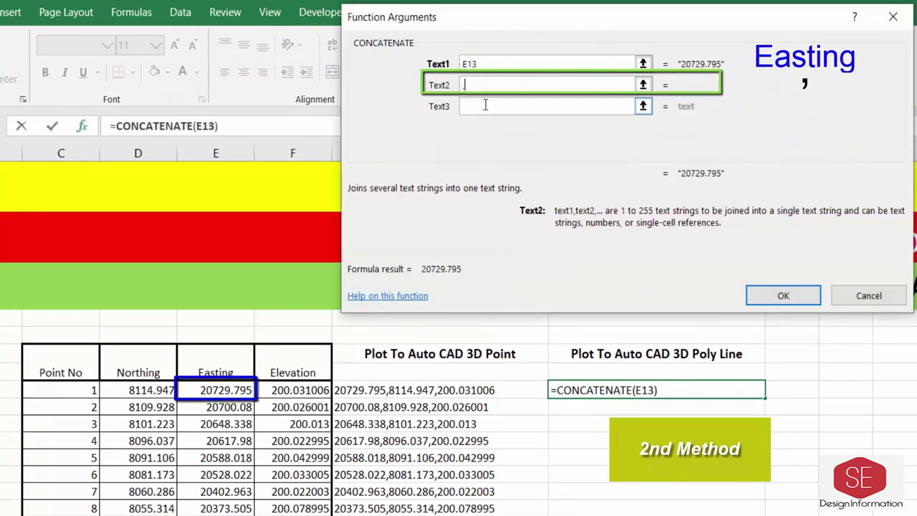
key(Tab)
text(D13)
click(507, 128)
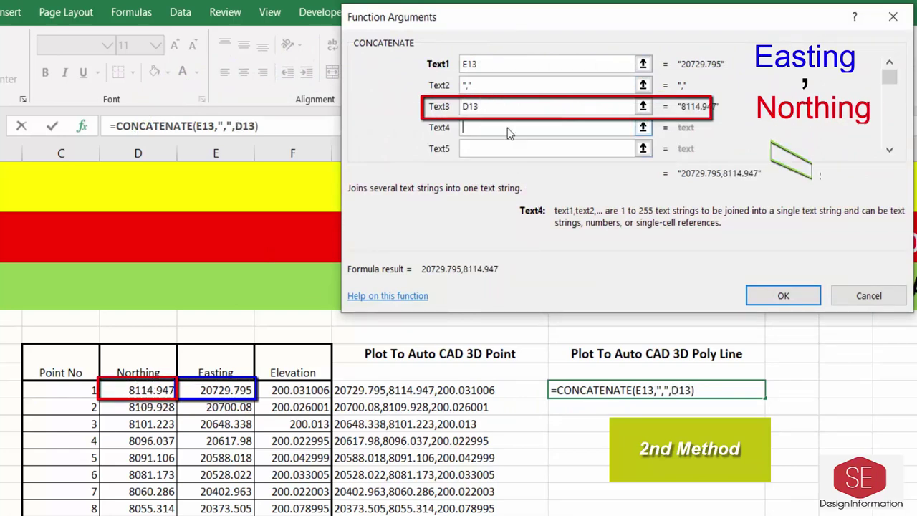
text(,)
key(Tab)
click(293, 391)
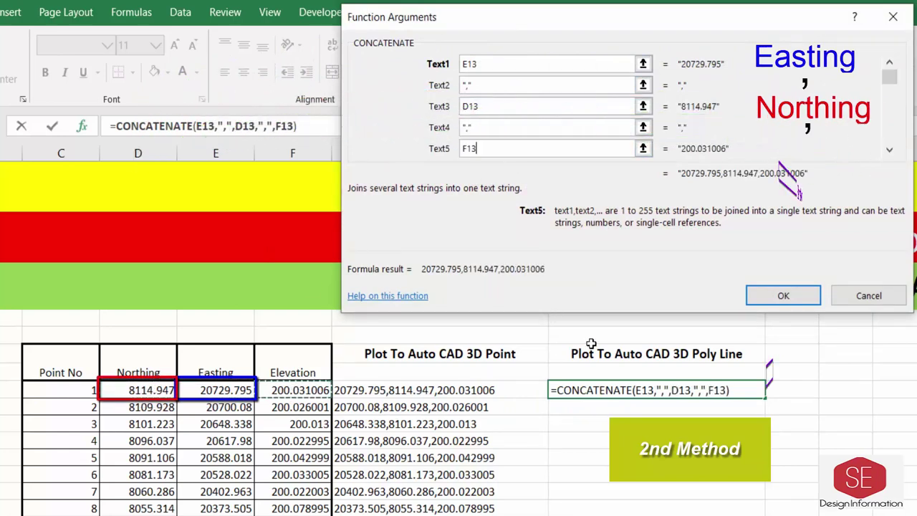
click(783, 296)
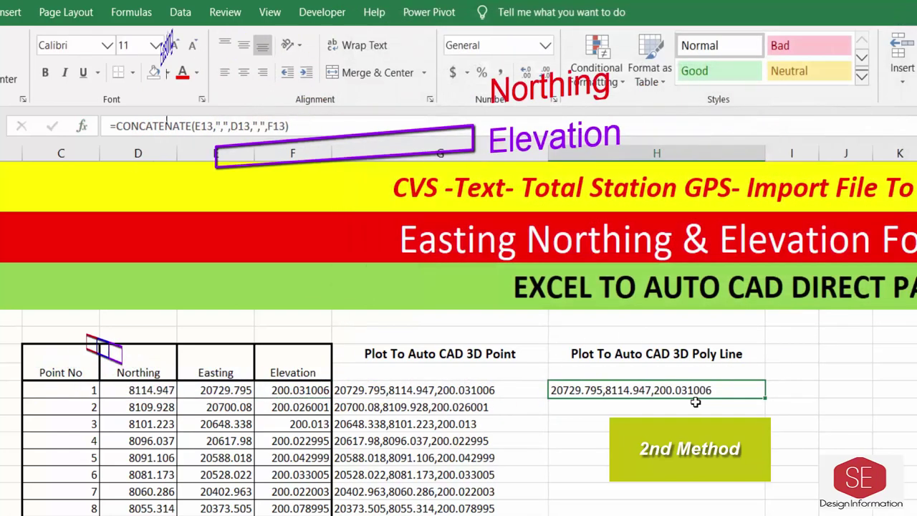
Step: Fill the CONCATENATE formula down the 3D Poly Line column H
double_click(745, 390)
key(Escape)
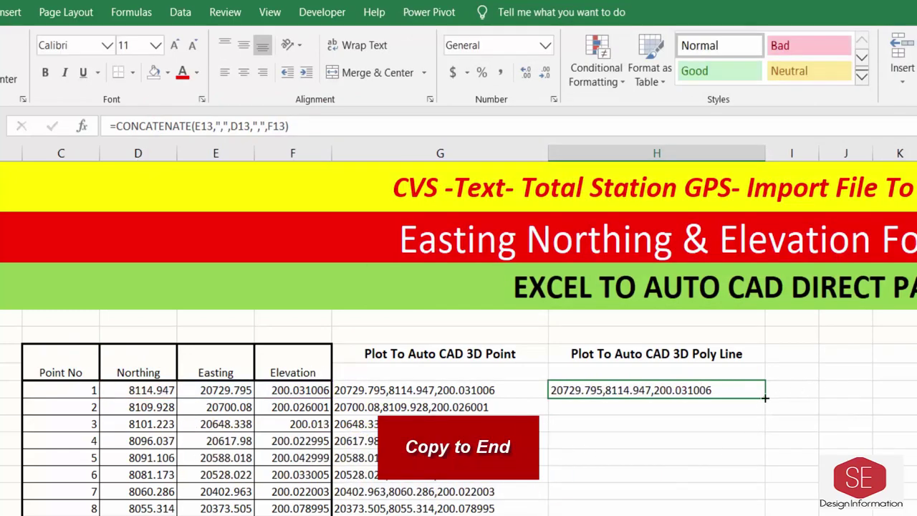
double_click(765, 398)
scroll(547, 378, up, 5)
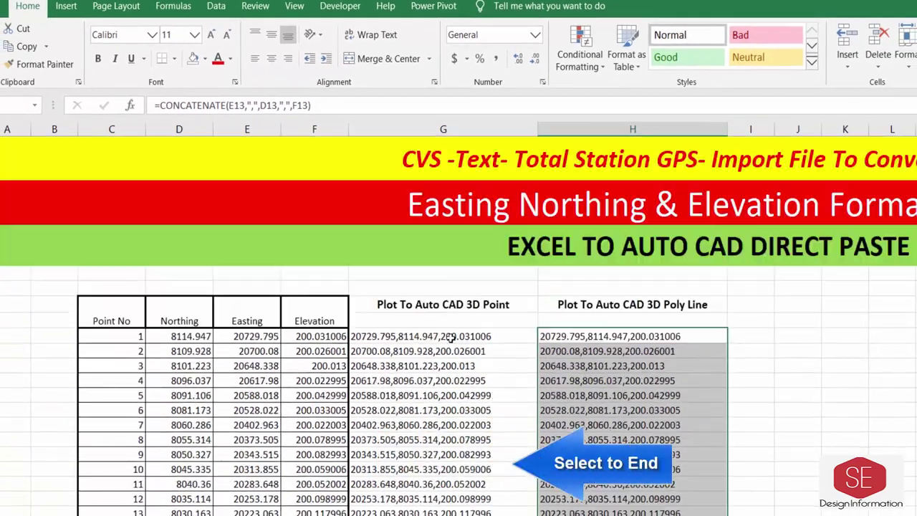
Step: Copy all the 3D Point strings from G13 to the end of column G
click(490, 336)
key(ctrl+shift+Down)
right_click(423, 379)
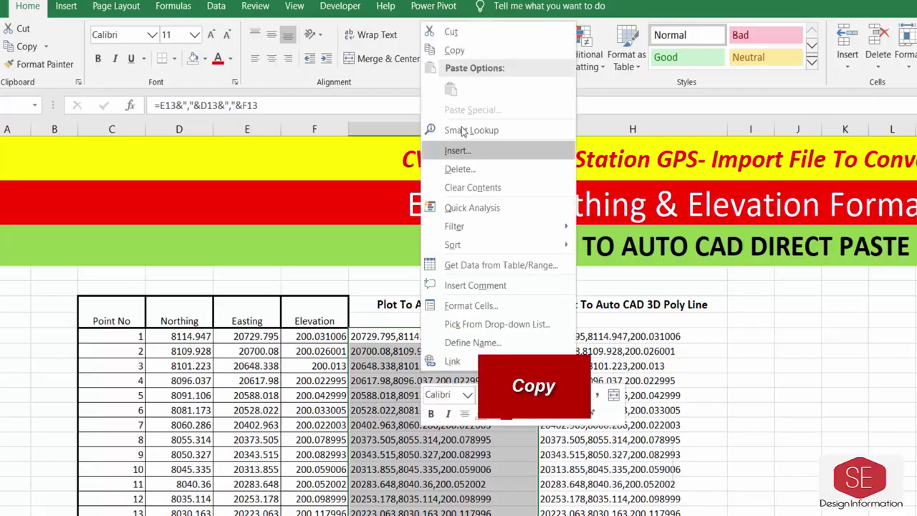
click(454, 52)
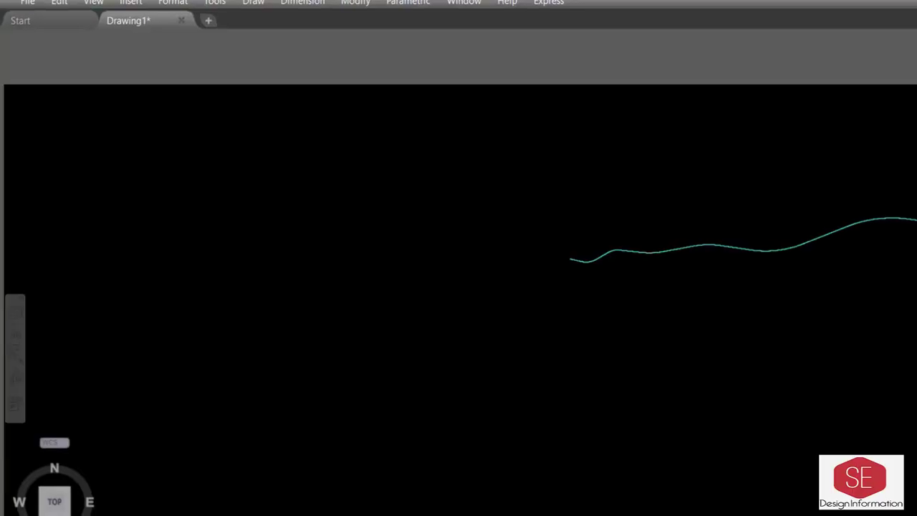
Step: Delete the old spline curve using a crossing selection
click(738, 162)
click(301, 373)
key(Delete)
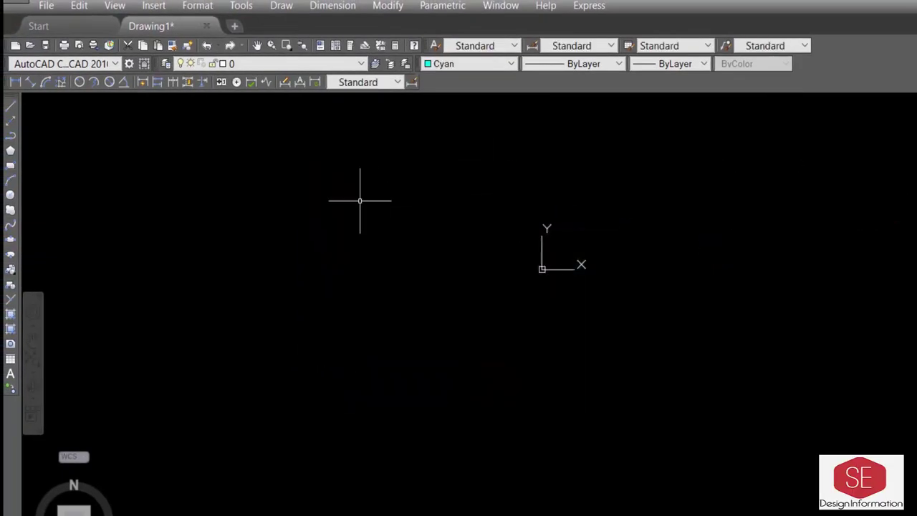
Step: Set the point style to the circled-square plus marker
click(189, 8)
click(207, 225)
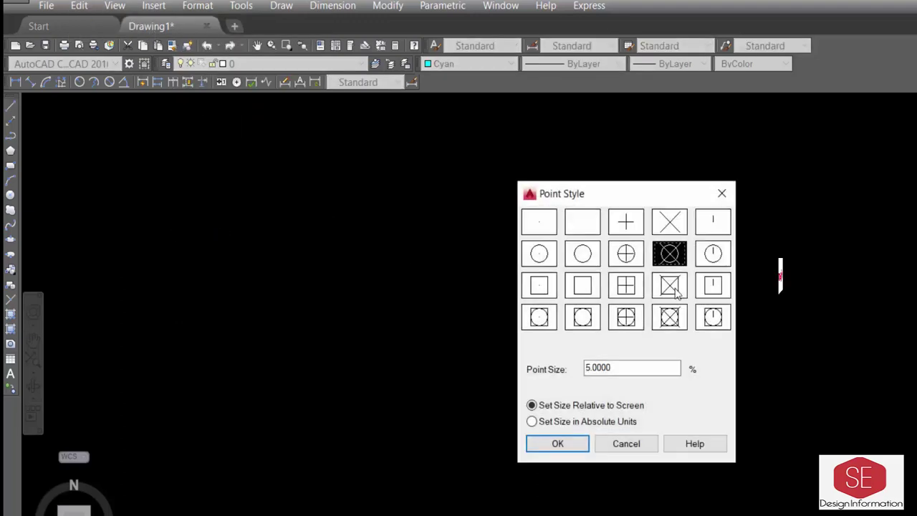
click(626, 316)
click(580, 435)
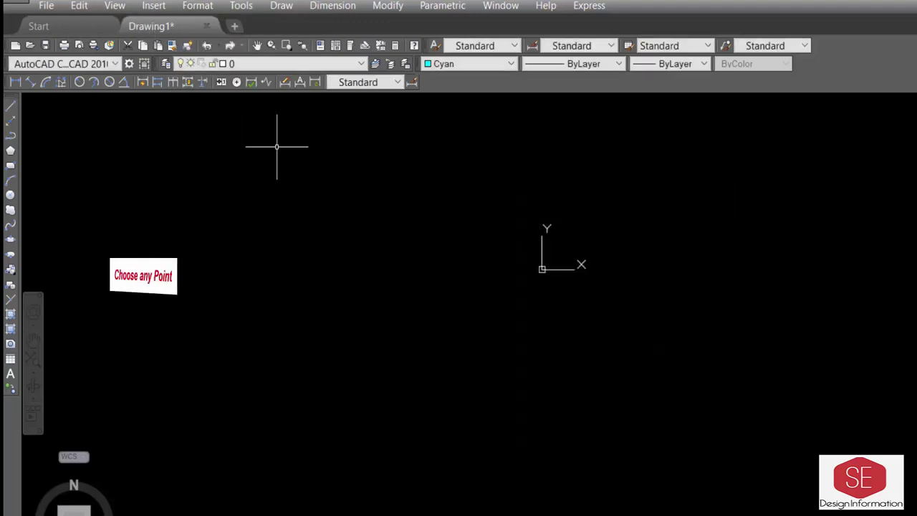
Step: Make Yellow the current colour and start the Multiple Point command
click(466, 63)
click(459, 109)
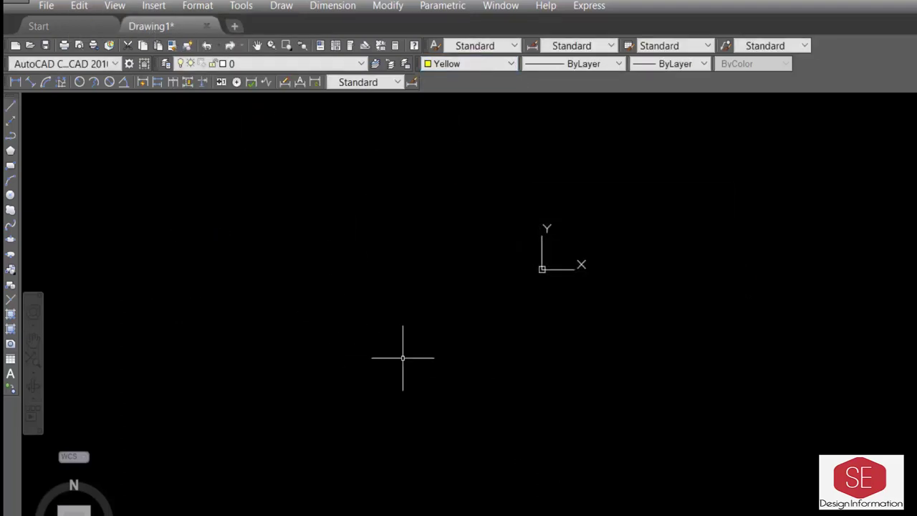
click(282, 5)
mouse_move(319, 304)
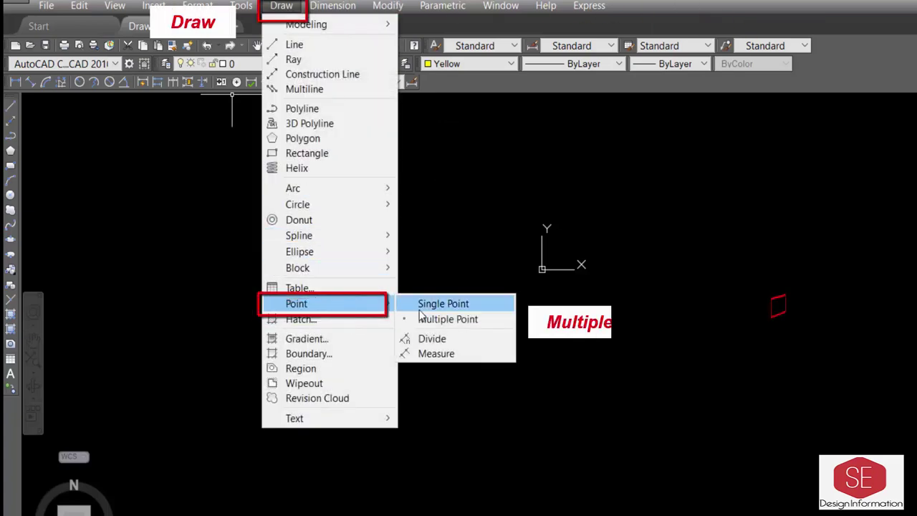
click(458, 321)
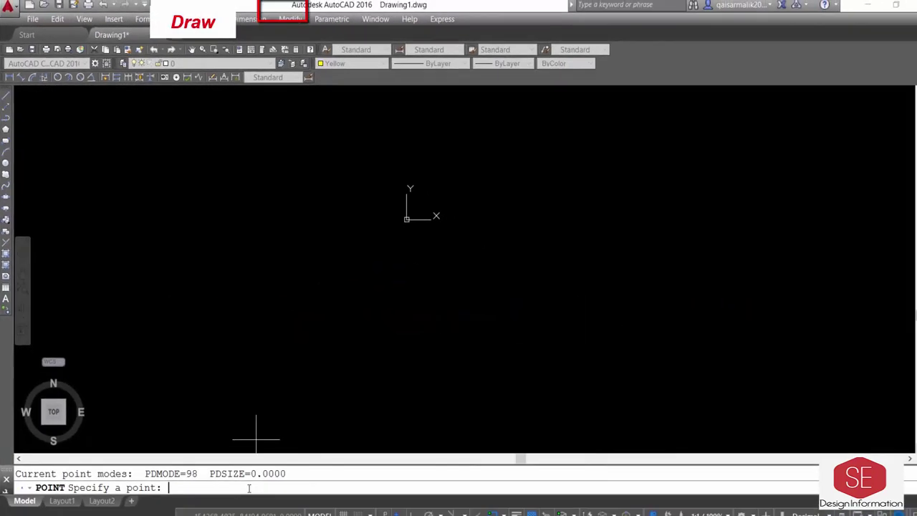
Step: Paste the copied coordinates as points, end POINT, and regenerate the display with RE
right_click(242, 355)
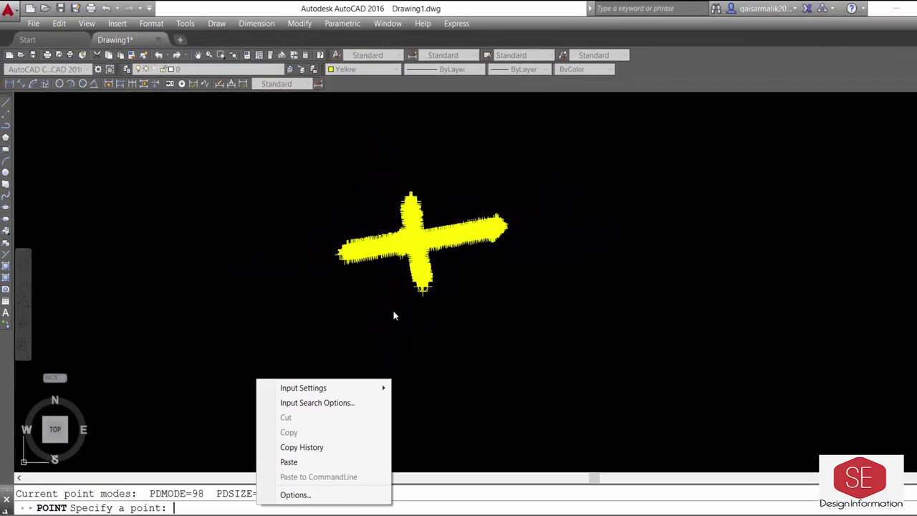
key(Escape)
key(Escape)
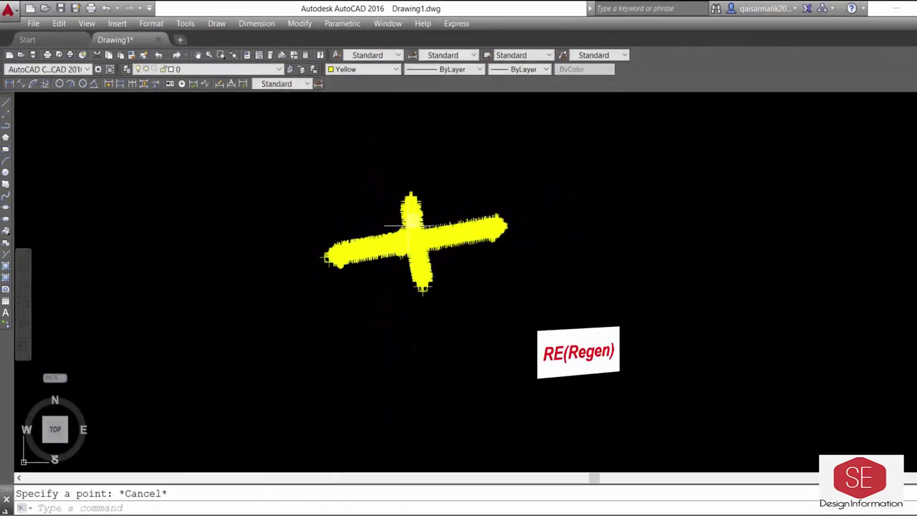
scroll(409, 228, up, 5)
key(Return)
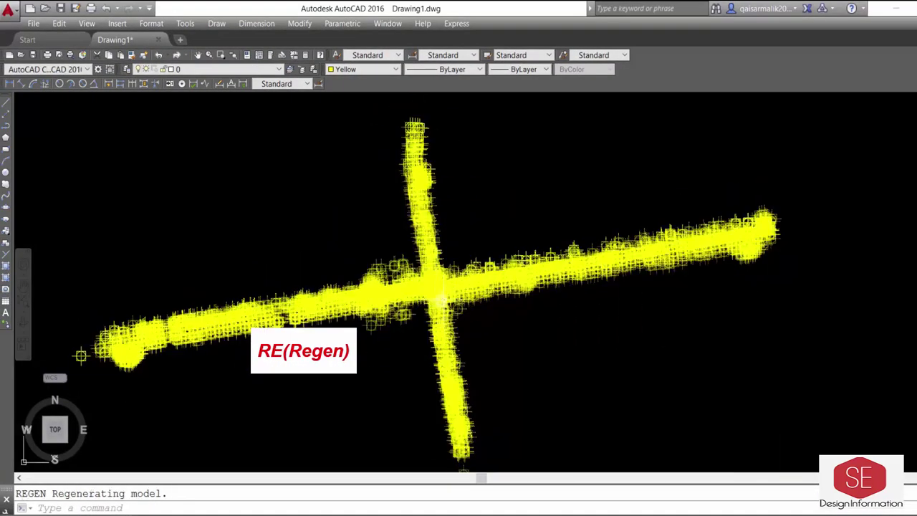
scroll(443, 297, up, 2)
text(RE)
key(Return)
scroll(444, 299, up, 2)
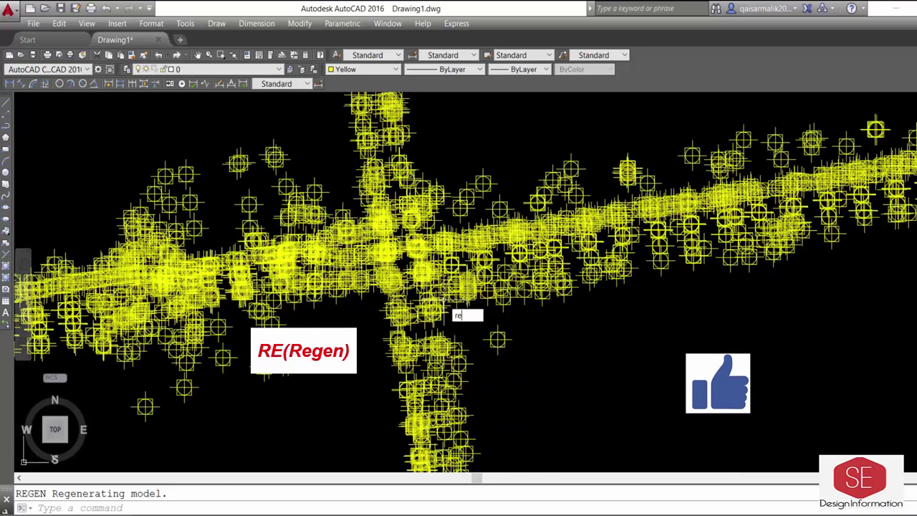
scroll(444, 299, up, 3)
scroll(445, 300, down, 5)
scroll(442, 304, down, 3)
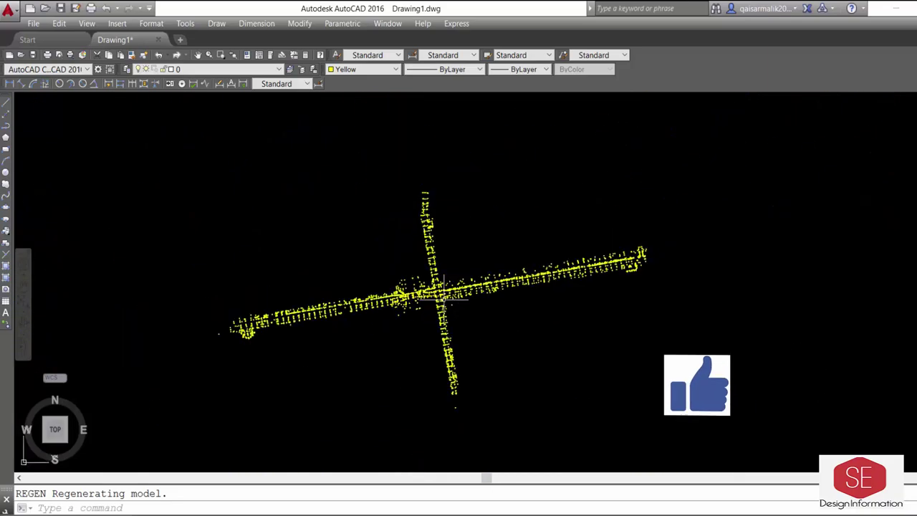
scroll(449, 306, up, 3)
Step: Check one imported point's X, Y and Z with the ID command
scroll(510, 200, up, 5)
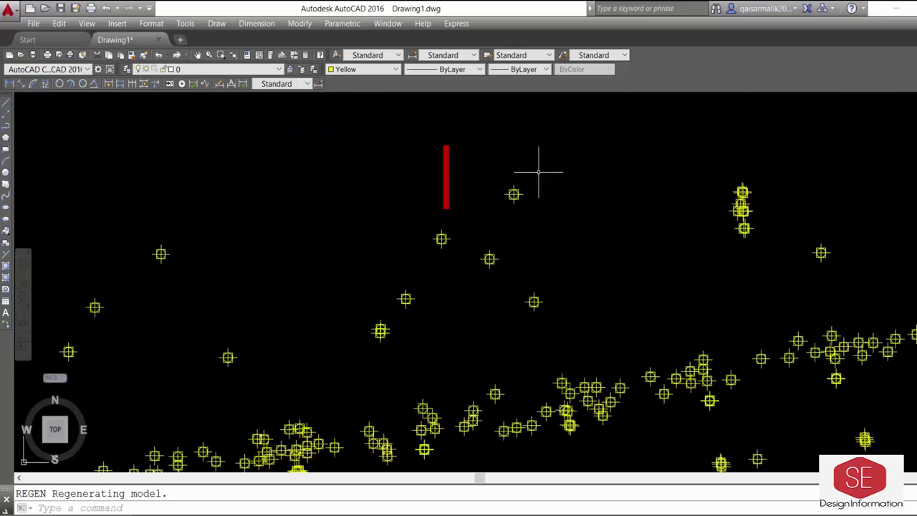
text(ID)
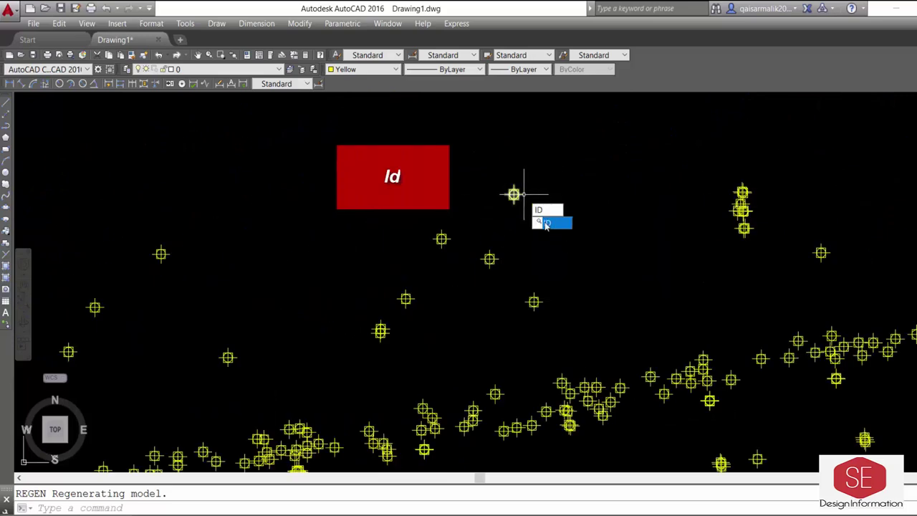
key(Return)
click(514, 194)
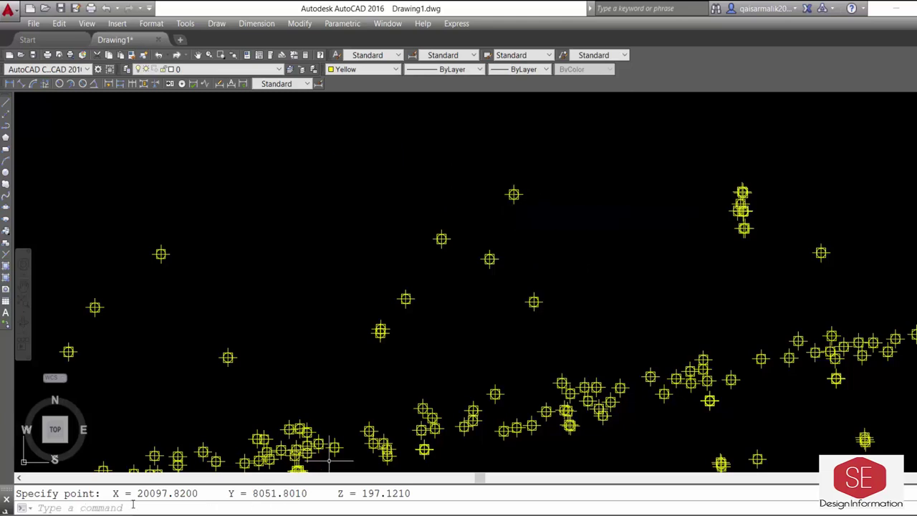
Step: LIST six crossing-selected points to confirm elevations such as Z=197.1210, then zoom to fit
click(551, 151)
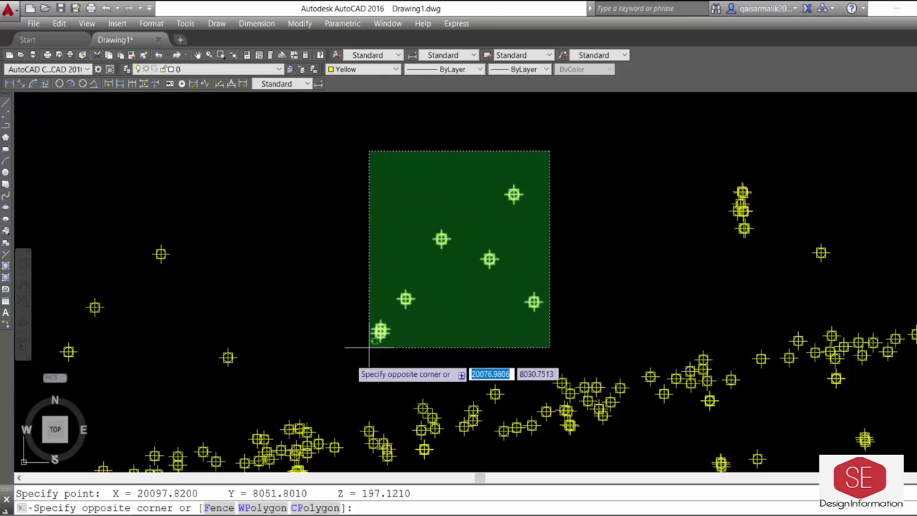
click(335, 368)
key(Return)
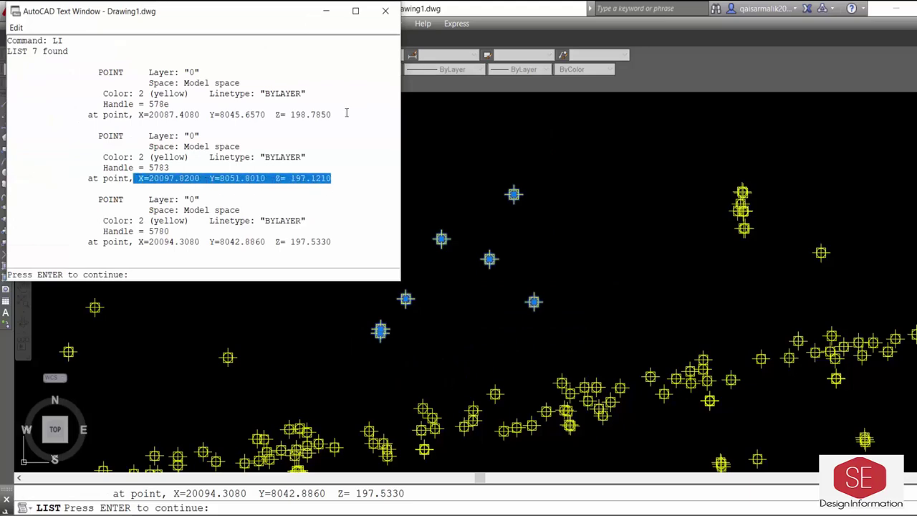
drag(346, 112, 134, 113)
key(Escape)
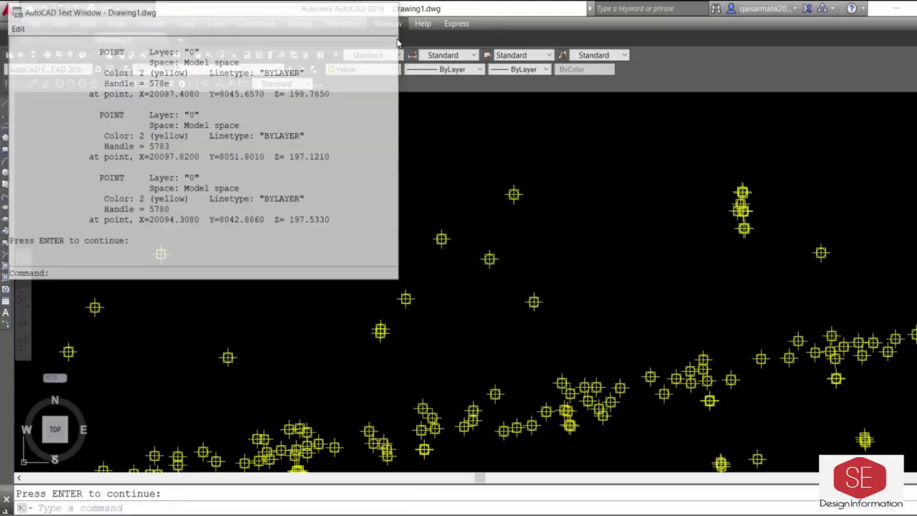
middle_click(451, 229)
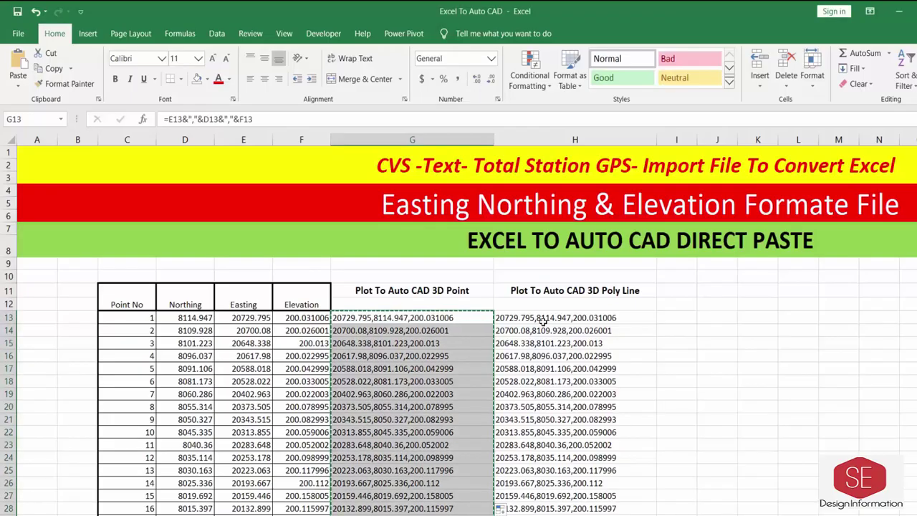
Step: Copy the 3D Poly Line strings from H13 to the end of column H
click(640, 323)
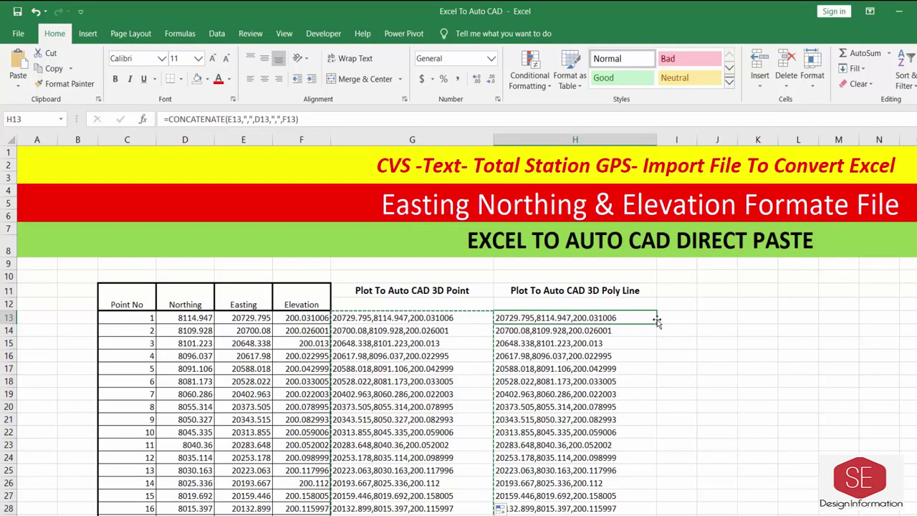
key(ctrl+shift+Down)
right_click(580, 318)
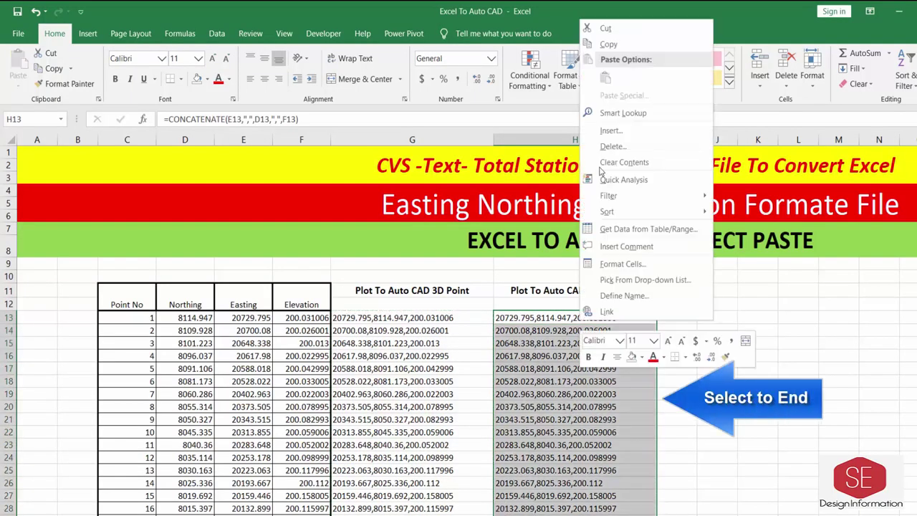
click(609, 45)
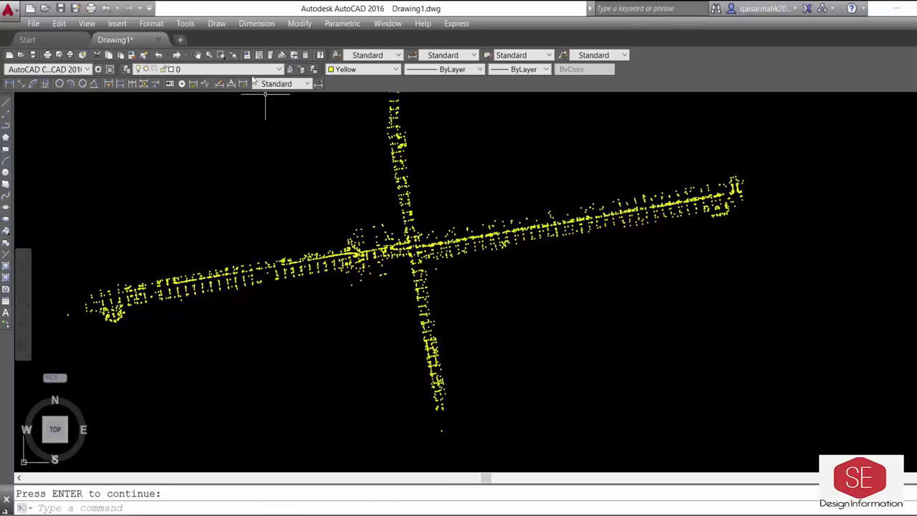
Step: Set the colour to Red, start 3DPOLY, and paste the copied coordinates as its vertices
click(354, 69)
click(343, 97)
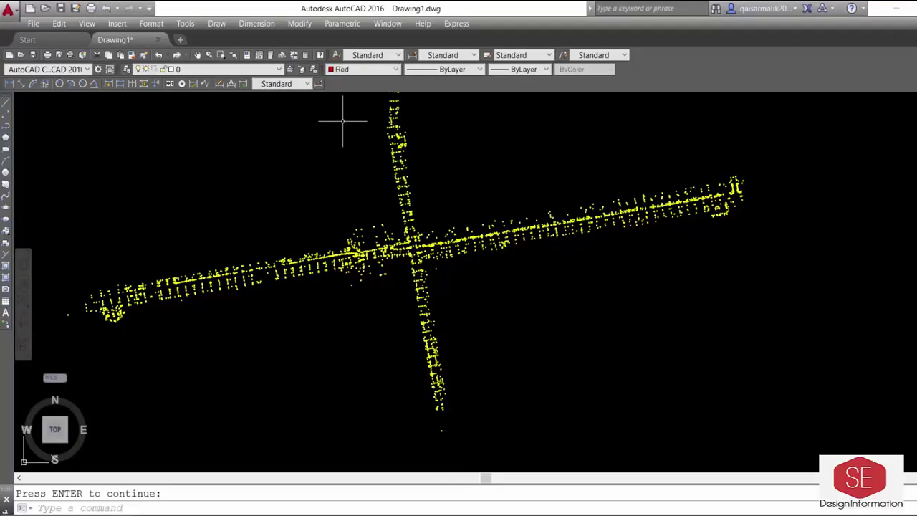
text(3d)
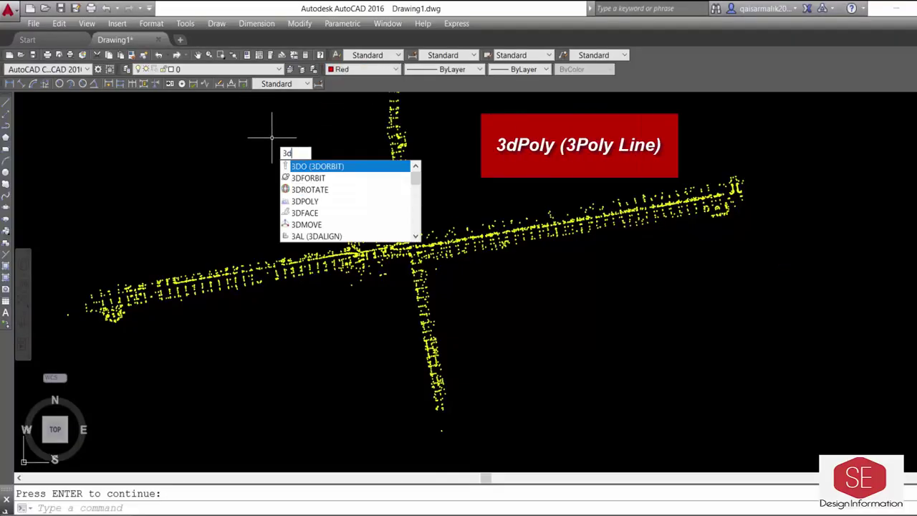
text(p)
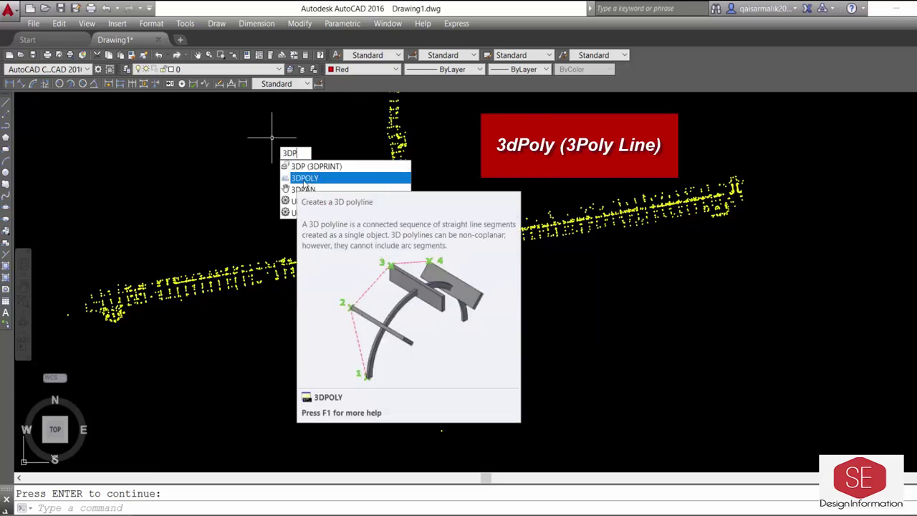
click(303, 179)
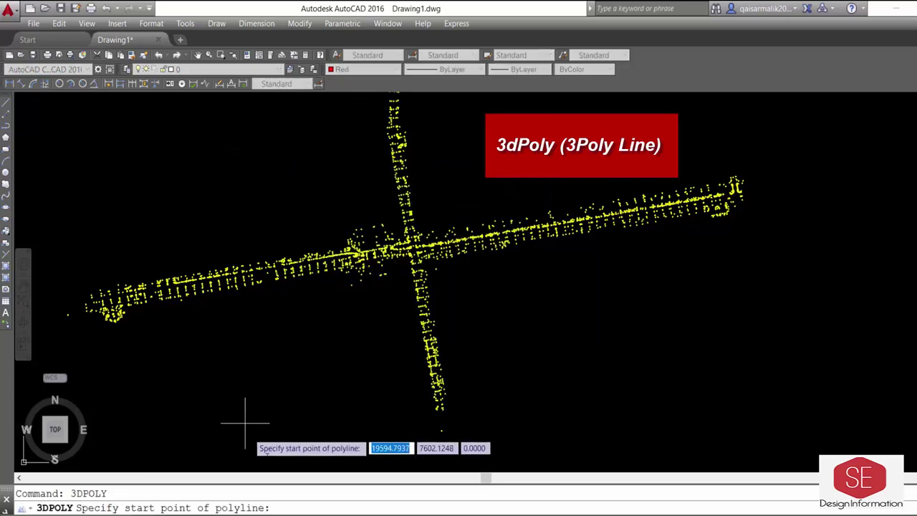
right_click(302, 508)
click(357, 468)
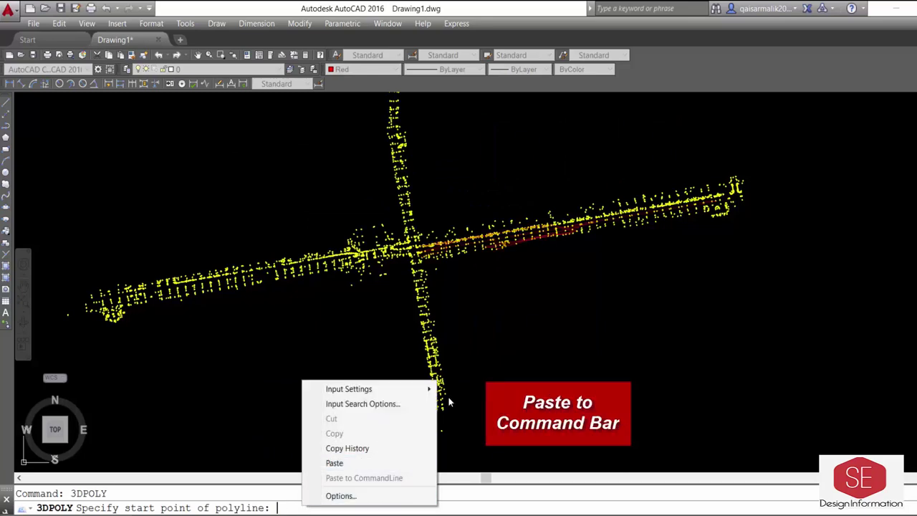
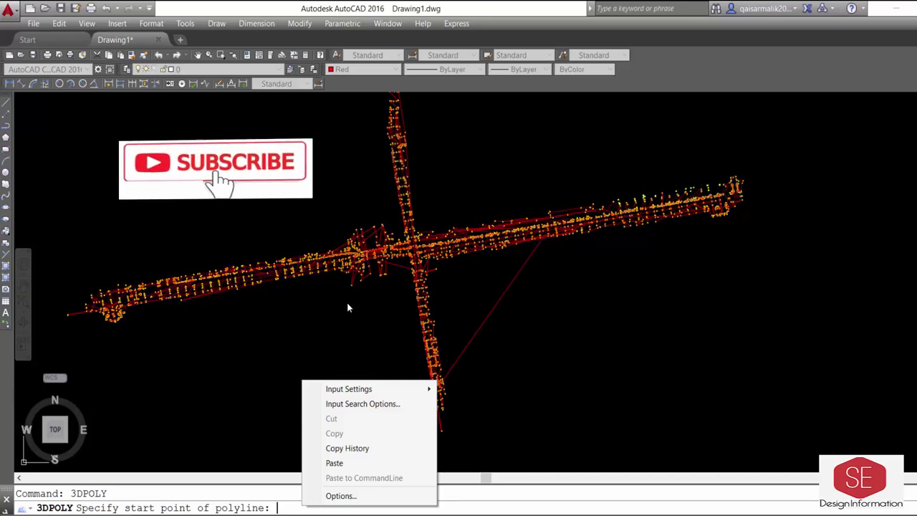
Step: Cancel the unfinished 3D polyline and zoom around the crossing survey strips
key(Escape)
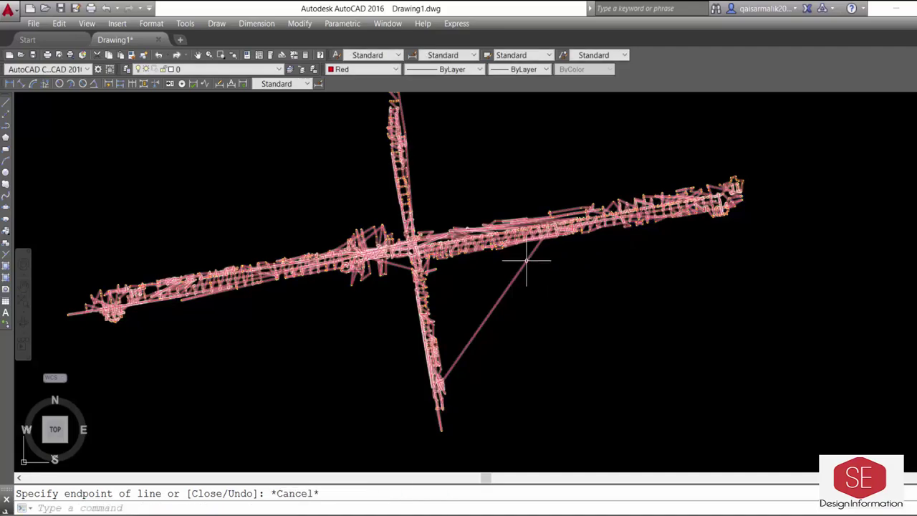
scroll(470, 230, up, 5)
scroll(591, 224, down, 1)
scroll(591, 224, down, 2)
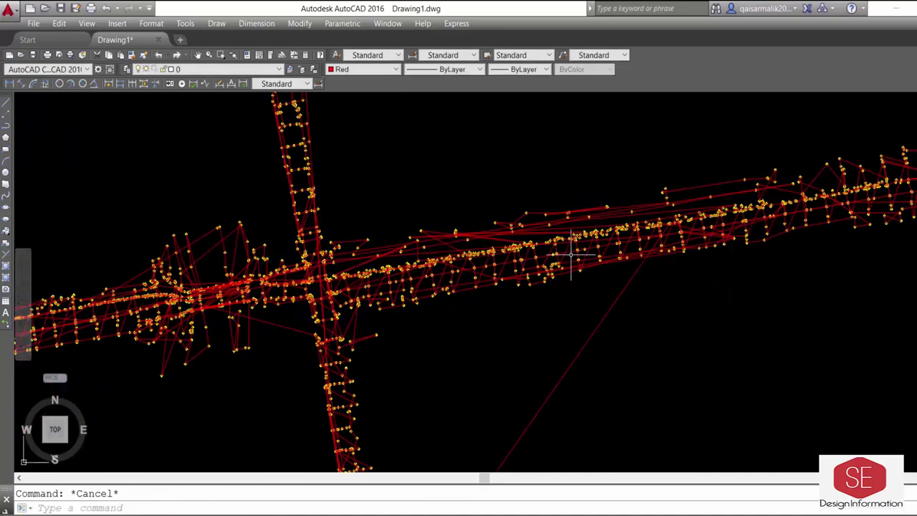
scroll(609, 229, down, 2)
scroll(645, 243, up, 2)
scroll(661, 250, down, 2)
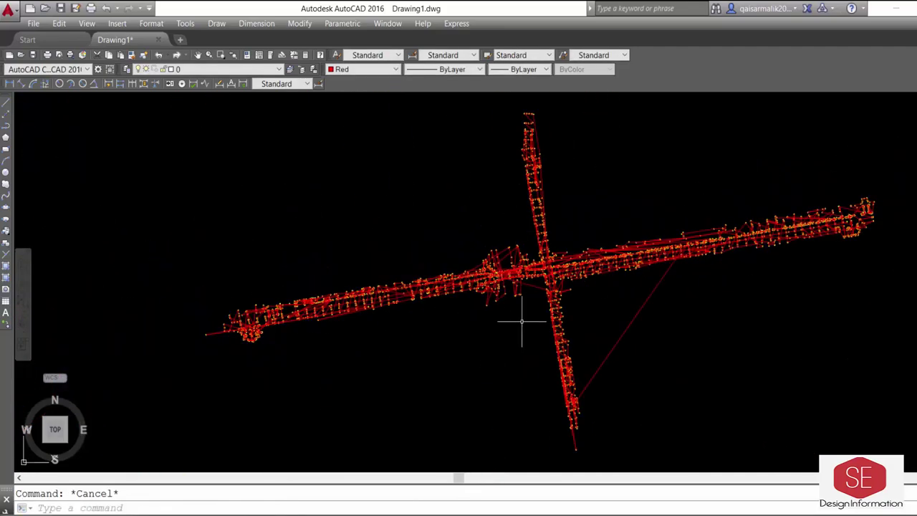
scroll(500, 184, down, 2)
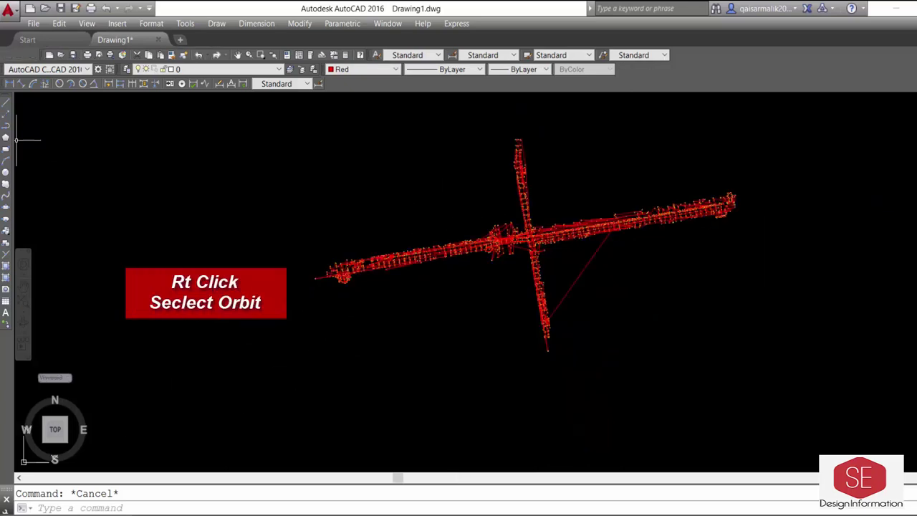
Step: Turn on the Orbit toolbar and free-orbit the crossing strips into a steep oblique 3D view
right_click(7, 146)
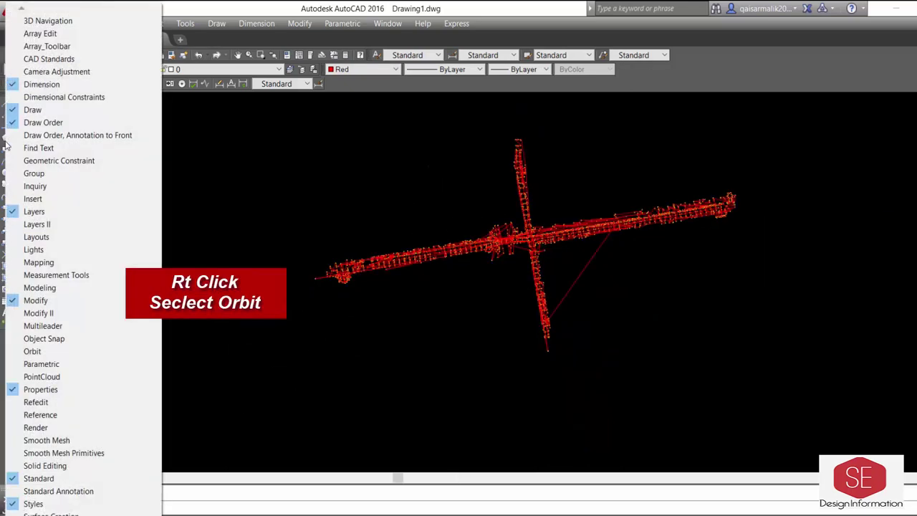
click(32, 352)
click(203, 171)
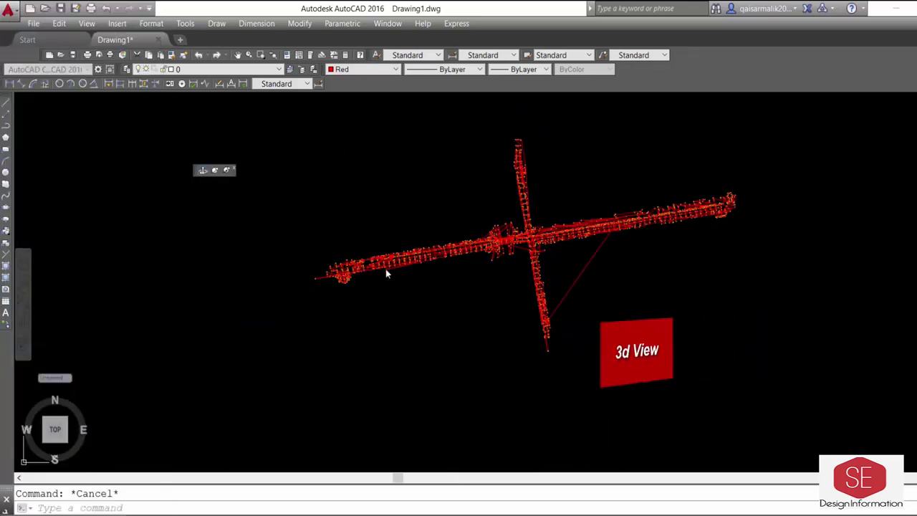
mouse_move(511, 292)
mouse_down()
mouse_move(518, 249)
mouse_move(502, 243)
mouse_move(563, 230)
mouse_up()
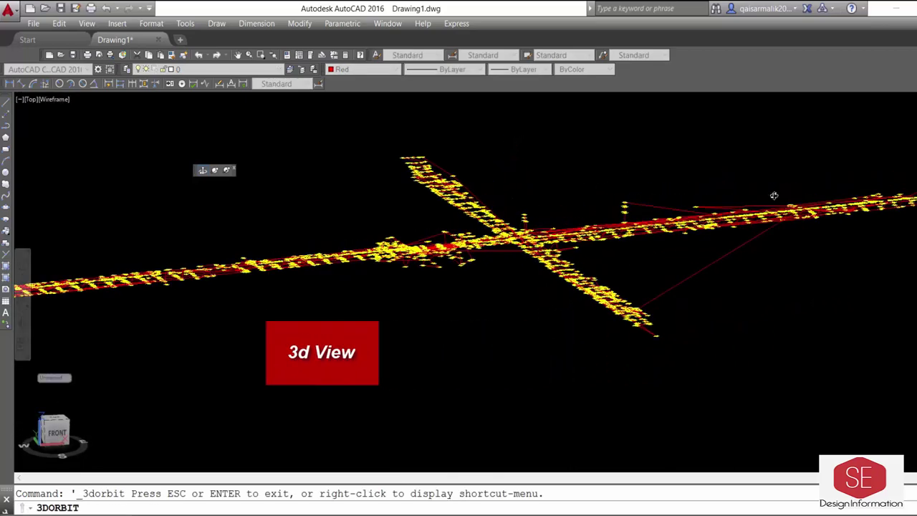
scroll(500, 243, up, 3)
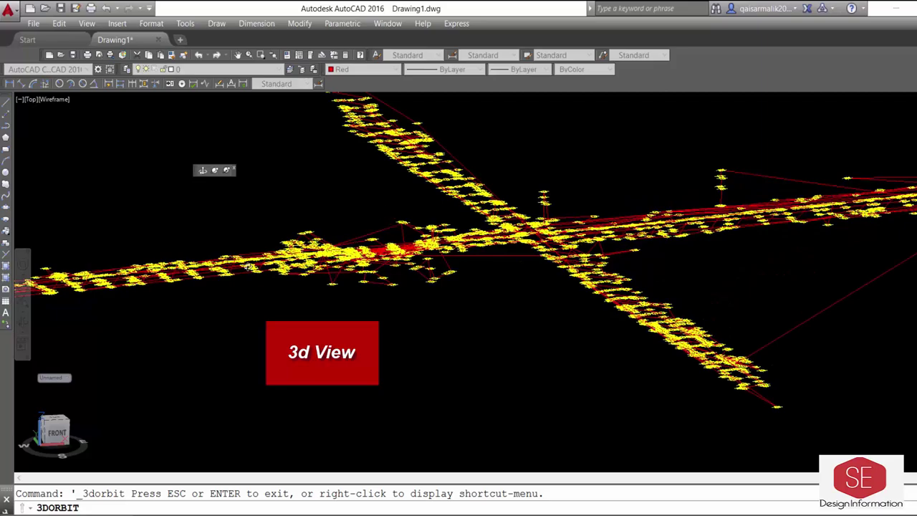
drag(248, 267, 399, 148)
mouse_move(405, 294)
mouse_down()
mouse_move(475, 352)
mouse_move(551, 286)
mouse_move(476, 351)
mouse_up()
drag(648, 298, 696, 255)
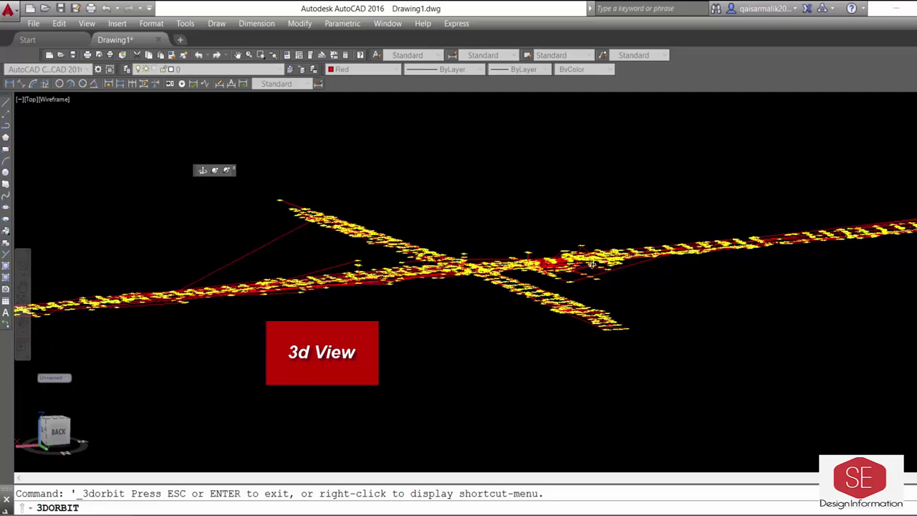
mouse_move(593, 264)
mouse_down()
mouse_move(658, 279)
mouse_move(659, 264)
mouse_move(670, 267)
mouse_move(662, 257)
mouse_up()
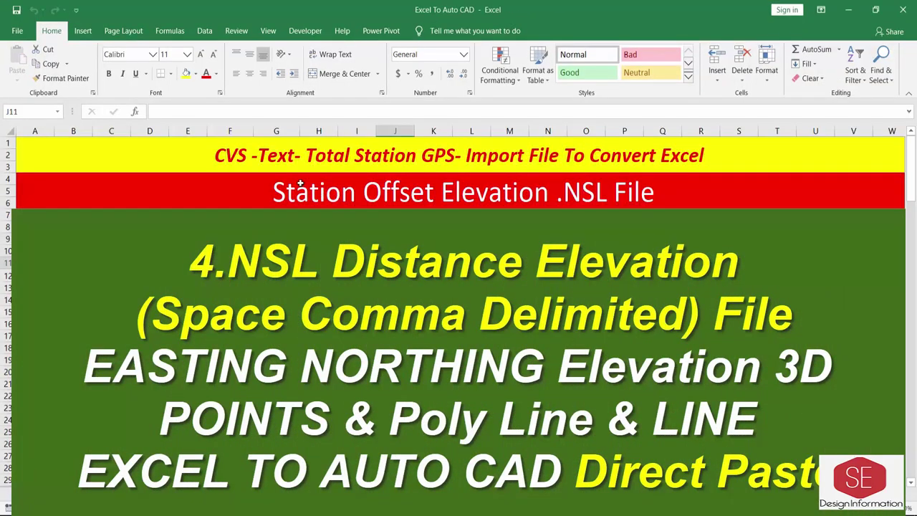
Step: Switch from the Excel workbook to the Text File Format folder and open Station Offset in Notepad
click(384, 164)
click(566, 206)
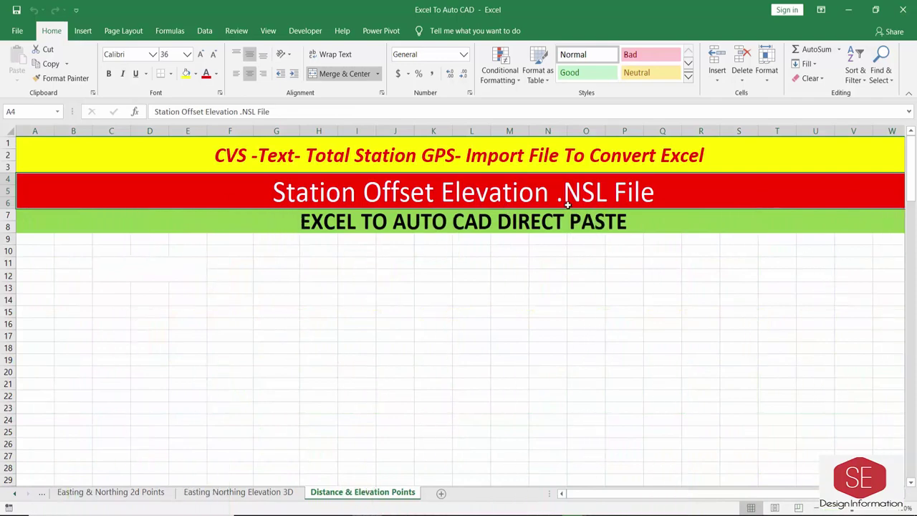
mouse_move(363, 510)
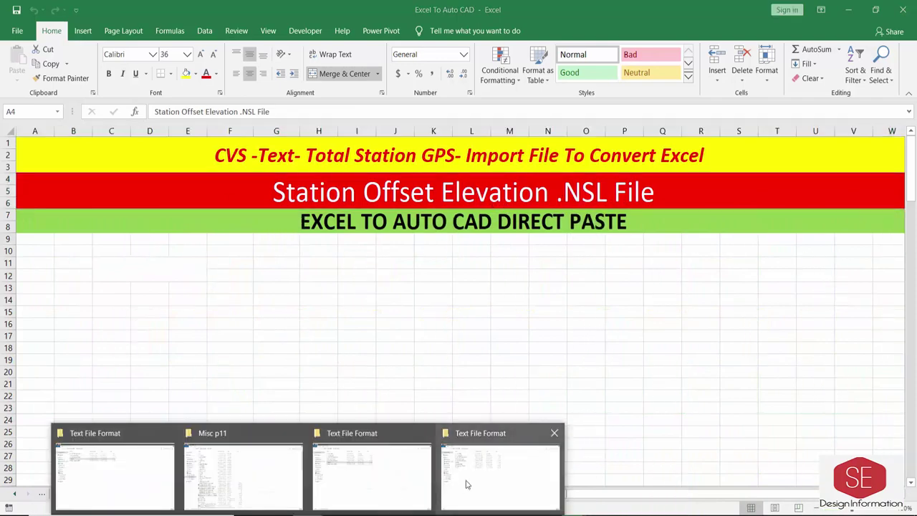
click(467, 484)
click(153, 164)
double_click(143, 160)
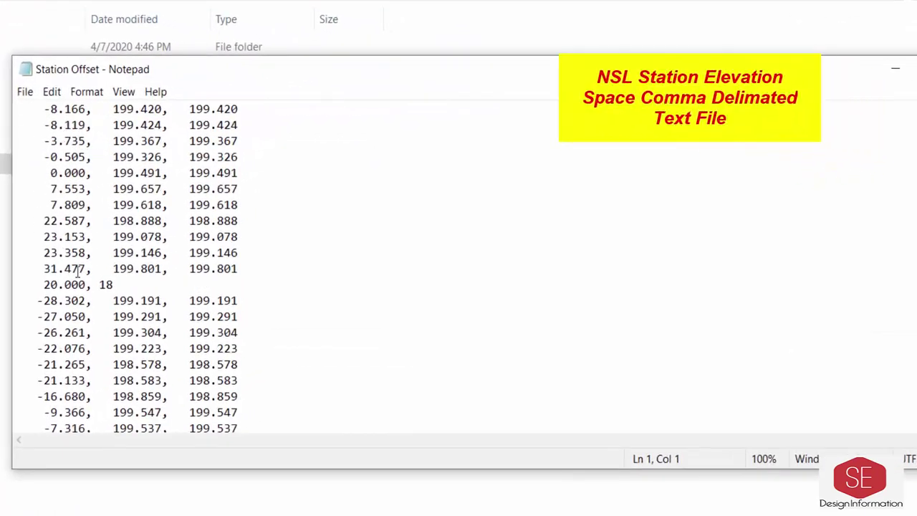
Step: Scroll through the Station Offset file, then select all its text and copy it
scroll(66, 296, down, 1)
scroll(47, 290, down, 6)
scroll(78, 259, down, 8)
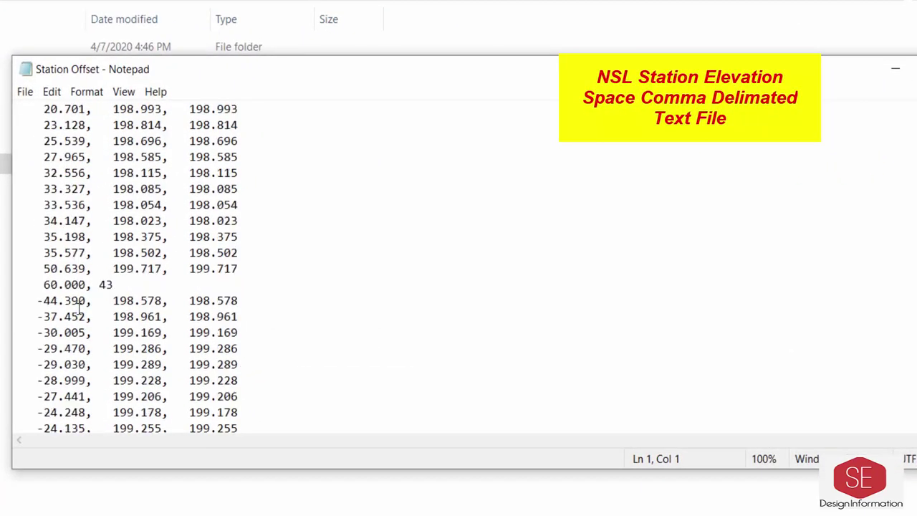
scroll(90, 273, down, 4)
scroll(107, 337, down, 2)
scroll(109, 347, down, 6)
scroll(64, 367, down, 1)
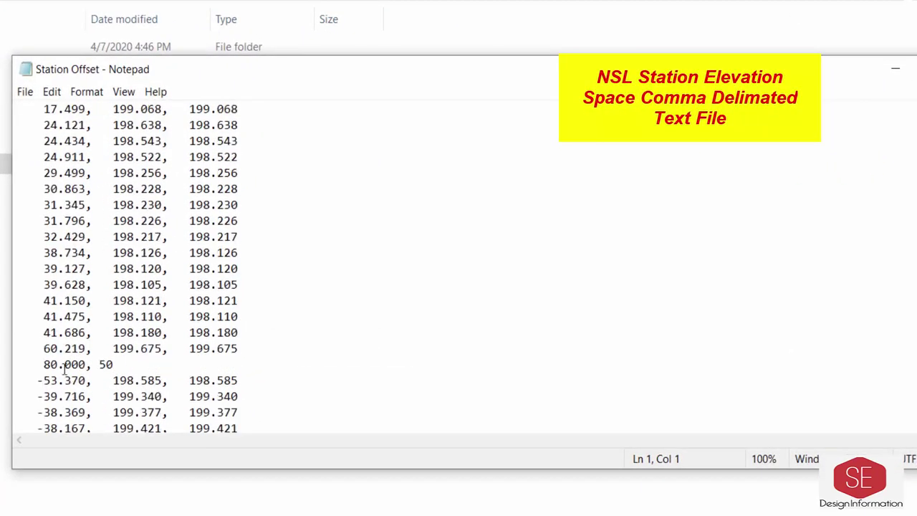
key(ctrl+a)
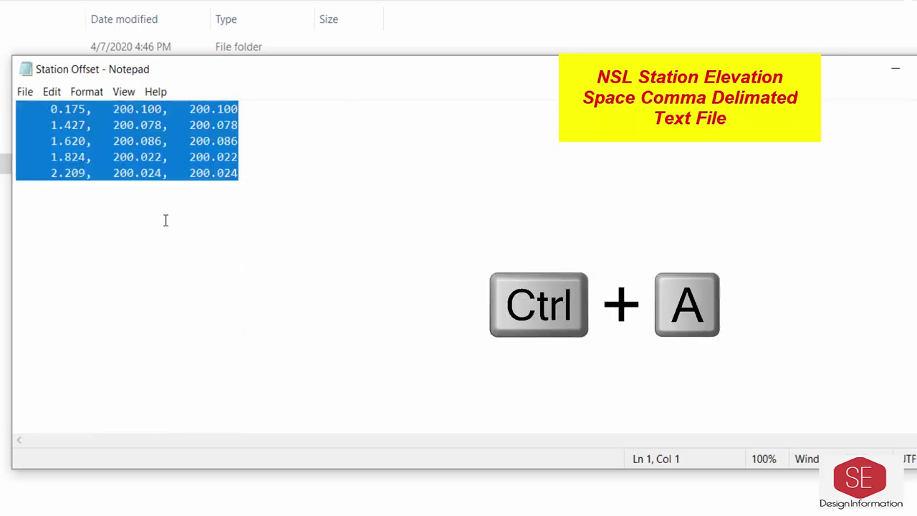
right_click(136, 222)
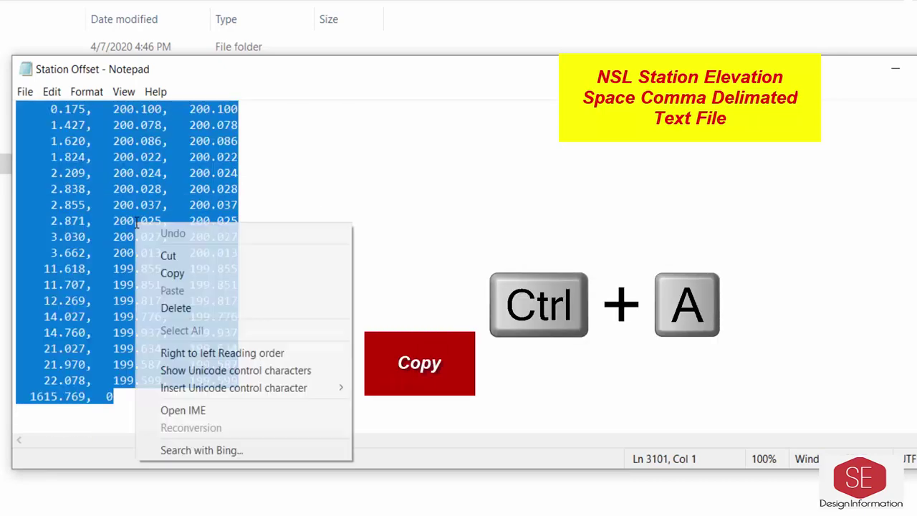
click(206, 273)
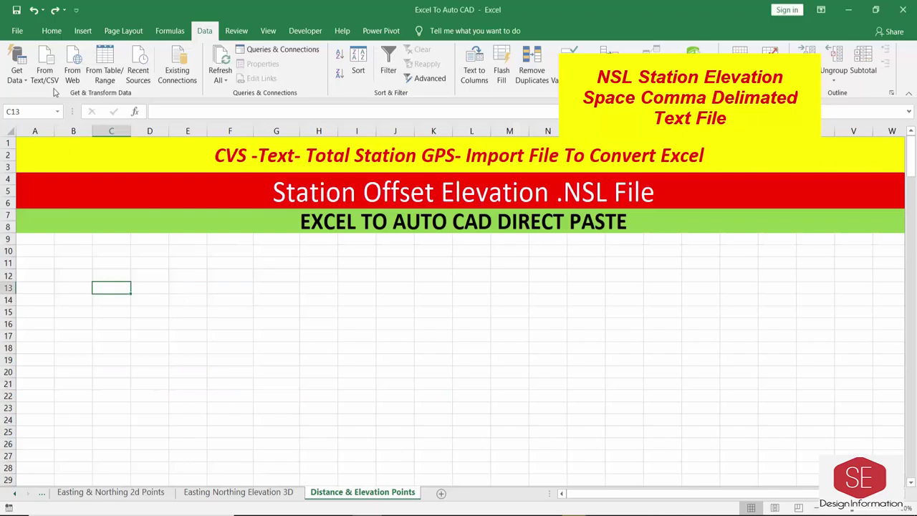
Step: Paste the station-offset data at C13 and split it with fixed-width Text to Columns
right_click(116, 285)
click(128, 50)
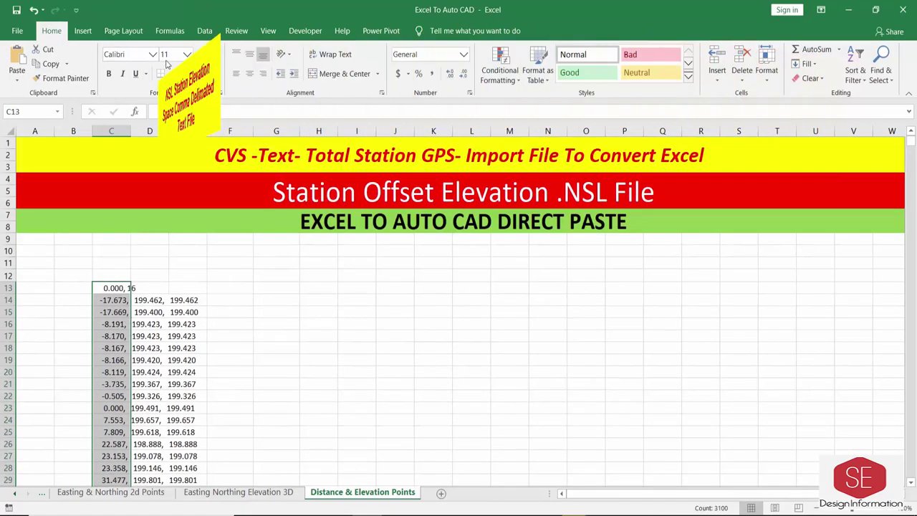
click(204, 32)
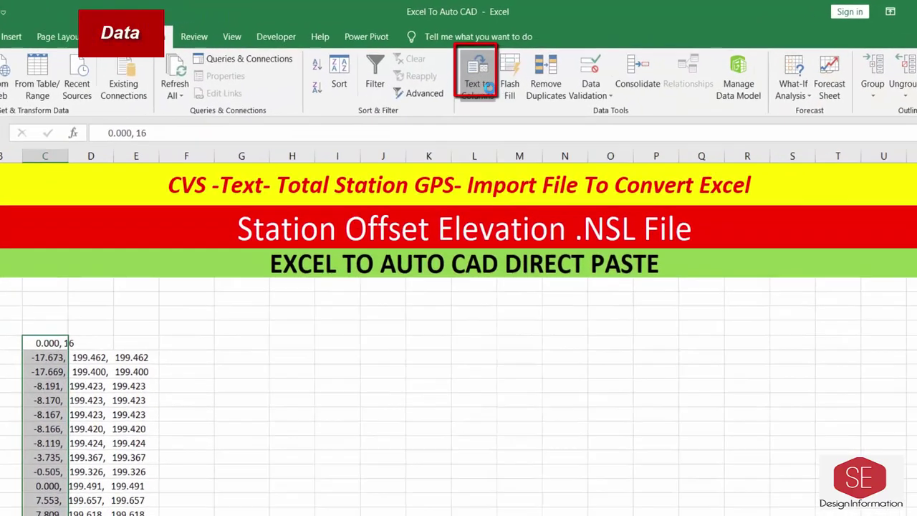
click(473, 72)
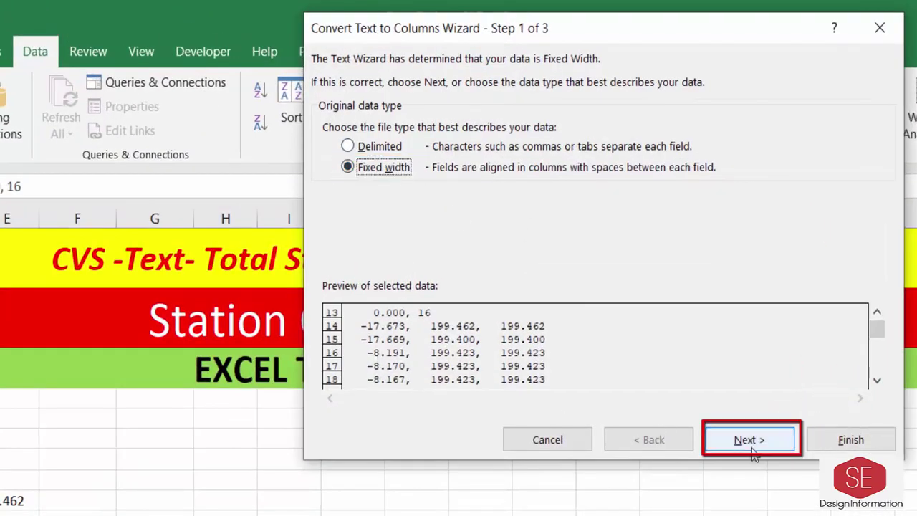
key(Return)
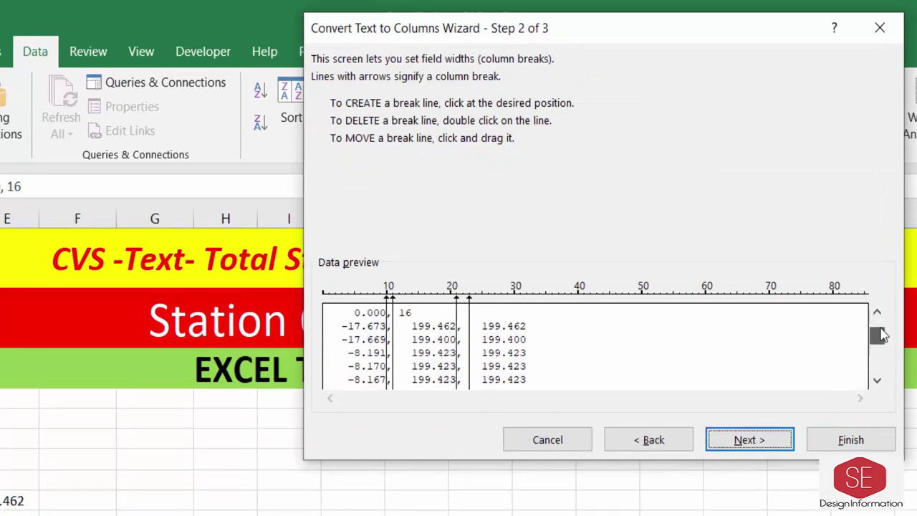
drag(881, 335, 712, 378)
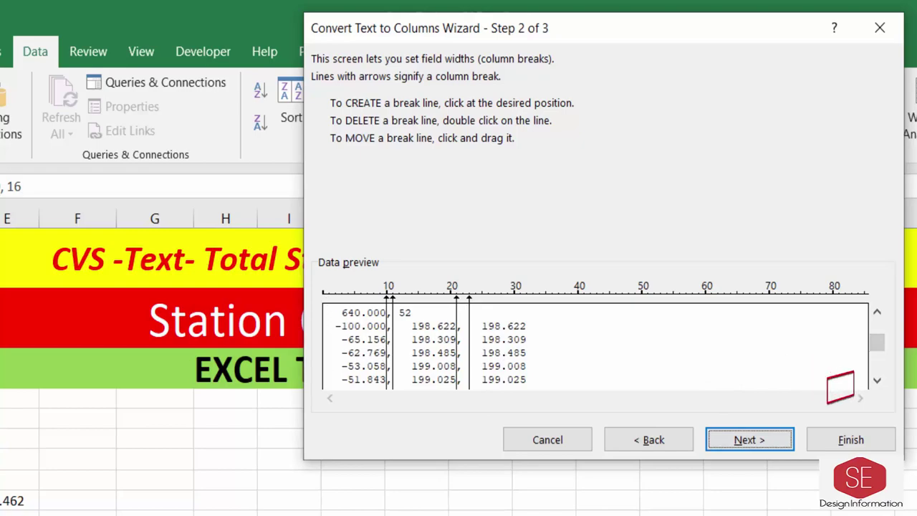
click(749, 439)
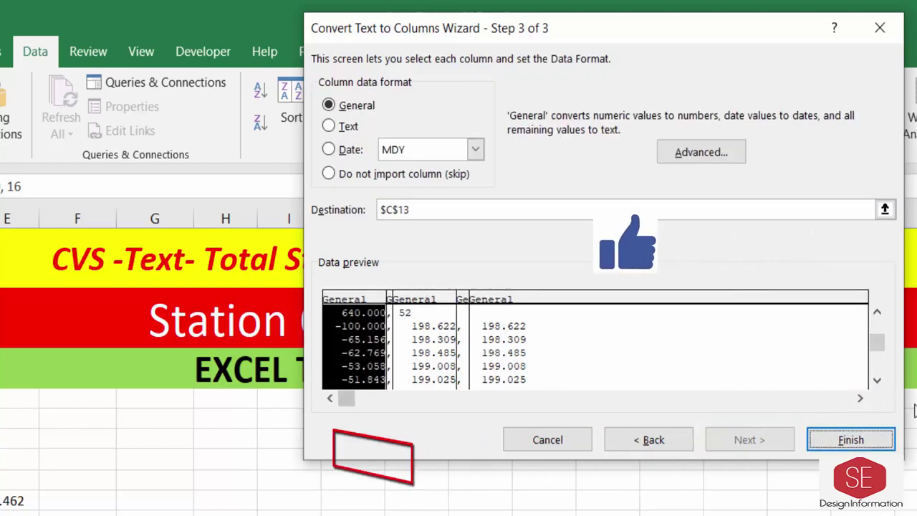
click(850, 439)
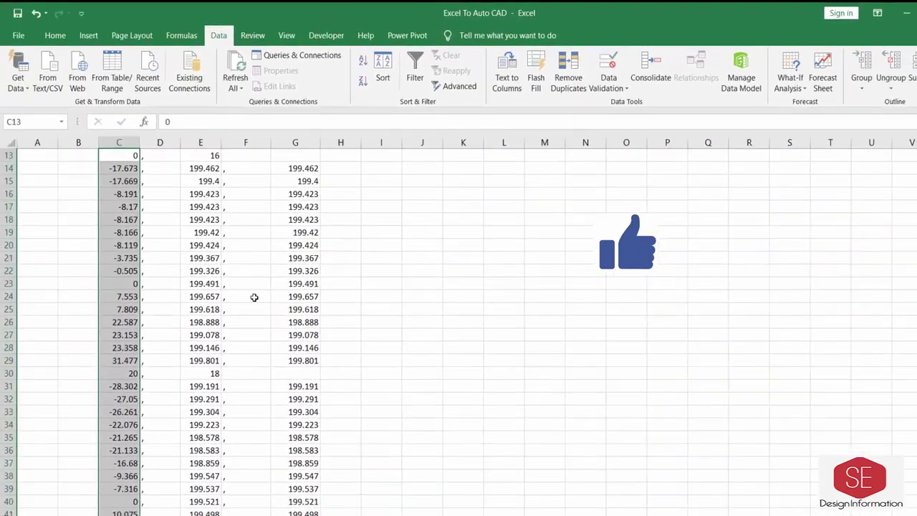
Step: Delete the comma-only columns so the distance and elevation values sit side by side
click(159, 181)
right_click(160, 143)
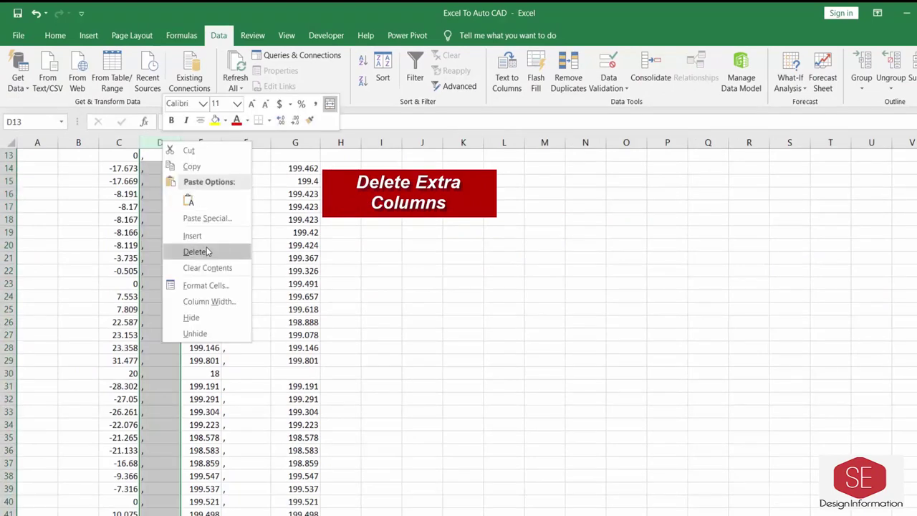
click(194, 252)
scroll(219, 270, up, 3)
click(202, 142)
right_click(208, 143)
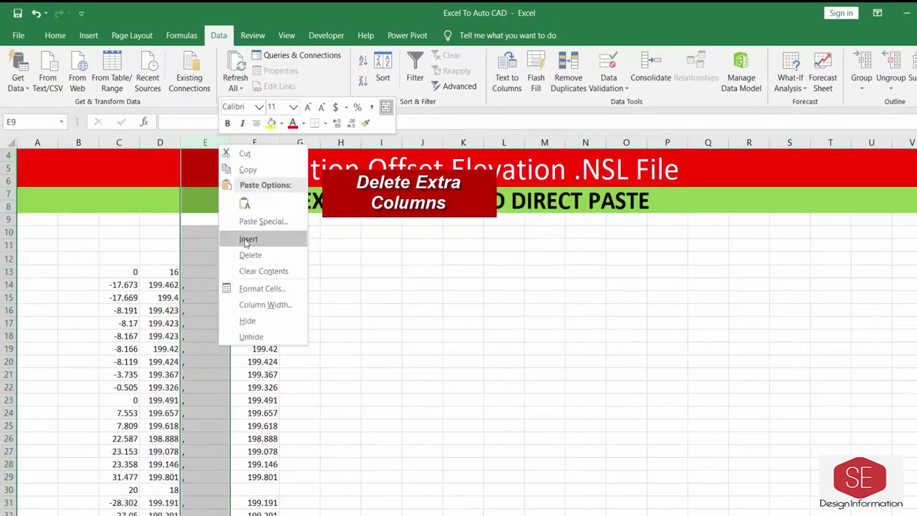
click(246, 237)
click(208, 336)
Step: Merge and centre the 0, 20 and 40 station rows across columns C to E
drag(129, 271, 233, 266)
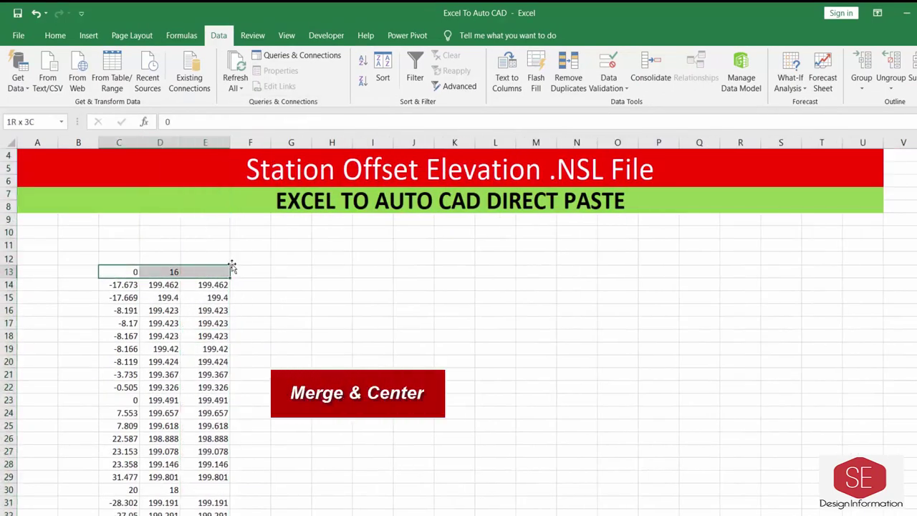
click(55, 36)
click(365, 81)
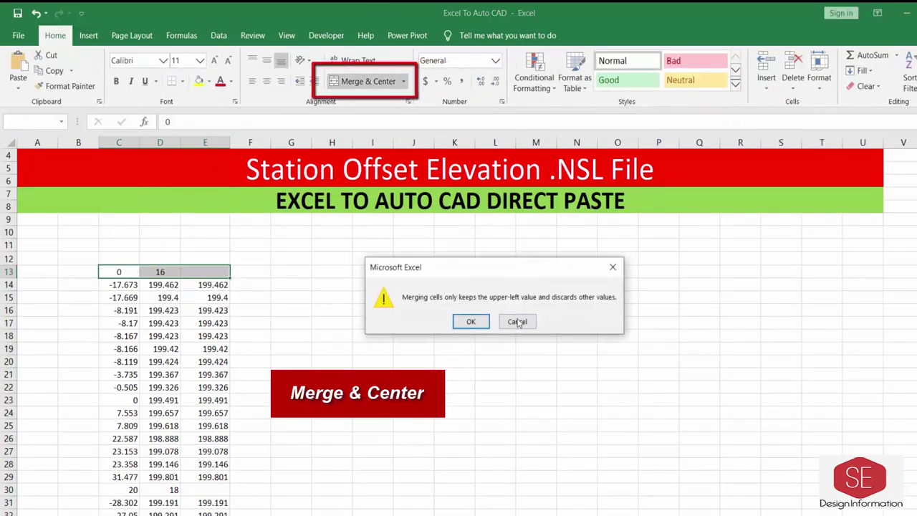
click(484, 322)
scroll(311, 313, down, 3)
drag(120, 368, 219, 373)
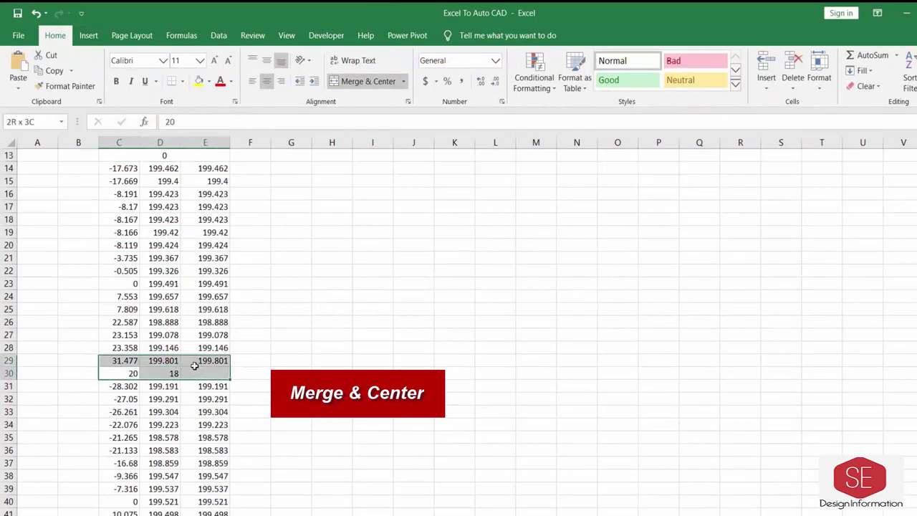
click(471, 321)
scroll(285, 316, down, 4)
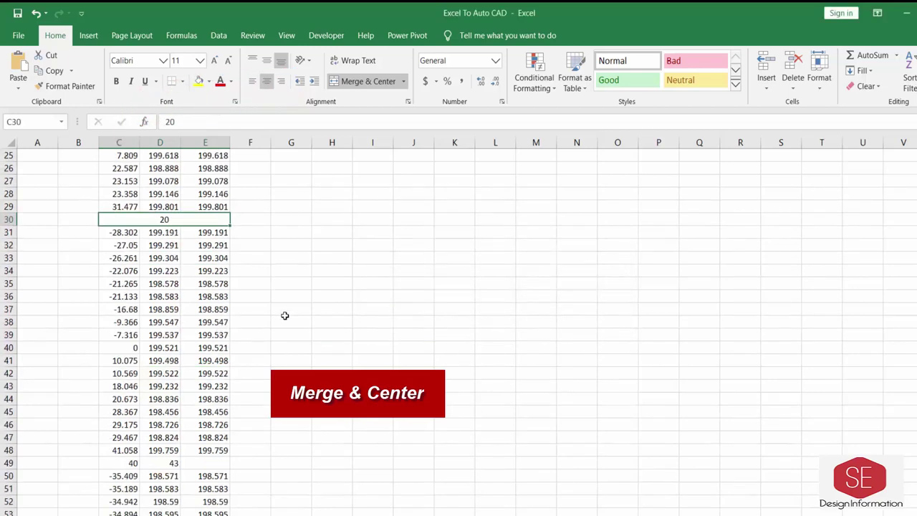
scroll(236, 402, down, 1)
drag(119, 424, 208, 425)
click(344, 81)
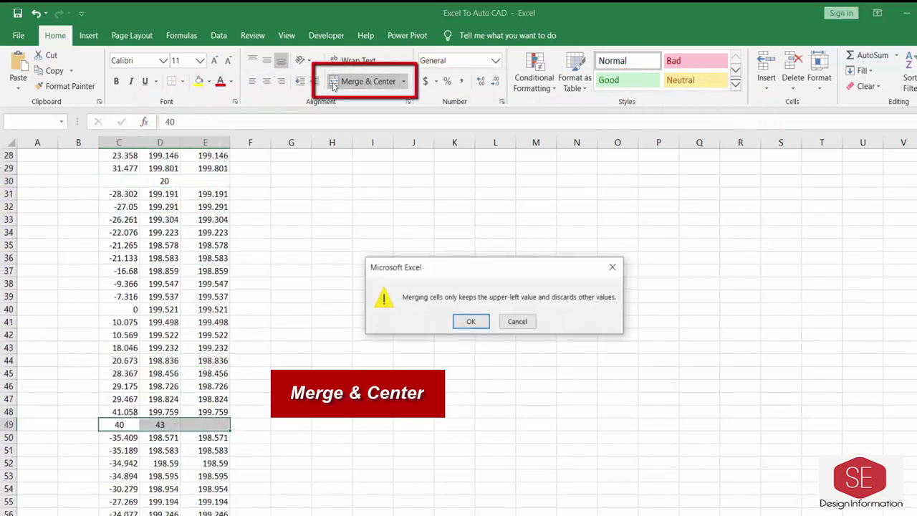
click(470, 321)
Step: Merge and centre the 60, 80 and 100 station rows across C to E, accepting each warning
scroll(291, 318, down, 4)
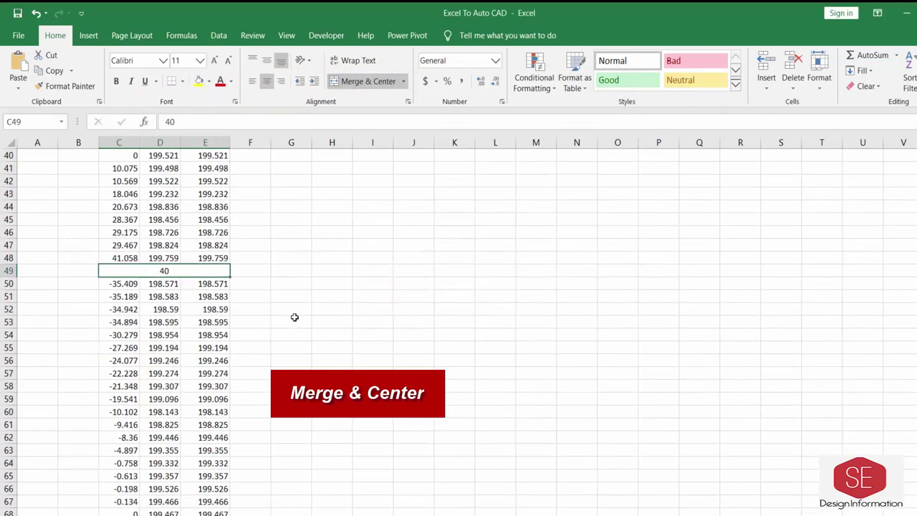
scroll(215, 344, down, 6)
scroll(134, 293, down, 2)
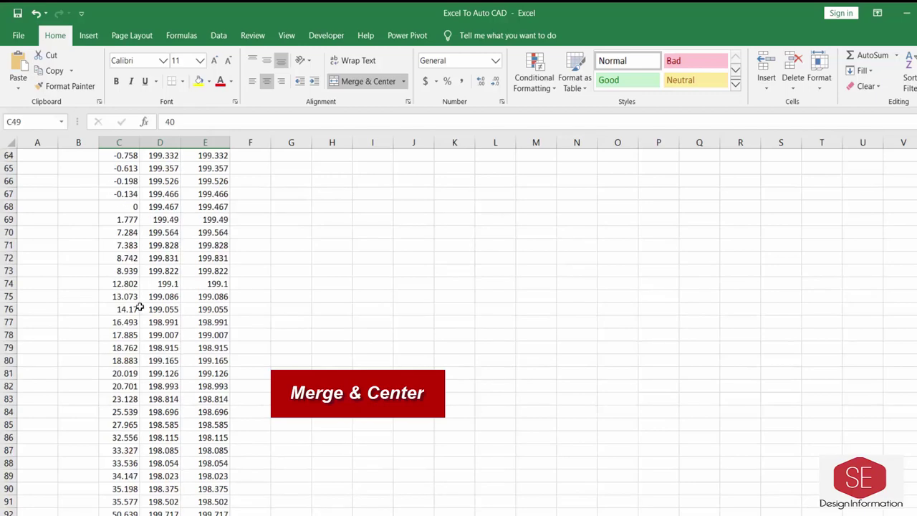
scroll(140, 307, down, 4)
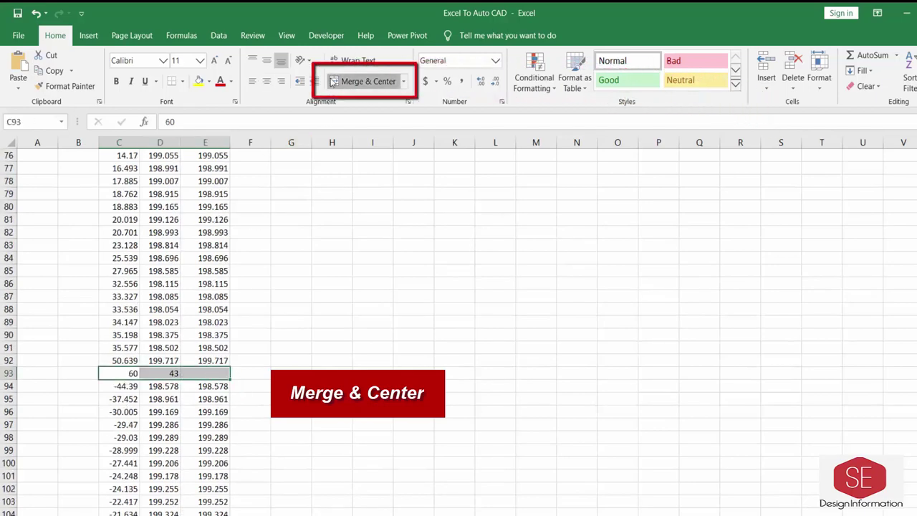
click(367, 81)
click(468, 322)
scroll(327, 326, down, 6)
scroll(327, 325, down, 4)
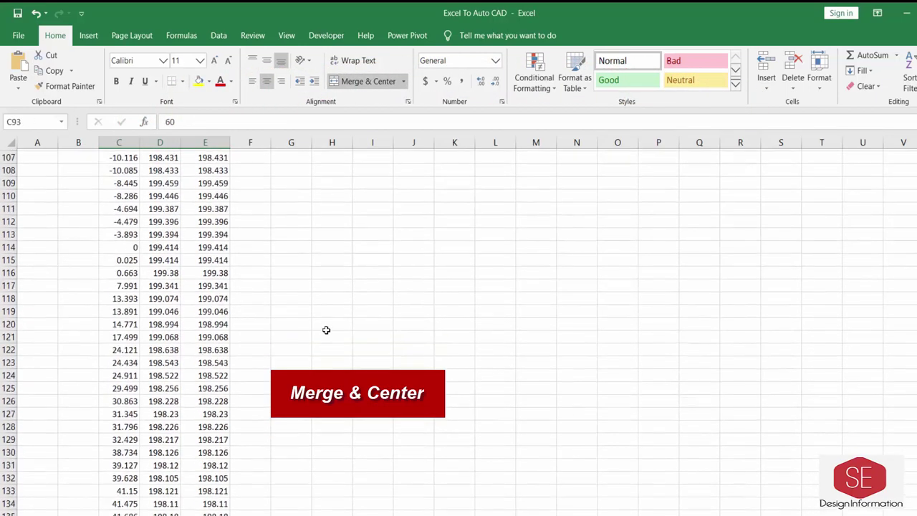
scroll(215, 340, down, 6)
click(335, 81)
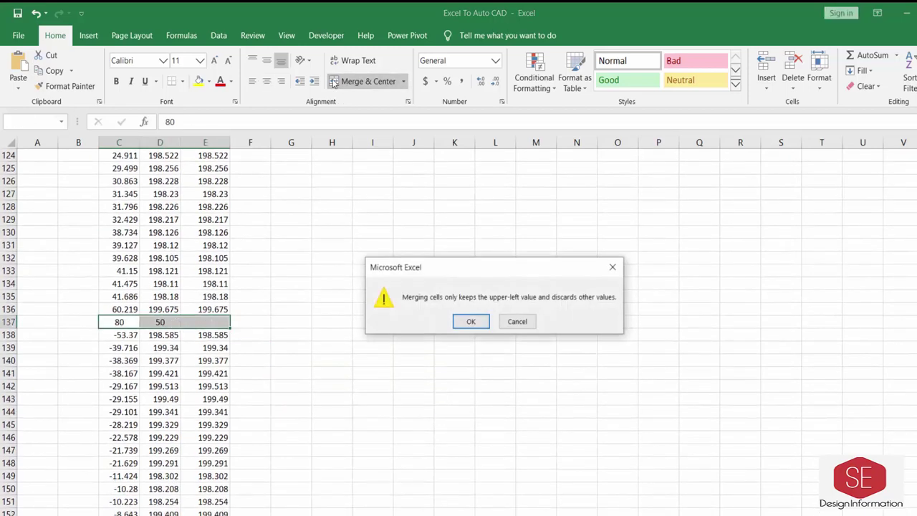
click(475, 323)
scroll(232, 322, down, 5)
scroll(185, 383, down, 6)
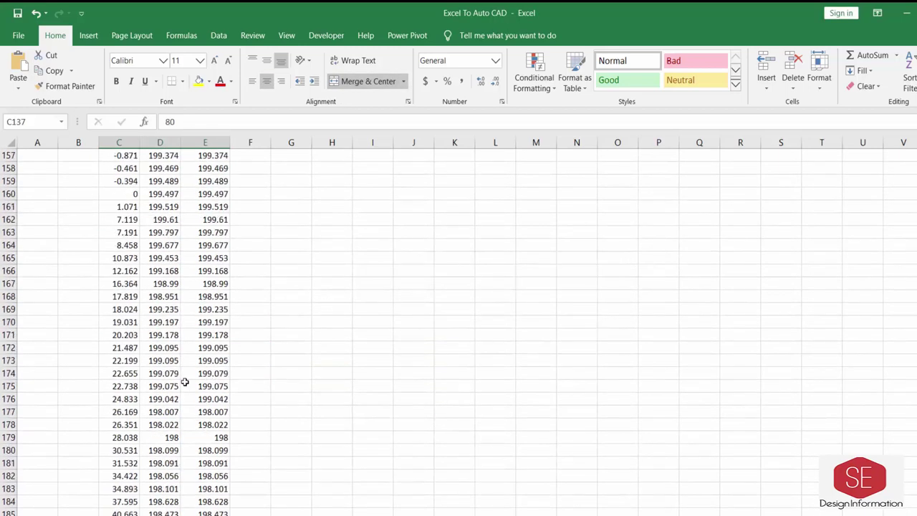
scroll(147, 394, down, 4)
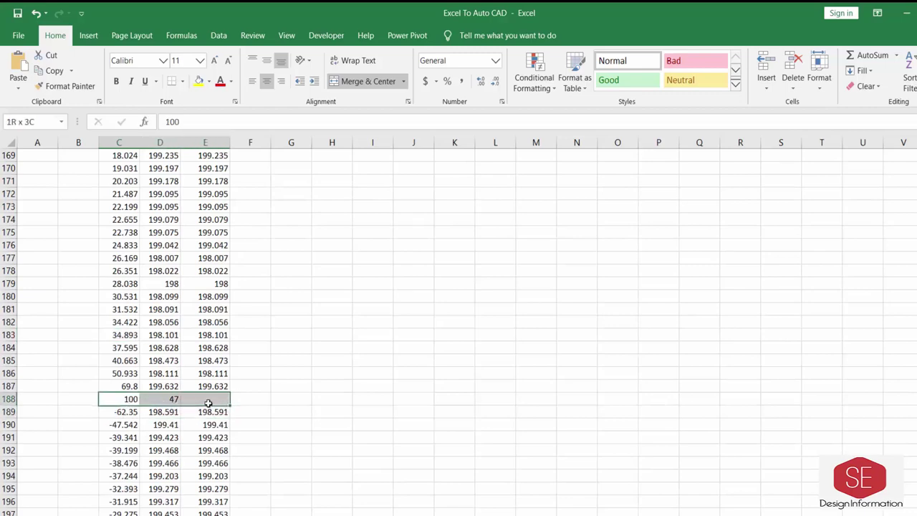
click(336, 81)
click(471, 322)
click(405, 358)
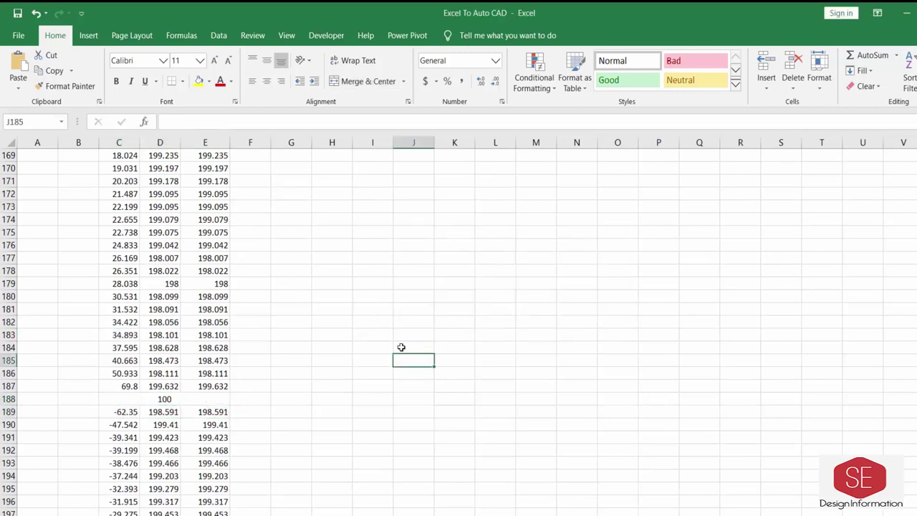
scroll(381, 348, up, 16)
scroll(380, 345, up, 17)
scroll(379, 341, up, 9)
scroll(351, 339, up, 14)
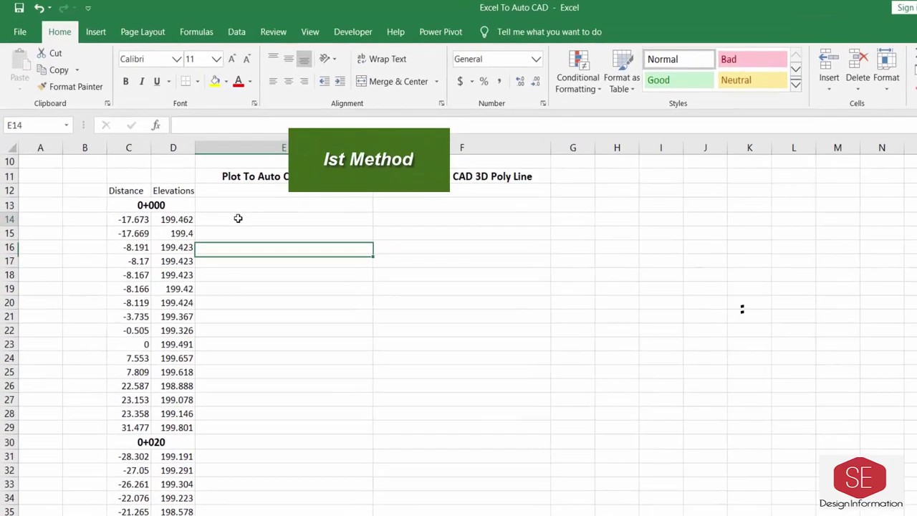
Step: Enter =C14&","&D14 in E14 and fill it down column E
click(207, 192)
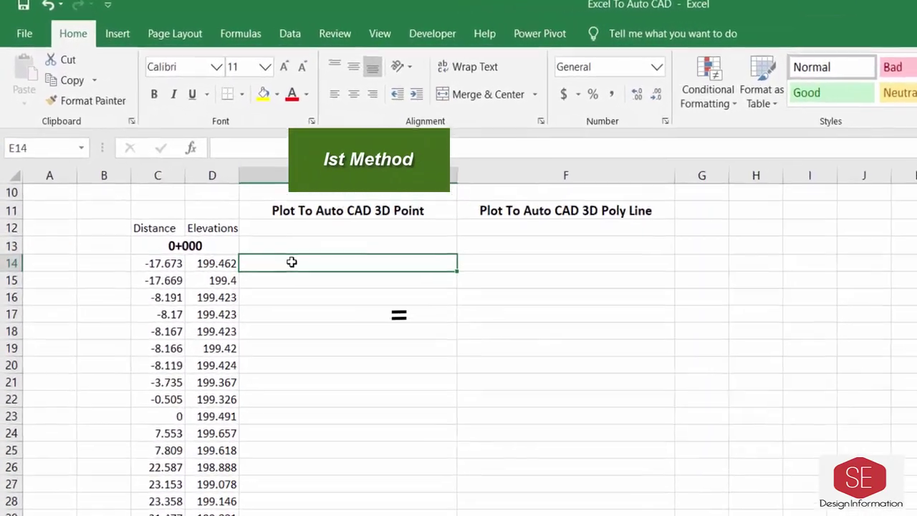
text(=)
click(175, 281)
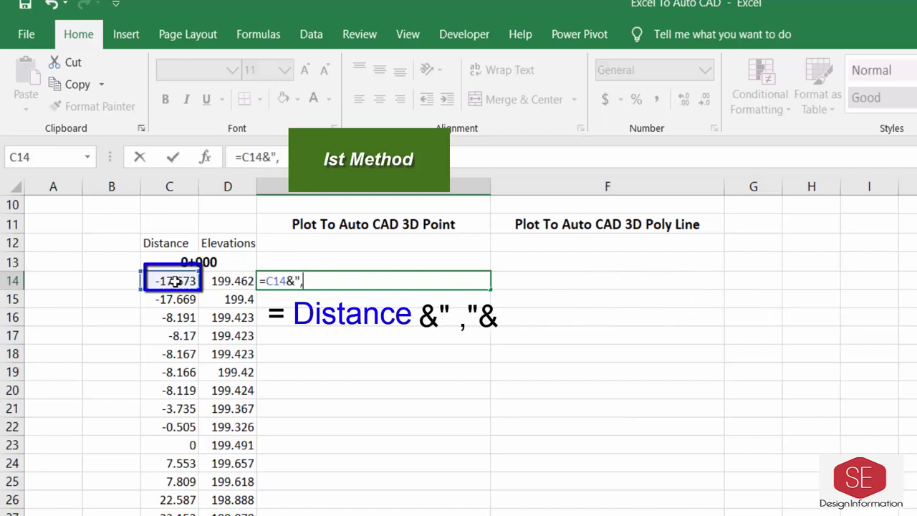
click(231, 281)
key(Return)
click(344, 282)
double_click(344, 282)
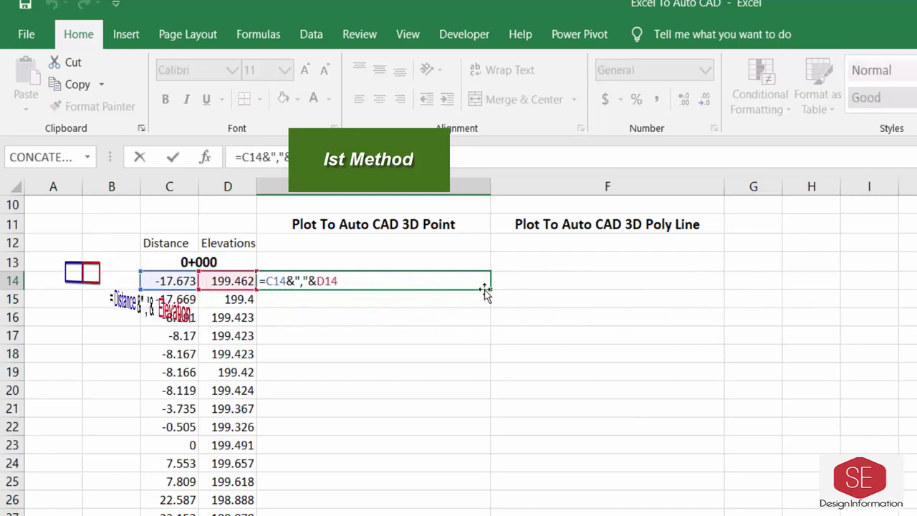
key(Escape)
double_click(490, 290)
scroll(481, 305, down, 7)
scroll(481, 304, down, 6)
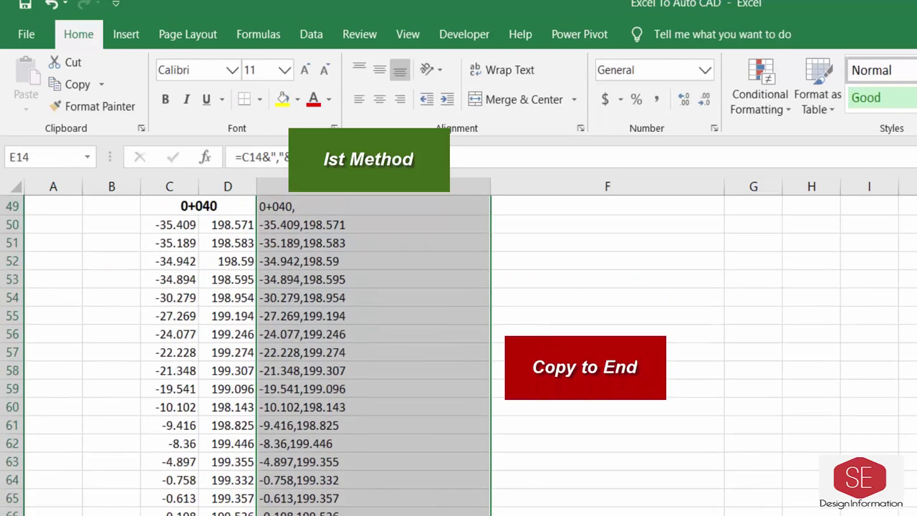
scroll(538, 450, down, 6)
scroll(538, 450, up, 15)
scroll(539, 450, up, 7)
Step: Enter CONCATENATE(C14,",",D14) in F14 and fill it down column F
click(539, 450)
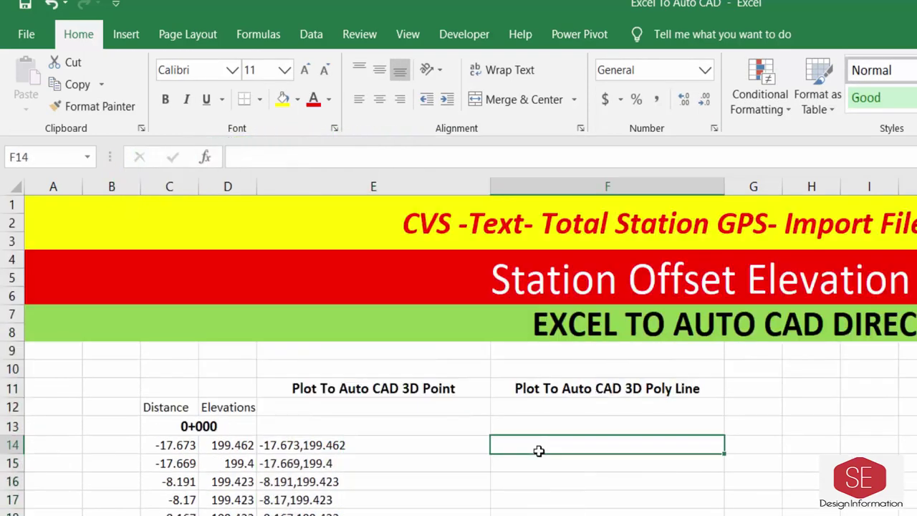
text(=)
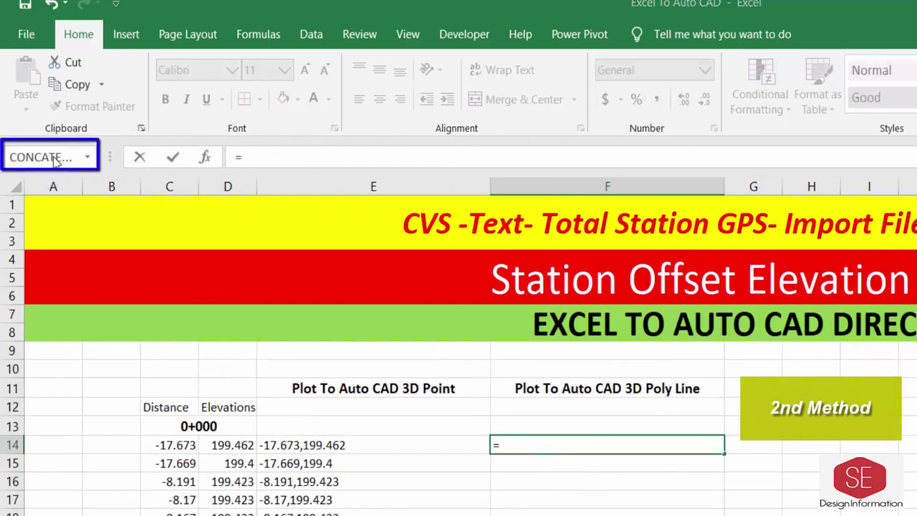
click(56, 159)
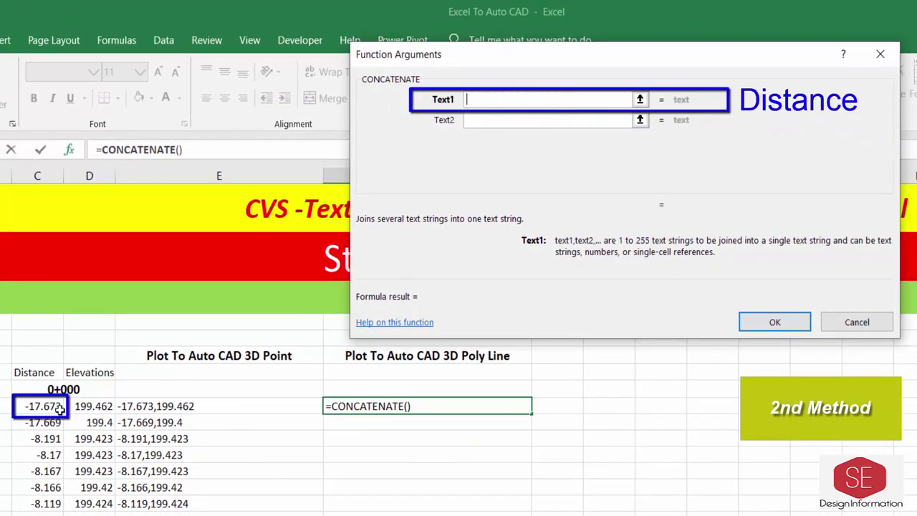
click(474, 120)
text(,)
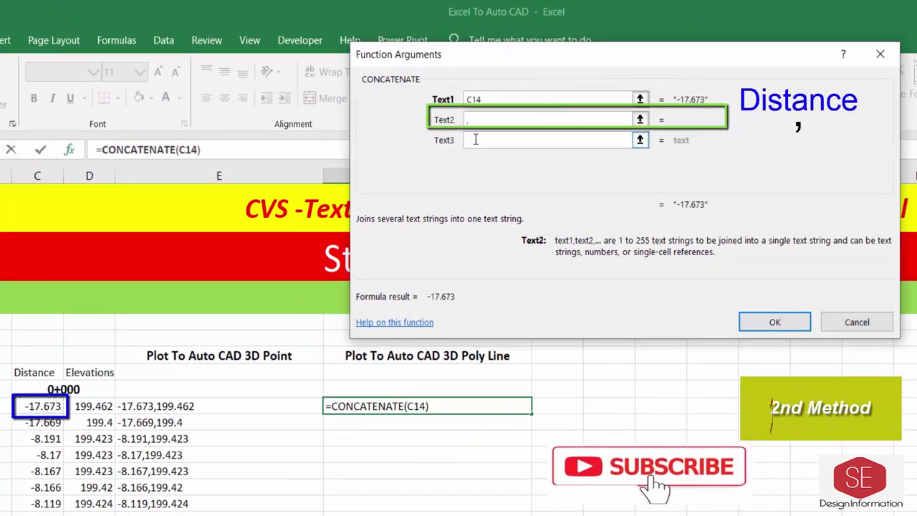
click(475, 140)
click(93, 406)
click(774, 322)
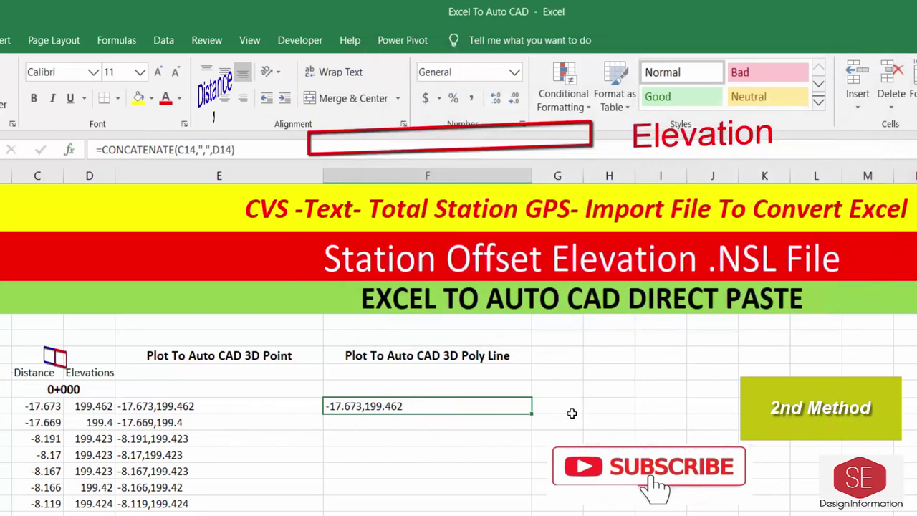
double_click(532, 412)
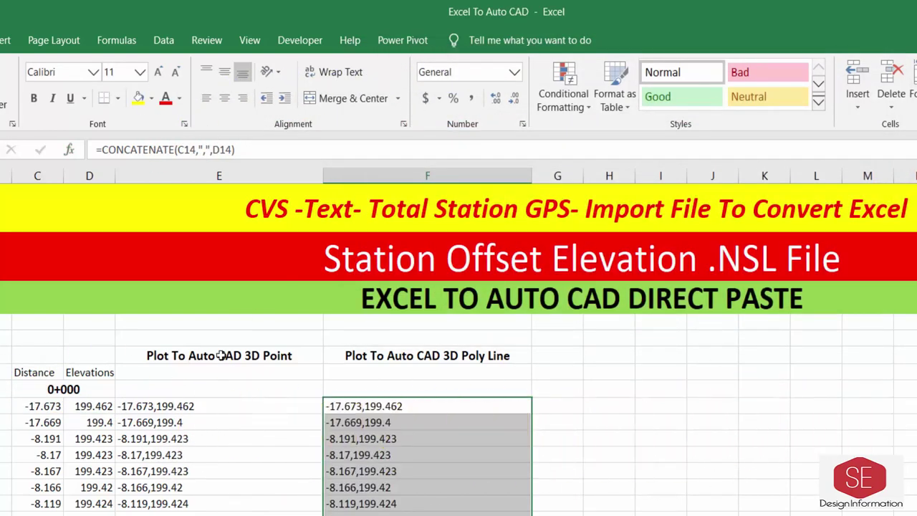
Step: Rename the headings to Plot To Auto CAD 2D Point and 2D Poly Line
double_click(260, 357)
text(2)
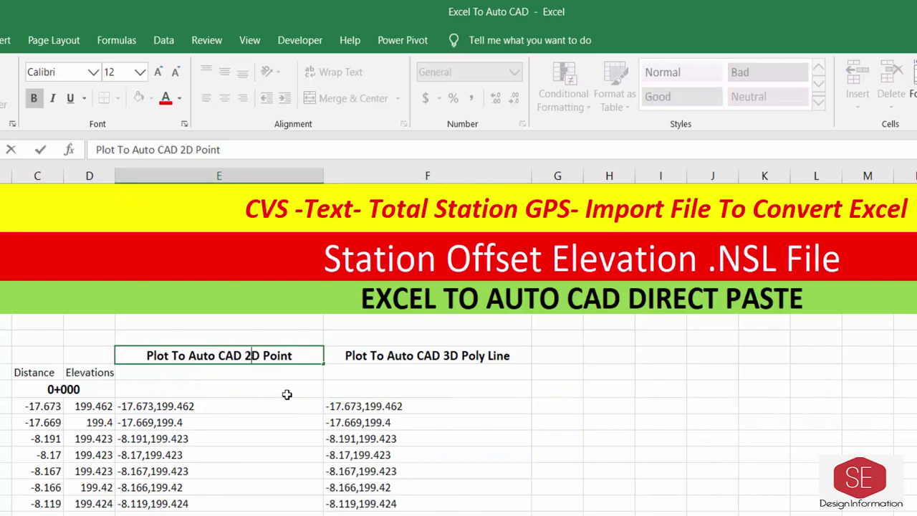
key(Return)
double_click(423, 354)
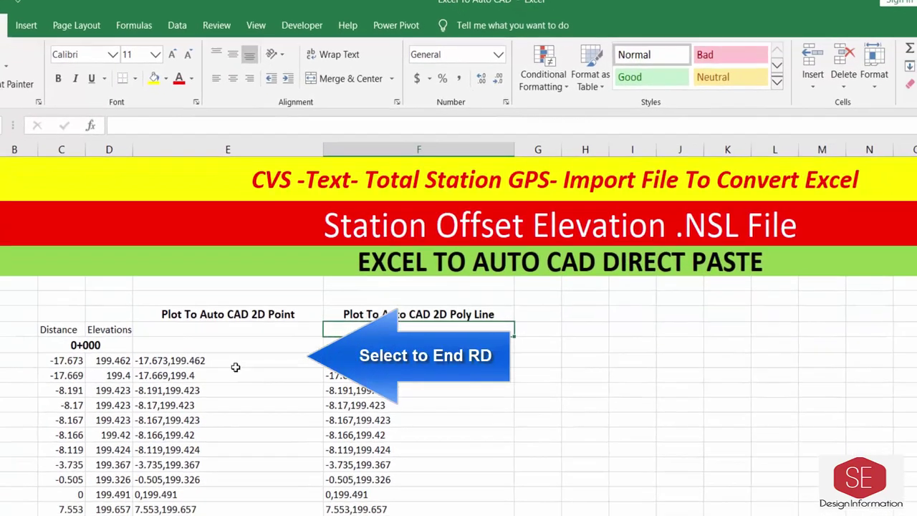
Step: Copy the first station's comma-joined points from column E
mouse_move(219, 405)
mouse_down()
mouse_move(219, 510)
mouse_move(272, 404)
mouse_up()
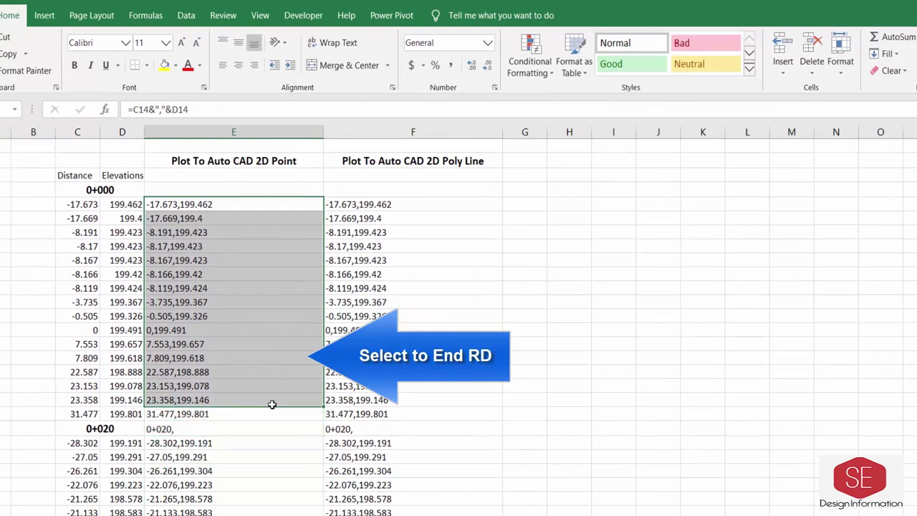
right_click(163, 335)
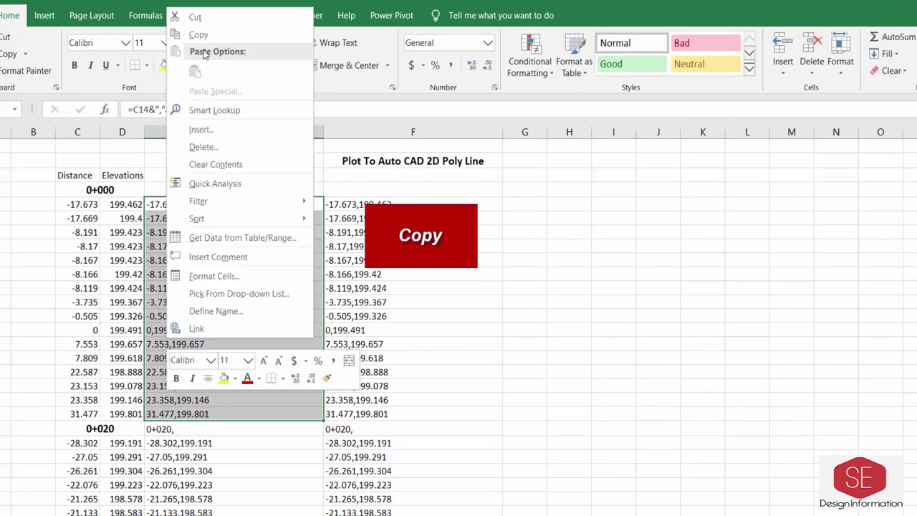
click(208, 33)
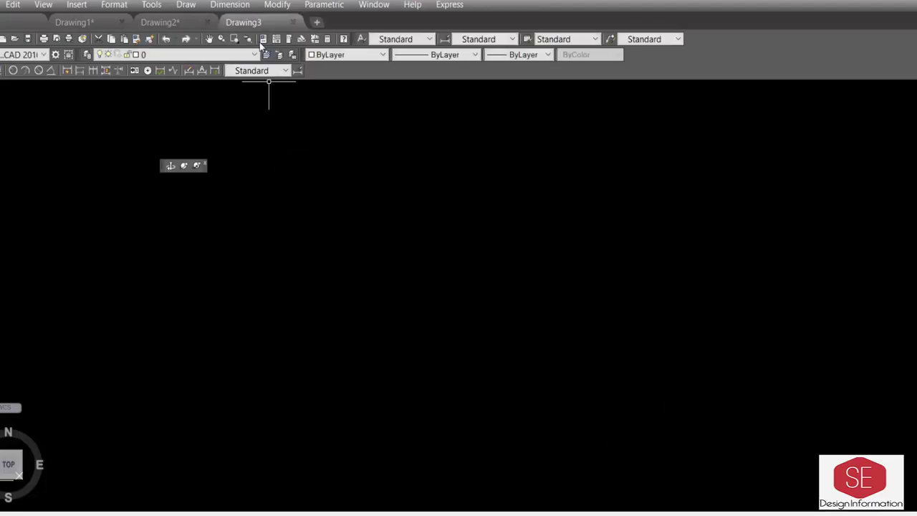
Step: Set the current colour to red and choose a cross-shaped point style
click(344, 56)
click(347, 86)
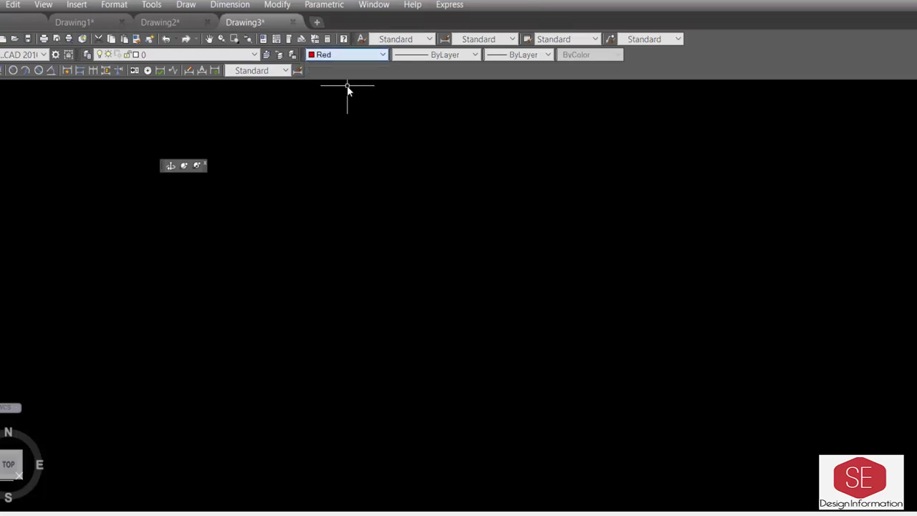
click(146, 6)
mouse_move(114, 5)
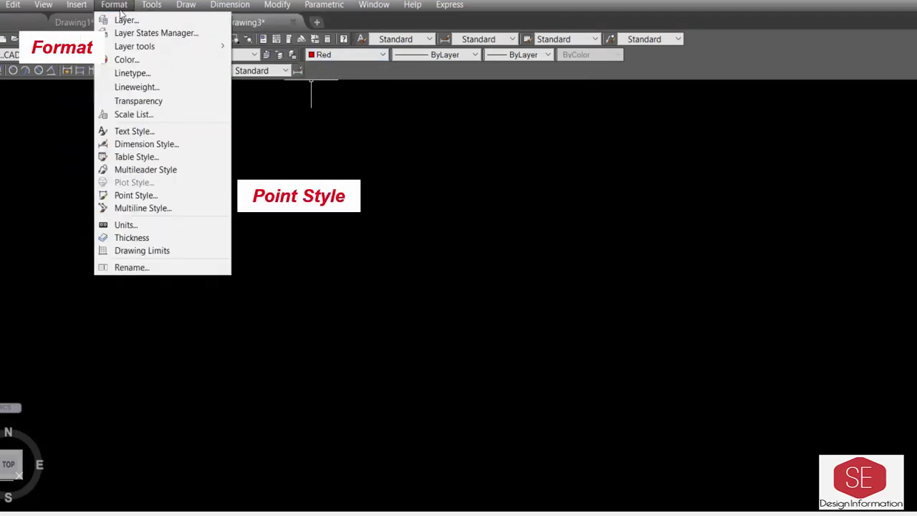
click(136, 195)
click(480, 218)
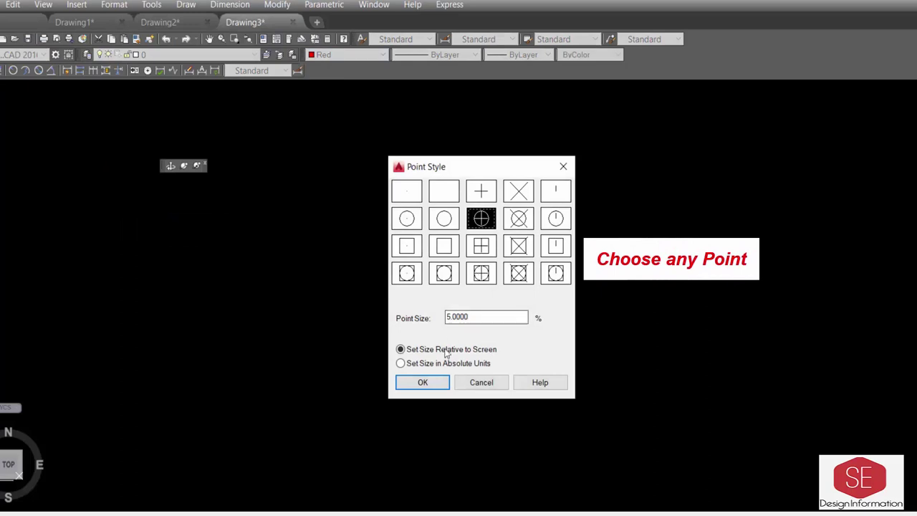
click(423, 382)
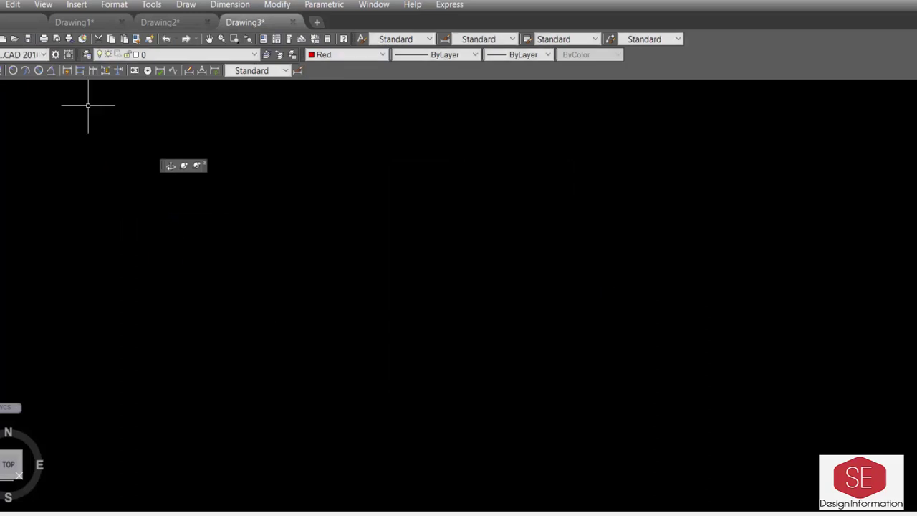
Step: Paste the copied 0+000 coordinates as multiple points, zoom to extents, and return to Excel
click(186, 5)
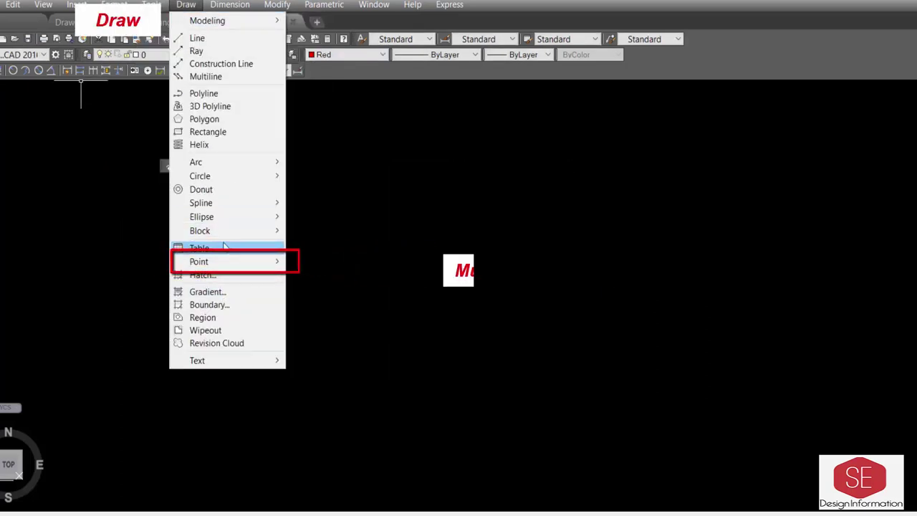
mouse_move(224, 267)
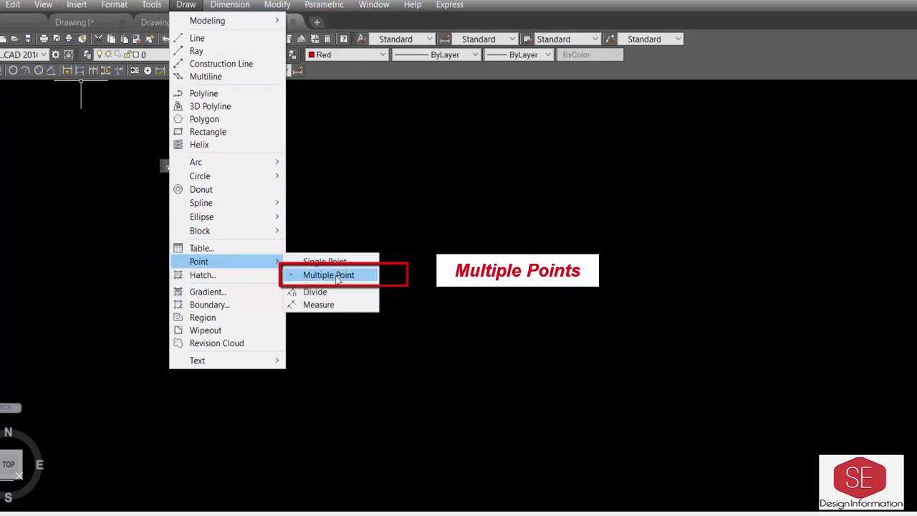
click(336, 278)
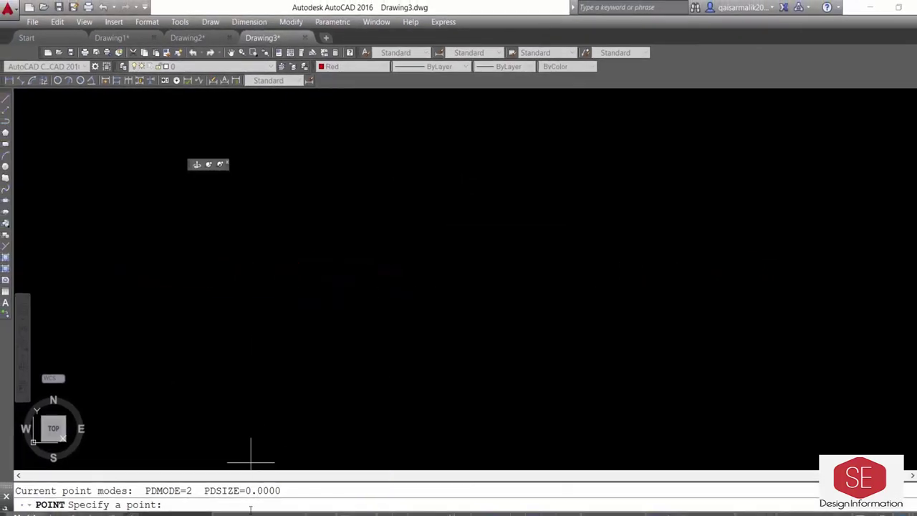
right_click(249, 501)
click(279, 459)
key(Escape)
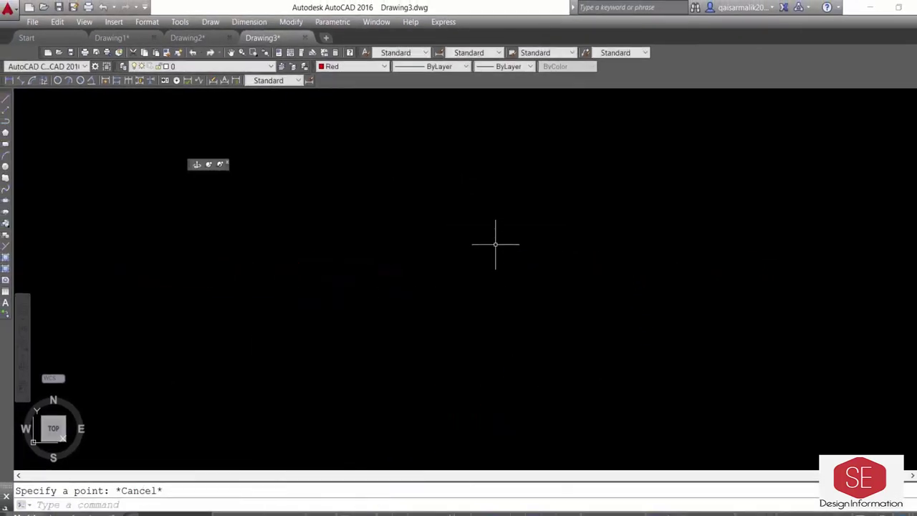
text(z)
key(Return)
text(e)
key(Return)
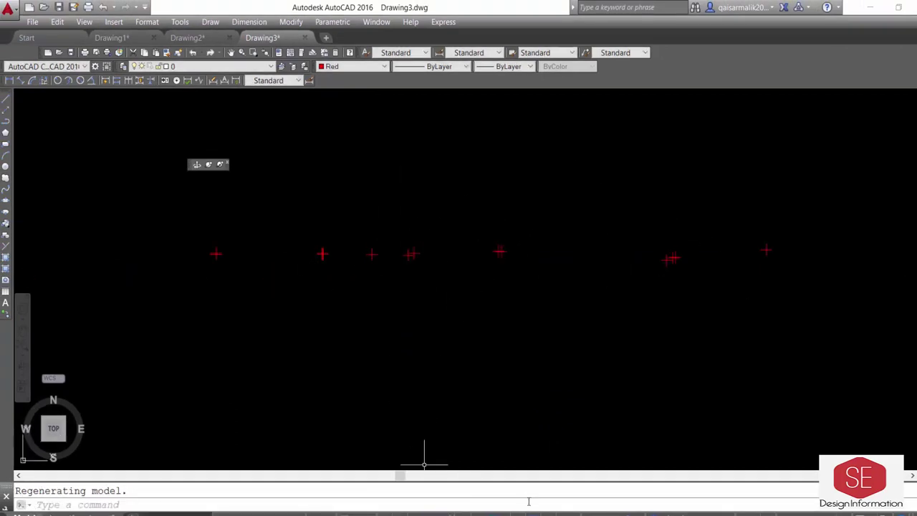
key(alt+Tab)
Step: Copy F14:F29 from Excel and draw a yellow polyline through those coordinates
drag(389, 199, 392, 384)
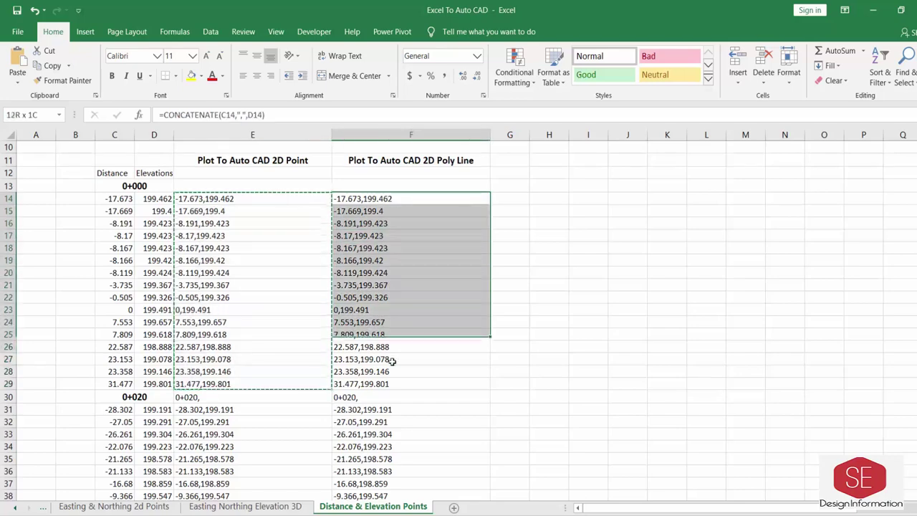
right_click(392, 384)
click(447, 113)
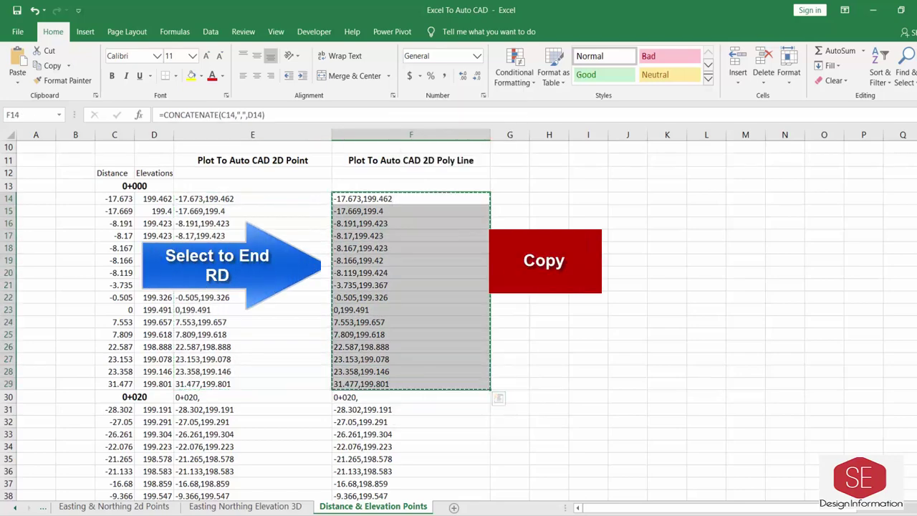
key(alt+Tab)
click(339, 65)
click(339, 102)
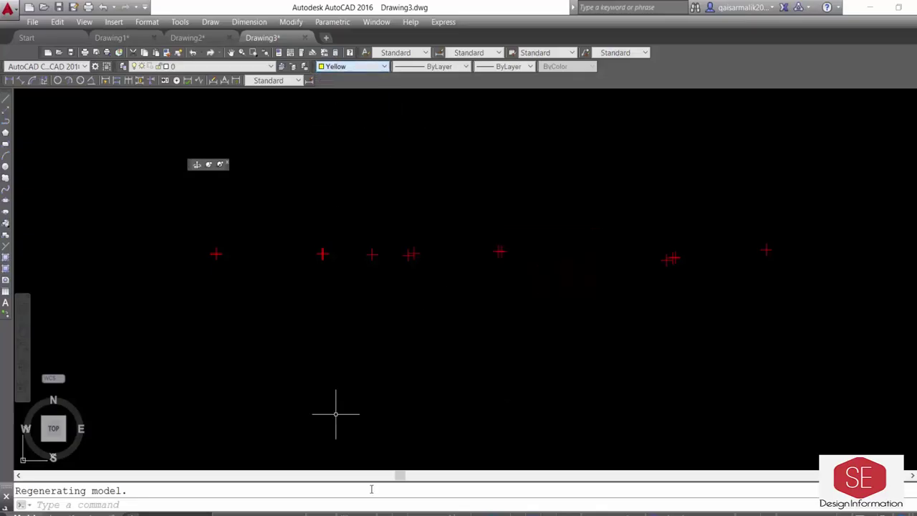
text(pl)
key(Return)
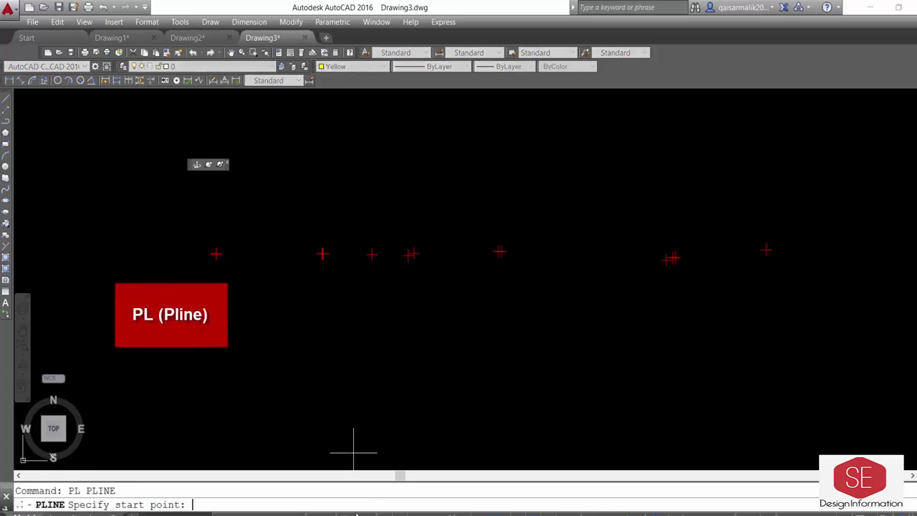
right_click(348, 505)
click(376, 457)
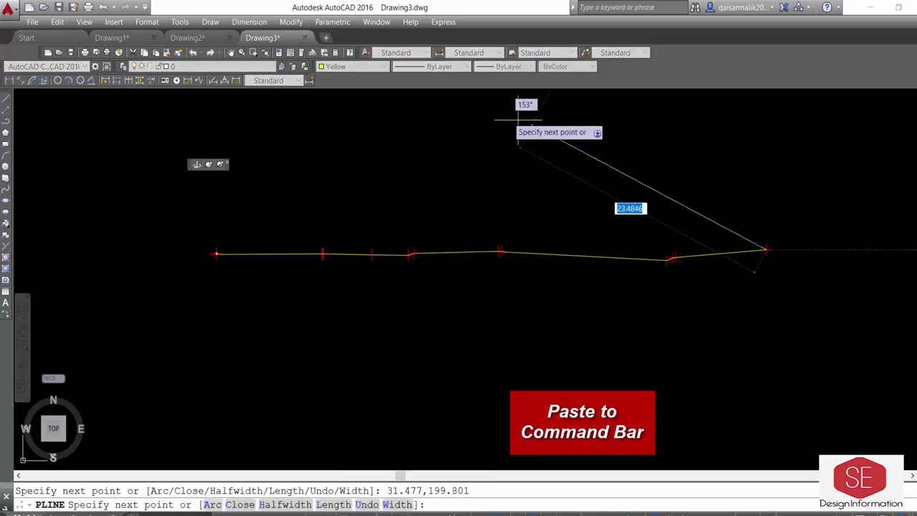
key(Escape)
Step: Draw a second polyline starting at 0,0 with ortho mode on
key(Return)
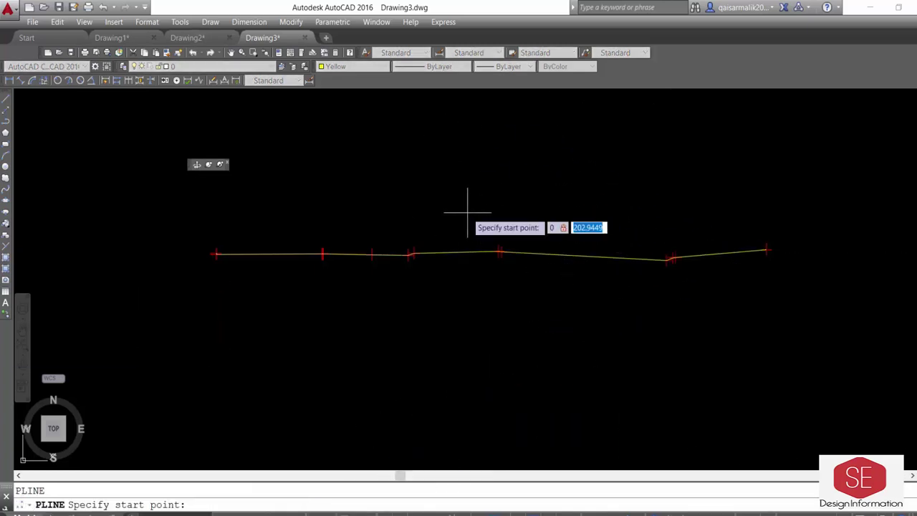
text(0)
key(Return)
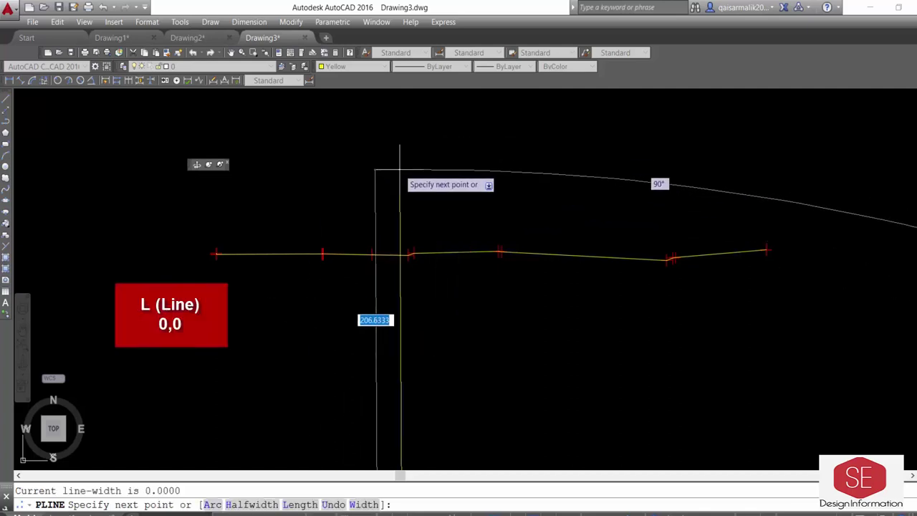
key(F8)
key(Escape)
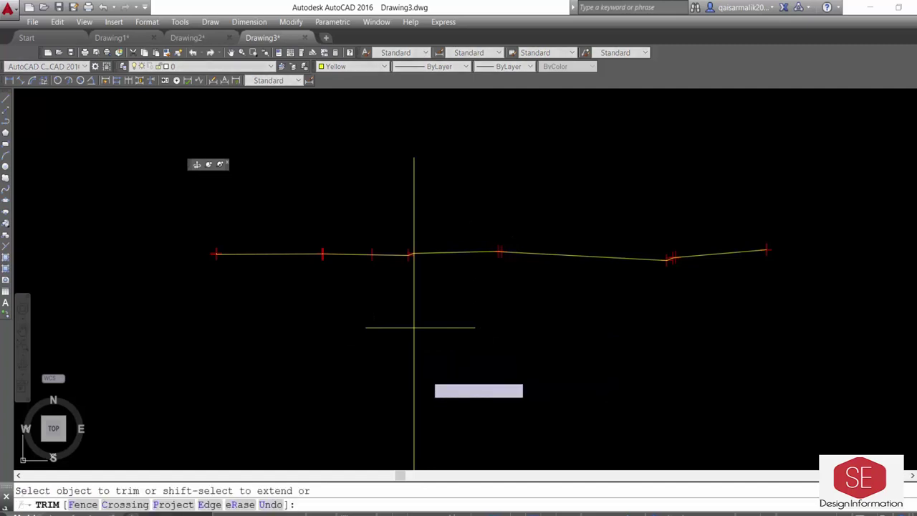
Step: List the yellow polyline to check its vertices
click(565, 255)
text(li)
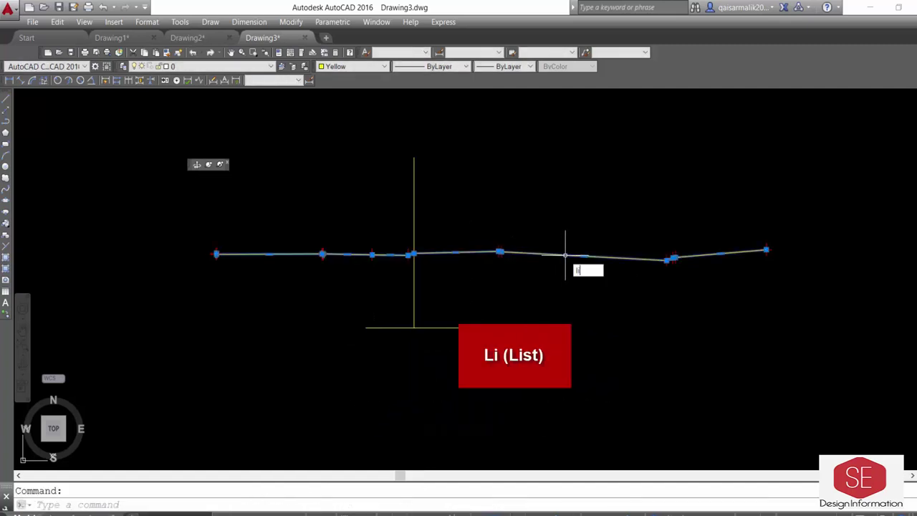
key(Return)
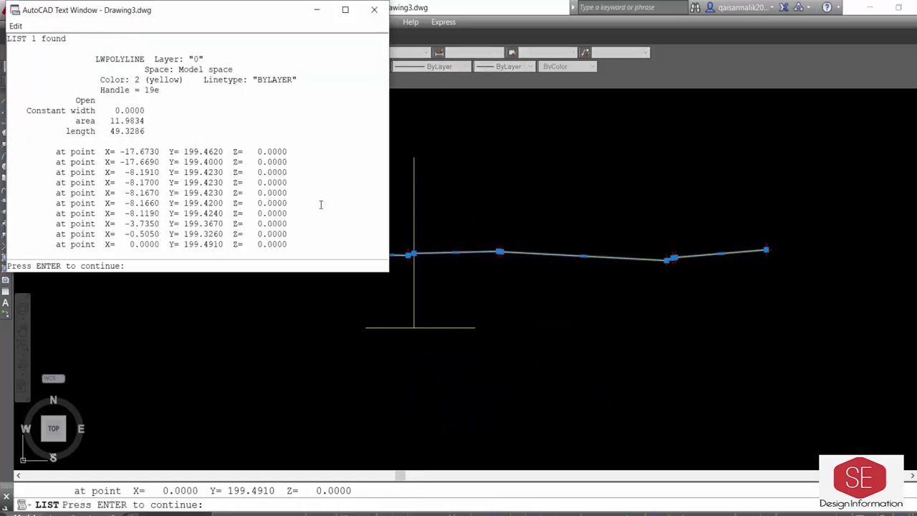
key(Return)
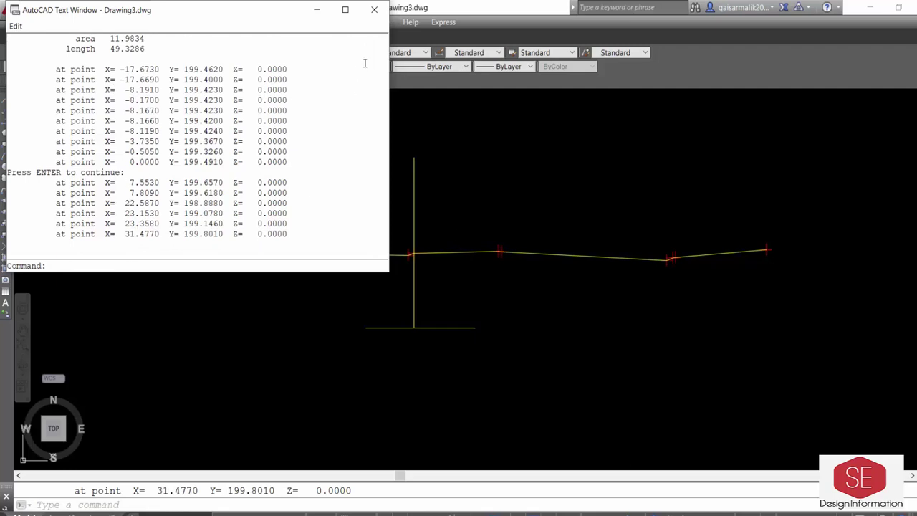
key(Escape)
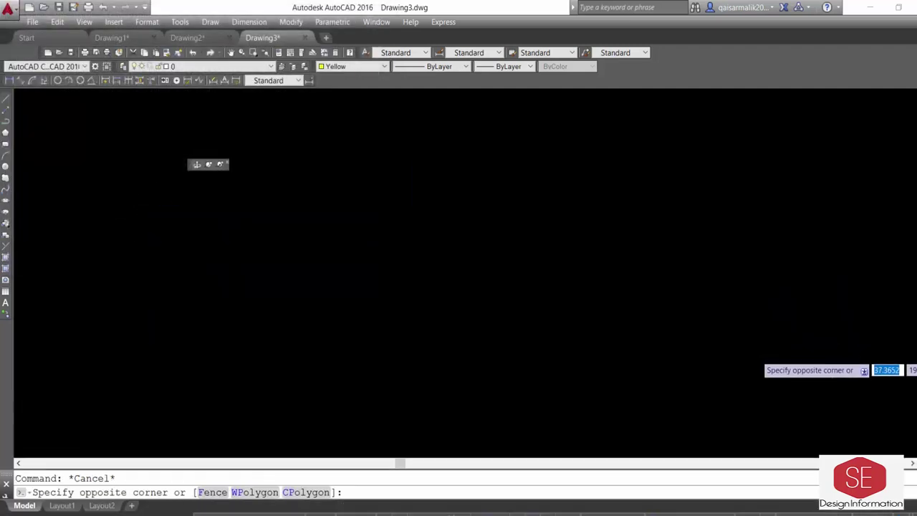
Step: Erase the plotted points and the yellow polyline
click(830, 356)
text(e)
key(Return)
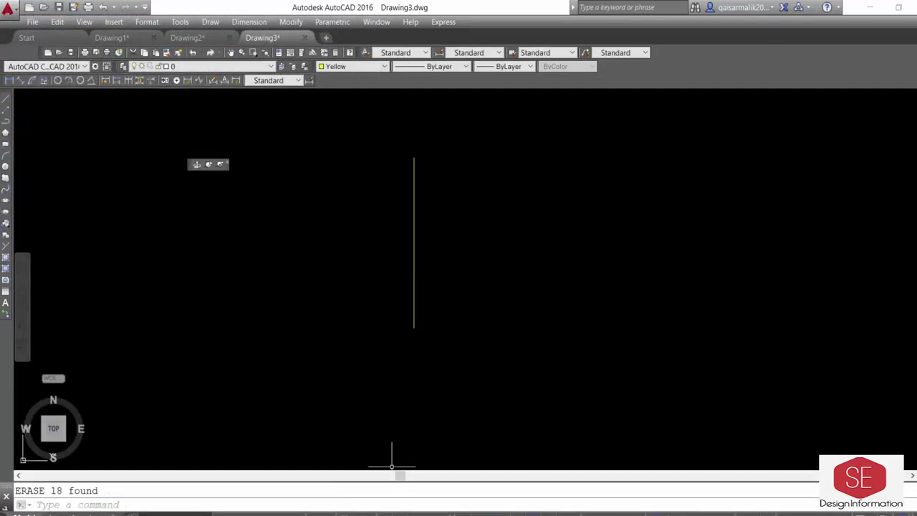
Step: Copy the 0+020 section coordinates in Excel
key(alt+Tab)
scroll(410, 287, down, 3)
mouse_move(360, 296)
mouse_down()
mouse_move(366, 497)
mouse_move(366, 469)
mouse_up()
right_click(362, 440)
click(387, 135)
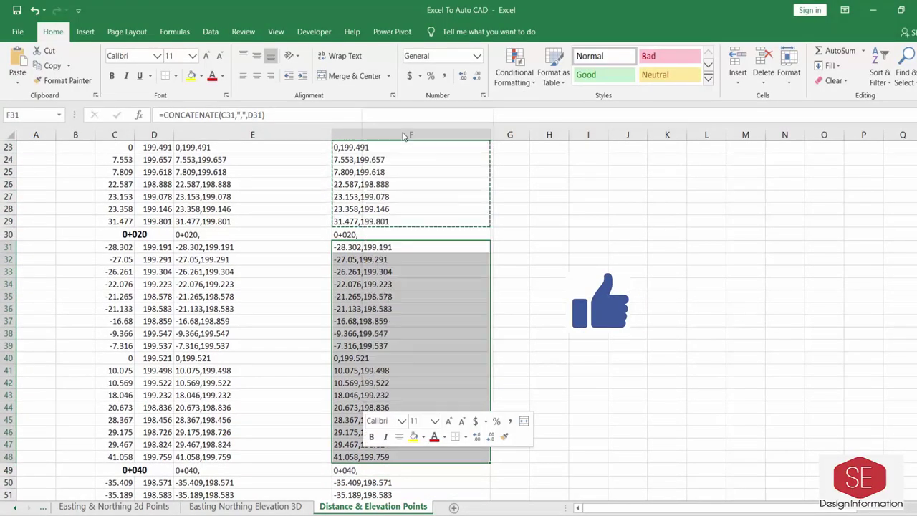
Step: Paste the 0+020 coordinates into AutoCAD as multiple points
key(alt+Tab)
click(210, 21)
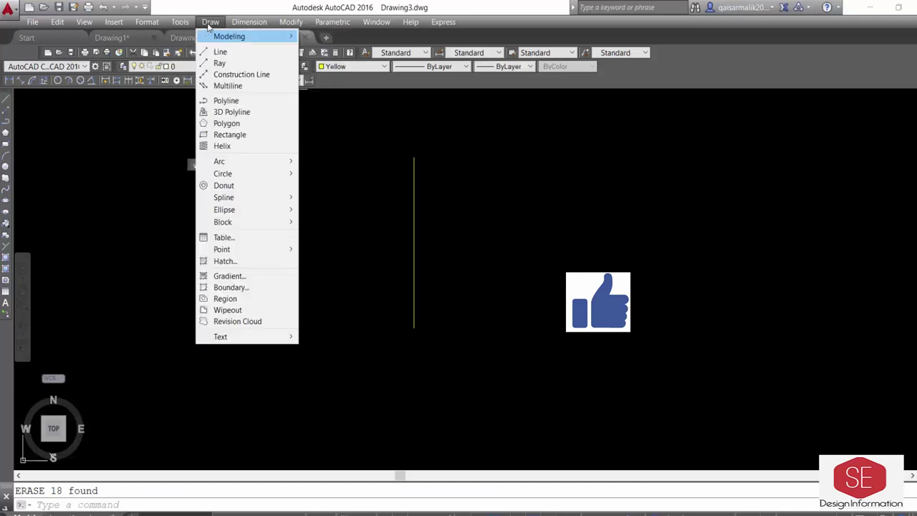
mouse_move(287, 248)
click(336, 260)
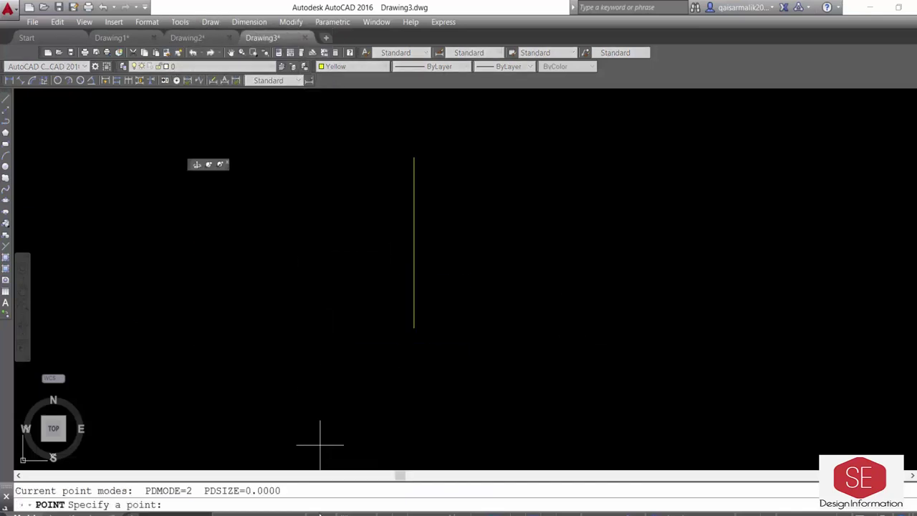
right_click(321, 505)
click(349, 458)
scroll(430, 256, down, 4)
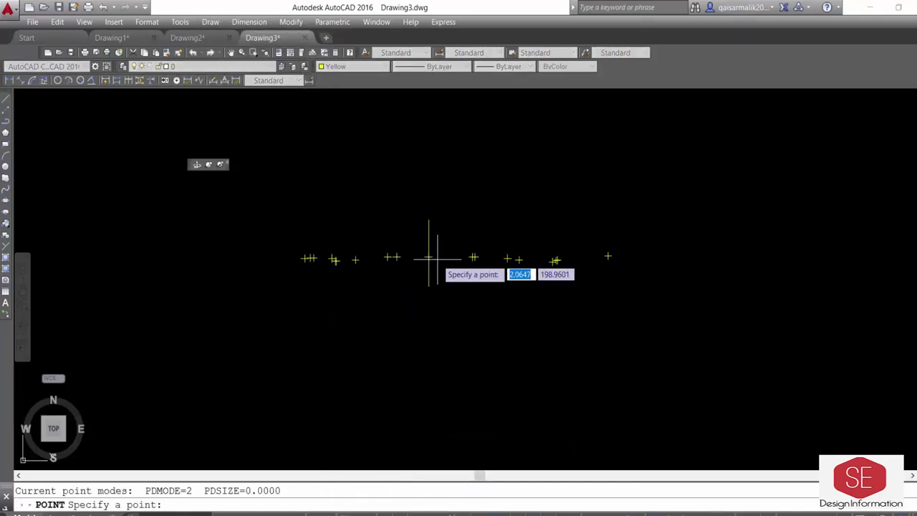
key(Escape)
Step: Draw a red polyline through the pasted section coordinates
key(alt+Tab)
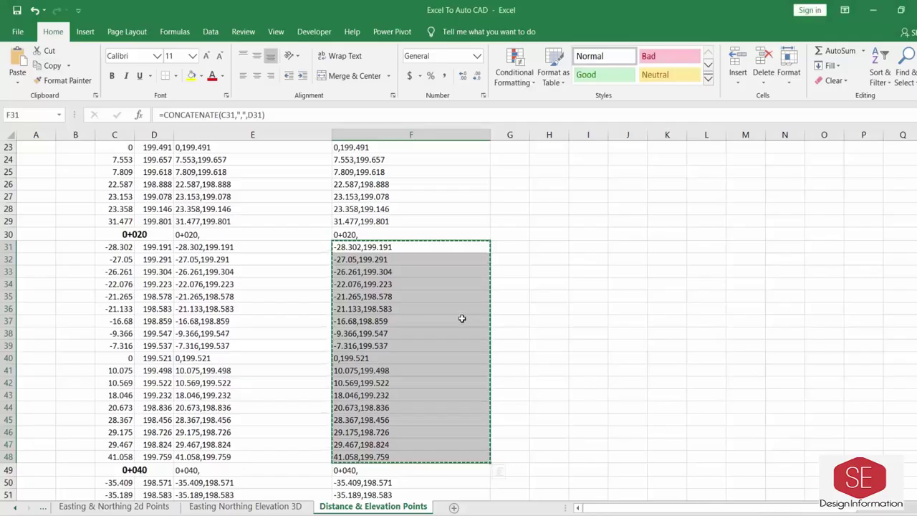
key(alt+Tab)
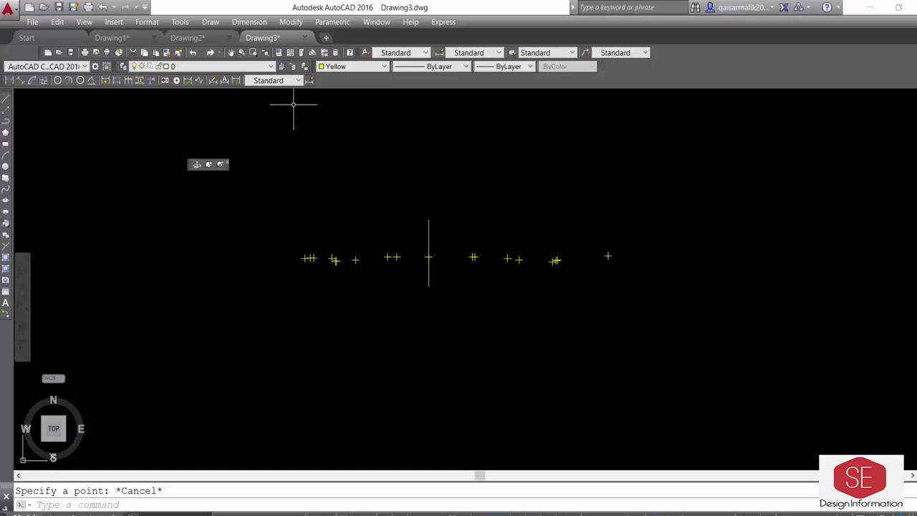
click(337, 92)
text(p)
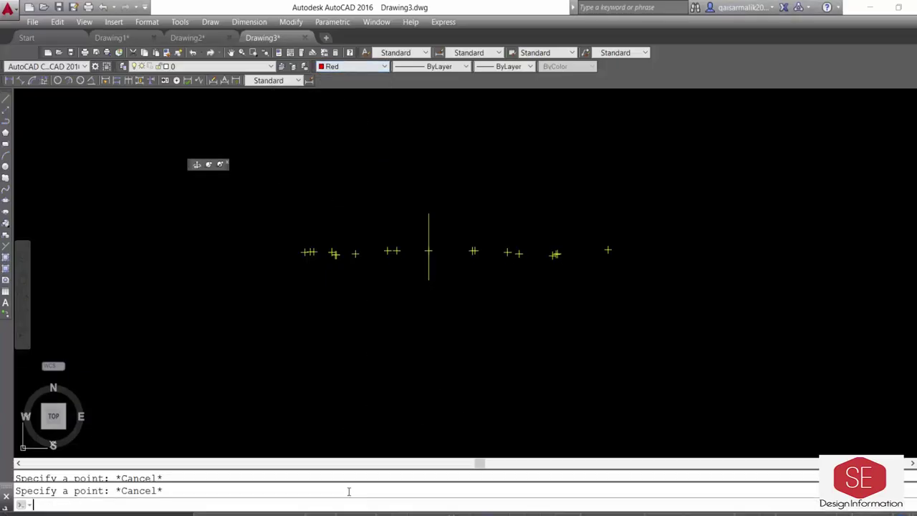
right_click(320, 505)
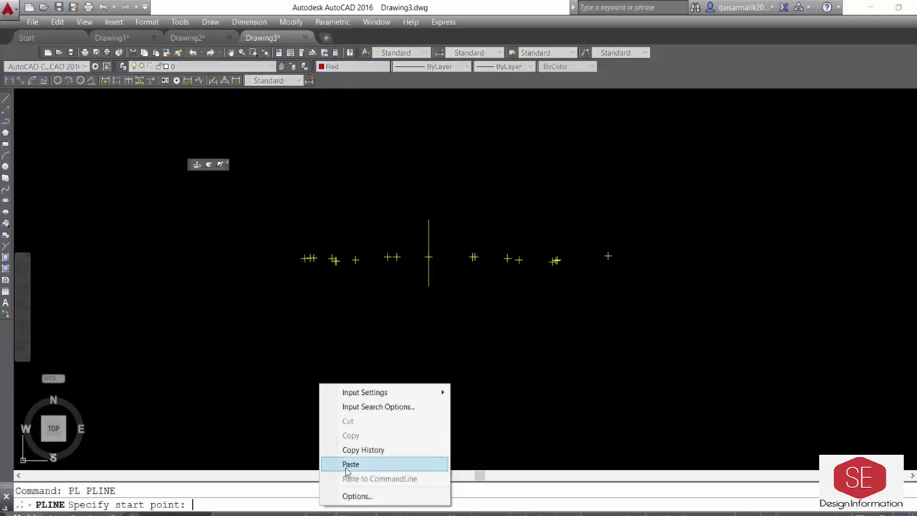
click(347, 467)
key(Escape)
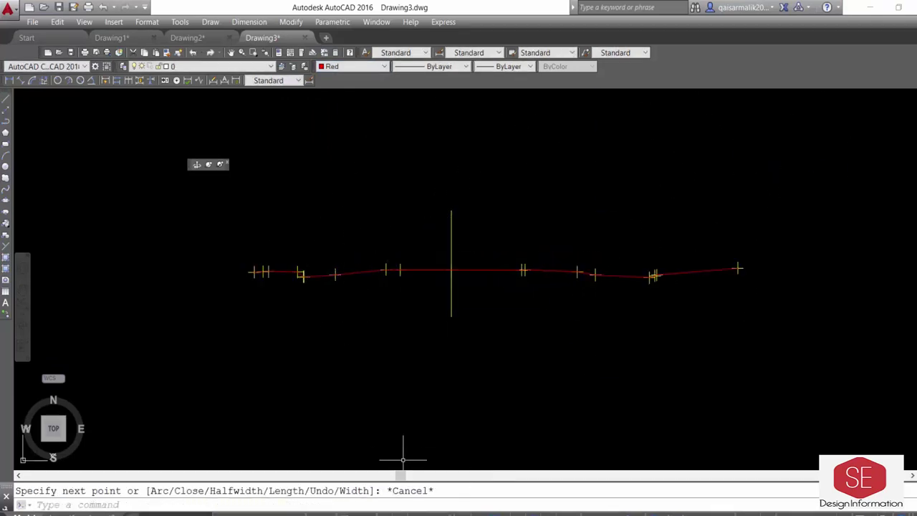
Step: Copy the 0+040 section coordinates E50:E68 in Excel
key(alt+Tab)
scroll(308, 276, down, 3)
scroll(307, 255, down, 2)
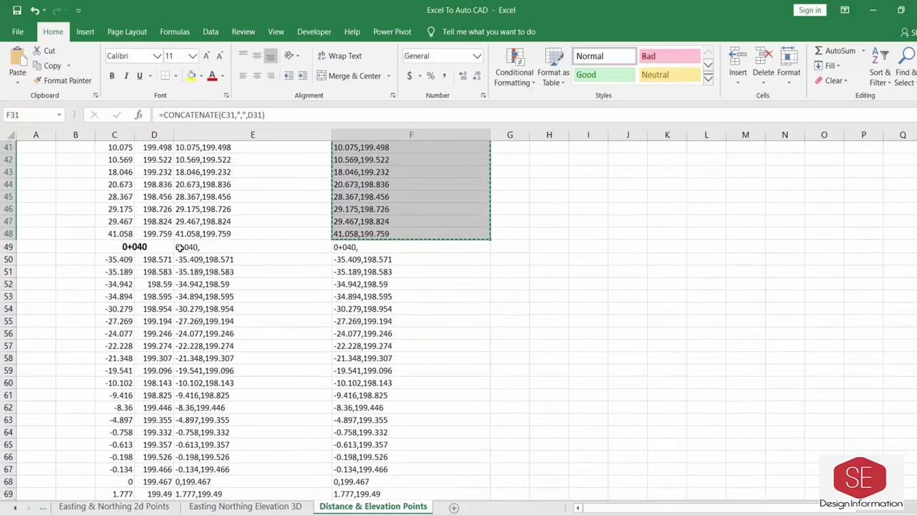
click(185, 261)
drag(184, 261, 186, 486)
right_click(186, 482)
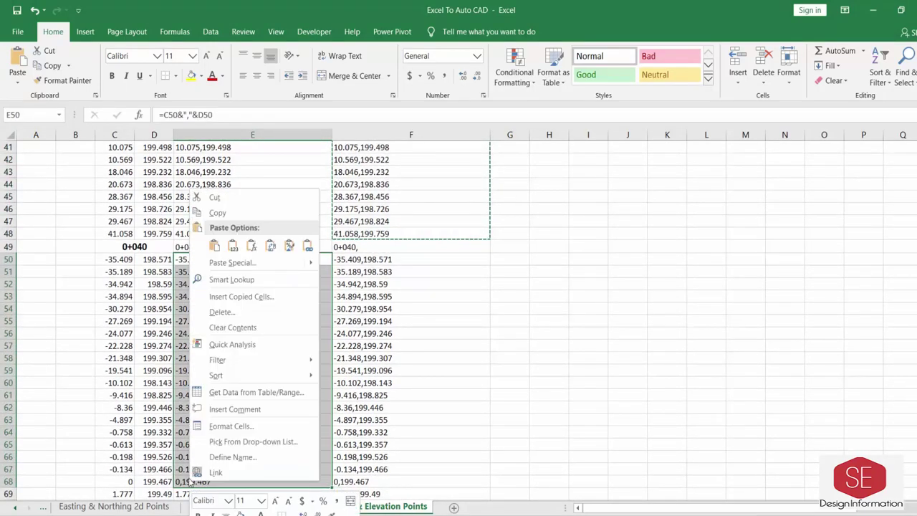
click(236, 215)
Step: Window-select the 19 plotted objects in AutoCAD and delete them
key(alt+Tab)
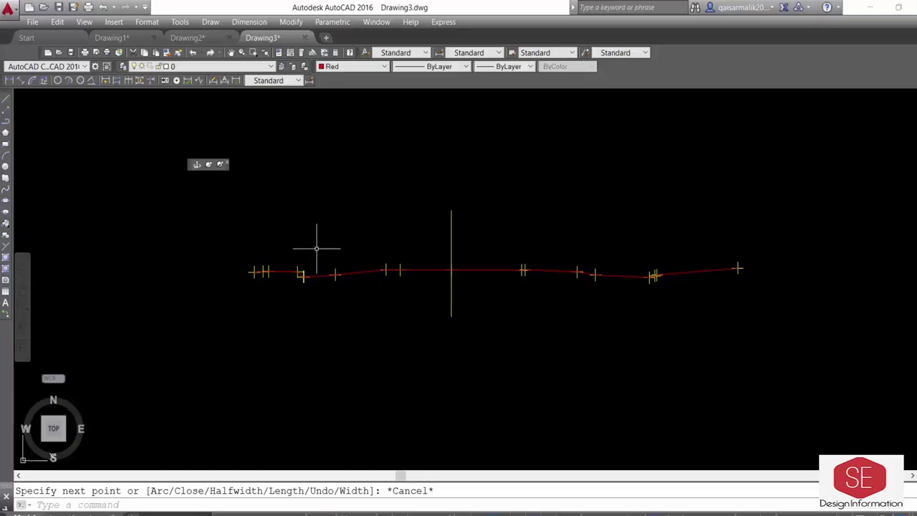
click(210, 225)
click(784, 358)
key(Delete)
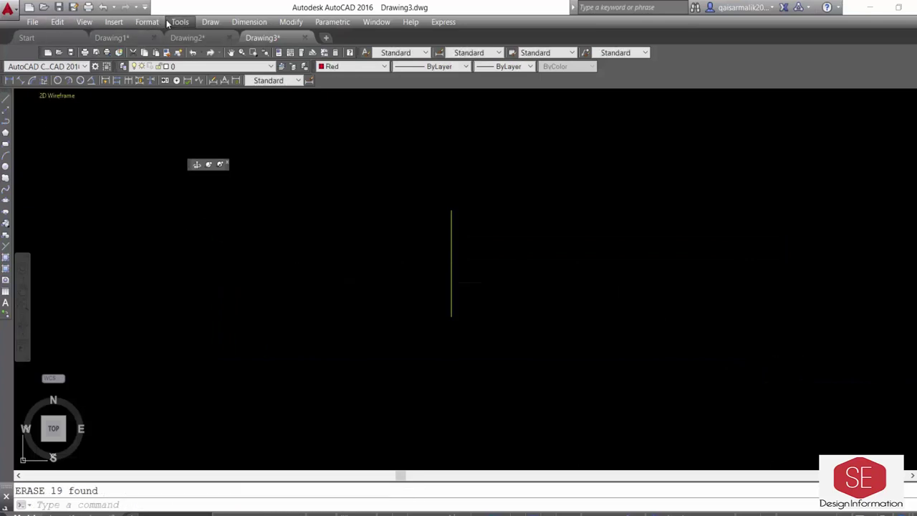
Step: Plot the copied E50:E68 coordinates as multiple points
click(175, 21)
mouse_move(227, 248)
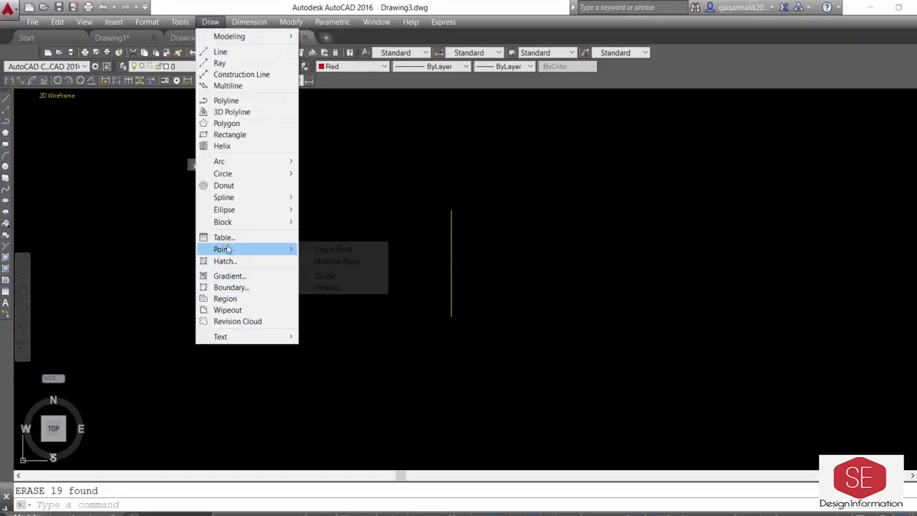
click(336, 260)
right_click(341, 506)
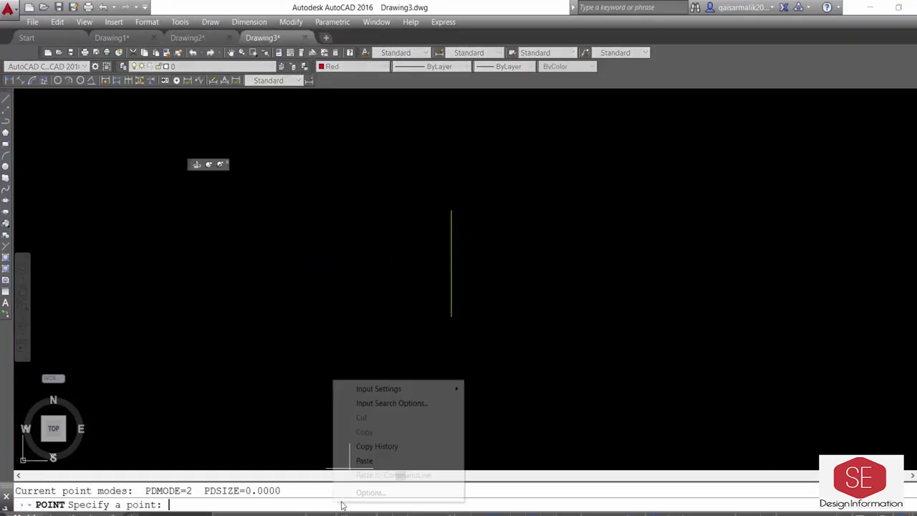
click(364, 460)
key(Escape)
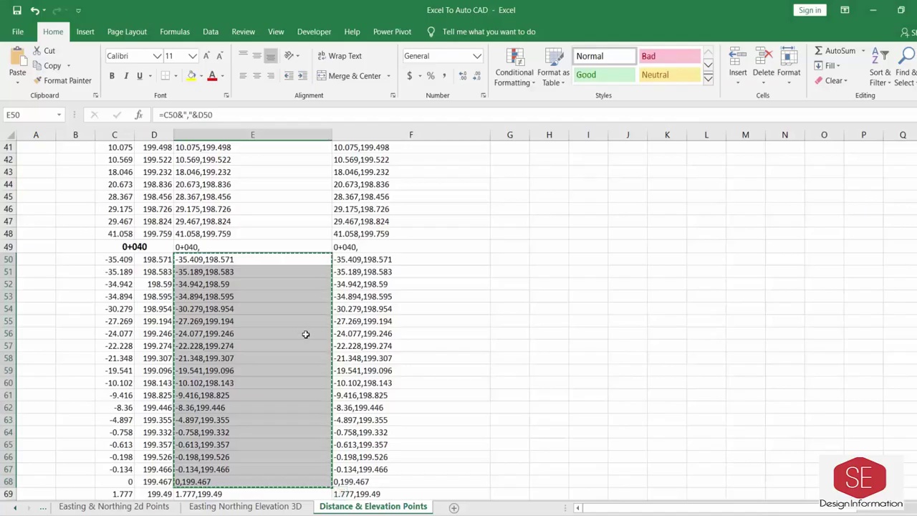
Step: Copy E69:E92 and plot those coordinates as points too
scroll(303, 334, down, 4)
mouse_move(192, 270)
mouse_down()
mouse_move(200, 480)
mouse_move(206, 455)
mouse_up()
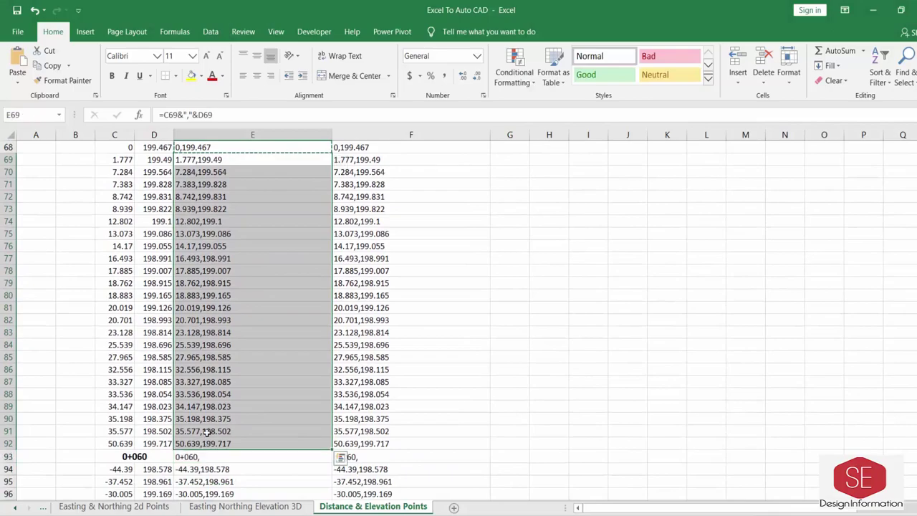
right_click(206, 432)
click(283, 164)
right_click(256, 367)
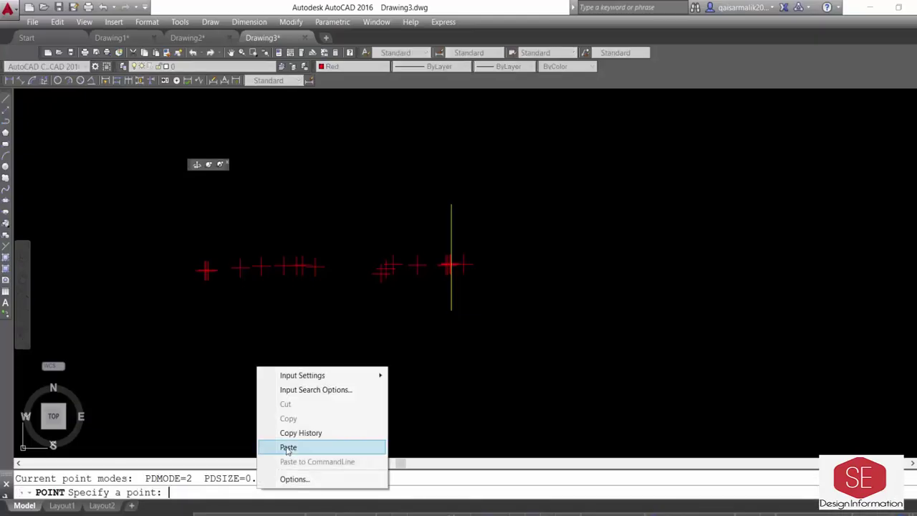
click(287, 444)
key(Escape)
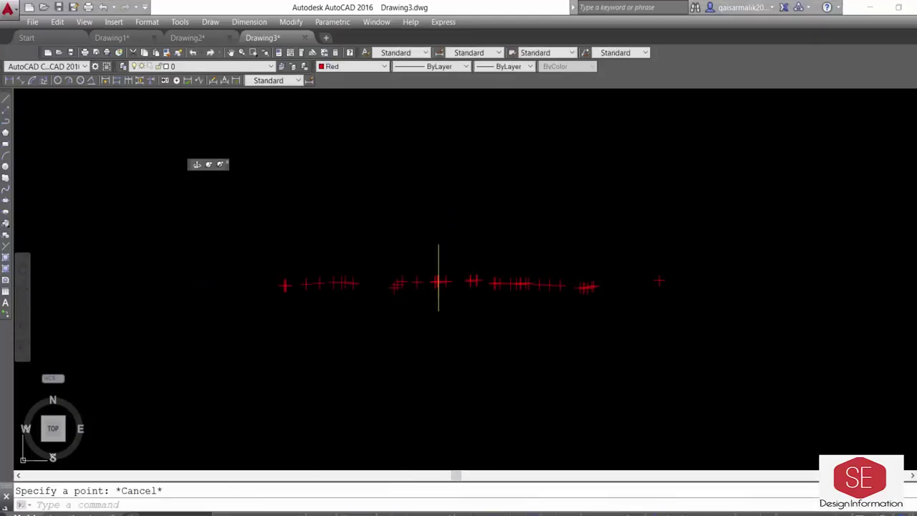
Step: Copy the column F polyline coordinates starting at F50
scroll(342, 222, up, 5)
scroll(342, 223, up, 3)
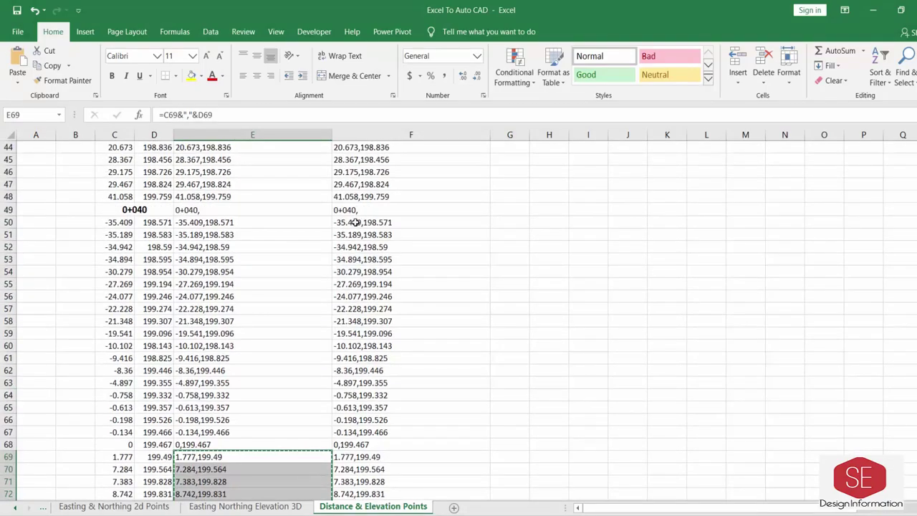
mouse_move(357, 222)
mouse_down()
mouse_move(386, 228)
mouse_move(386, 260)
mouse_up()
right_click(384, 256)
click(410, 258)
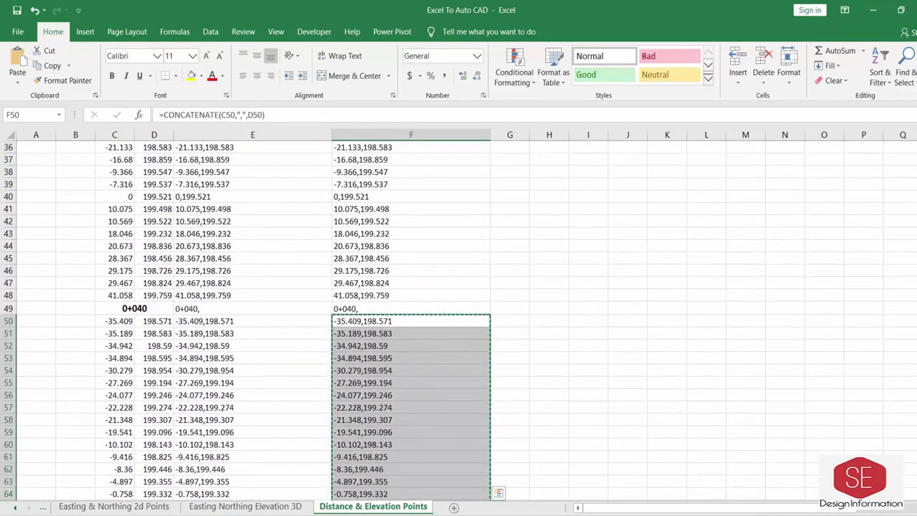
Step: Set the colour to yellow and draw the section polyline from the pasted coordinates
click(339, 66)
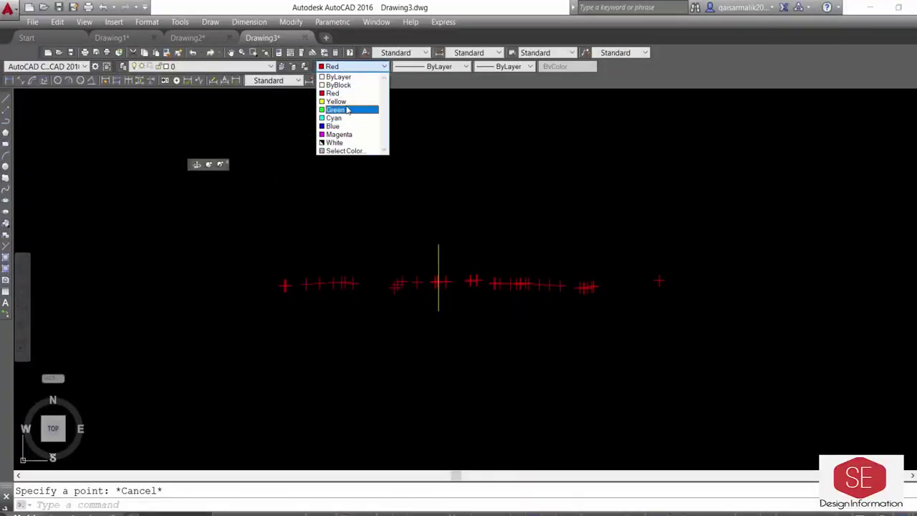
click(343, 105)
key(Return)
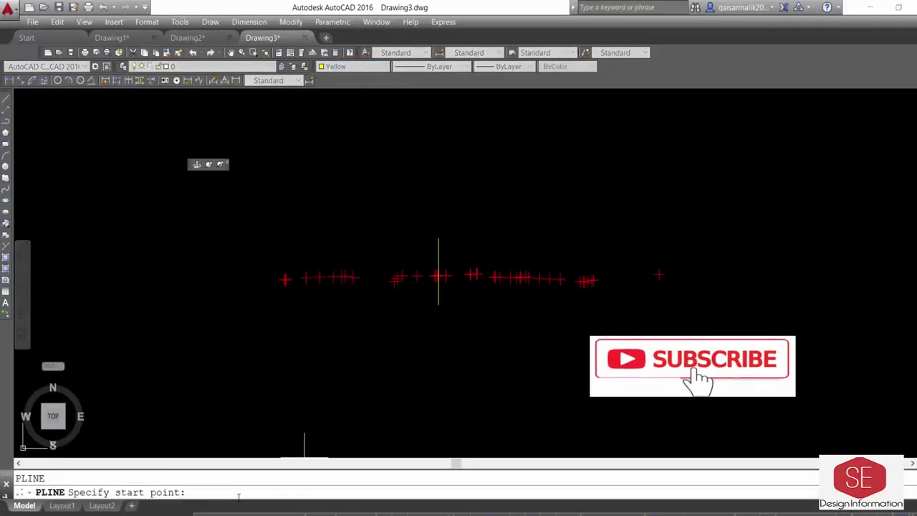
right_click(238, 493)
click(265, 448)
key(Escape)
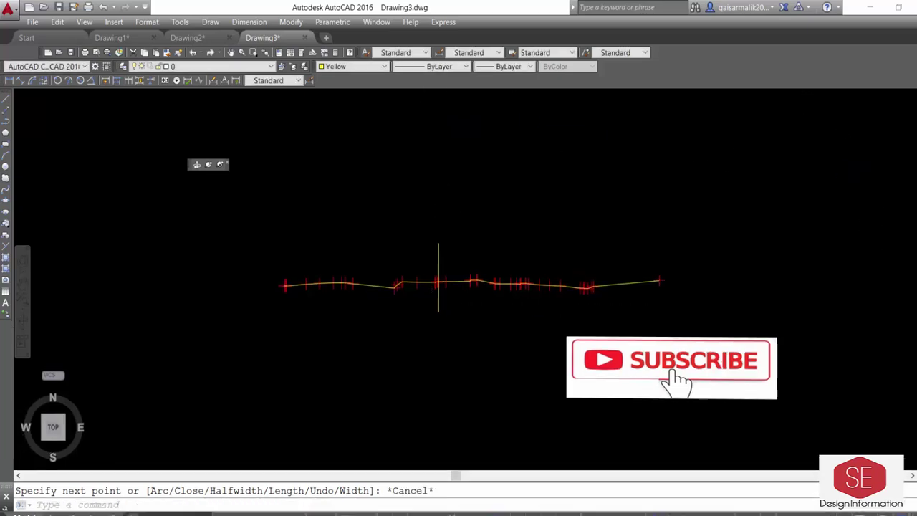
scroll(416, 280, up, 2)
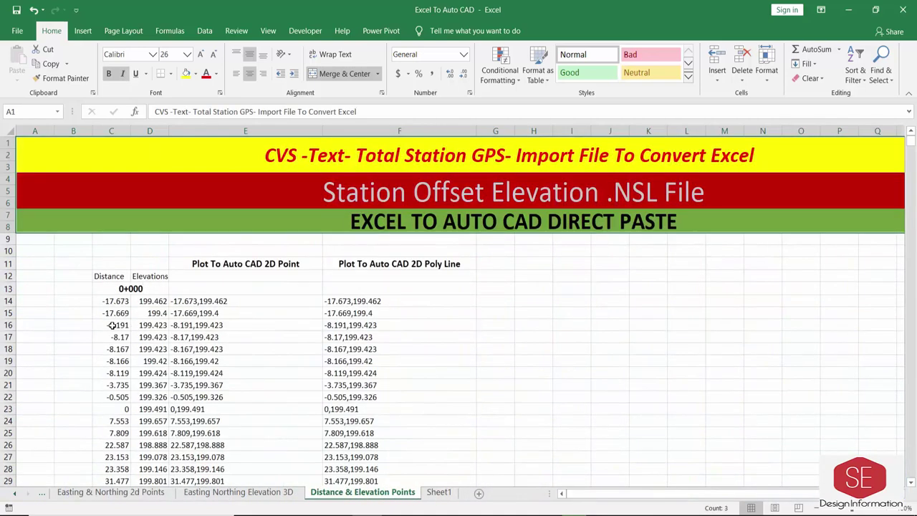
Step: Select the Station Offset Elevation .NSL File title, then switch to Sheet1
click(617, 198)
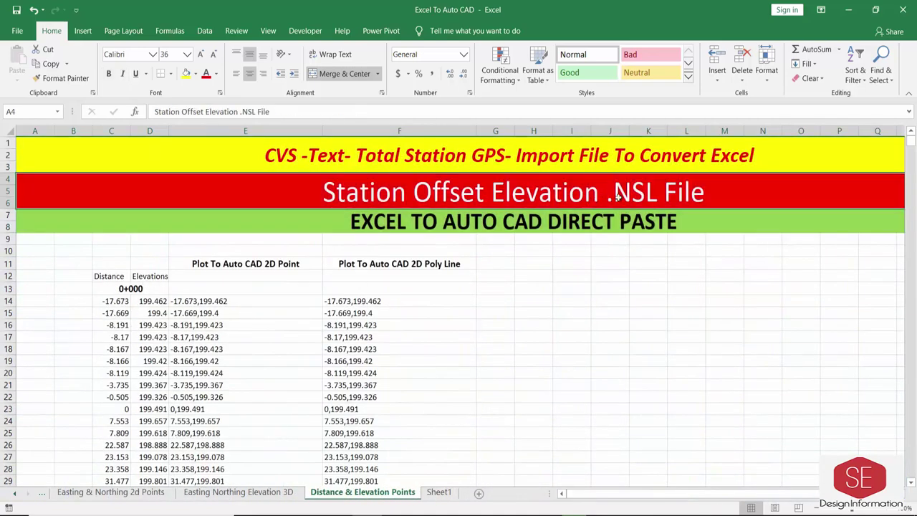
click(436, 492)
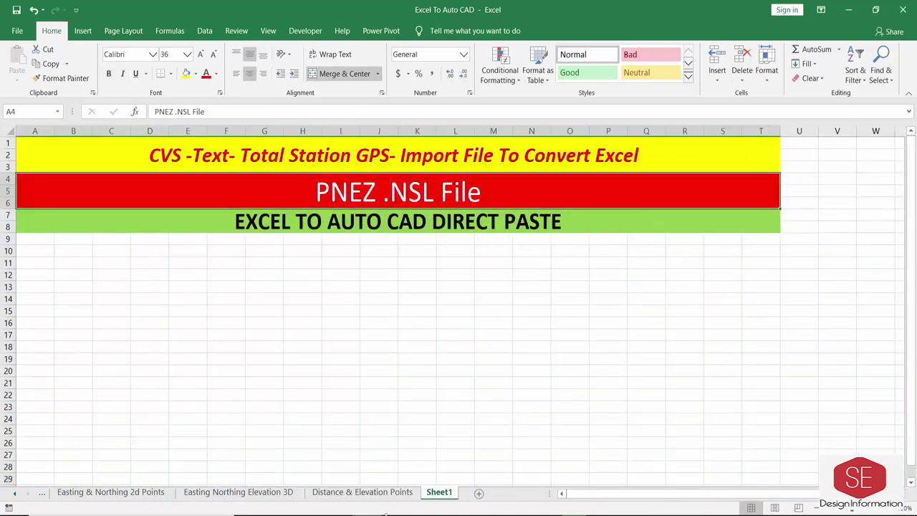
Step: Open the XYZ file from the Text File Format folder and copy all 3016 point rows
mouse_move(308, 510)
click(530, 466)
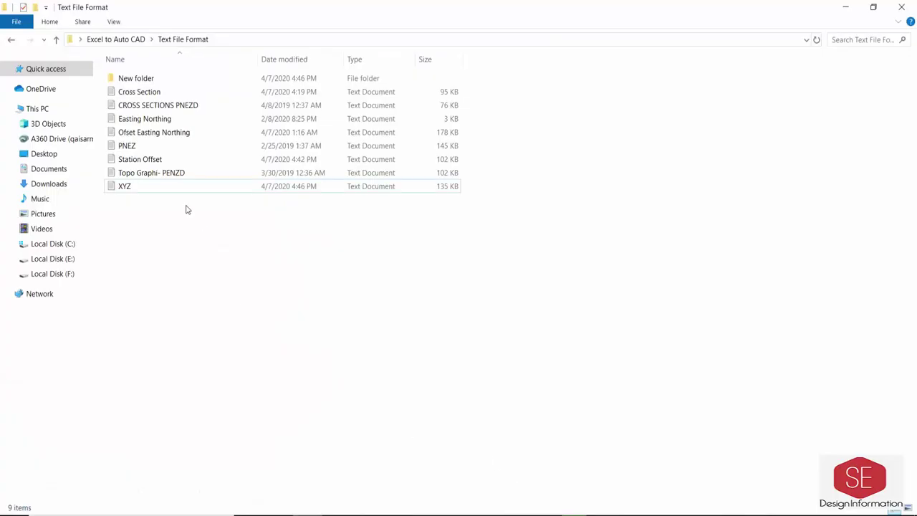
double_click(141, 186)
scroll(430, 237, down, 4)
scroll(286, 236, down, 16)
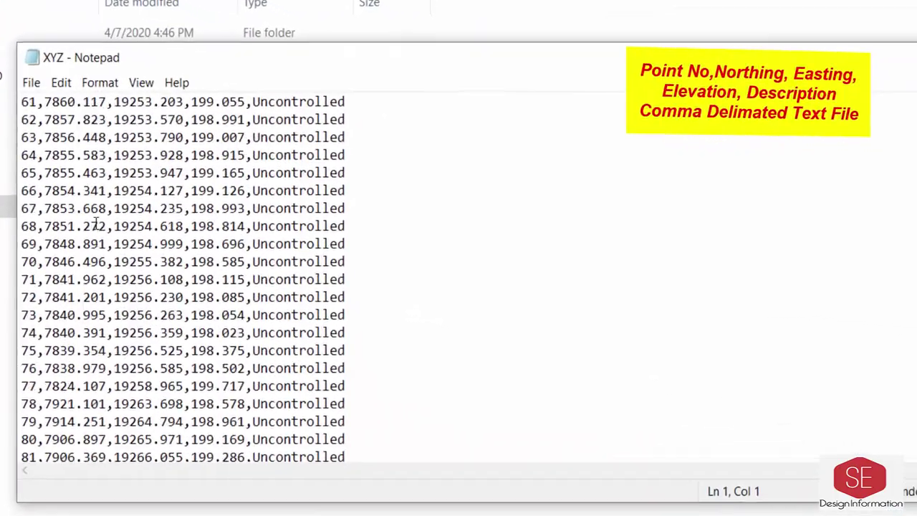
scroll(106, 229, down, 6)
scroll(106, 229, up, 14)
scroll(106, 229, up, 12)
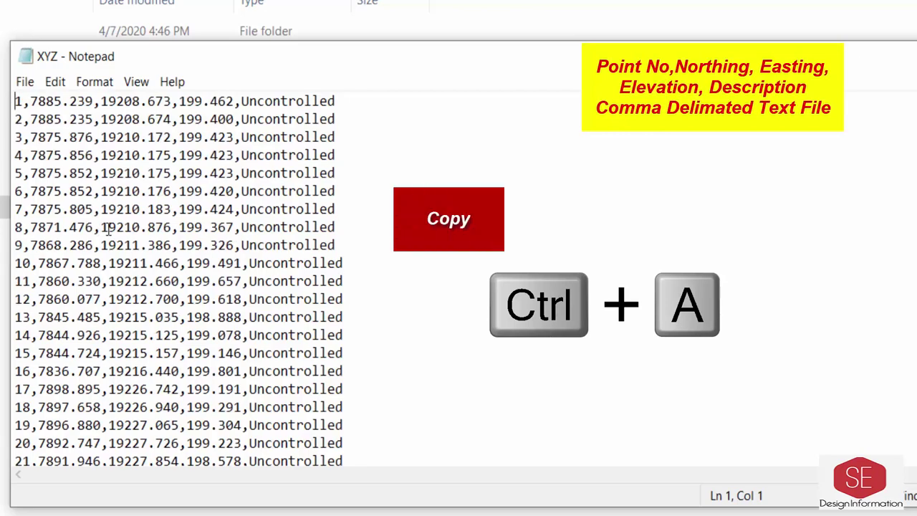
key(ctrl+a)
right_click(123, 170)
click(158, 228)
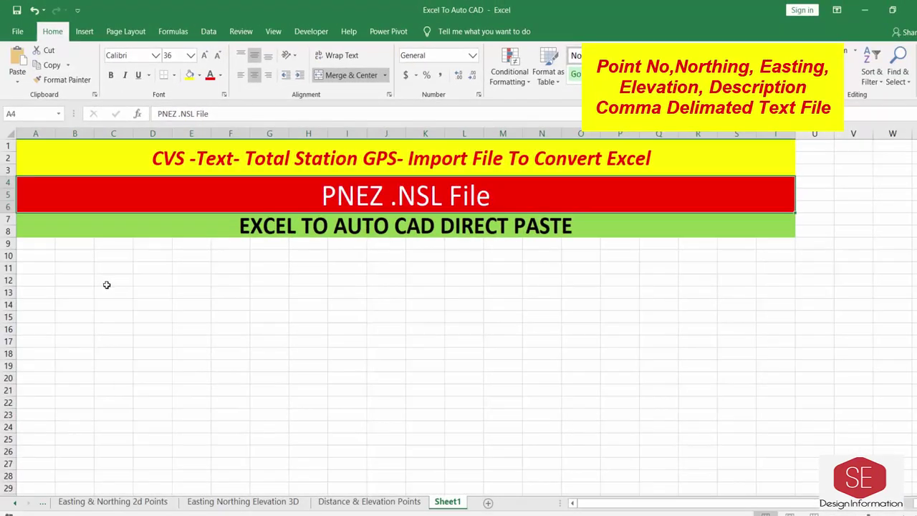
Step: Paste the point data at C12 and split it into columns at each comma
click(108, 284)
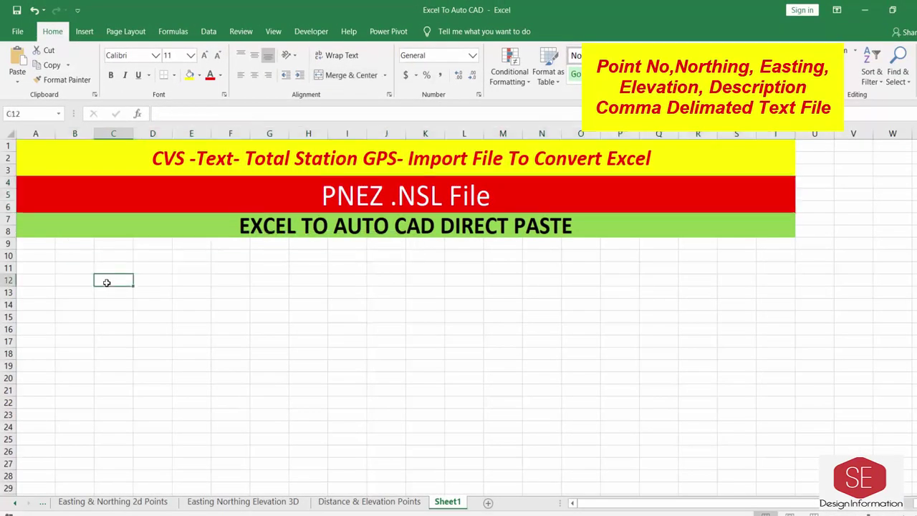
right_click(109, 284)
click(132, 290)
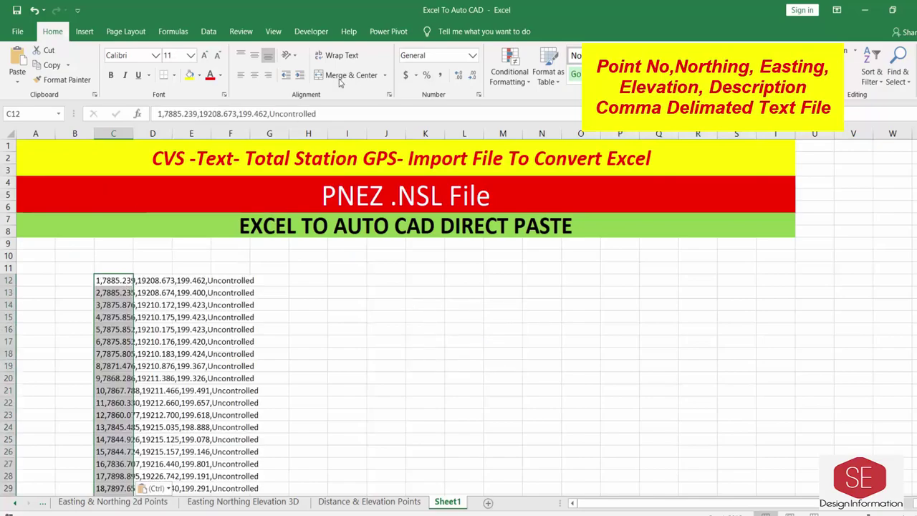
click(208, 31)
click(484, 68)
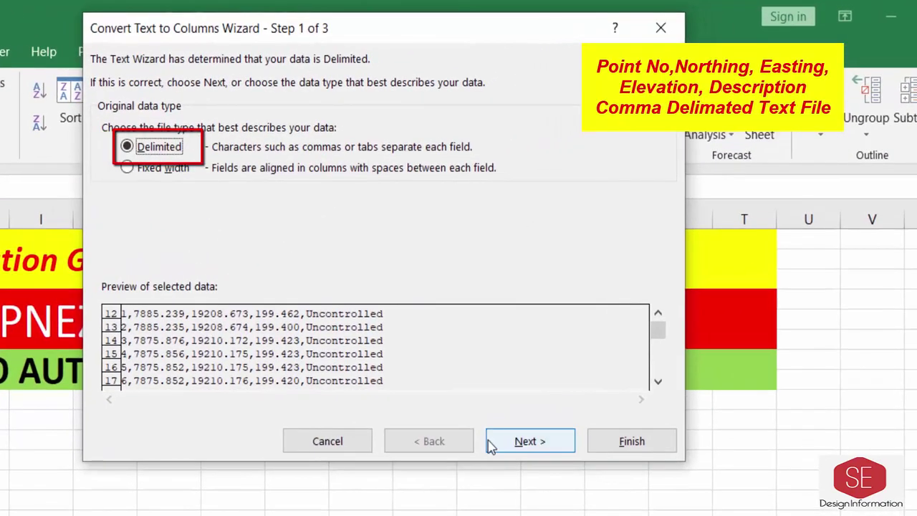
click(612, 285)
click(359, 97)
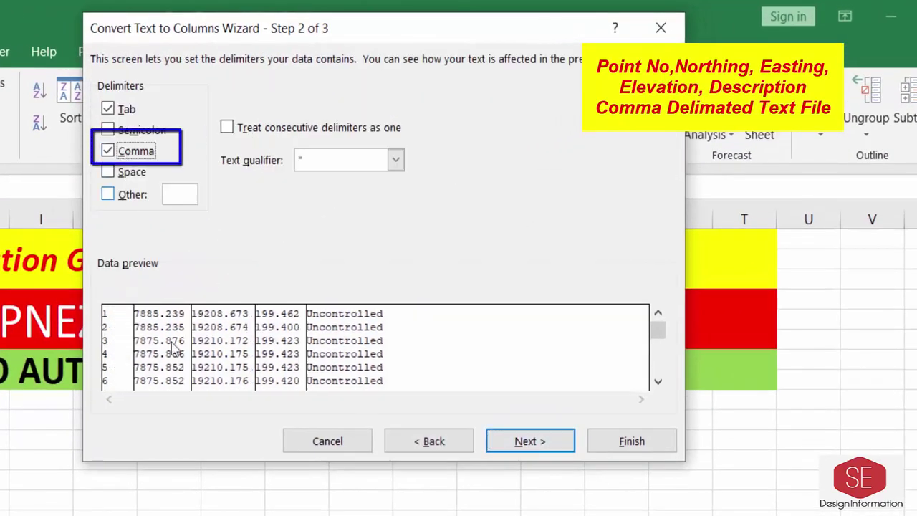
click(495, 440)
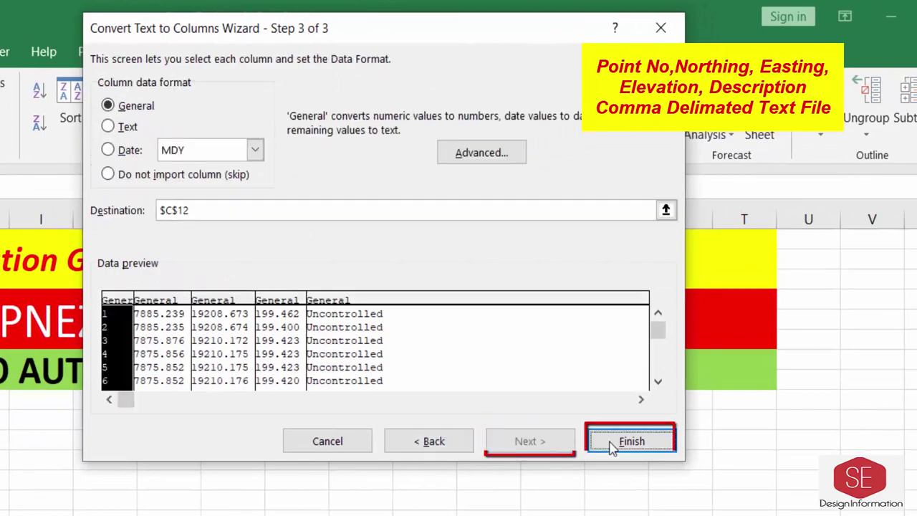
click(619, 444)
Step: Delete the Uncontrolled description column and select C11 for the headings
scroll(214, 366, down, 4)
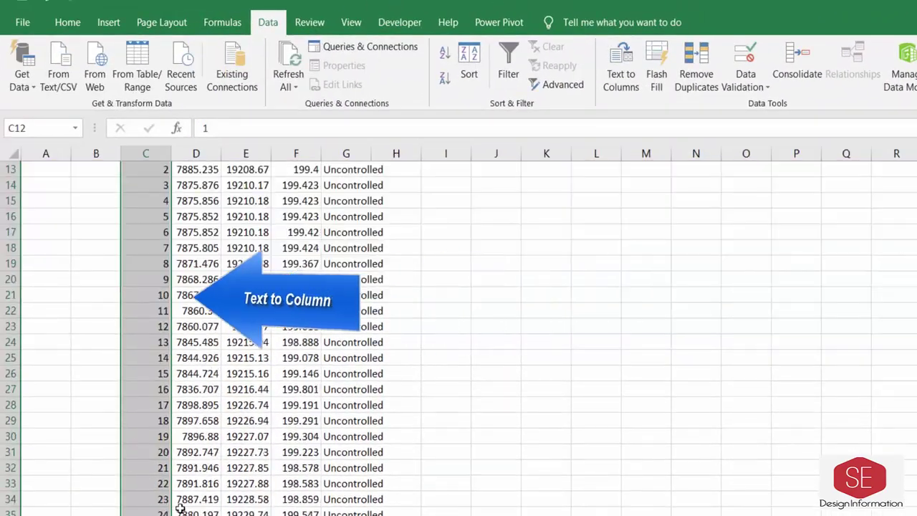
scroll(214, 366, down, 4)
scroll(385, 295, up, 6)
right_click(341, 150)
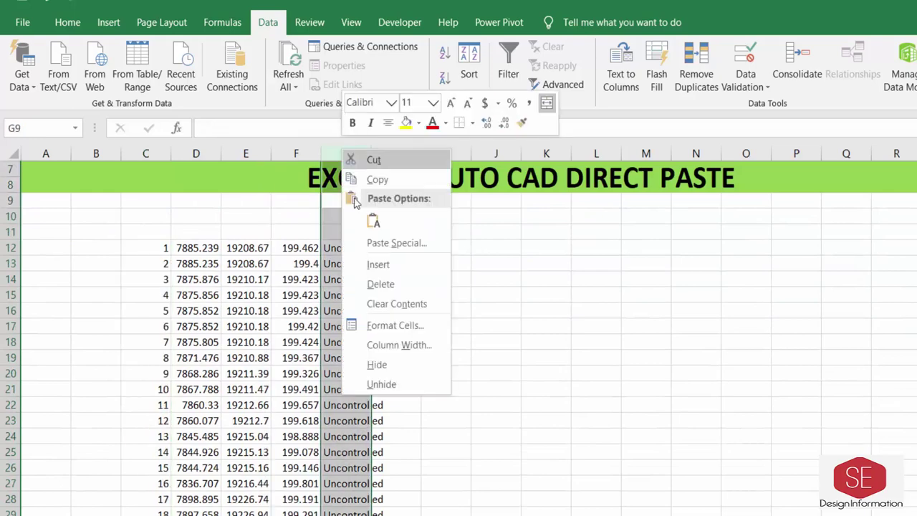
click(372, 285)
click(496, 372)
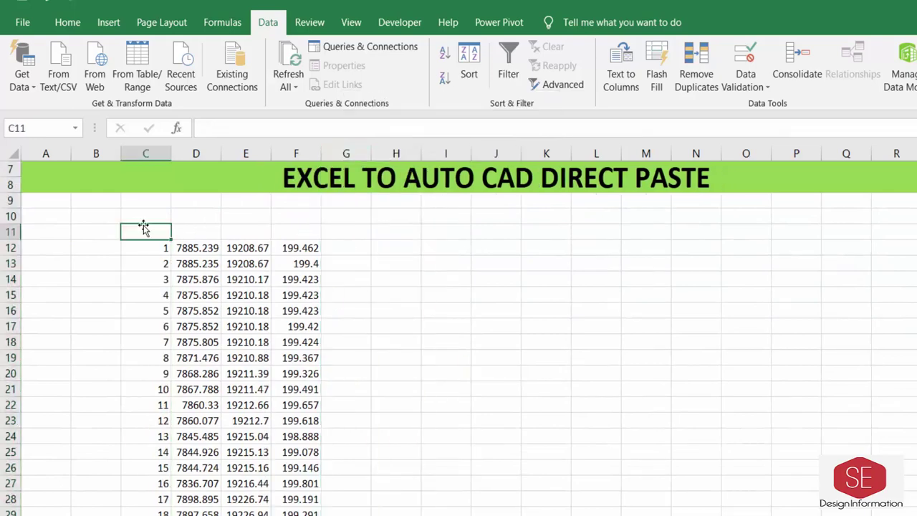
Step: Enter the headings P#, Easting, Northing and Elevation in C11:F11
text(P#)
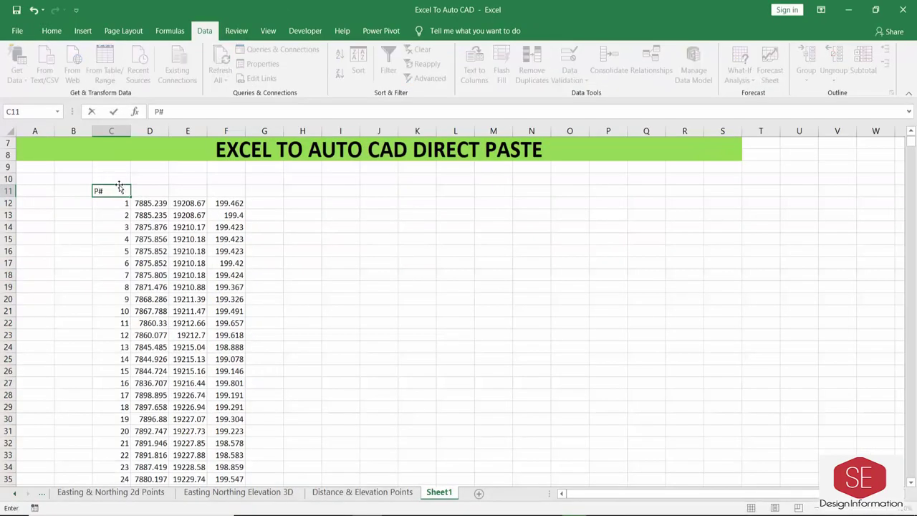
click(143, 189)
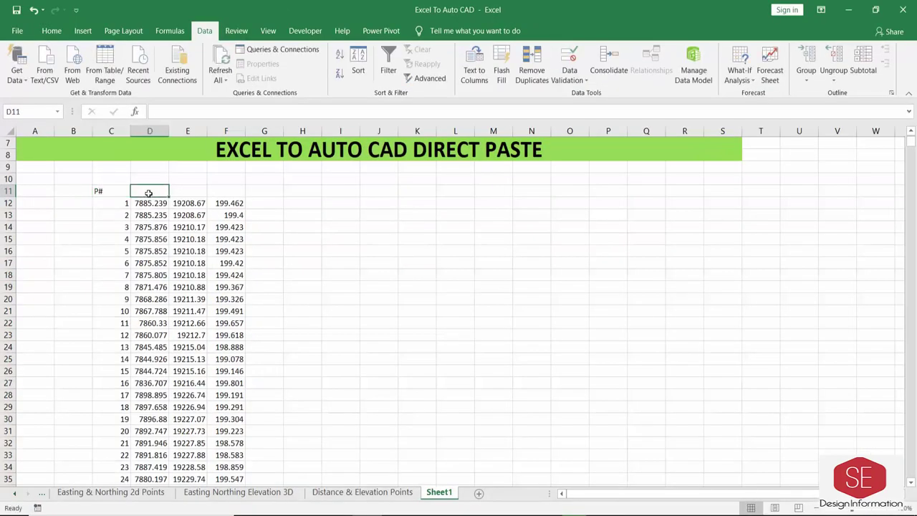
text(Easting)
click(198, 190)
text(Northing)
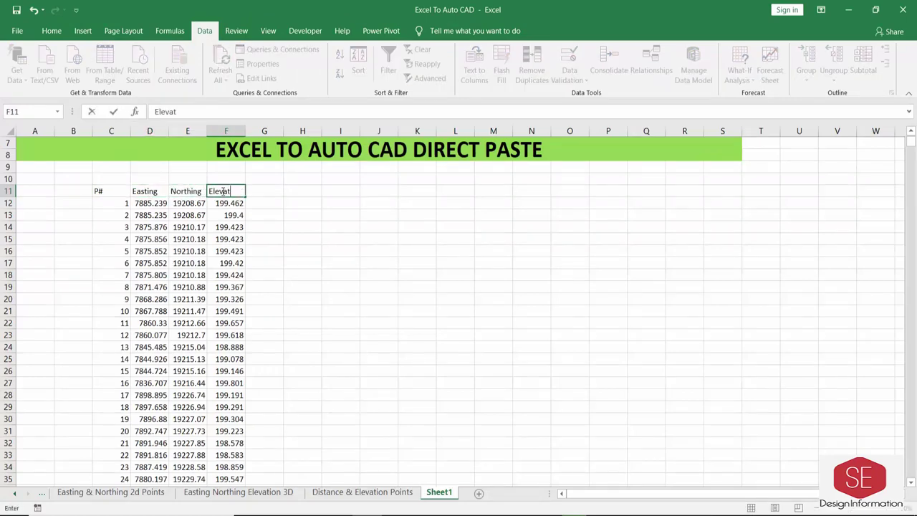
click(298, 248)
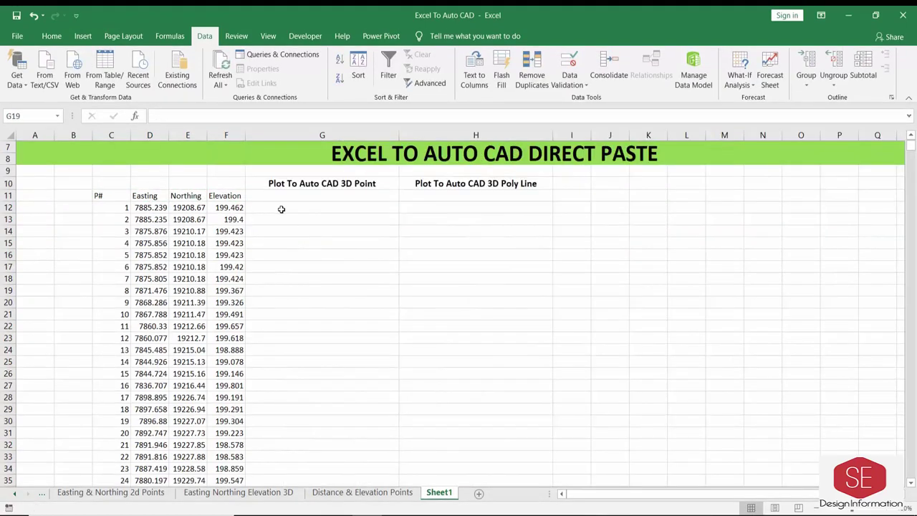
scroll(446, 185, up, 1)
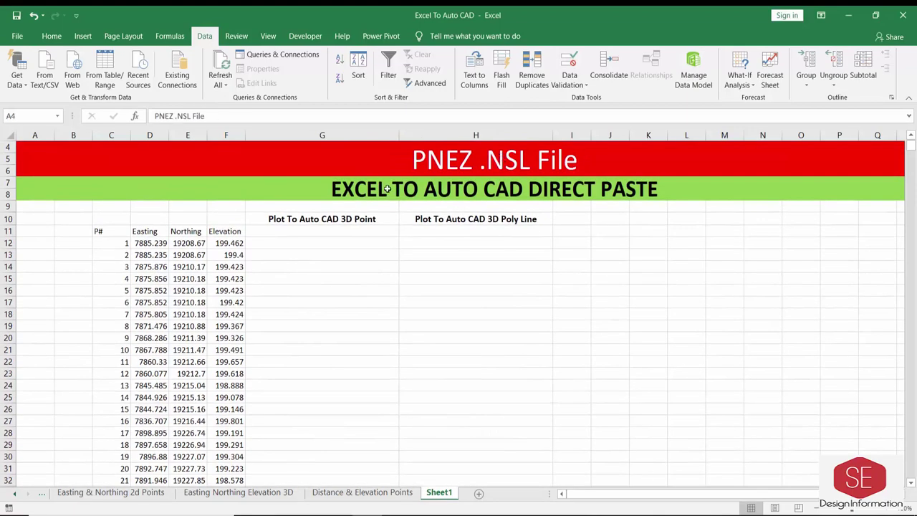
Step: Enter =D12&","&E12&","&F12 in G12 and fill it down column G
click(311, 250)
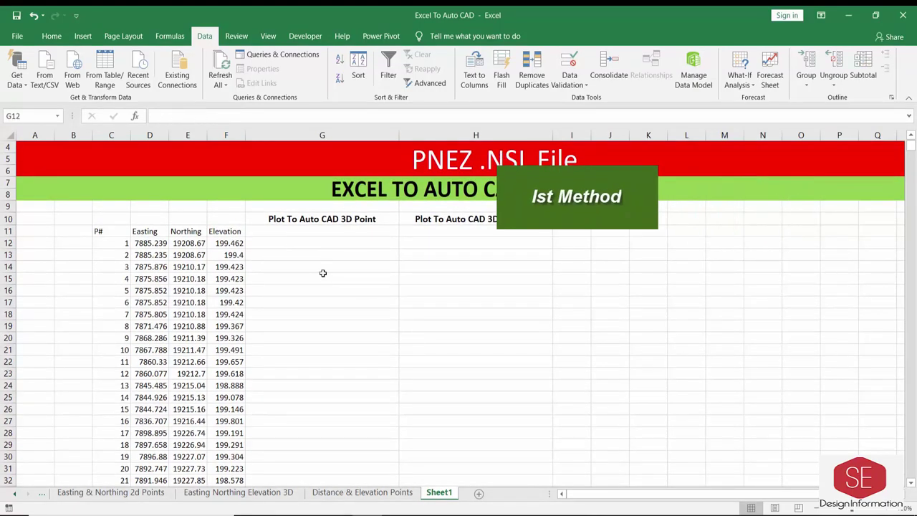
text(=)
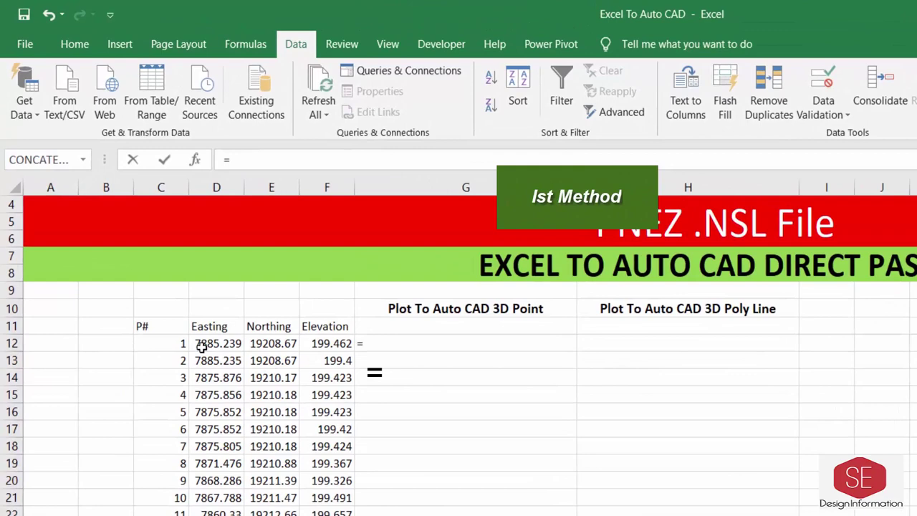
click(202, 346)
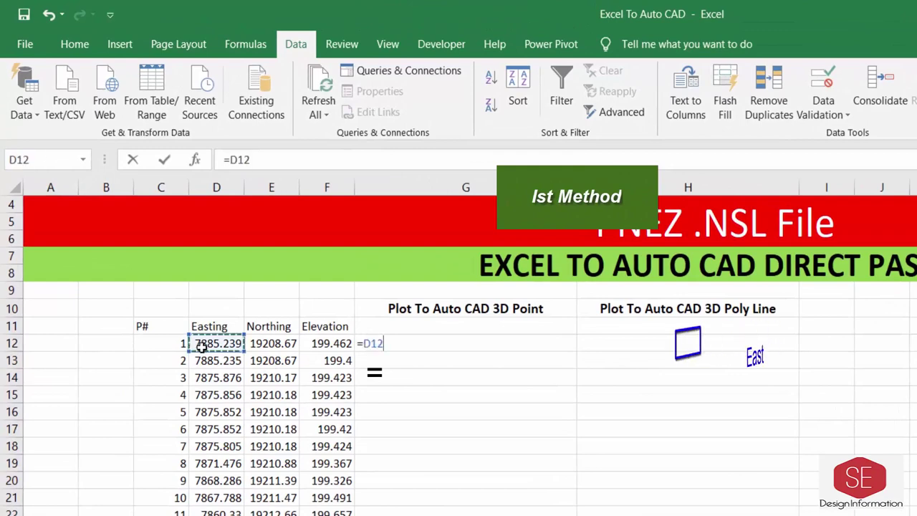
text(&","&)
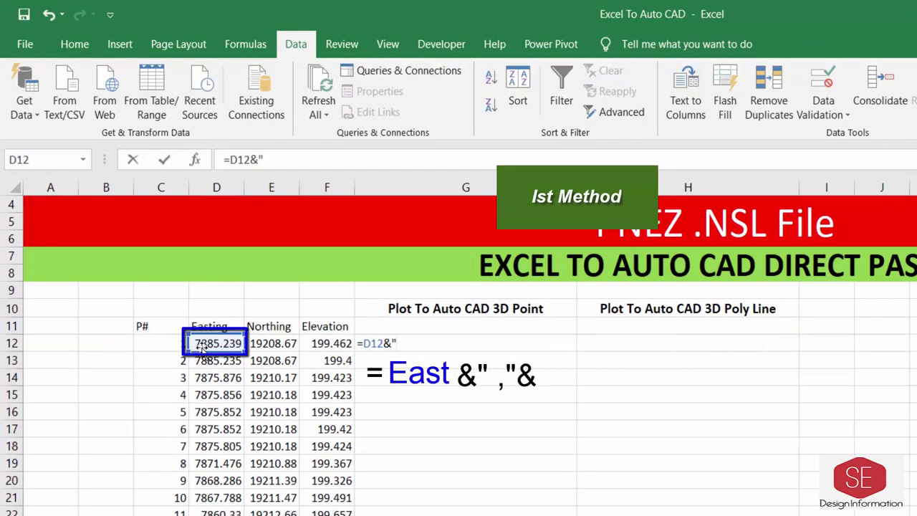
click(263, 346)
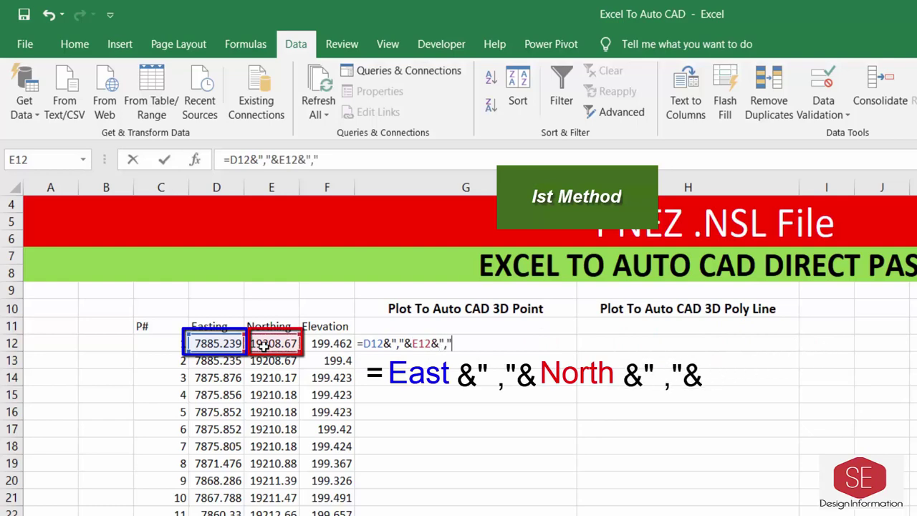
click(316, 344)
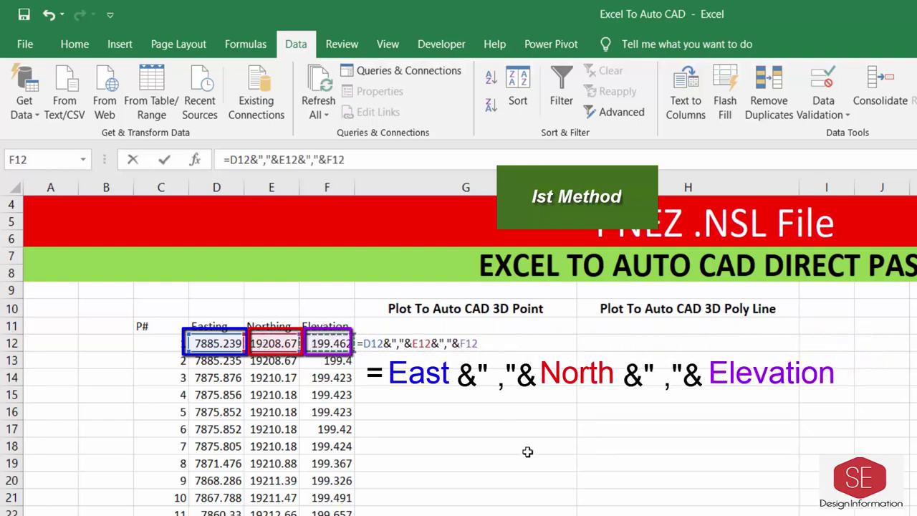
key(Return)
click(532, 344)
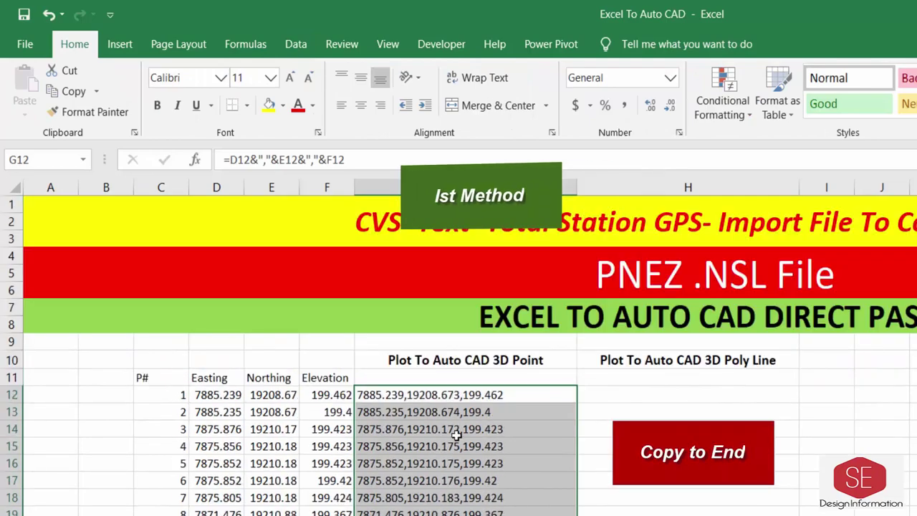
Step: Inspect the joining formula in G12, then select H12 for a second method
click(475, 395)
double_click(475, 395)
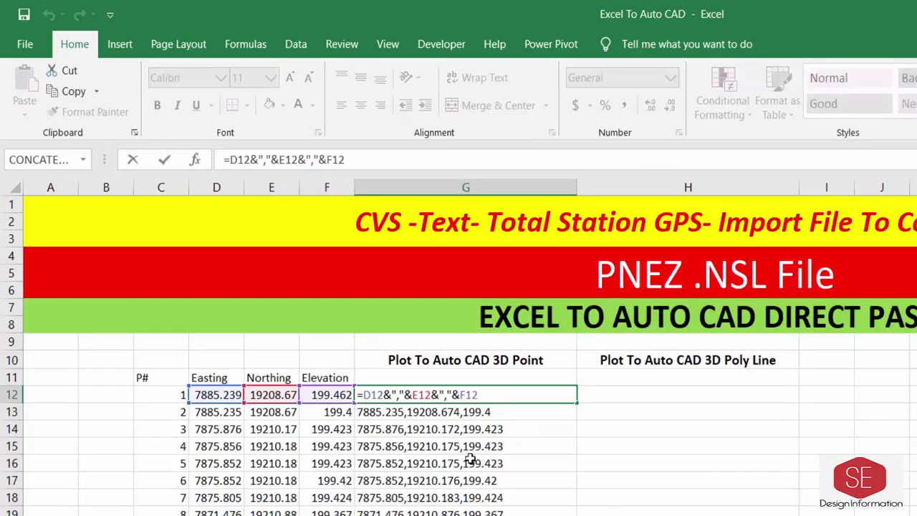
click(594, 394)
Step: Enter =CONCATENATE(D12,",",E12,",",F12) in H12 and fill it down column H
text(=)
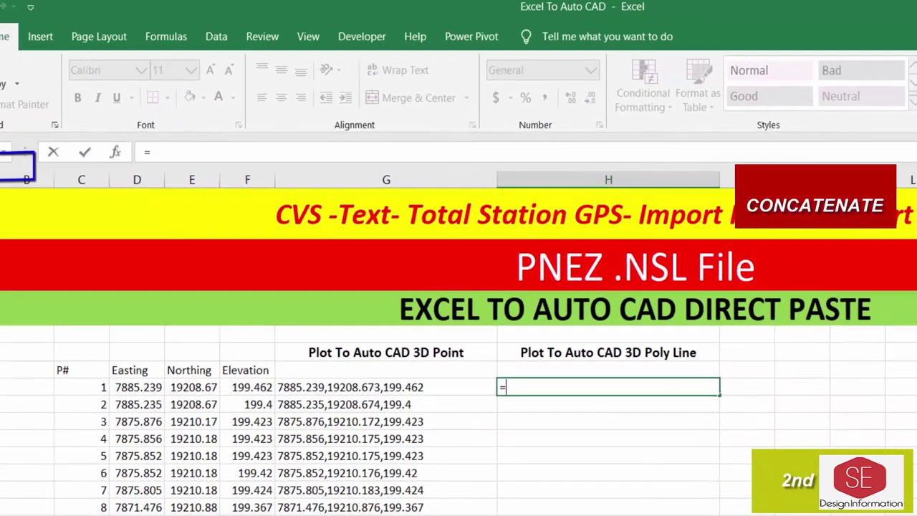
click(43, 159)
click(40, 377)
click(466, 114)
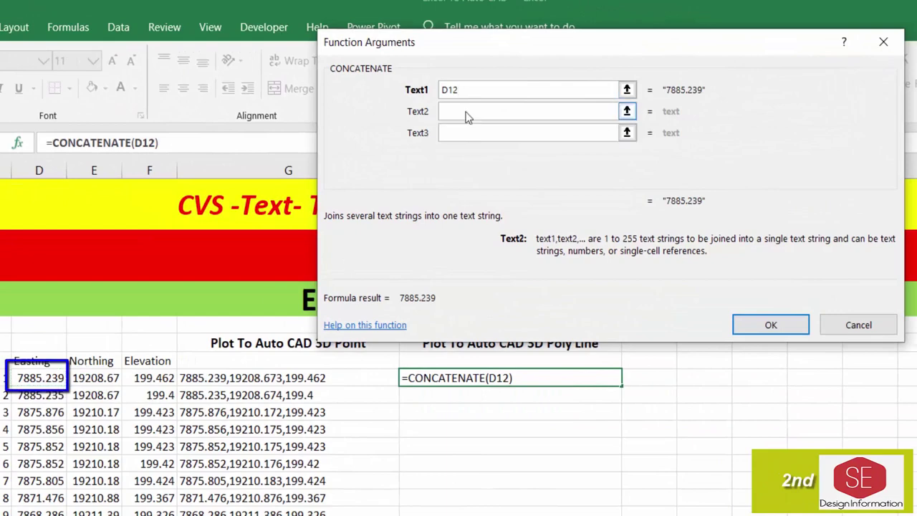
text(,")
click(467, 134)
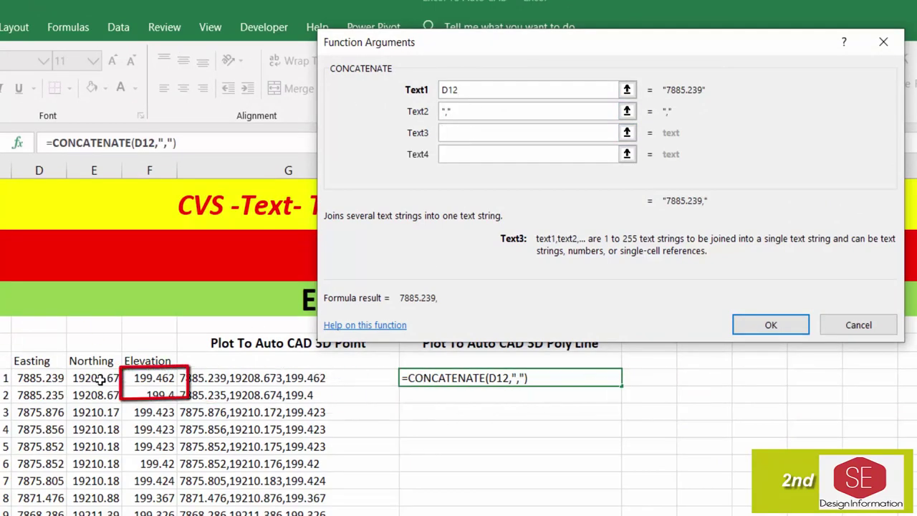
click(99, 380)
click(462, 157)
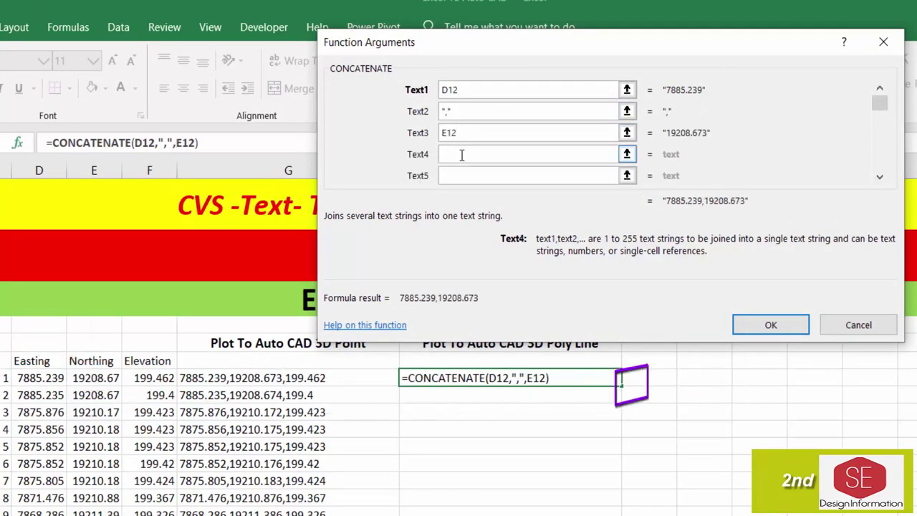
text(,)
key(Tab)
click(149, 378)
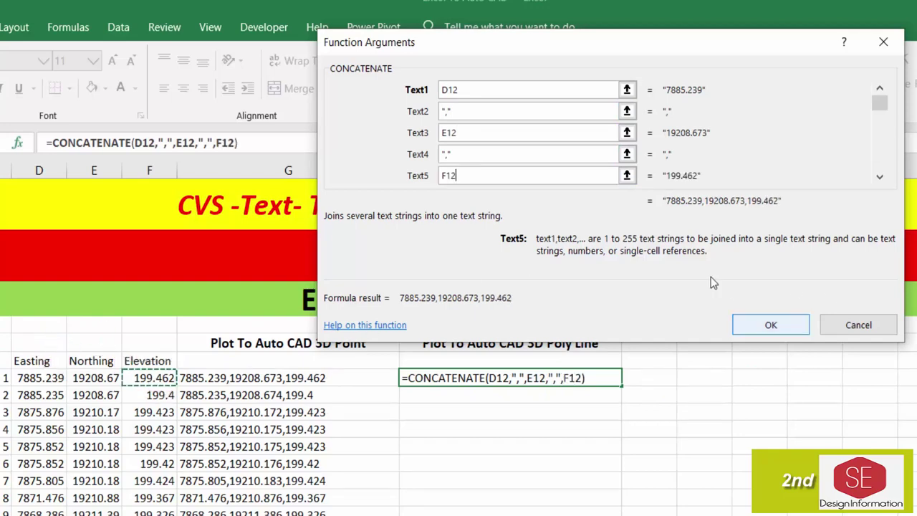
click(753, 321)
double_click(621, 385)
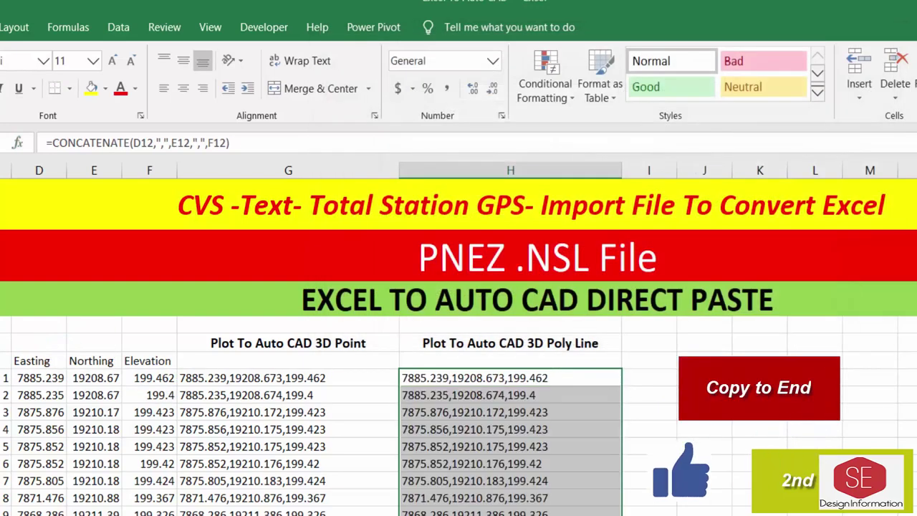
Step: Copy the joined 3D point coordinates in column G from G12 to the end
scroll(283, 351, down, 1)
click(322, 275)
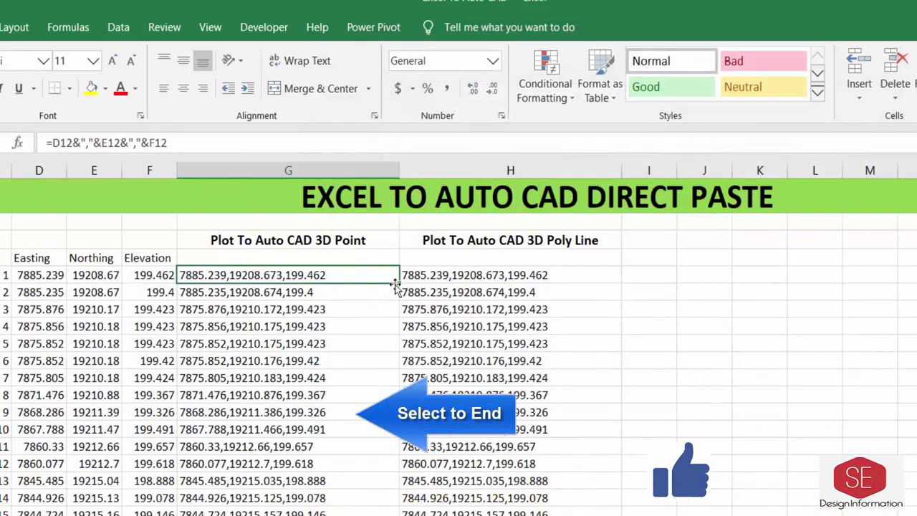
key(ctrl+shift+Down)
right_click(266, 286)
click(295, 323)
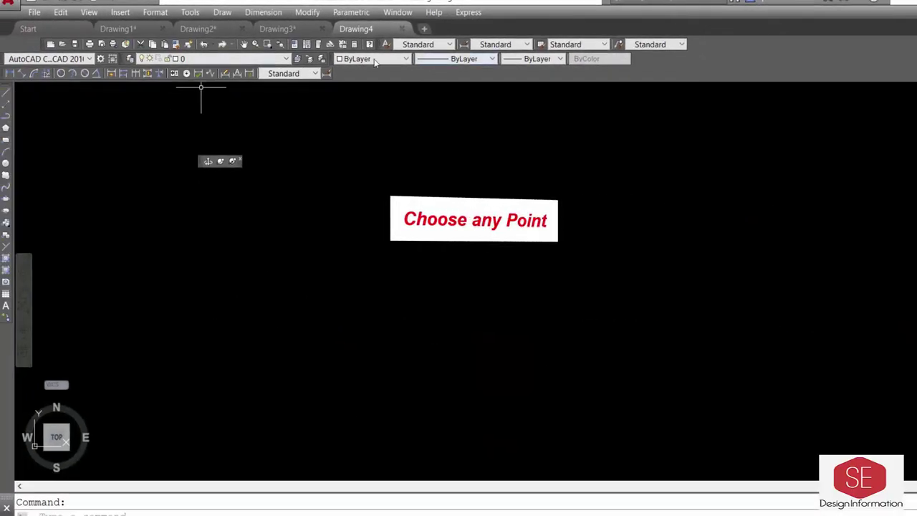
Step: Set the current drawing colour to Red and apply the chosen point display style
click(372, 59)
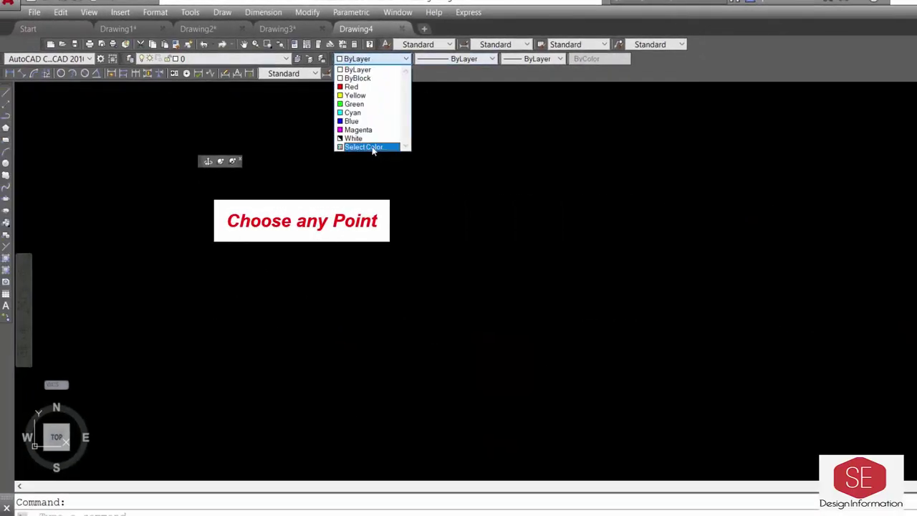
click(354, 95)
click(366, 58)
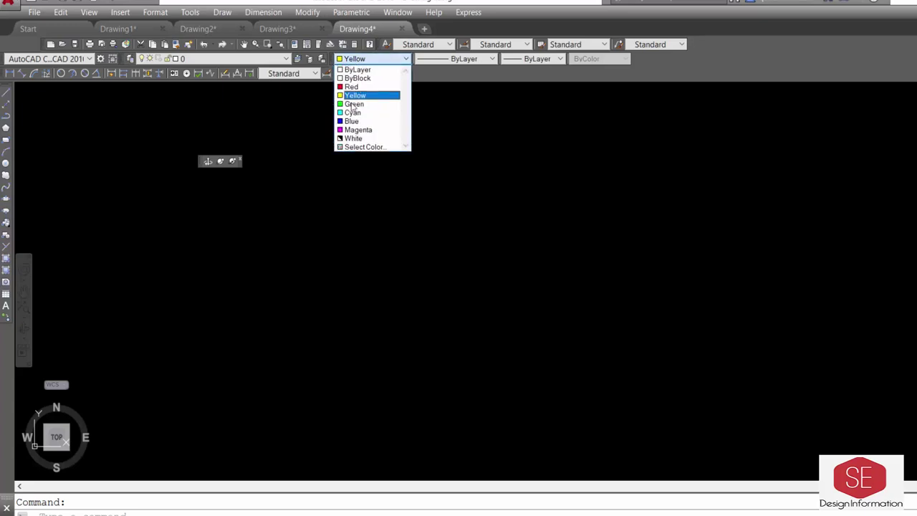
click(351, 87)
click(155, 13)
click(170, 188)
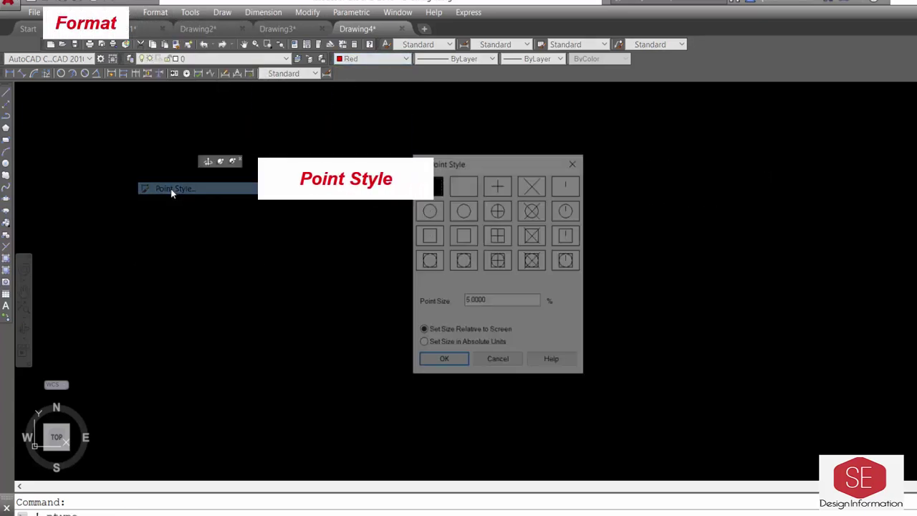
click(444, 361)
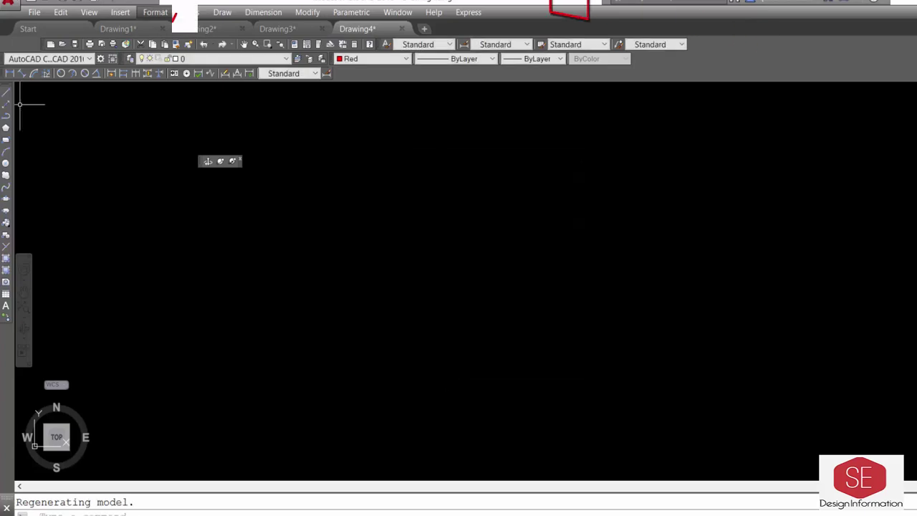
Step: Paste the copied survey coordinates into Multiple Point to plot them as points
click(190, 12)
mouse_move(246, 251)
click(345, 250)
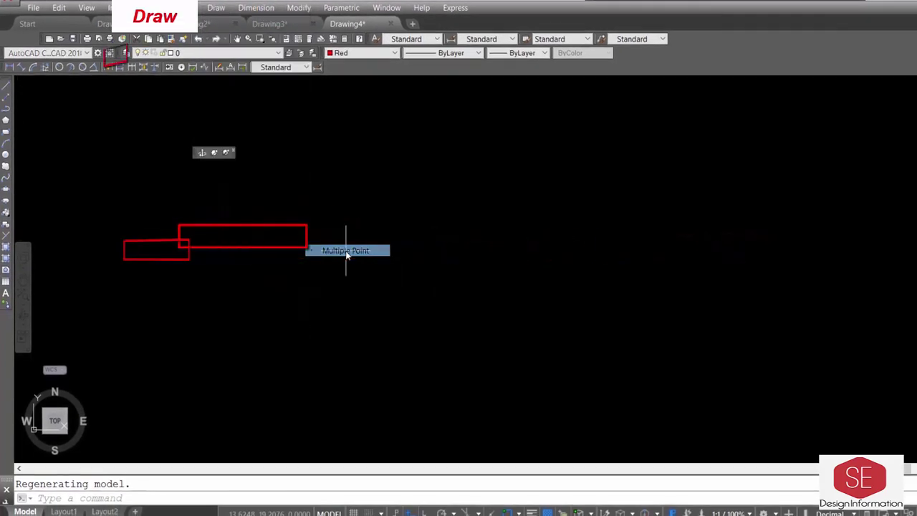
right_click(235, 502)
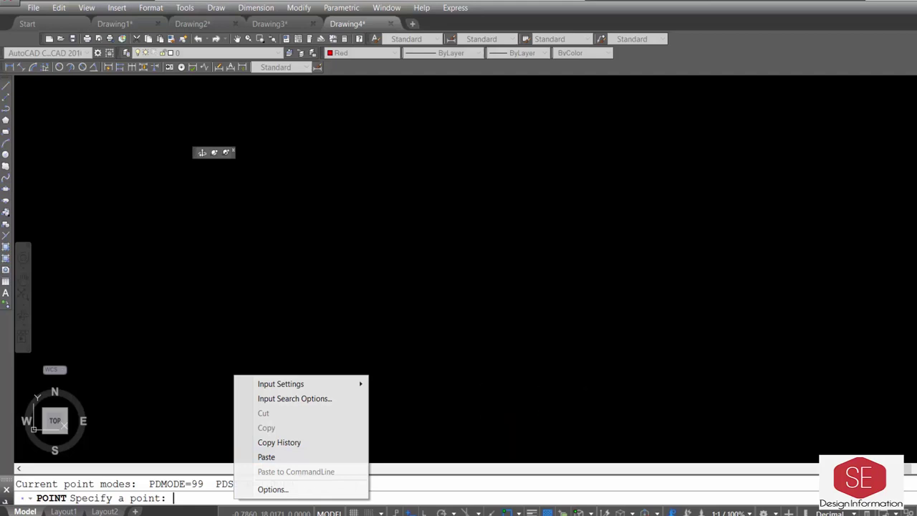
click(266, 457)
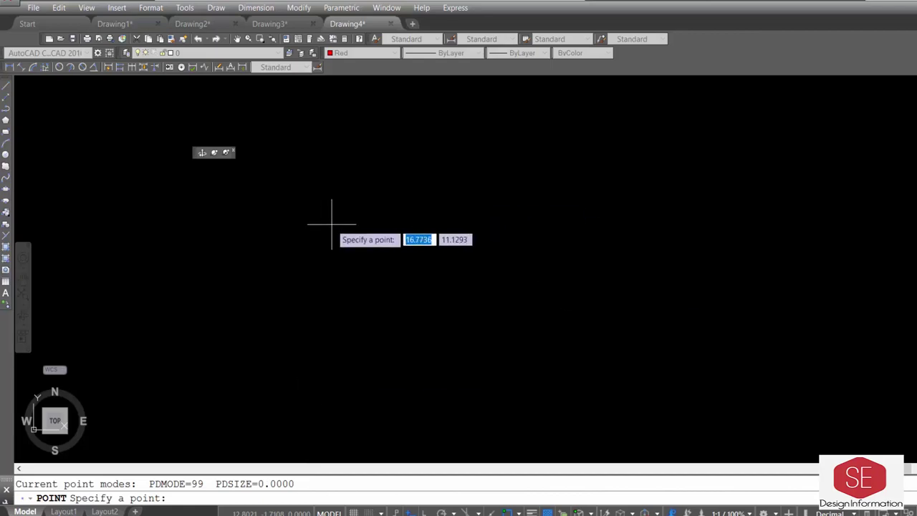
key(Escape)
Step: Zoom extents and regenerate, inspect the red point cloud, then window-select all its points
text(z)
key(Return)
text(e)
key(Return)
scroll(509, 117, up, 2)
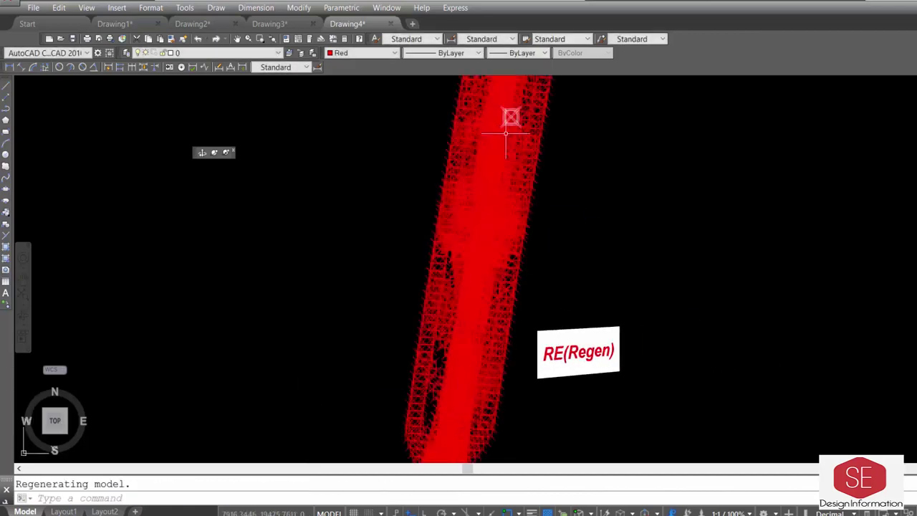
text(re)
key(Return)
scroll(476, 233, up, 1)
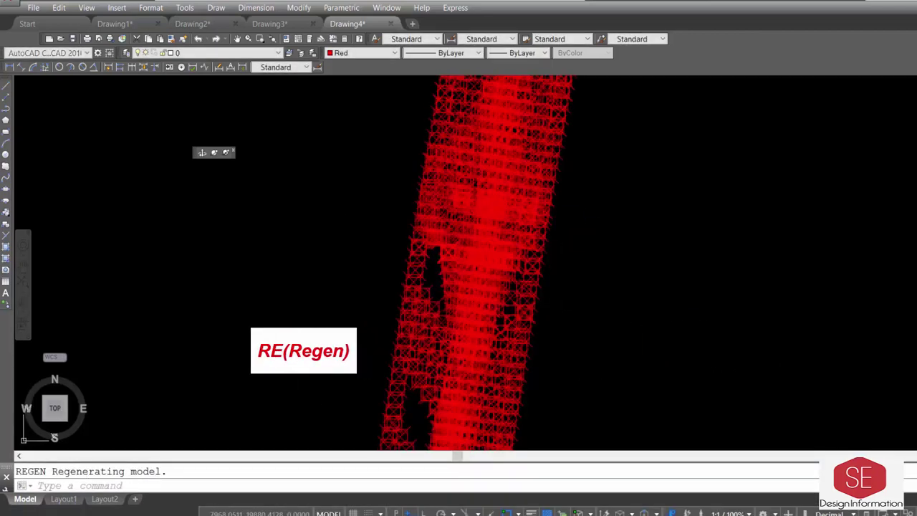
scroll(475, 233, up, 2)
scroll(475, 234, up, 1)
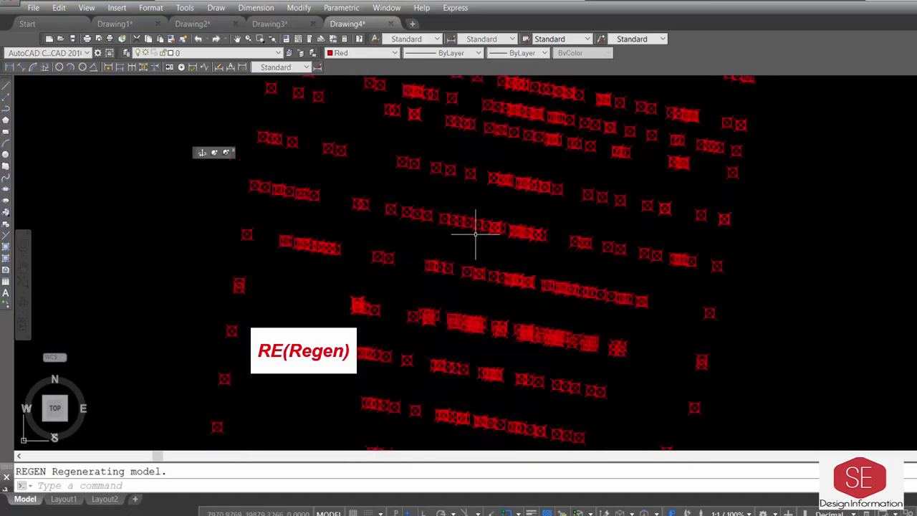
scroll(475, 234, up, 2)
scroll(475, 234, down, 3)
scroll(475, 233, down, 2)
scroll(475, 233, down, 2)
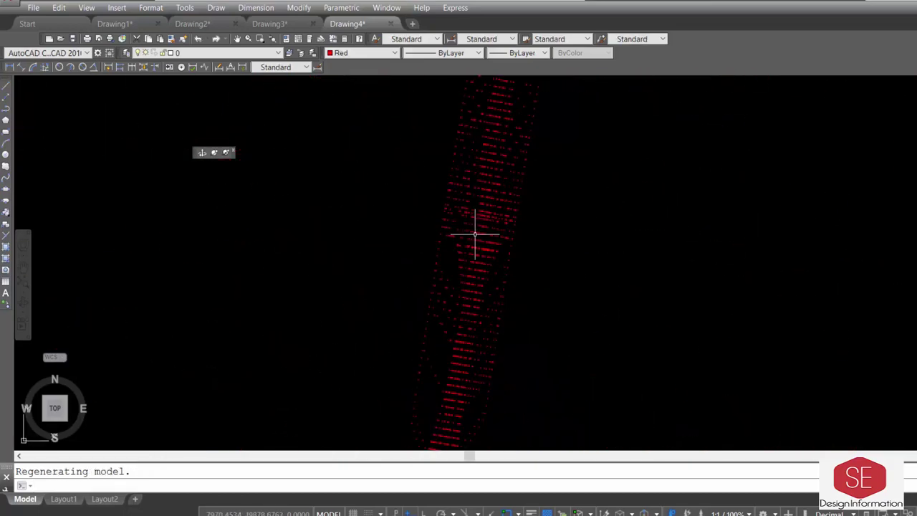
scroll(508, 180, down, 1)
scroll(508, 154, up, 2)
scroll(502, 116, up, 1)
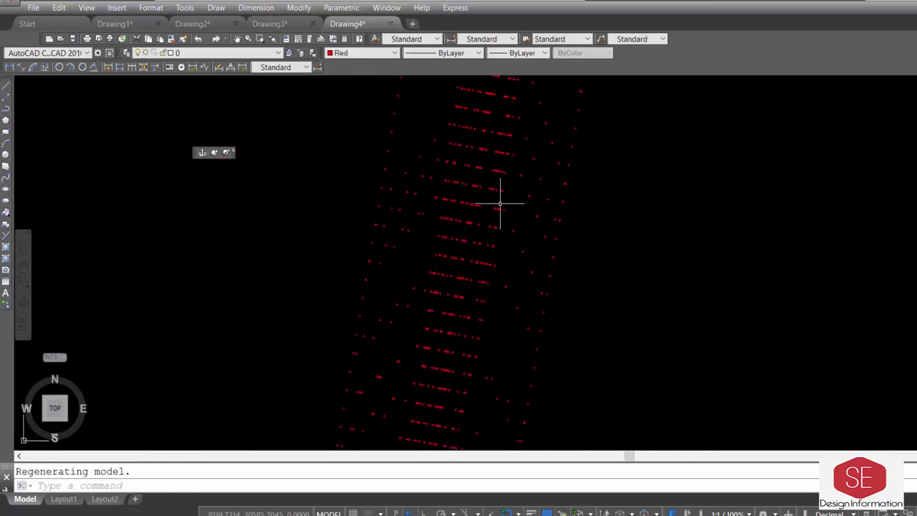
scroll(424, 363, down, 3)
scroll(454, 211, down, 2)
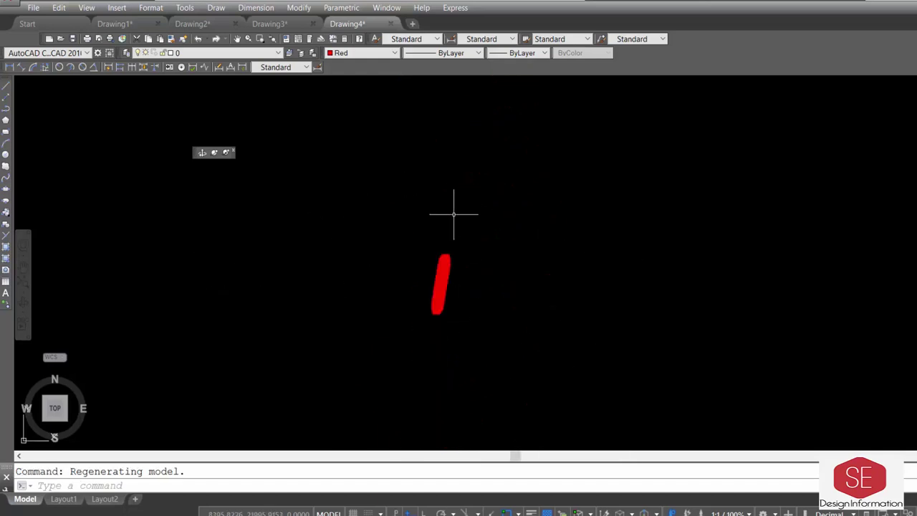
scroll(454, 272, up, 3)
scroll(541, 128, down, 1)
click(542, 128)
click(383, 391)
Step: Erase the red points, switch the drawing colour to Green and choose the X point style
key(Delete)
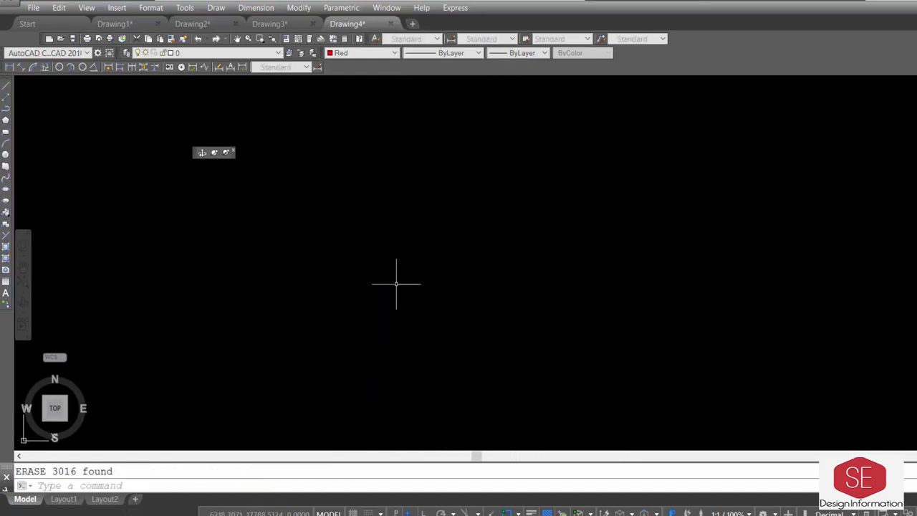
click(340, 54)
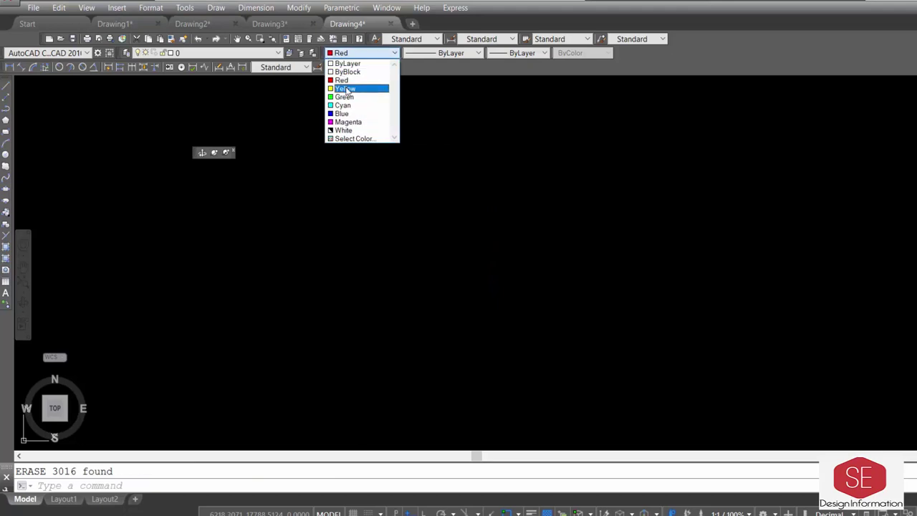
click(347, 94)
click(151, 7)
click(172, 179)
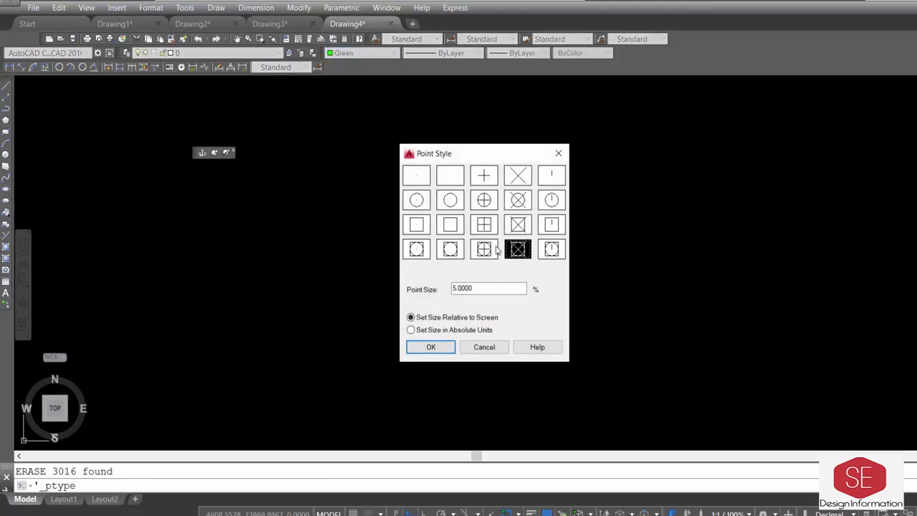
click(451, 347)
Step: Paste the survey coordinates into Multiple Point to plot them as green points
click(216, 7)
mouse_move(242, 240)
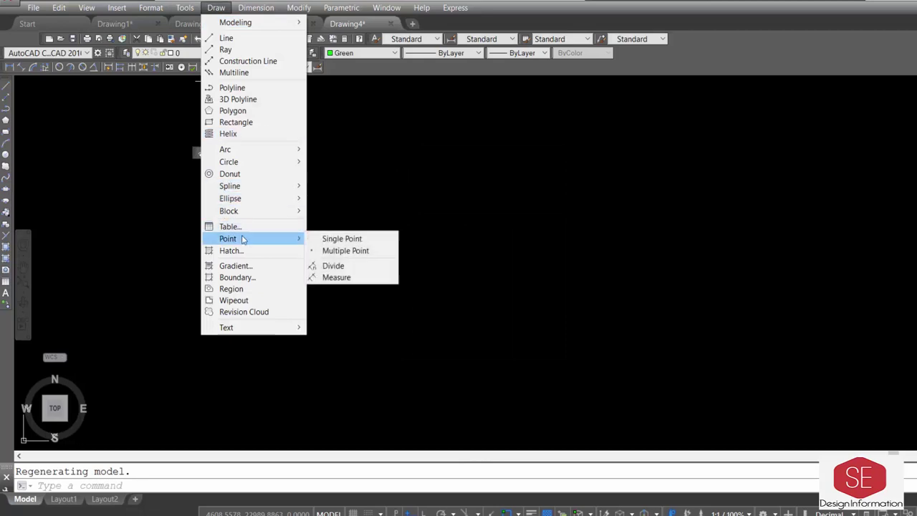
click(351, 251)
right_click(185, 485)
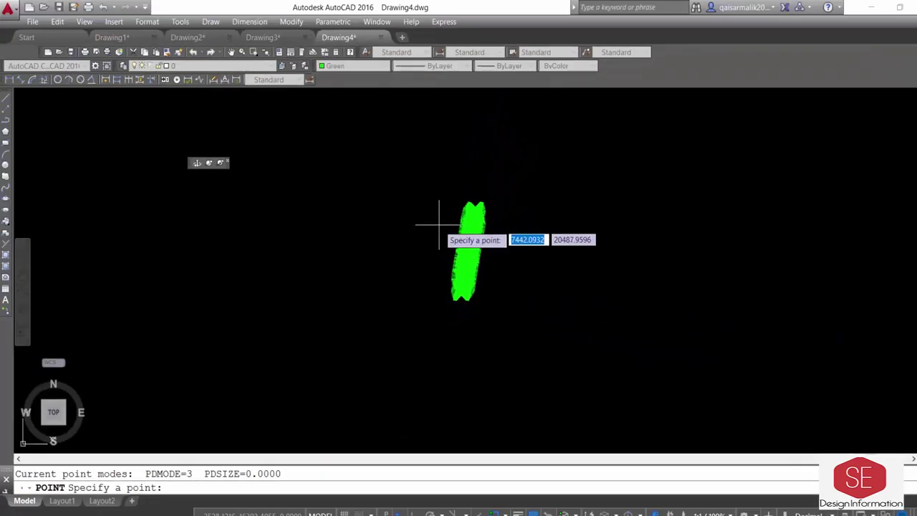
key(Escape)
Step: Set the point display size to 5 percent
scroll(462, 224, up, 5)
scroll(527, 202, up, 1)
scroll(493, 244, up, 3)
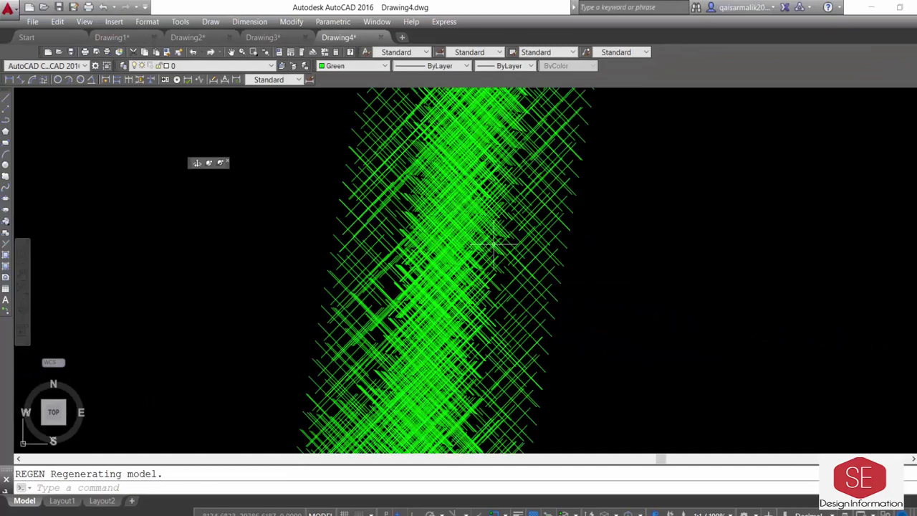
click(148, 22)
click(188, 188)
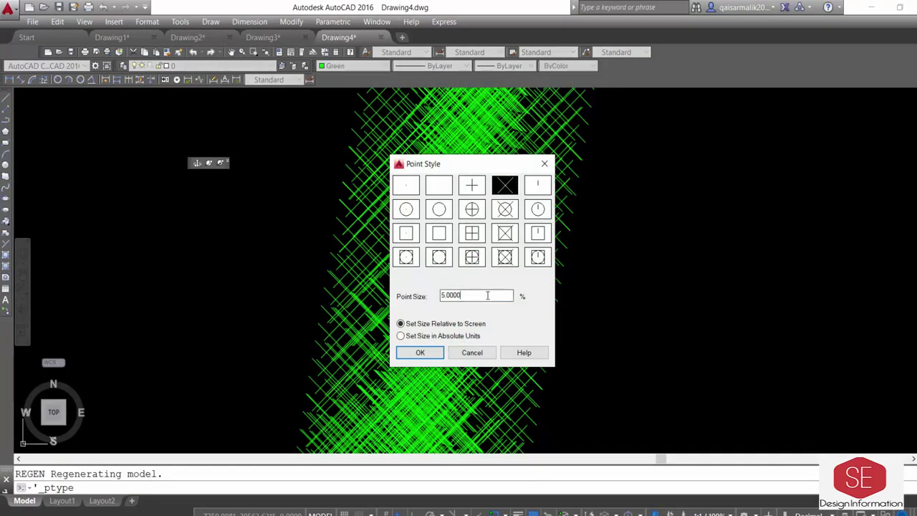
key(Return)
Step: In Excel, copy the 3D polyline coordinates in column H down to the end
scroll(414, 311, down, 2)
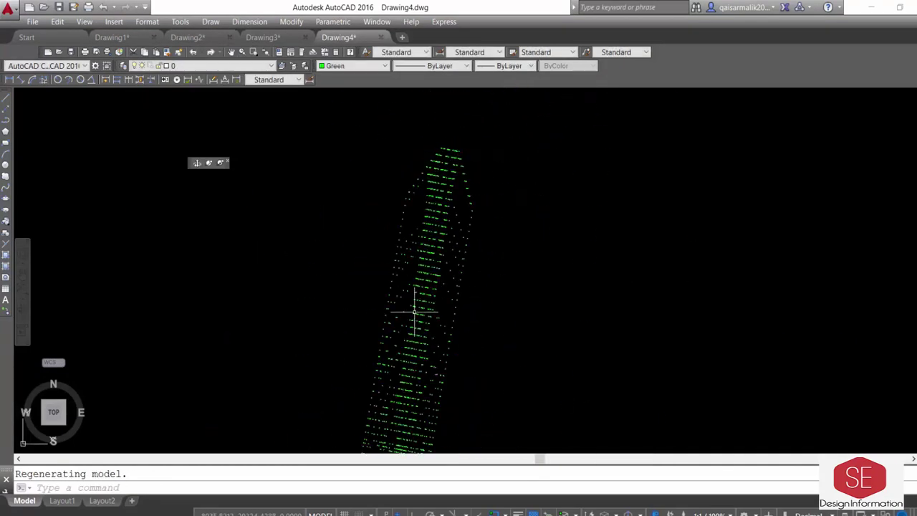
scroll(477, 287, down, 2)
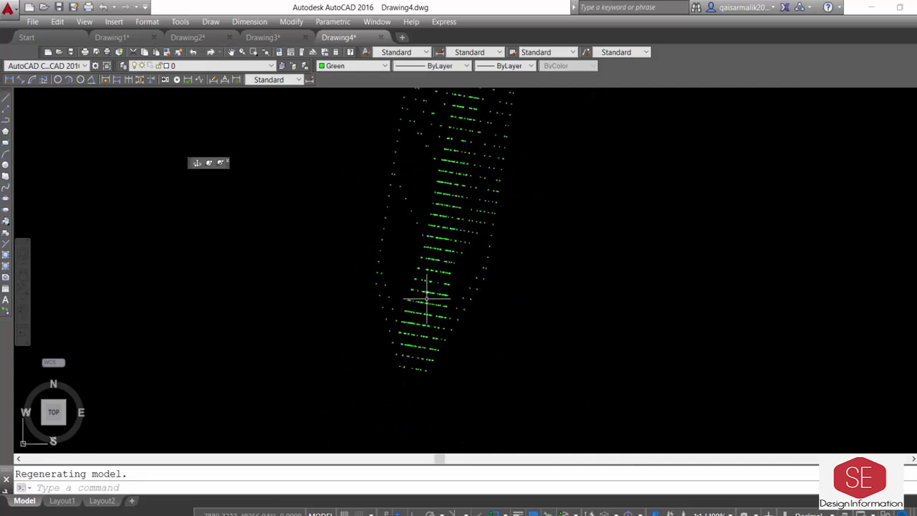
scroll(425, 296, down, 2)
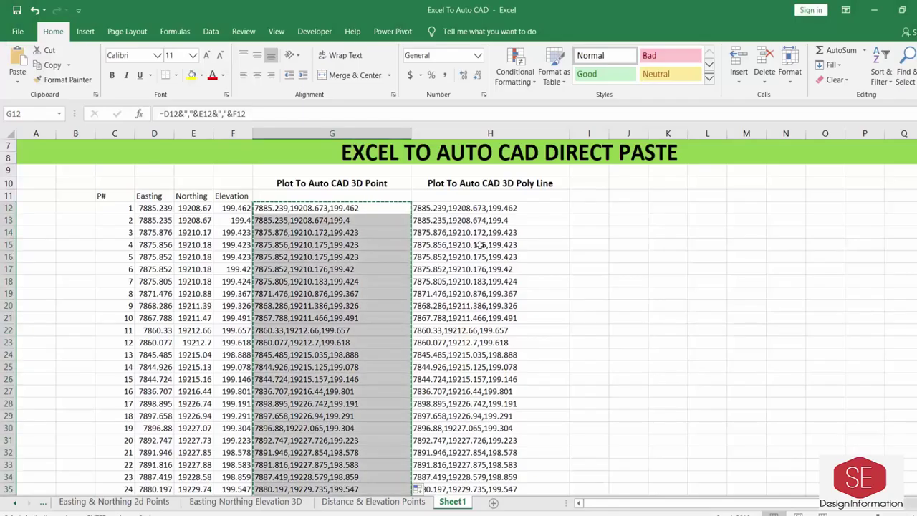
key(ctrl+shift+Down)
right_click(537, 216)
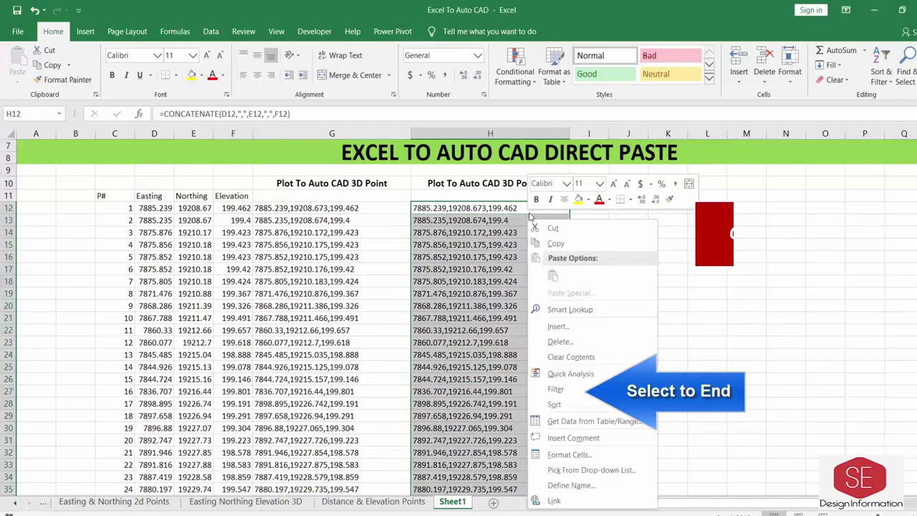
click(555, 243)
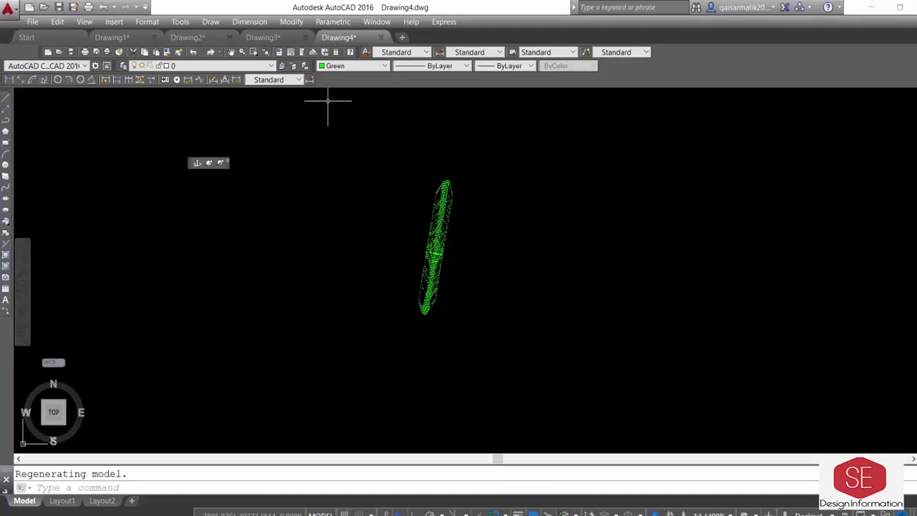
Step: Set the colour to Yellow and paste the column H coordinates into 3DPOLY as polyline vertices
click(353, 66)
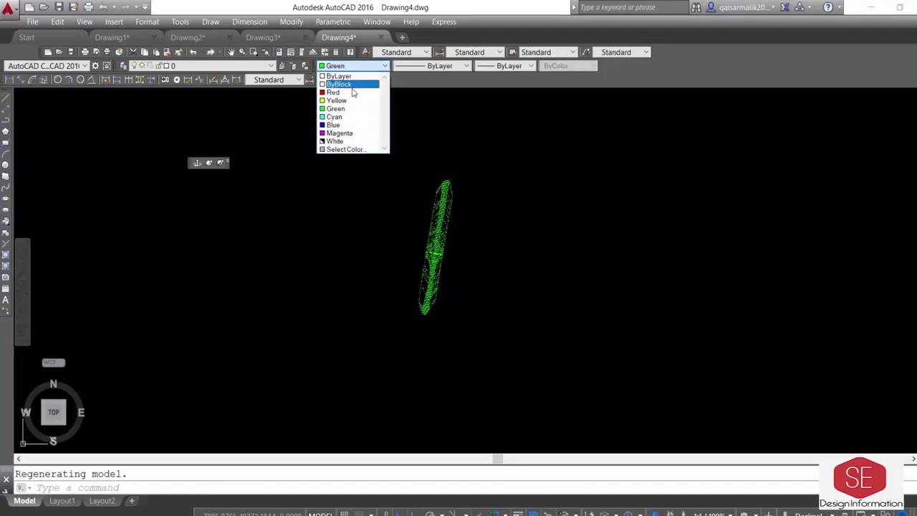
click(344, 100)
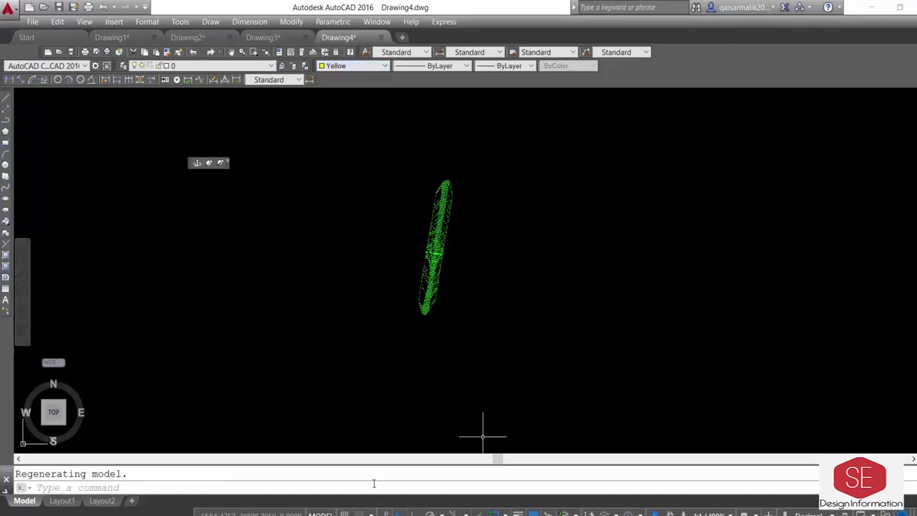
text(3d)
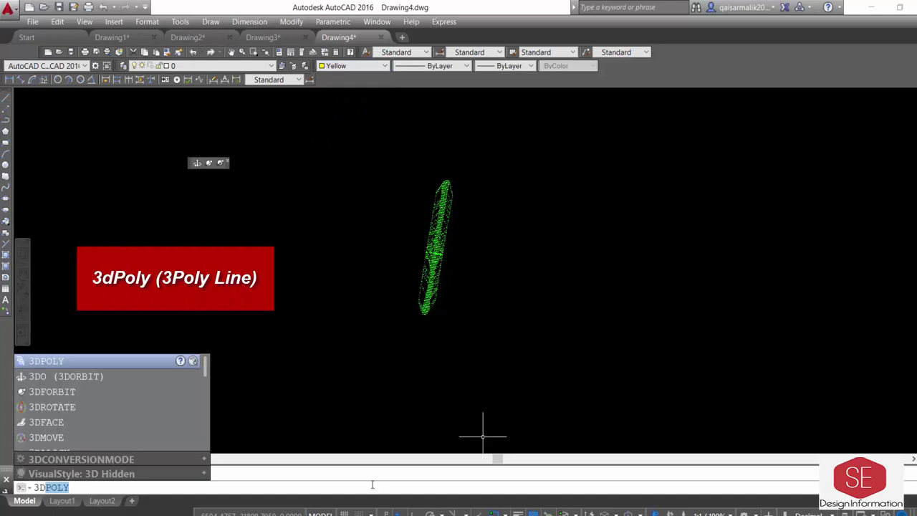
click(57, 360)
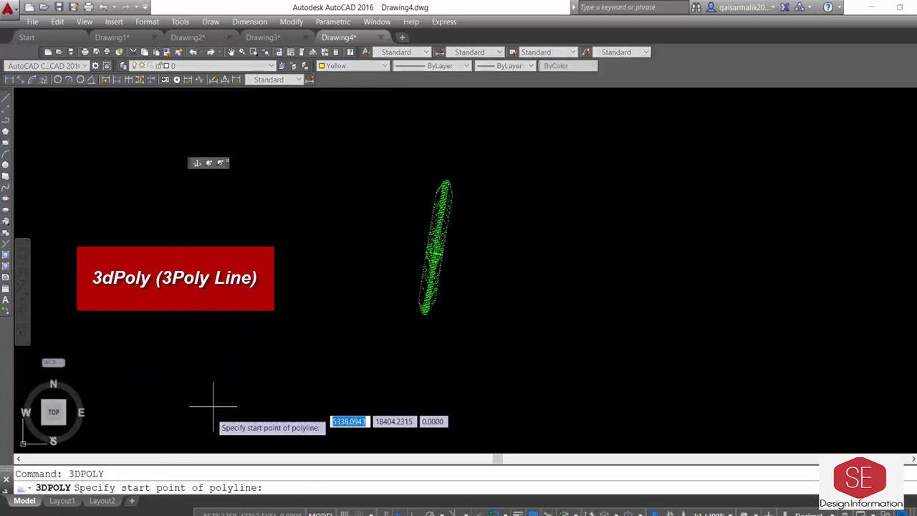
right_click(284, 488)
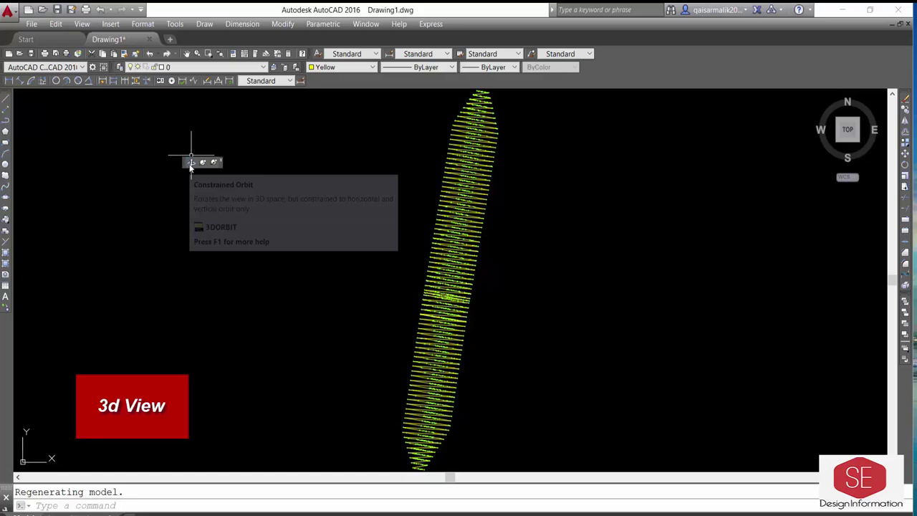
Step: Orbit the survey strip into a diagonal 3D view, then zoom to extents
click(202, 162)
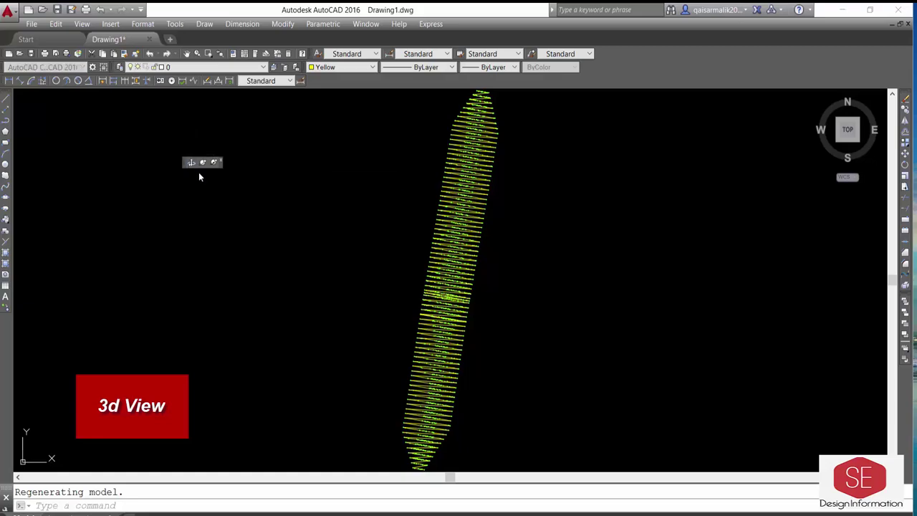
mouse_move(198, 176)
mouse_down()
mouse_move(407, 231)
mouse_move(307, 206)
mouse_up()
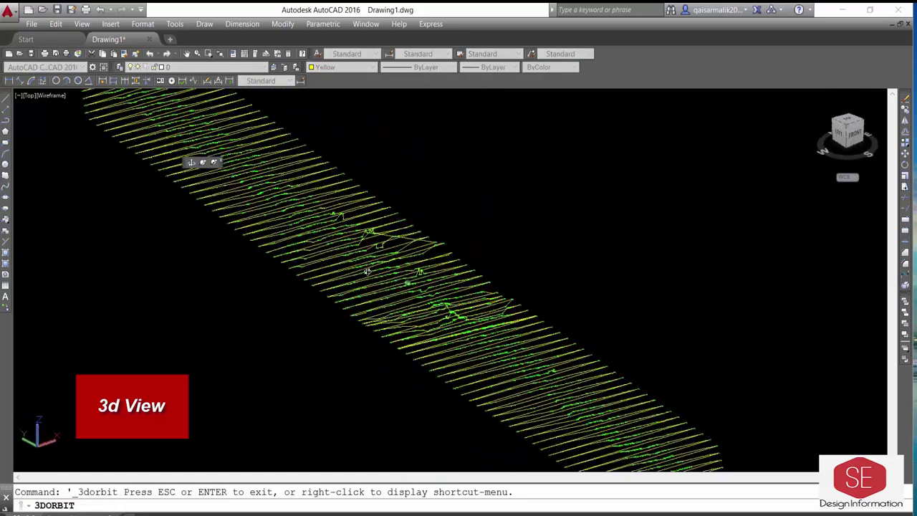
drag(378, 237, 432, 394)
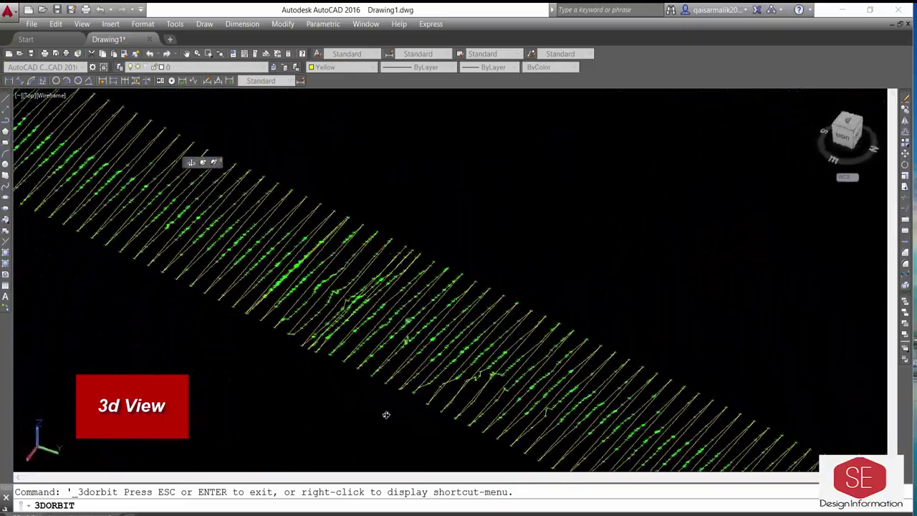
drag(432, 395, 507, 265)
key(Escape)
text(z)
key(Return)
text(e)
key(Return)
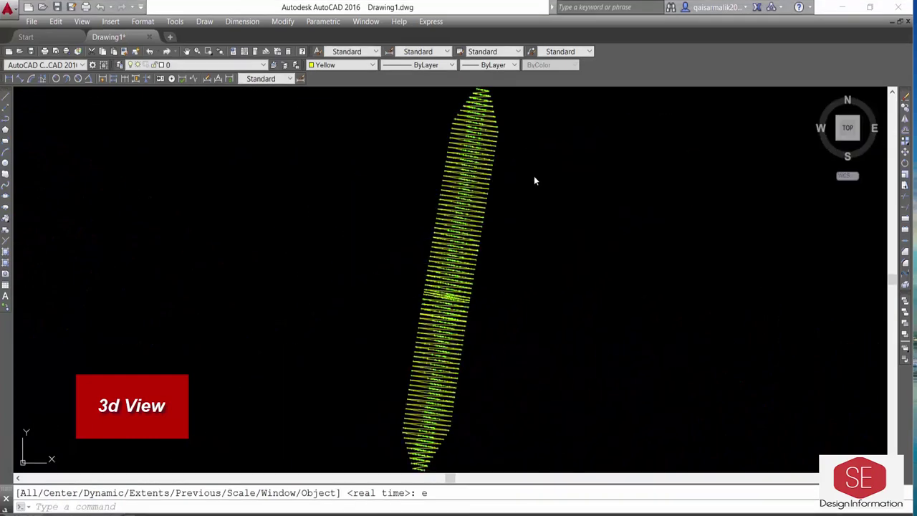
Step: Select the whole yellow zigzag polyline with Ctrl+A and explode it with X
scroll(444, 162, up, 3)
click(449, 159)
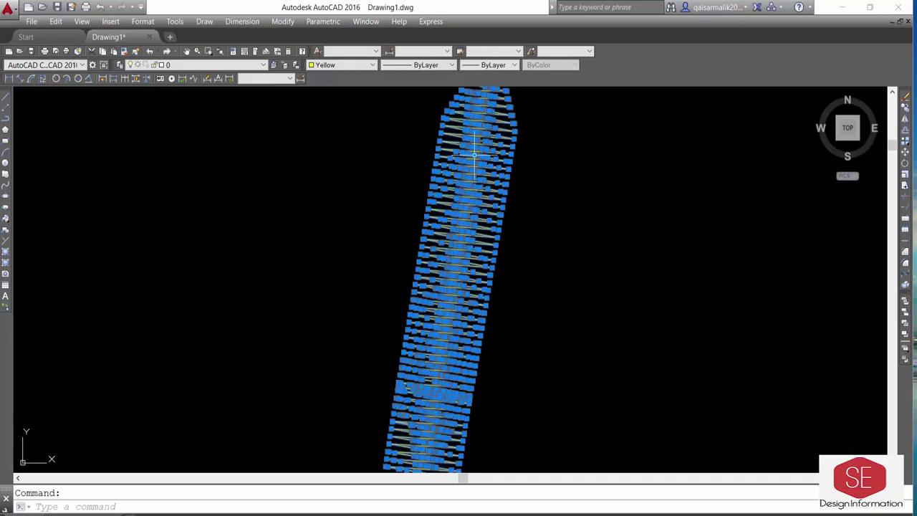
scroll(420, 308, down, 2)
scroll(458, 287, up, 3)
scroll(506, 261, up, 2)
scroll(506, 261, down, 3)
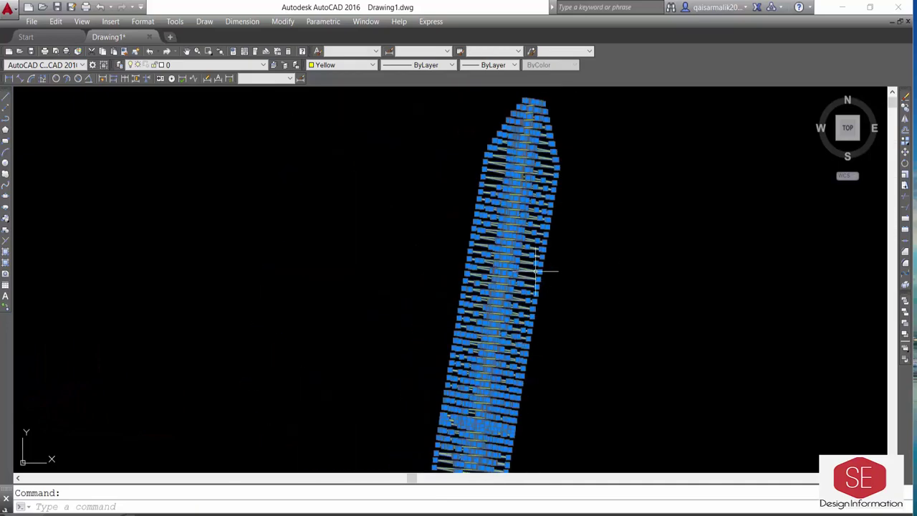
key(Escape)
scroll(530, 122, up, 3)
scroll(538, 122, up, 1)
scroll(538, 122, down, 2)
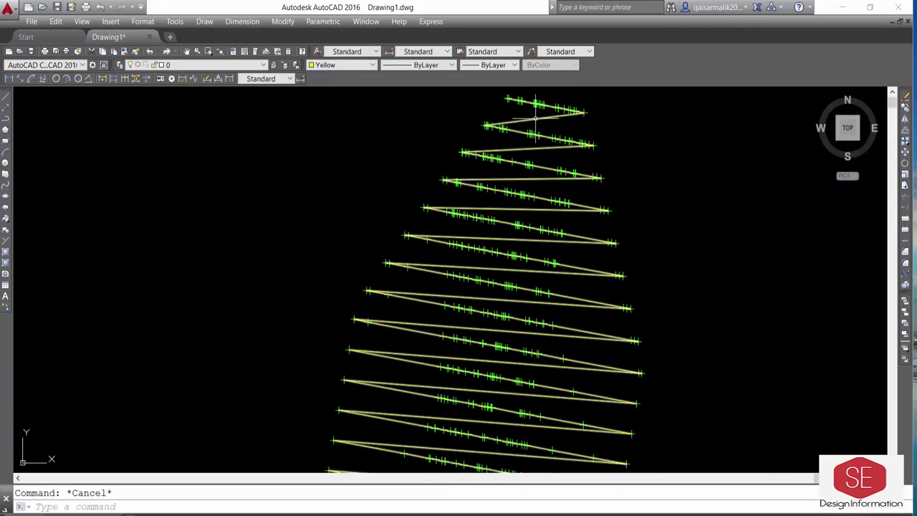
key(ctrl+a)
text(x)
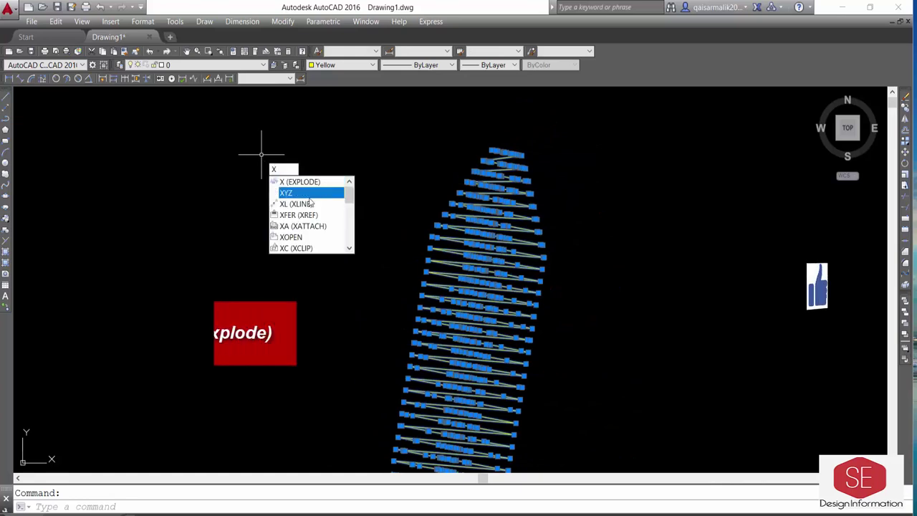
key(Return)
Step: Select and erase the diagonal connector lines between the top cross-sections
scroll(566, 172, up, 2)
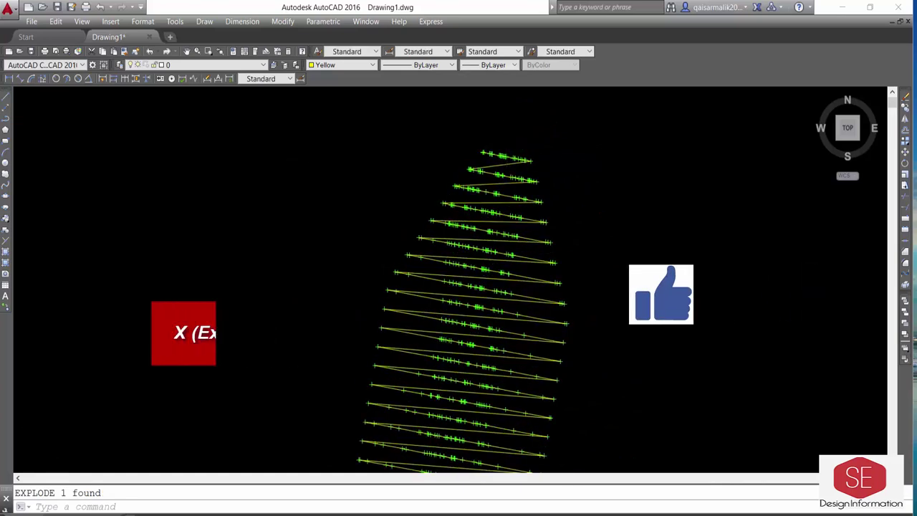
scroll(508, 165, up, 2)
scroll(505, 186, up, 3)
click(470, 304)
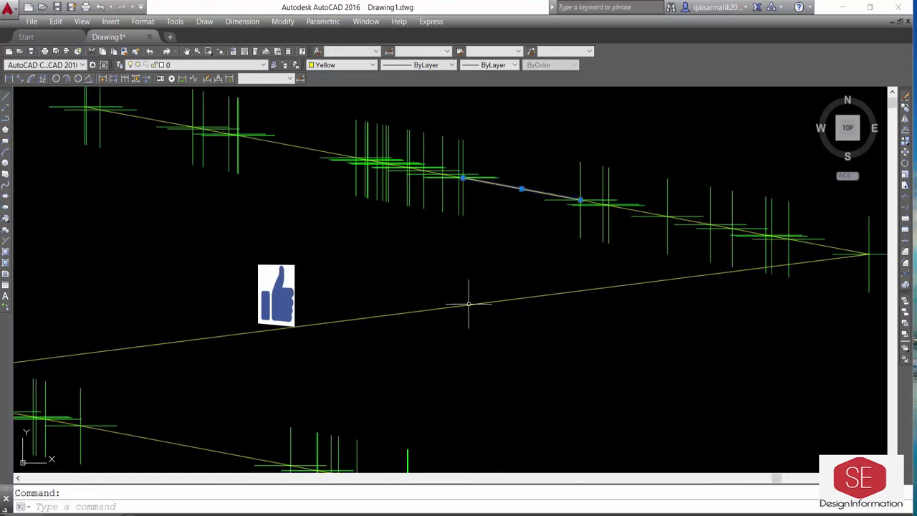
scroll(472, 197, down, 4)
click(392, 370)
scroll(525, 244, down, 5)
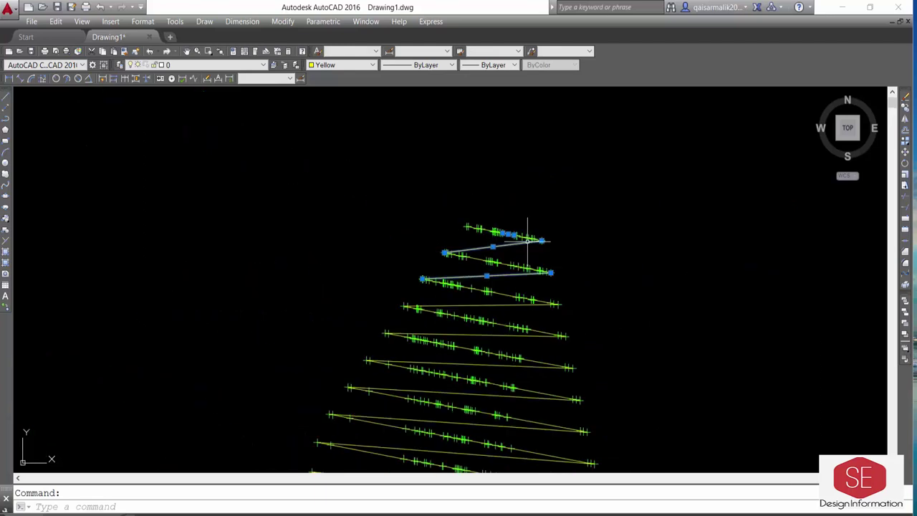
key(Escape)
key(Return)
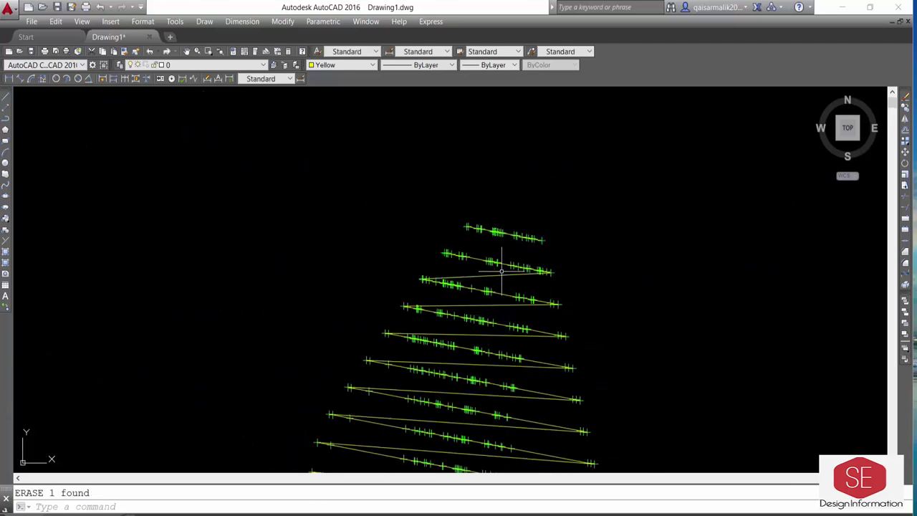
click(505, 290)
click(514, 329)
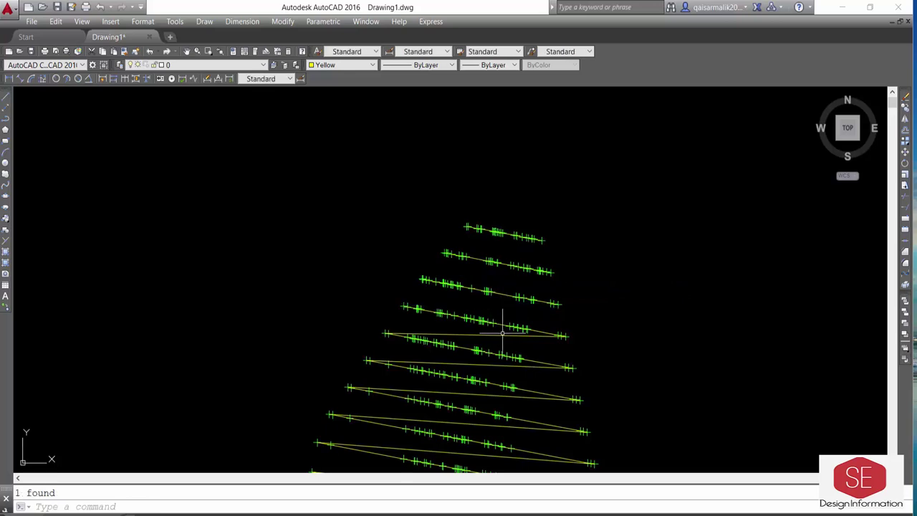
scroll(505, 217, up, 4)
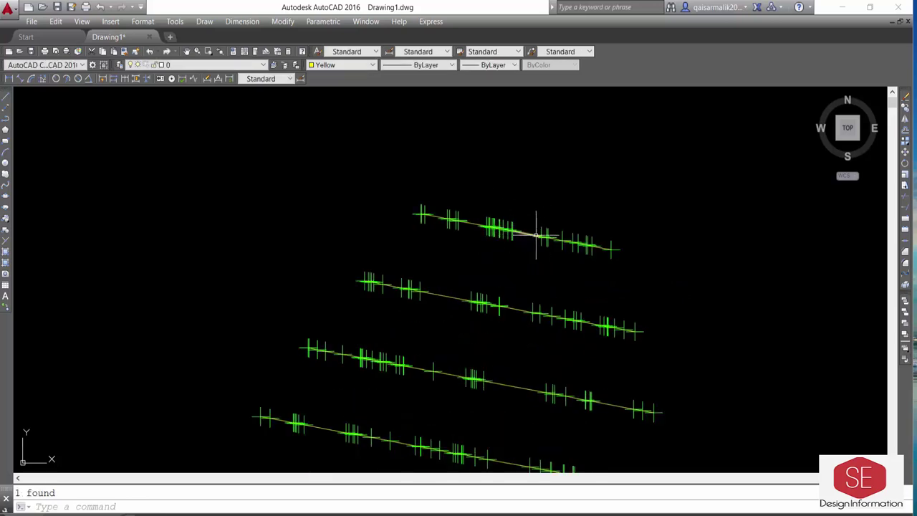
scroll(528, 297, down, 5)
scroll(501, 265, up, 3)
Step: Make Cyan the current colour and draw 3D lines from the pasted survey coordinates
click(342, 70)
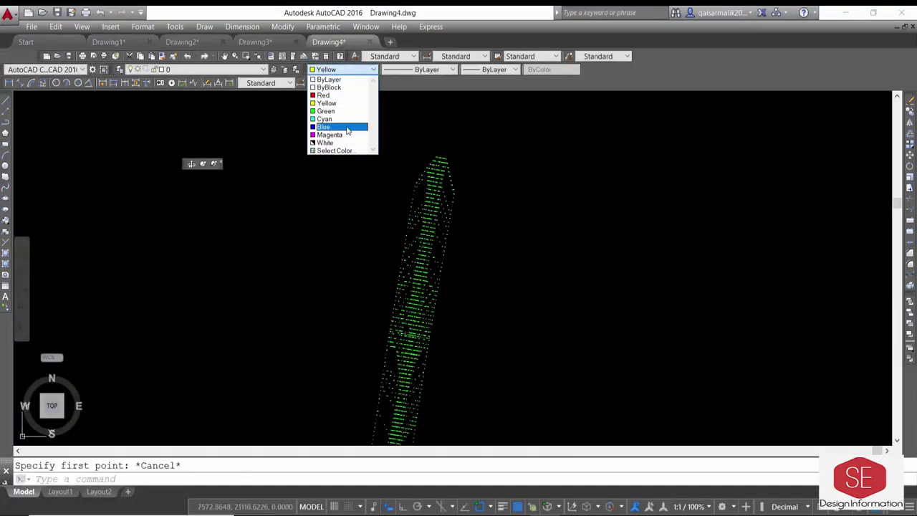
click(326, 119)
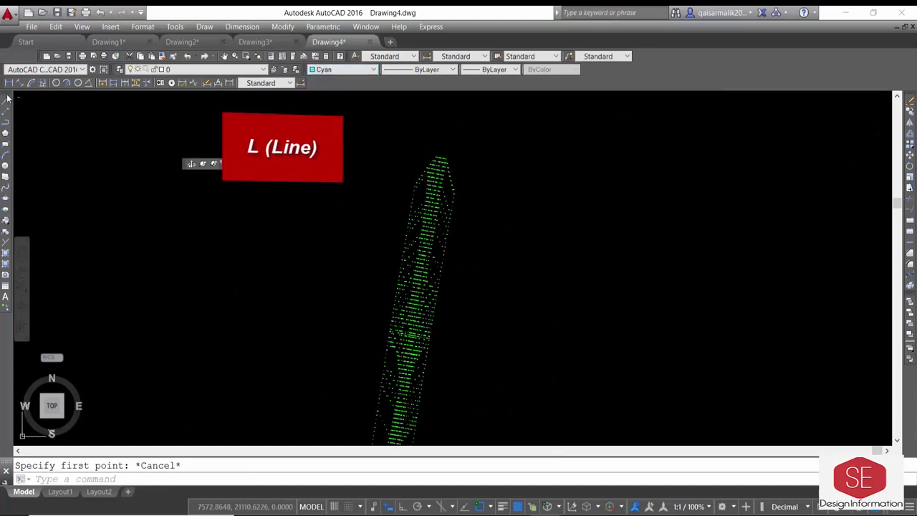
click(8, 101)
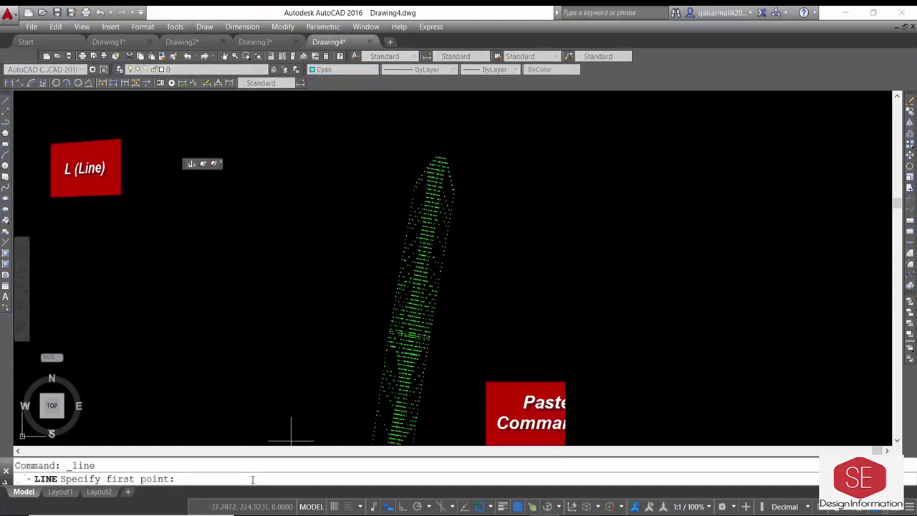
right_click(252, 477)
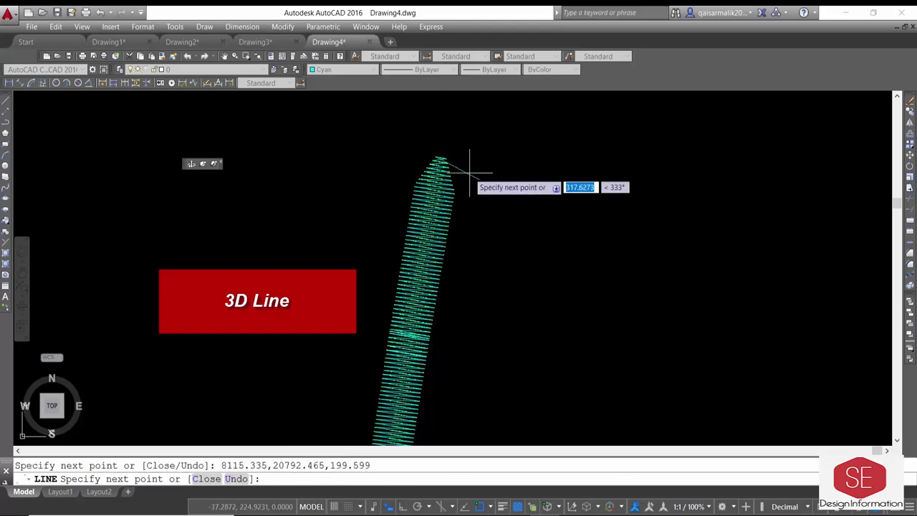
key(Escape)
Step: Window-select one diagonal connector line between the upper cross-sections
click(444, 182)
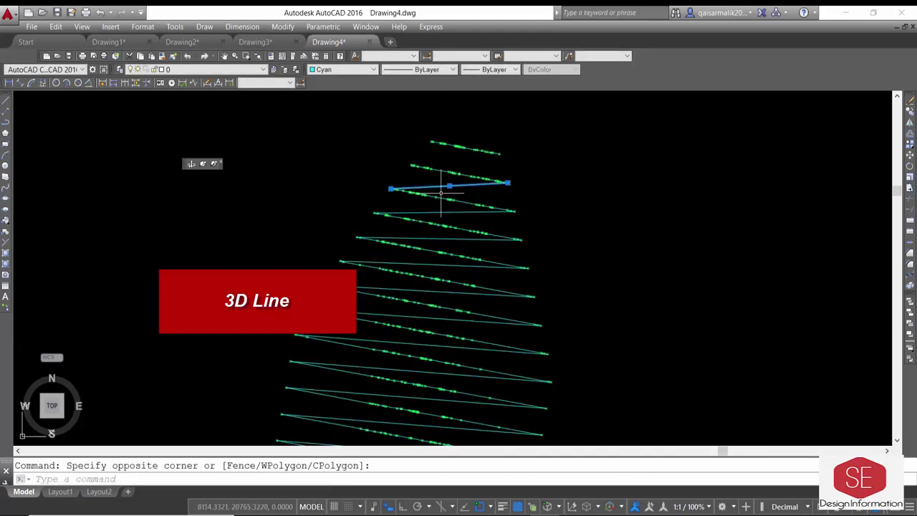
scroll(444, 184, up, 5)
click(405, 307)
scroll(409, 343, down, 3)
scroll(430, 297, down, 2)
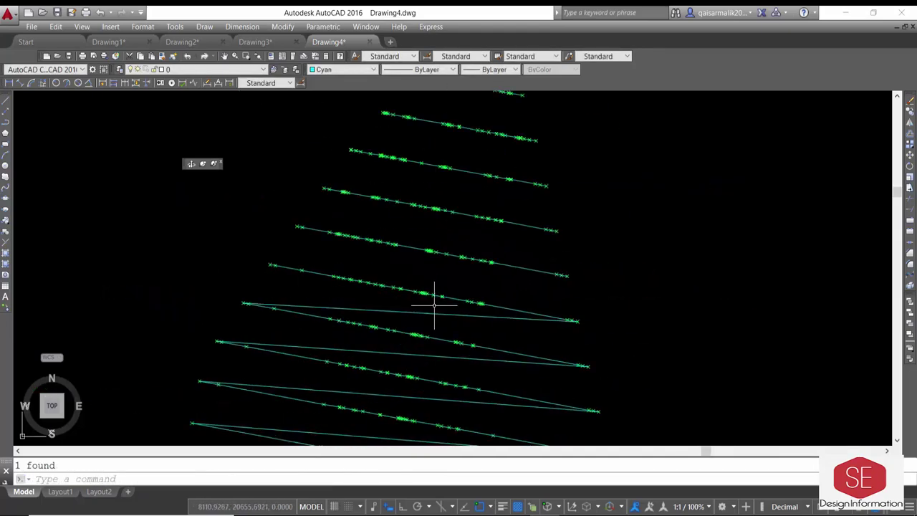
scroll(437, 256, up, 3)
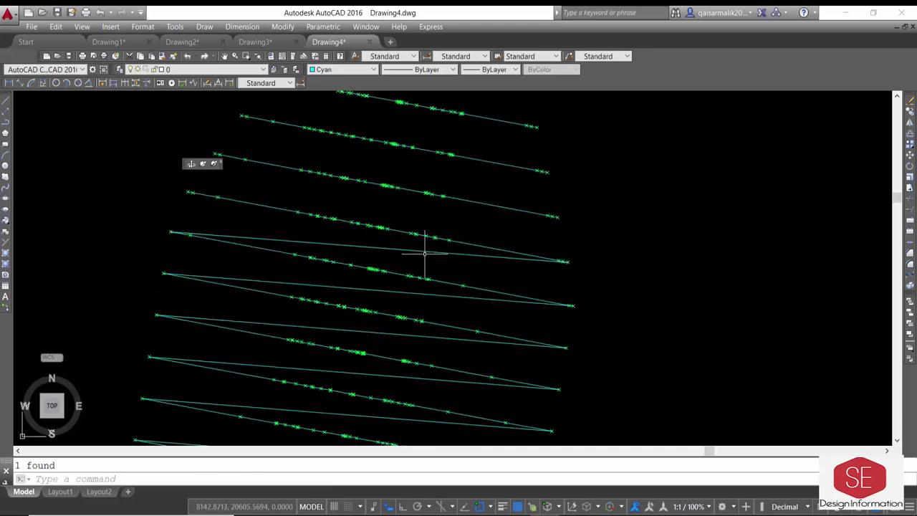
Step: Select the remaining diagonal connector lines and delete them
click(425, 254)
click(385, 335)
click(380, 375)
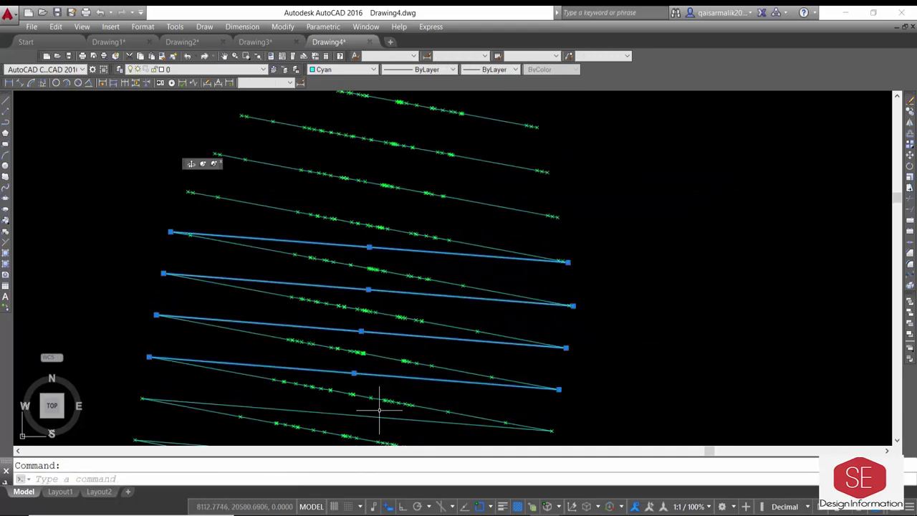
click(375, 417)
key(Delete)
scroll(414, 143, down, 3)
scroll(411, 149, up, 3)
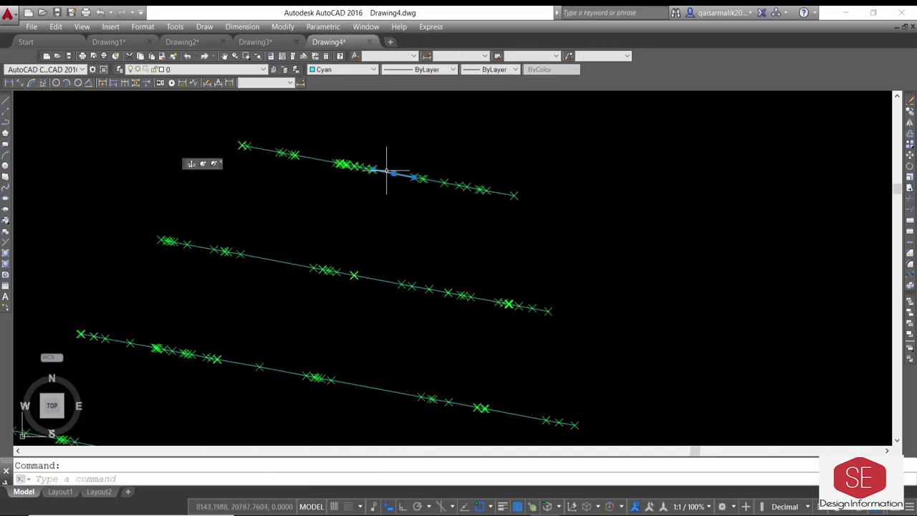
key(Escape)
Step: Review the cleaned-up cross-sections and bring up the Format menu
scroll(522, 248, down, 2)
scroll(537, 219, down, 2)
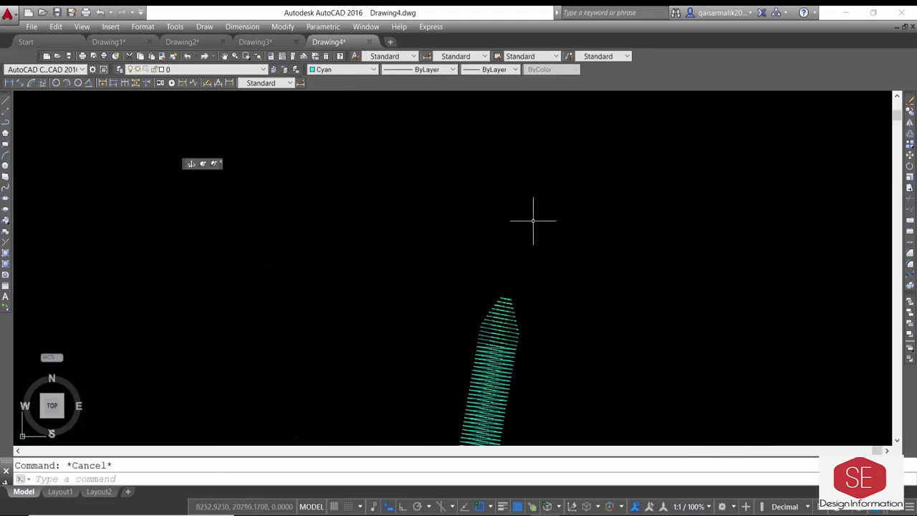
scroll(526, 267, down, 2)
scroll(628, 140, up, 5)
scroll(640, 199, down, 1)
scroll(544, 229, down, 1)
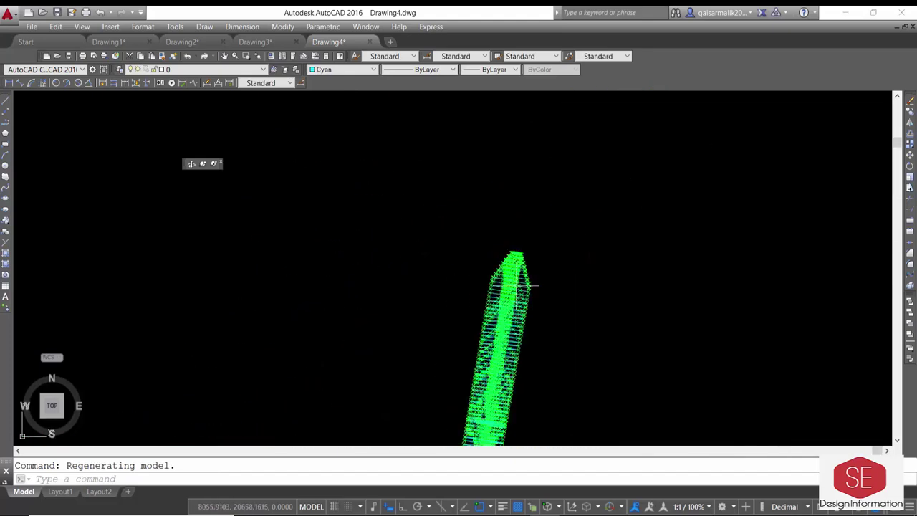
scroll(441, 237, up, 4)
click(143, 27)
Step: Apply a new point symbol in the Point Style dialog at 0.5% size
click(172, 213)
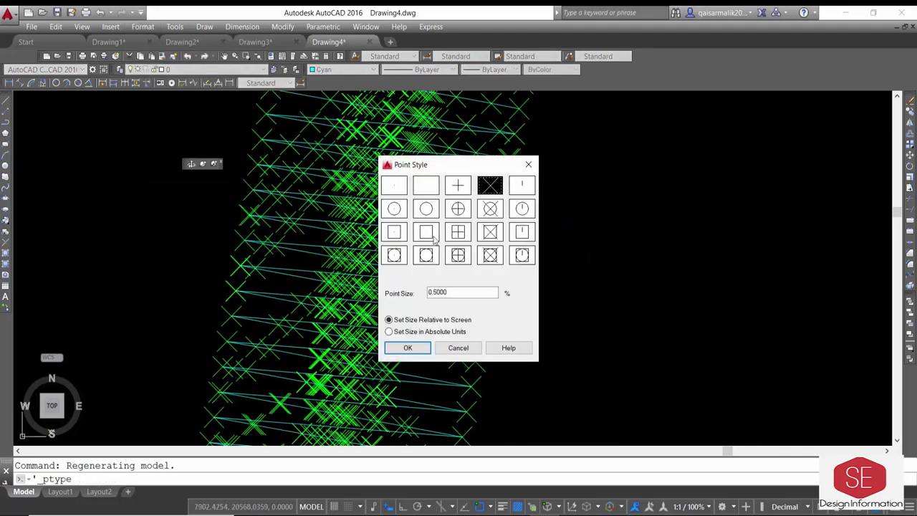
click(407, 348)
scroll(291, 265, up, 4)
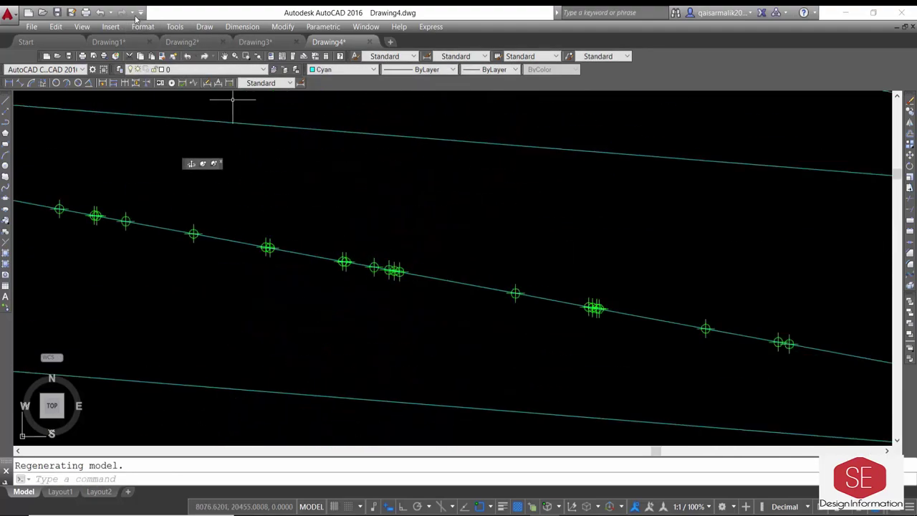
Step: Change the survey points' style to the boxed cross symbol
click(143, 27)
click(172, 189)
click(423, 345)
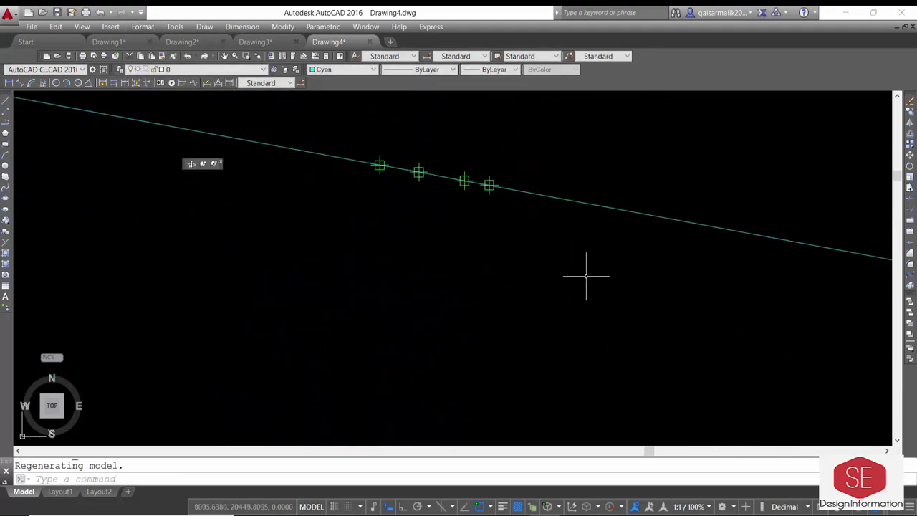
scroll(393, 328, up, 6)
scroll(434, 260, up, 3)
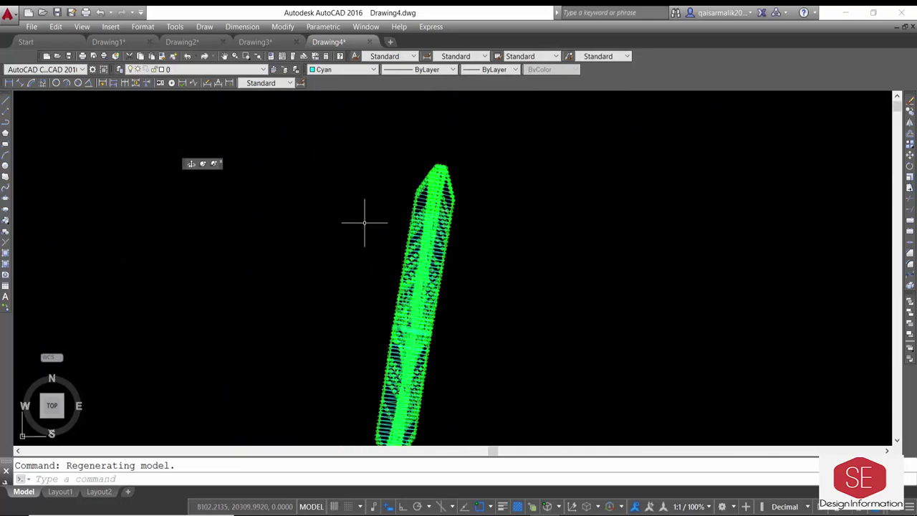